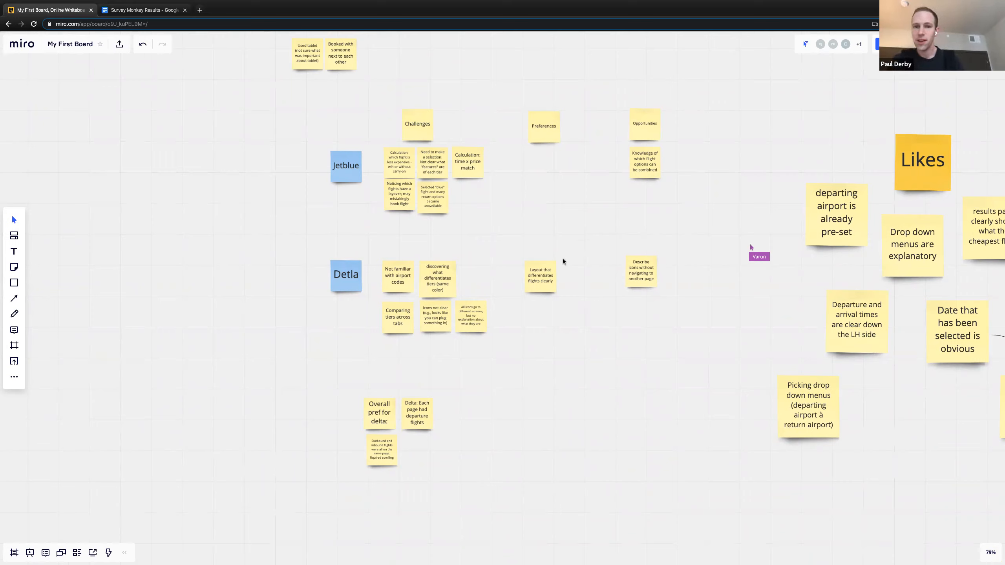
Review the Jetblue and Detla sticky notes under Challenges, Preferences and Opportunities
left_click_drag(602, 240, 565, 262)
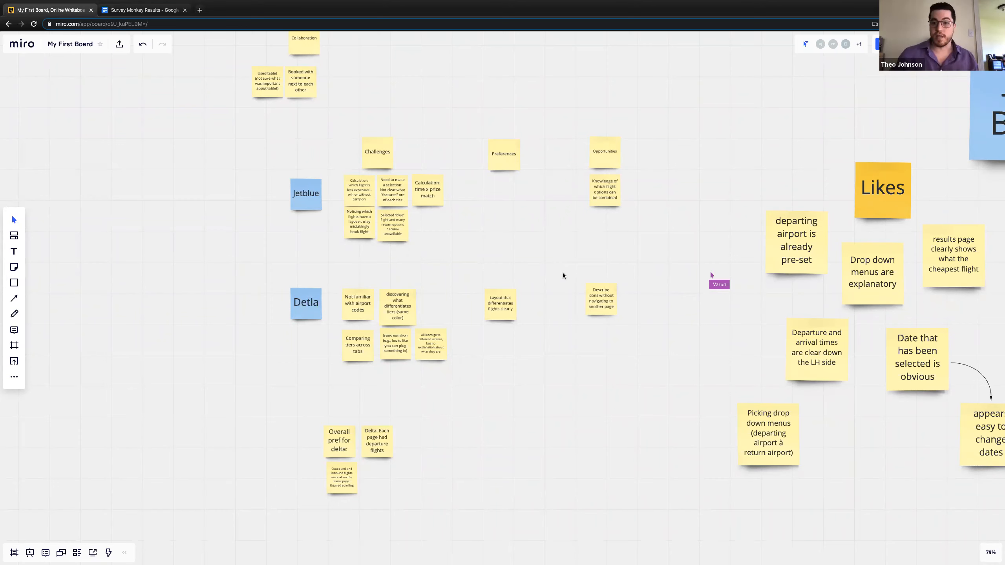
scroll(560, 415, "right", 3)
scroll(560, 415, "down", 1)
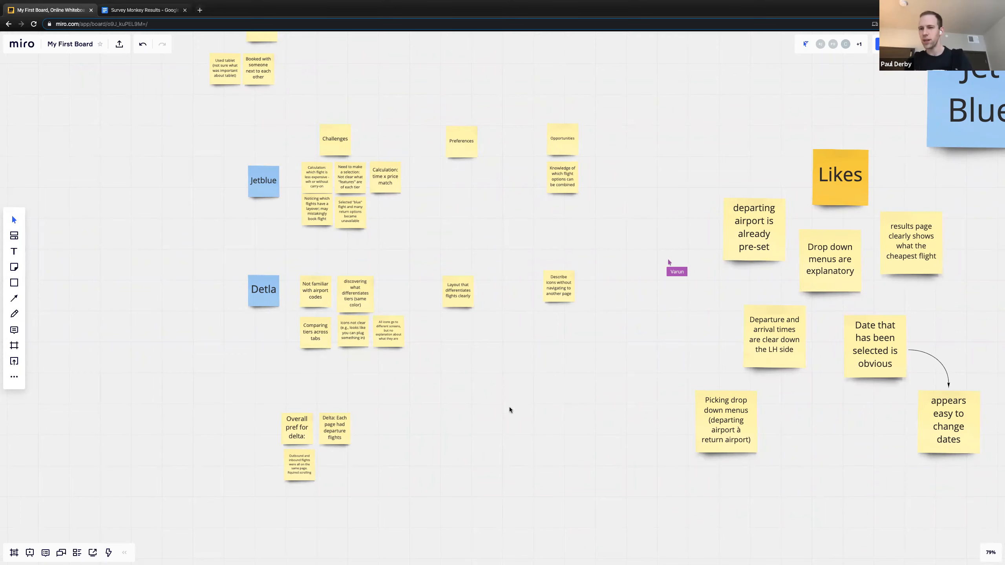
scroll(498, 404, "right", 2)
scroll(498, 404, "down", 1)
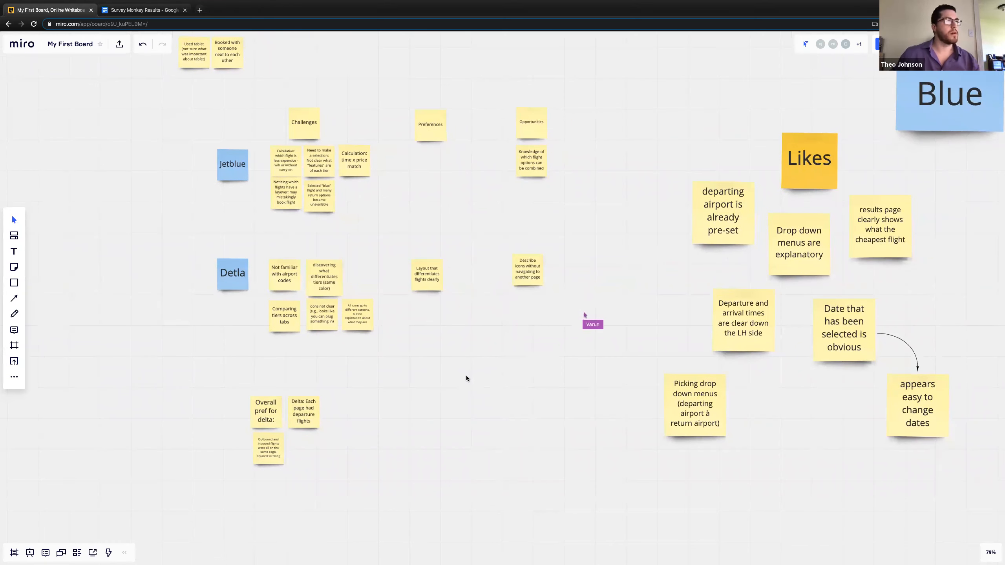
scroll(442, 339, "right", 7)
scroll(442, 339, "up", 1)
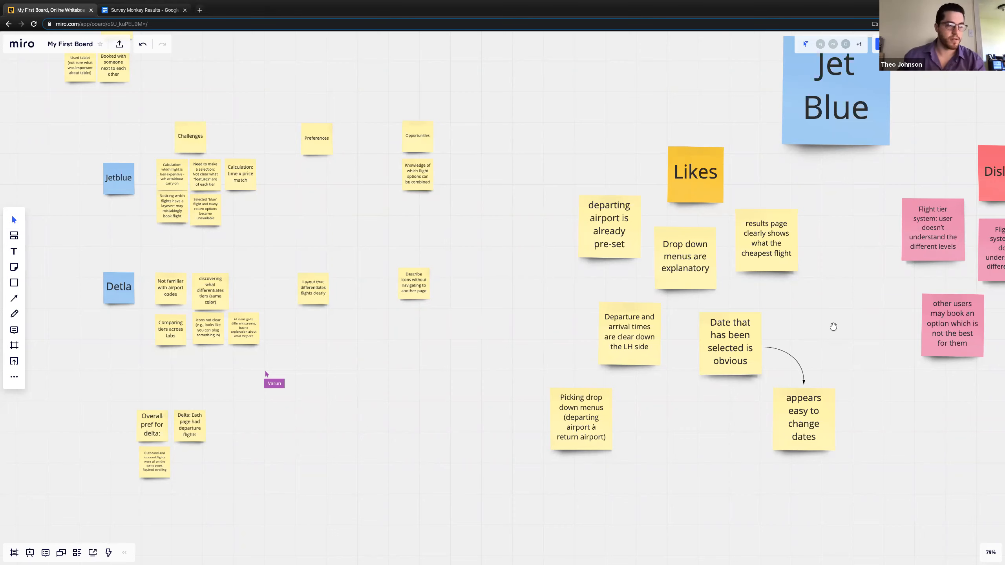
Compare the likes and dislikes notes of the Jet Blue and Delta Airlines clusters with the surrounding note groups
scroll(833, 327, "down", 5)
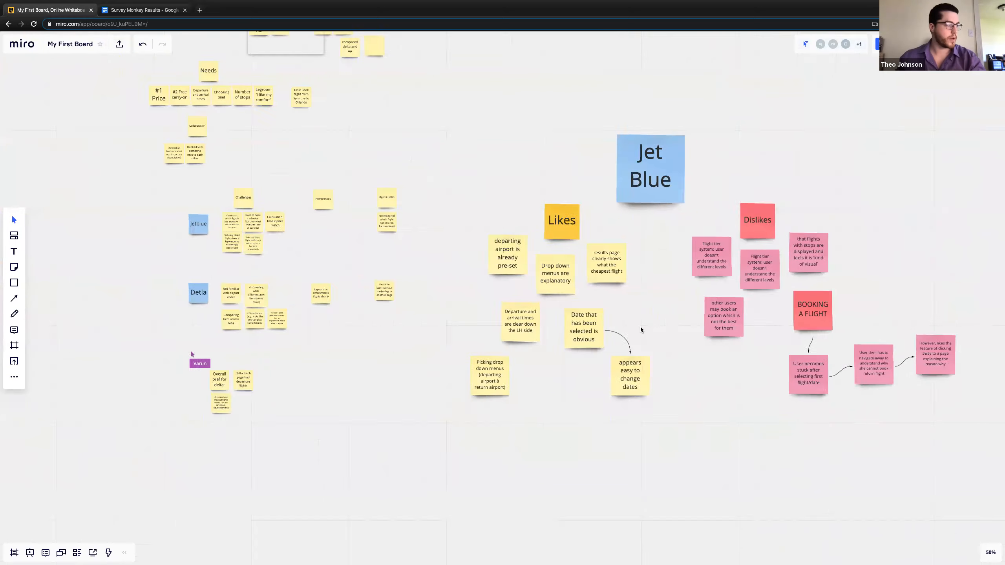
scroll(635, 323, "up", 5)
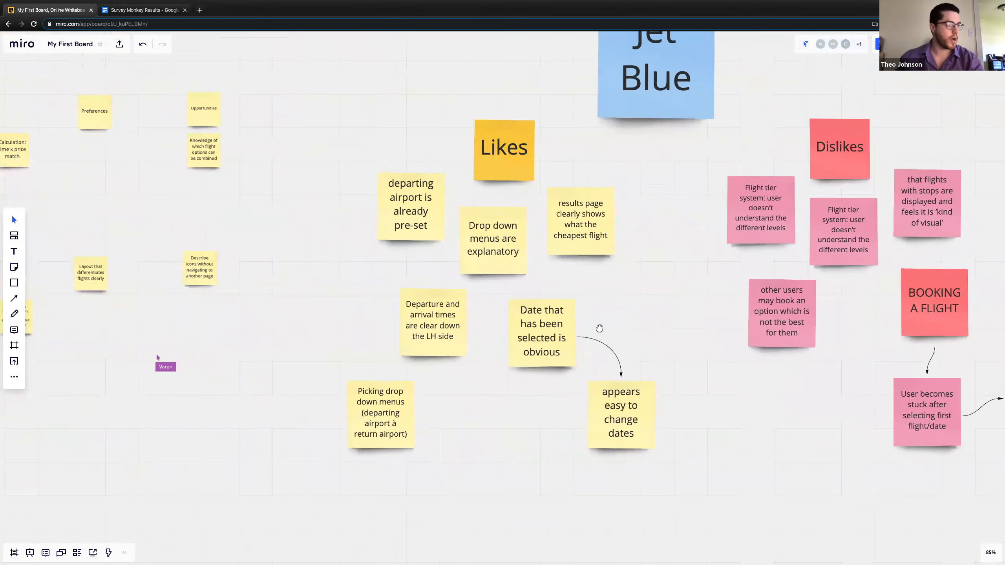
scroll(599, 329, "down", 4)
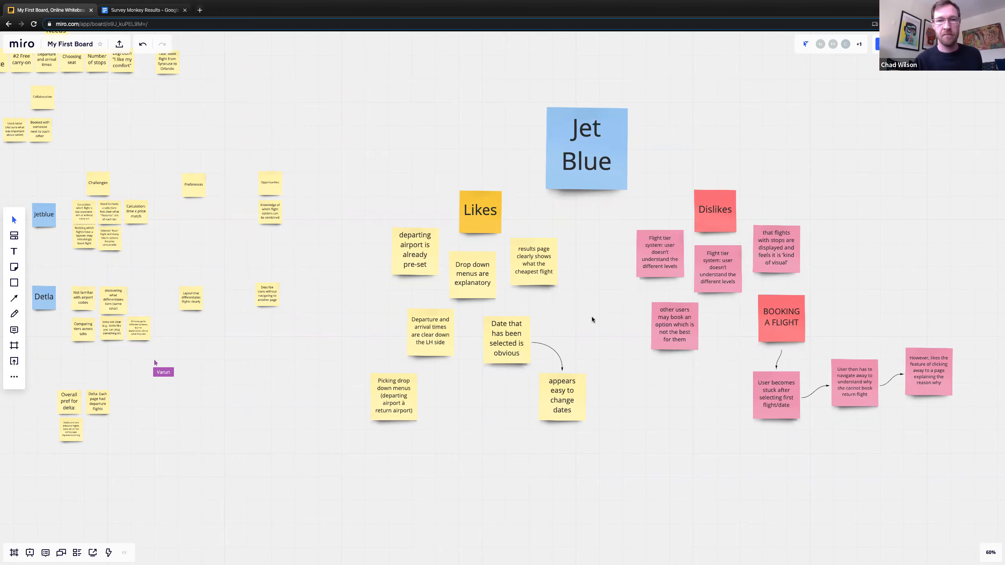
scroll(614, 323, "right", 5)
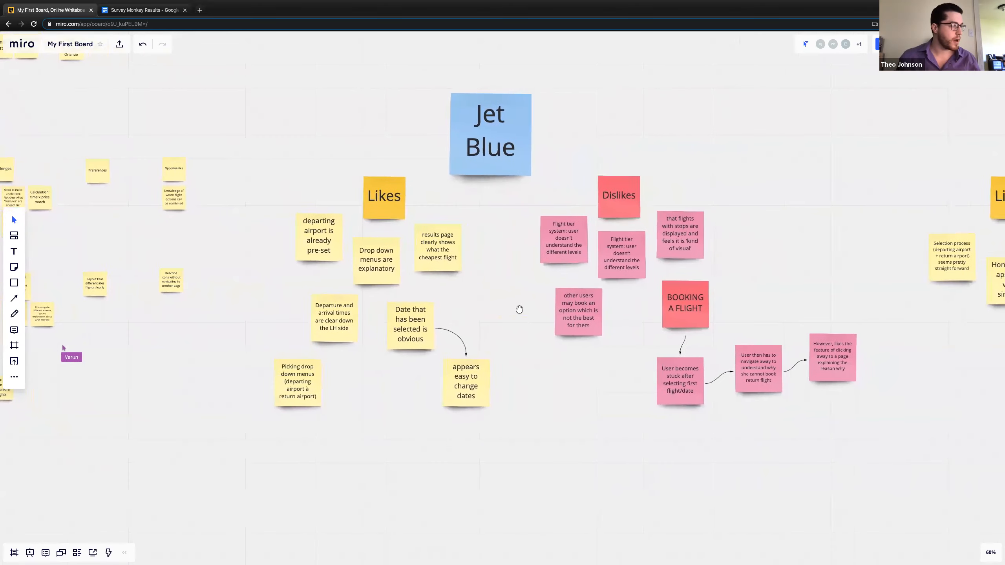
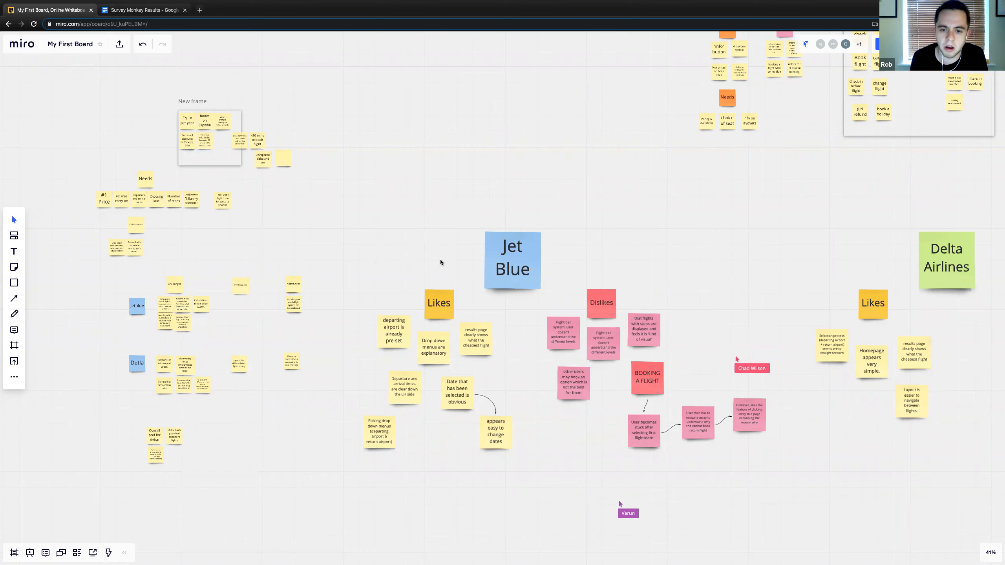
left_click_drag(609, 188, 553, 153)
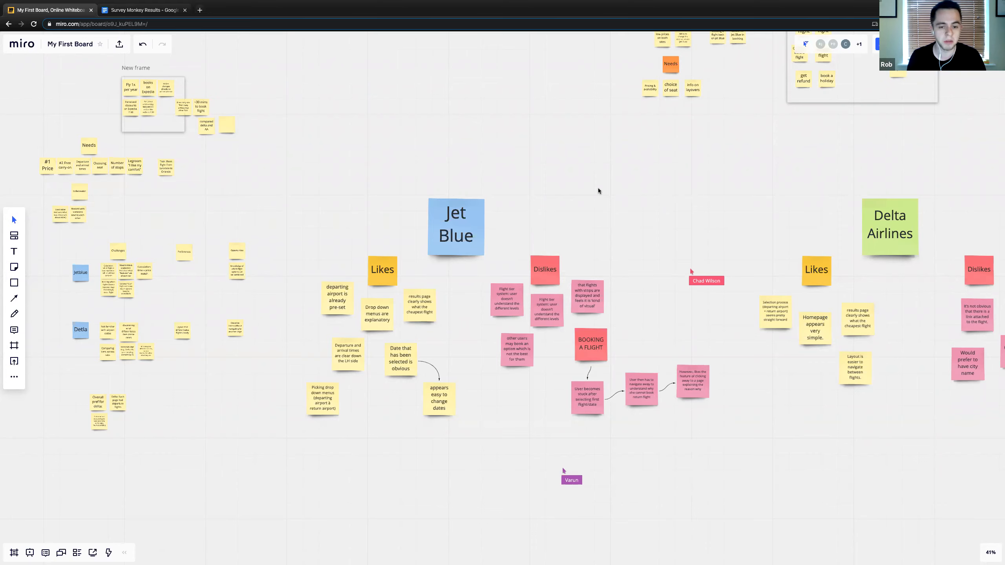
left_click_drag(517, 187, 561, 175)
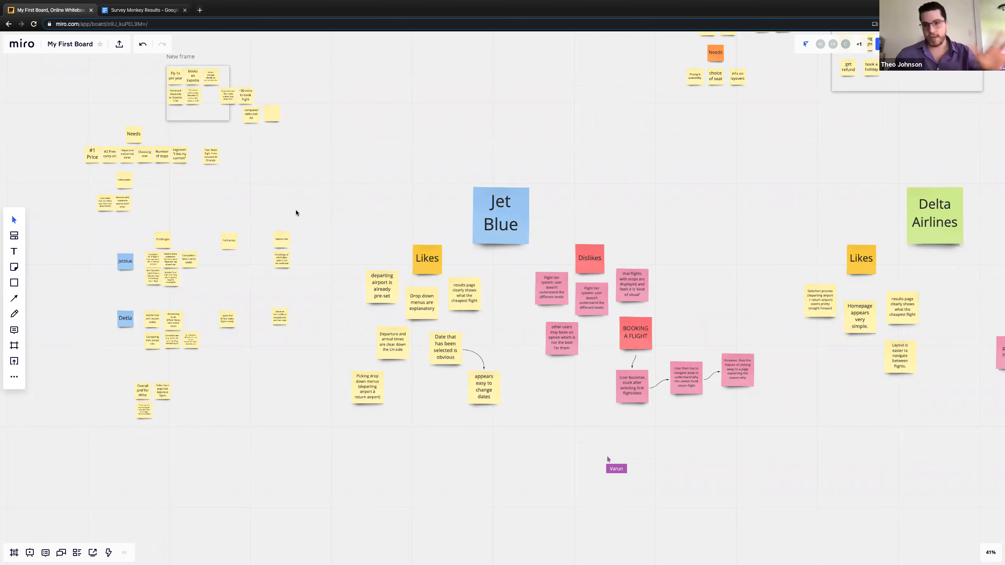
scroll(530, 200, "right", 5)
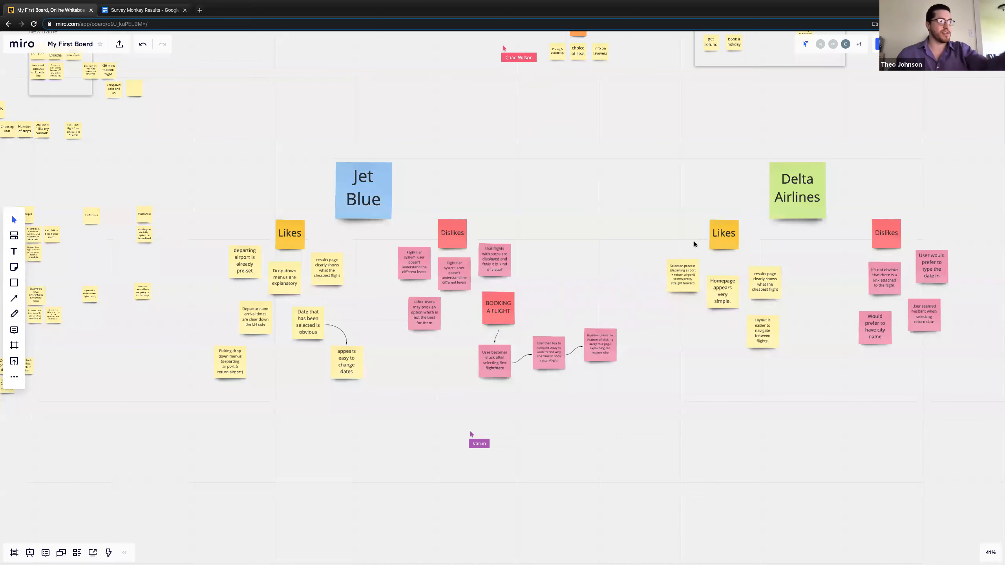
scroll(637, 221, "left", 3)
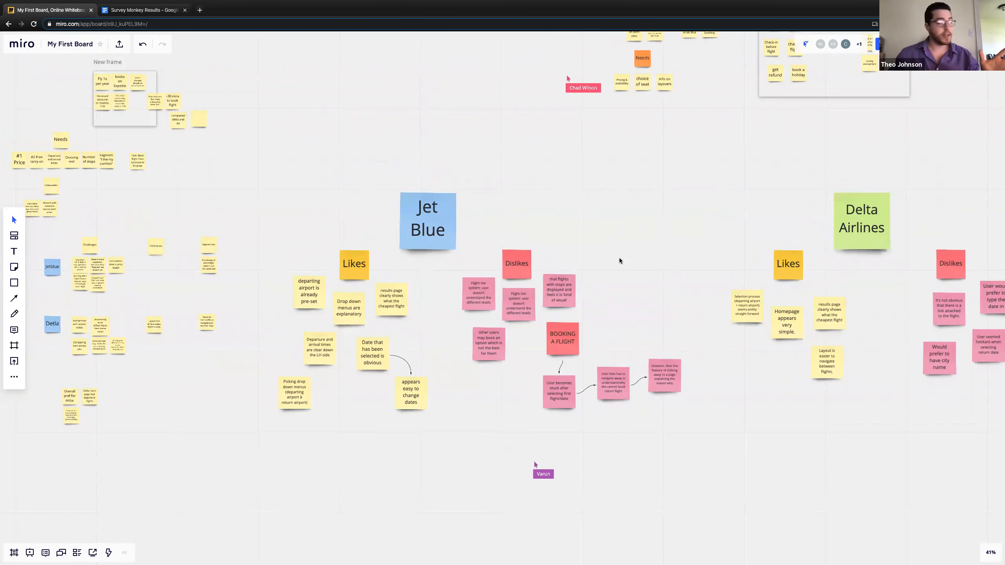
left_click_drag(579, 195, 598, 231)
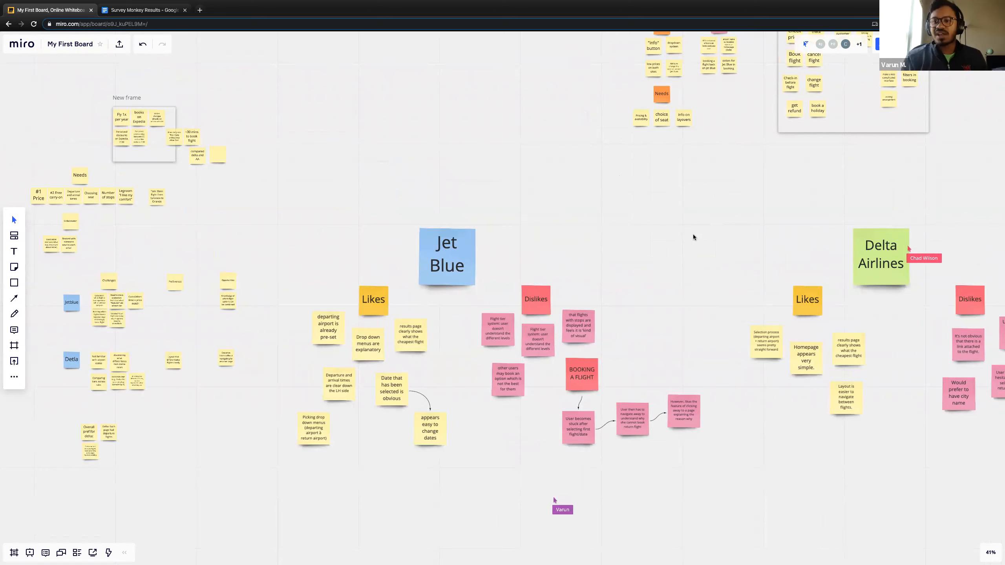
Move the four small yellow notes from the upper Dislikes group to beneath the Jet Blue Dislikes notes
scroll(692, 222, "up", 2)
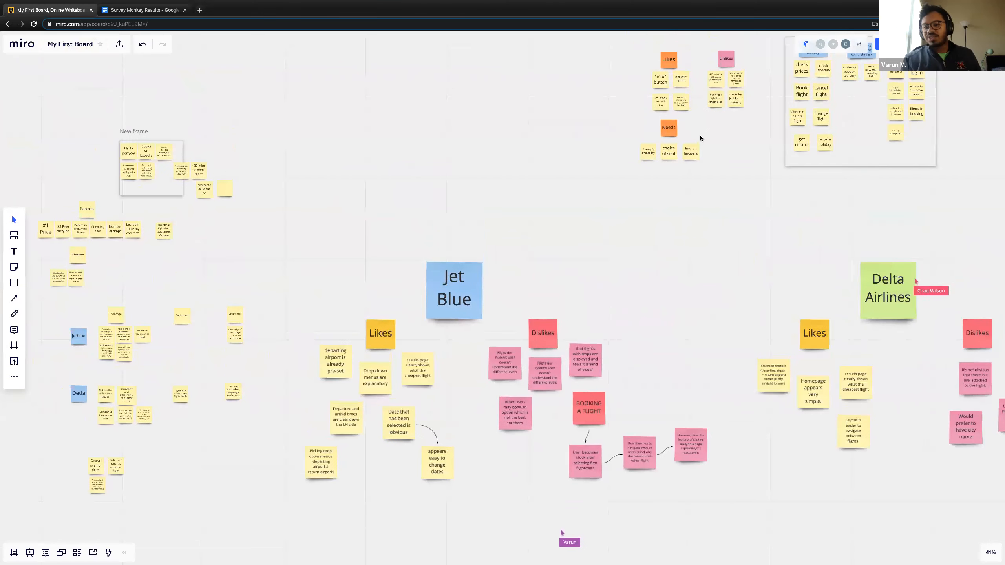
left_click(738, 104)
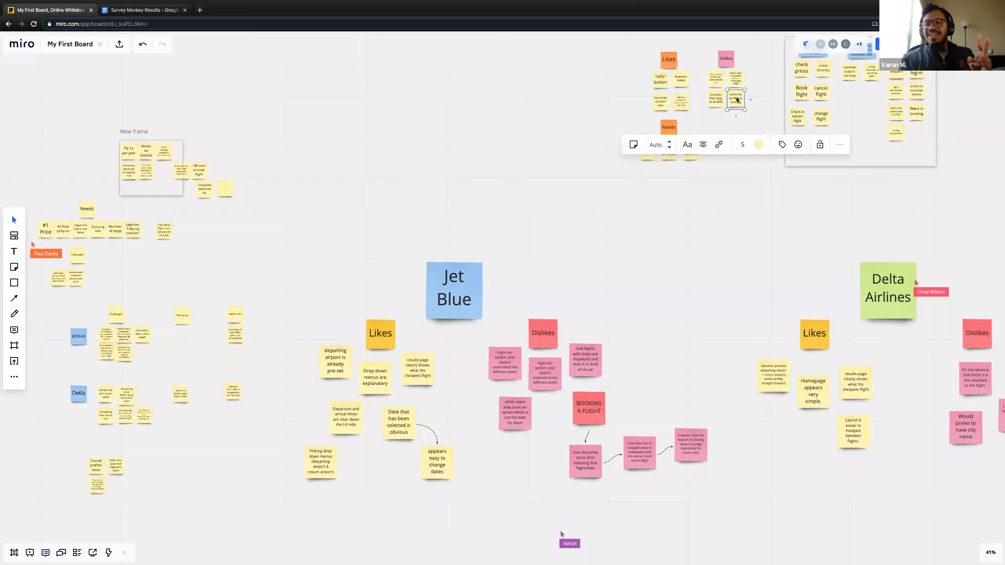
left_click_drag(733, 91, 508, 462)
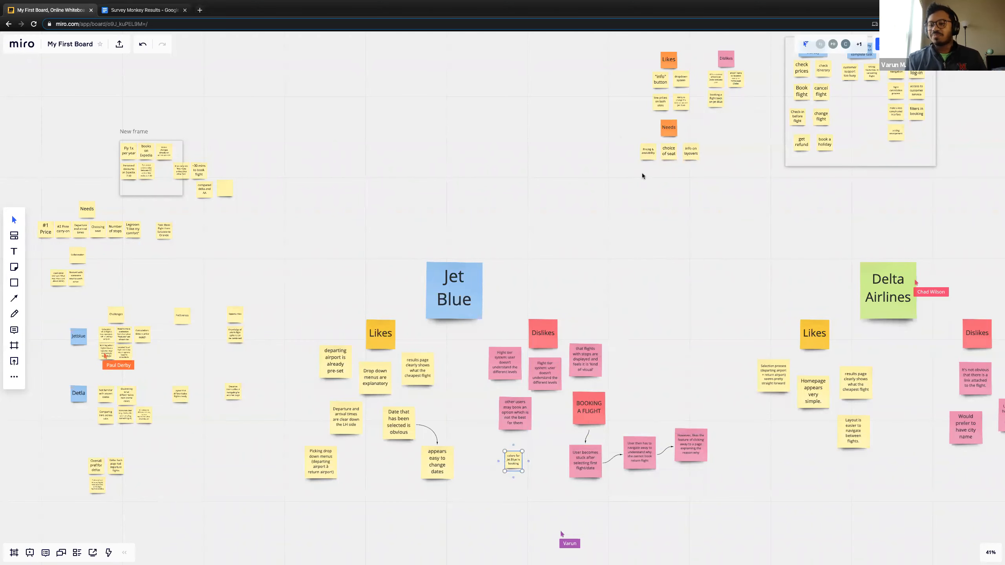
scroll(673, 198, "down", 2)
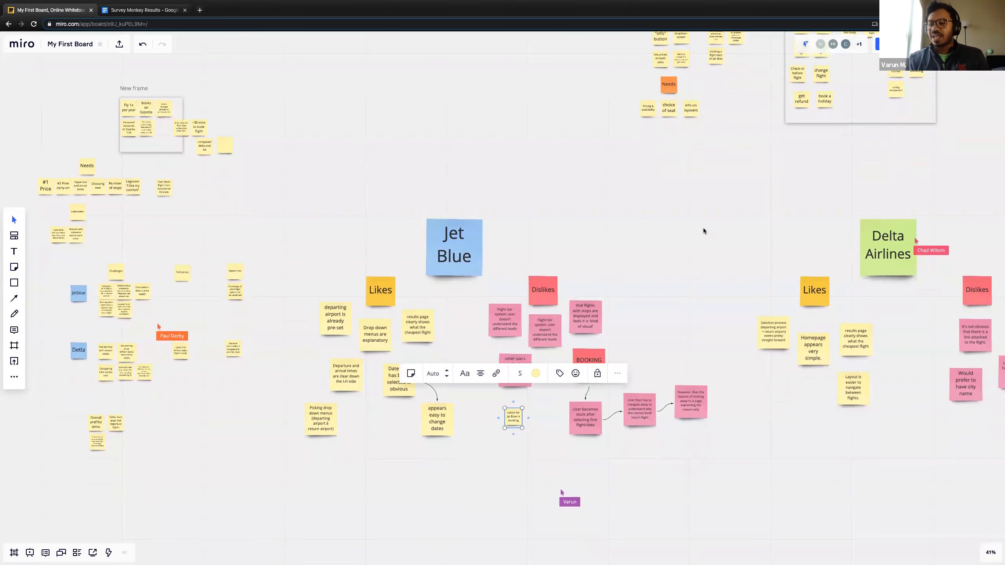
left_click(715, 57)
left_click_drag(718, 57, 545, 417)
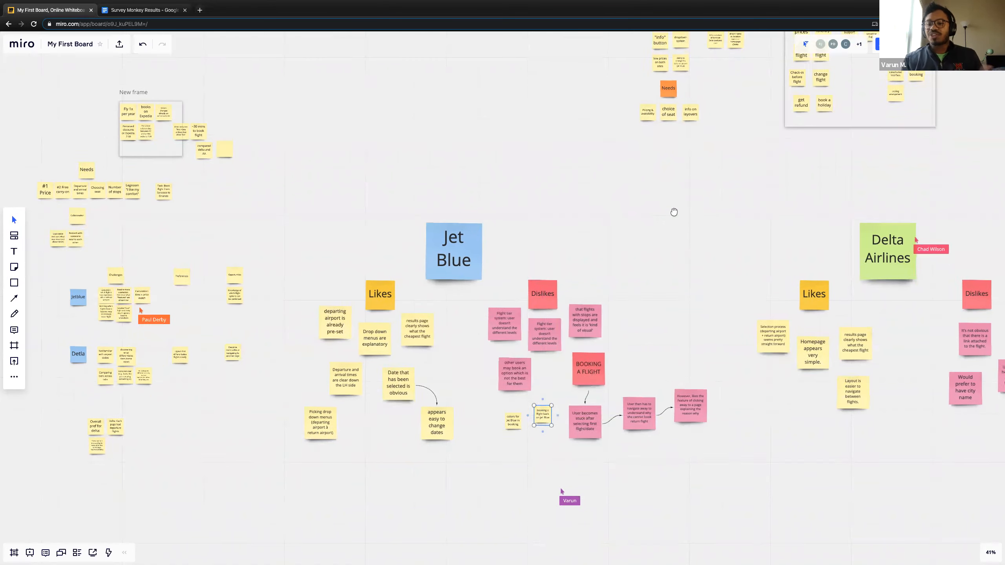
scroll(672, 213, "up", 1)
left_click(721, 65)
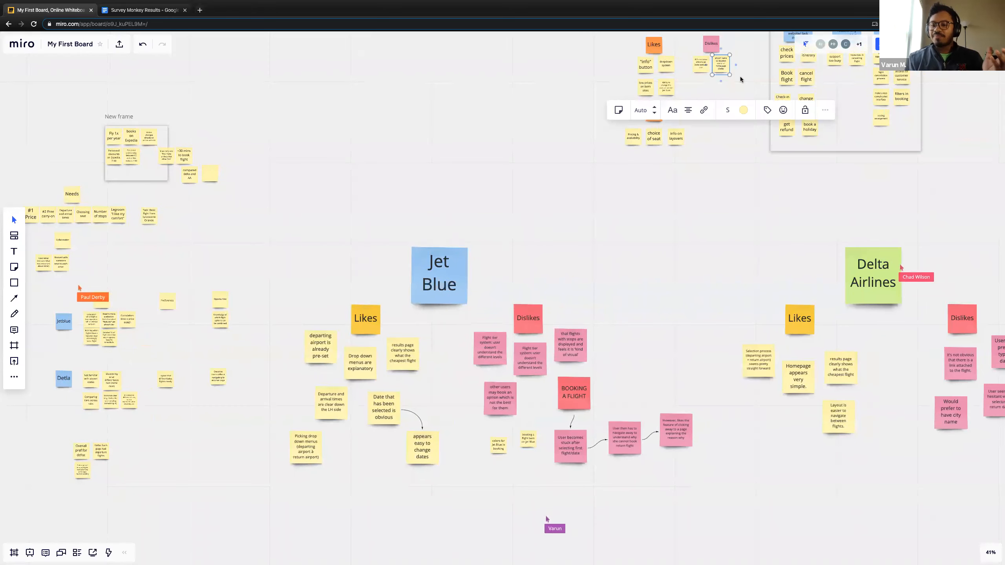
left_click_drag(735, 79, 482, 468)
left_click_drag(685, 60, 503, 425)
left_click_drag(478, 460, 478, 453)
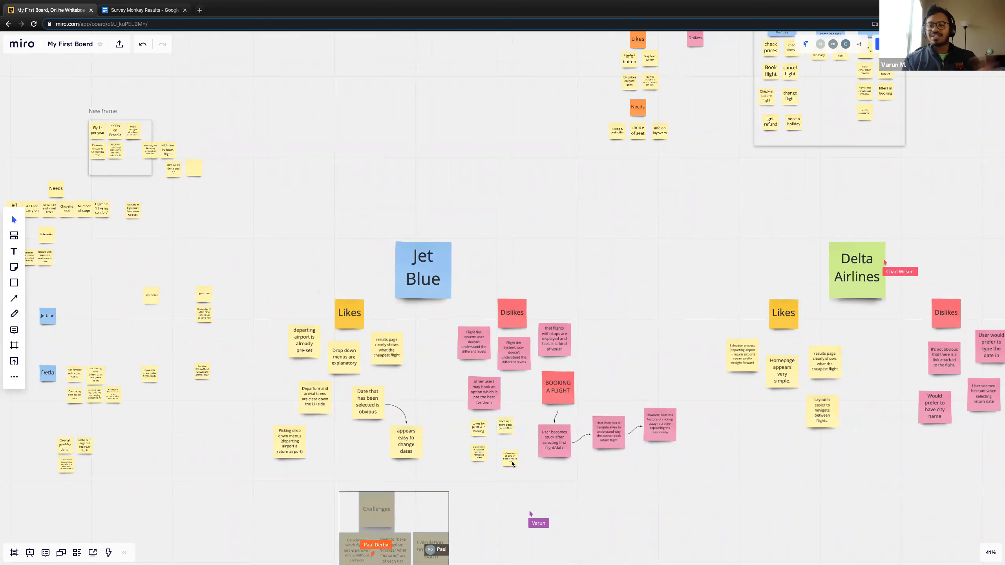
Move the three notes under the orange Needs header to the end of the Needs row above Jet Blue, and delete that orange header
left_click_drag(683, 203, 691, 241)
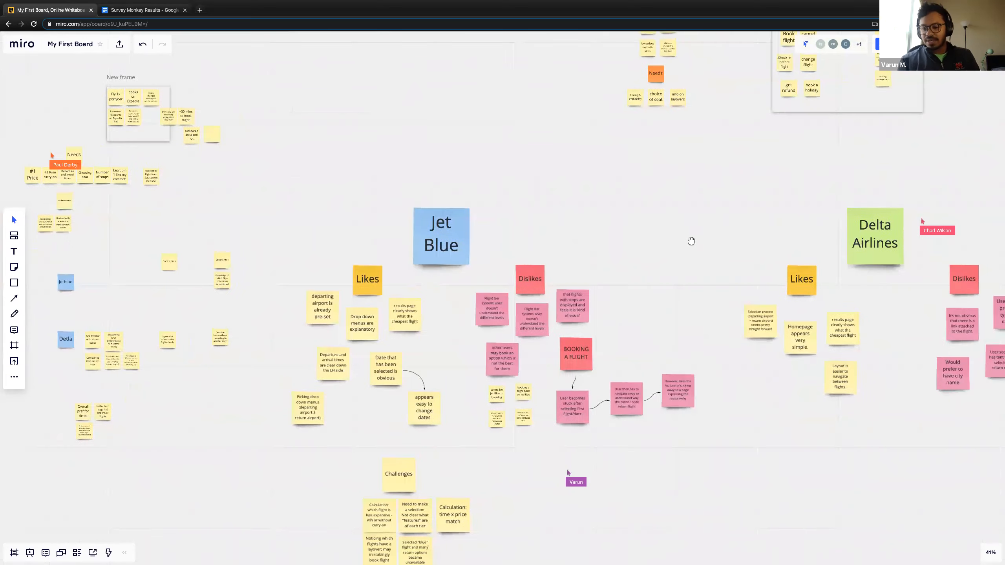
left_click(685, 113)
scroll(741, 127, "down", 3)
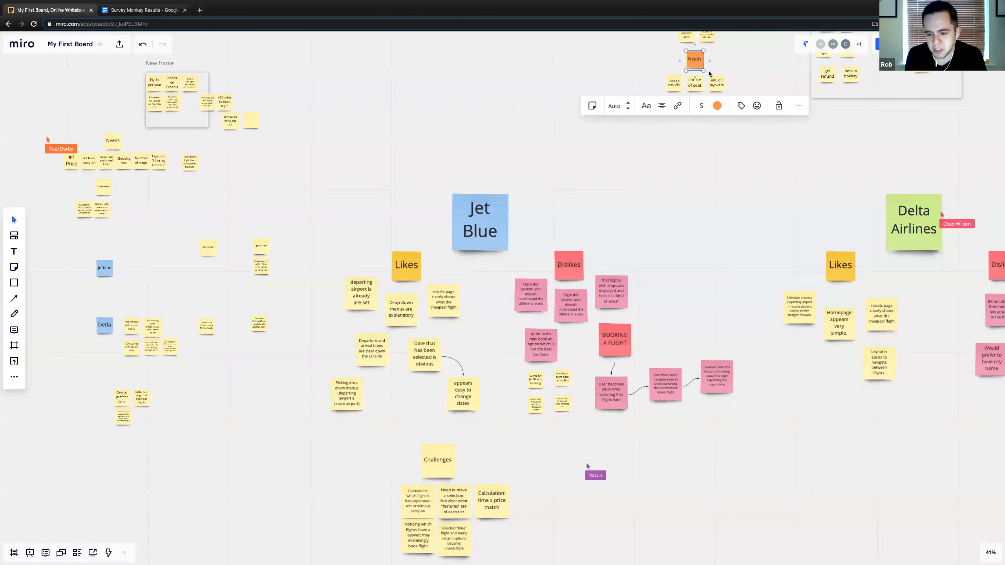
left_click(744, 75)
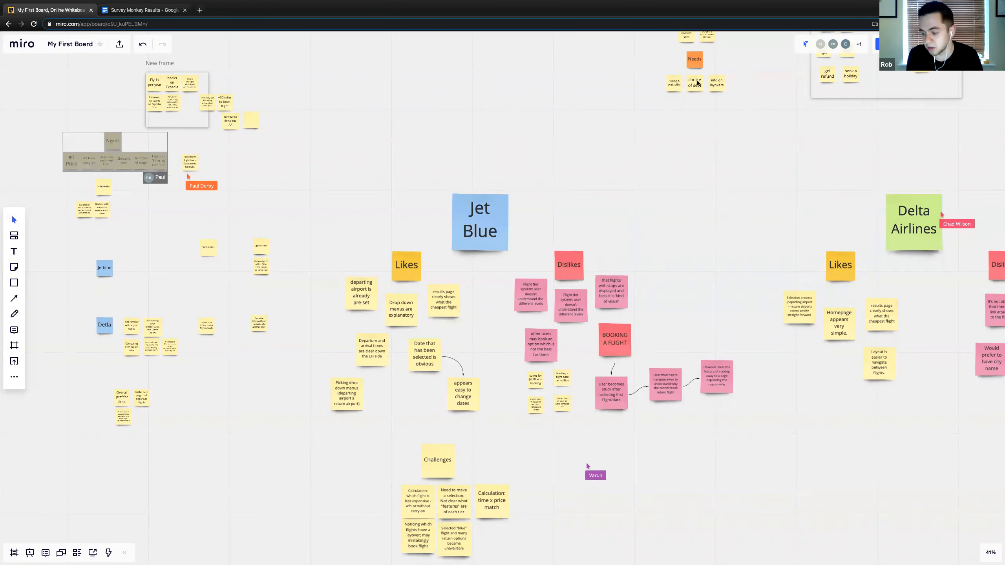
scroll(726, 63, "up", 1)
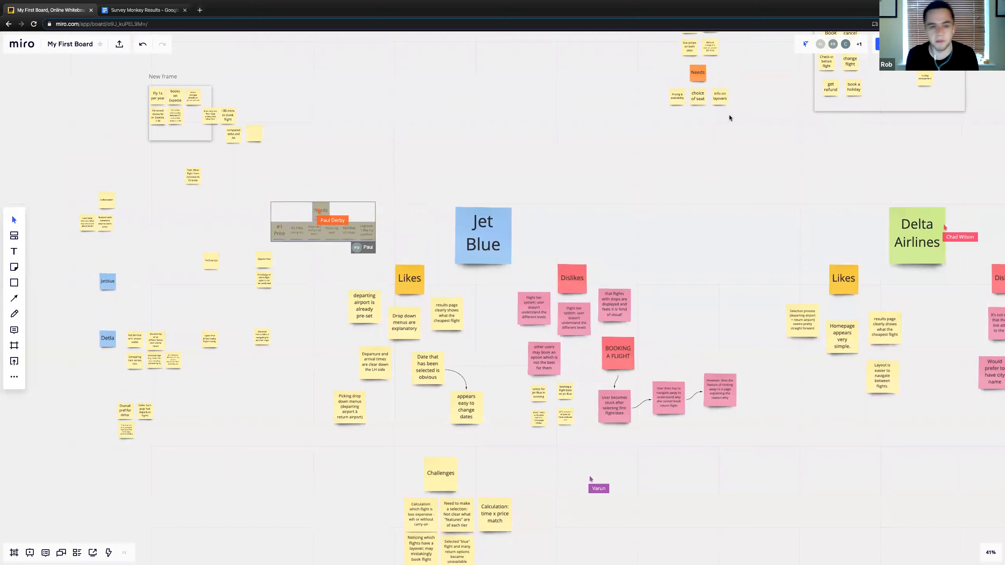
scroll(721, 139, "up", 3)
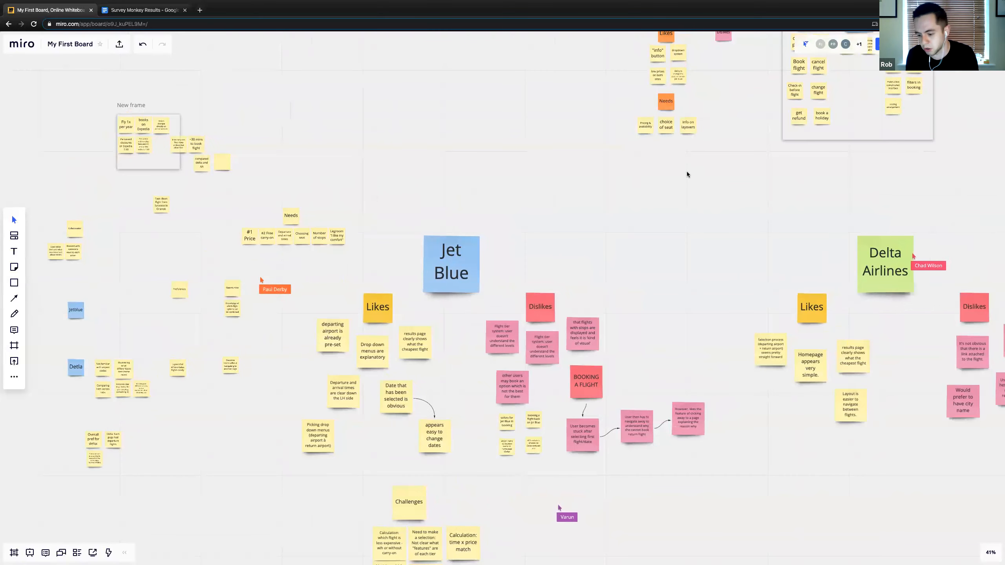
left_click_drag(666, 126, 529, 204)
left_click_drag(683, 129, 536, 206)
left_click_drag(646, 132, 562, 206)
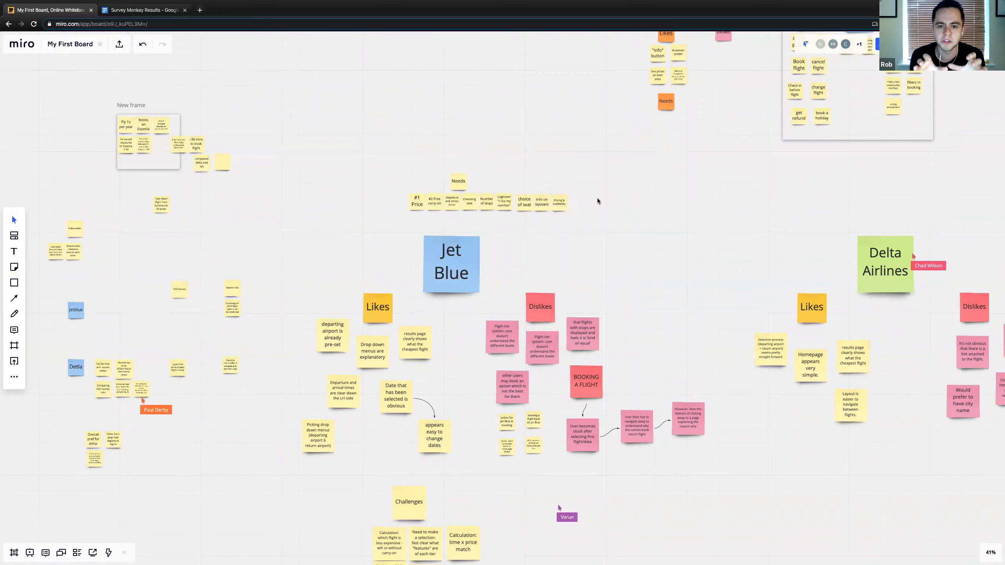
left_click(666, 107)
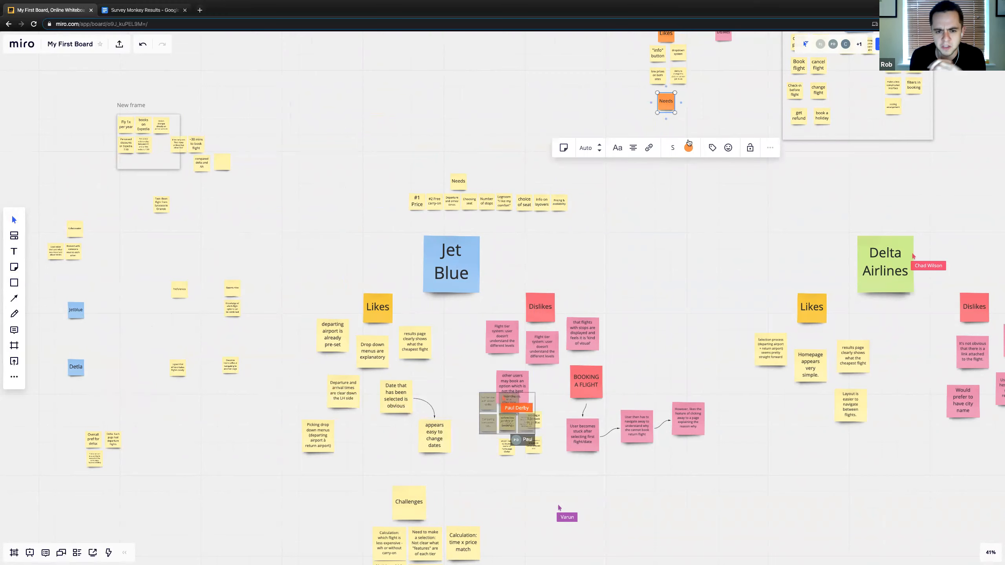
key("Delete")
Move the "info" button and dropdown system notes from the upper Likes group into the Jet Blue Likes cluster
left_click_drag(638, 168, 646, 175)
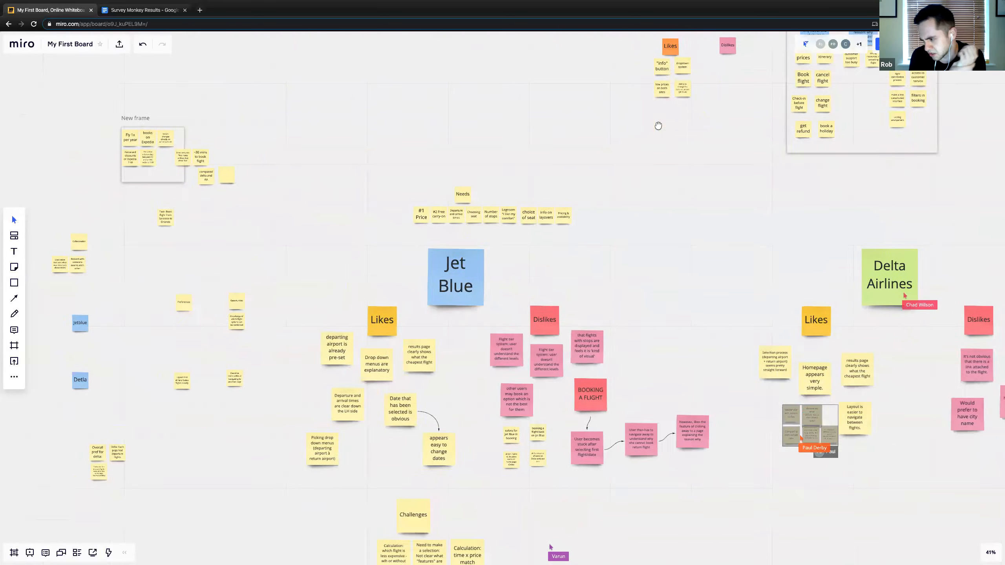
left_click(666, 63)
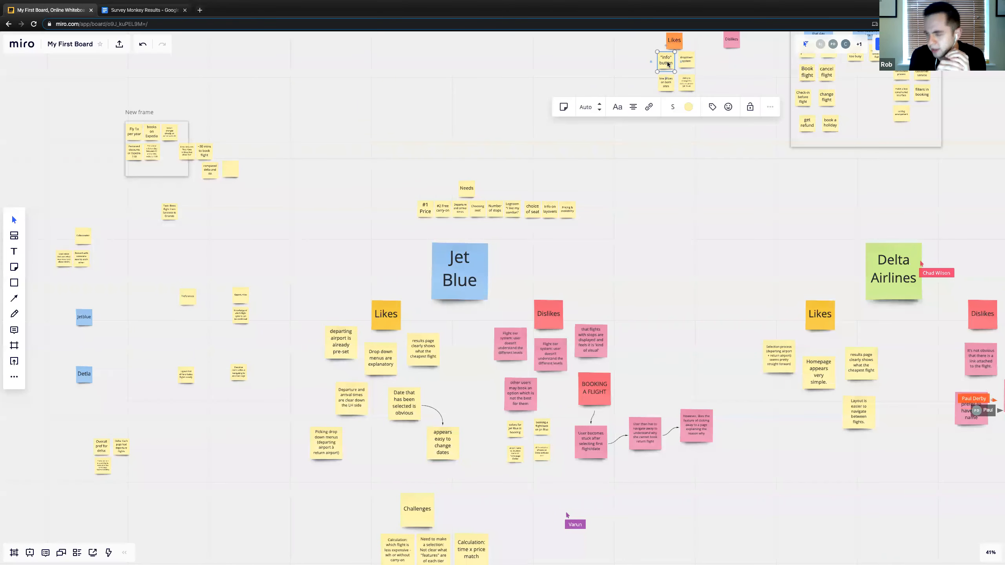
left_click_drag(664, 62, 397, 413)
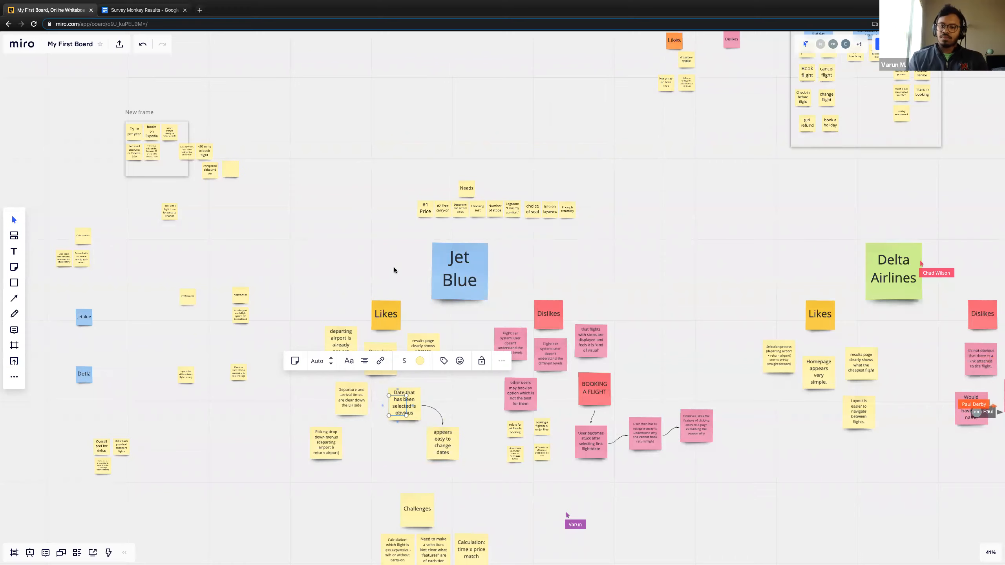
left_click_drag(654, 163, 664, 185)
left_click_drag(665, 248, 685, 229)
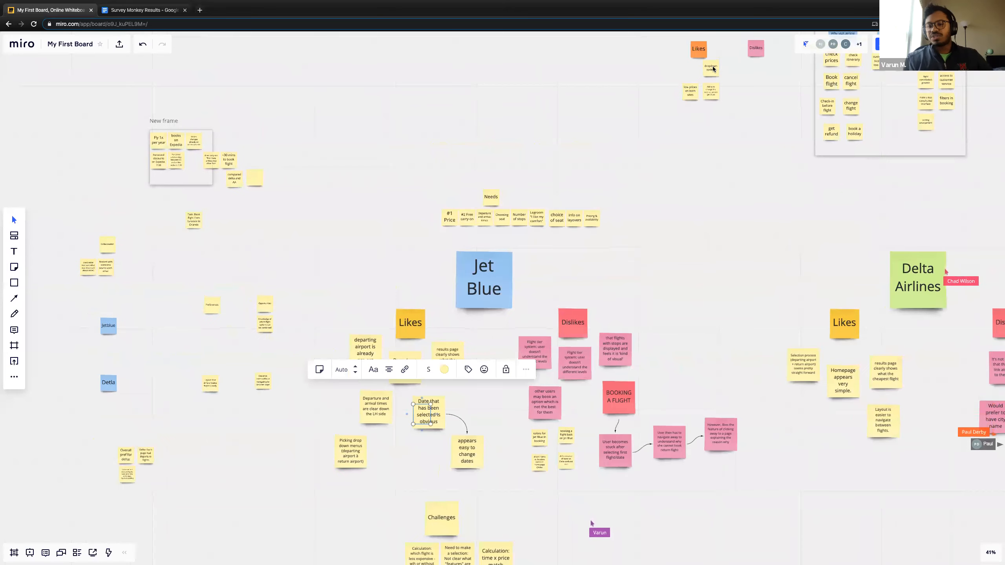
left_click(713, 69)
left_click_drag(713, 69, 395, 453)
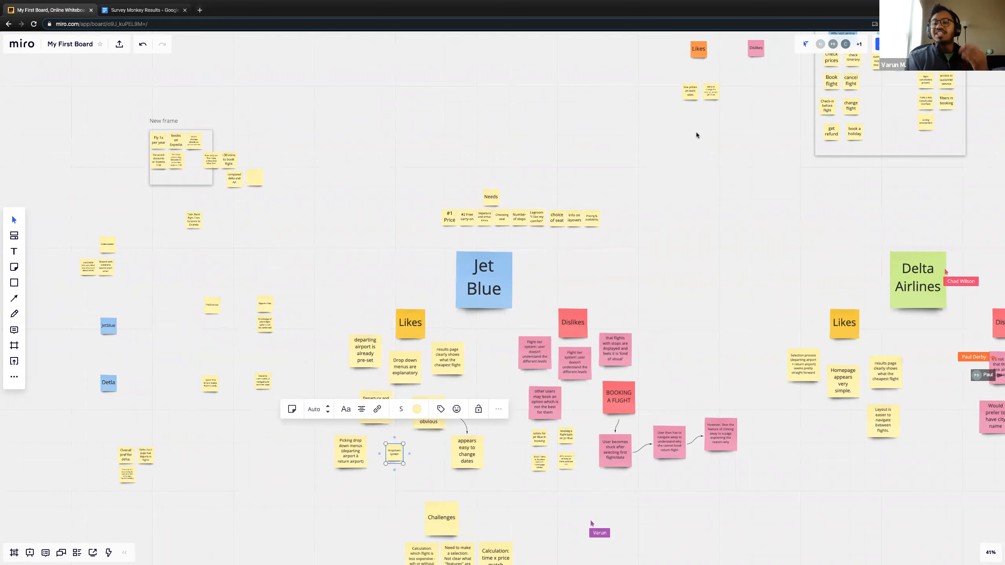
scroll(696, 132, "right", 5)
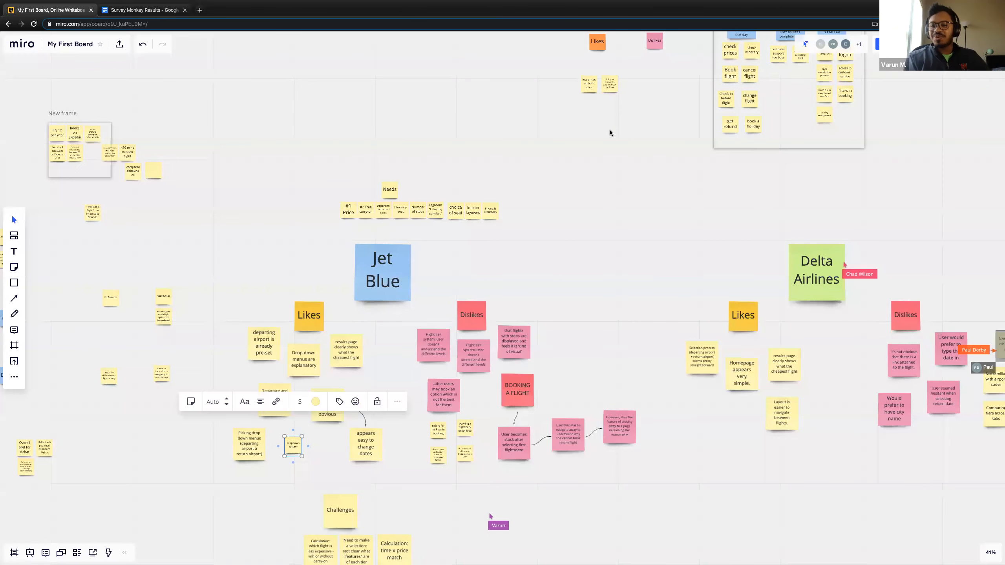
scroll(609, 130, "down", 3)
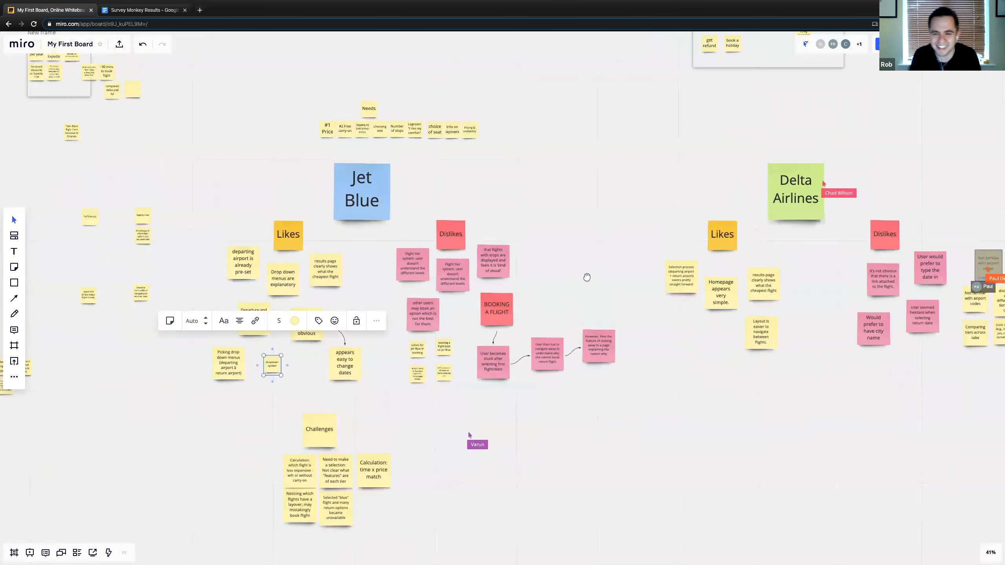
Move the "low prices on both sites" note from the upper Likes group to the space below and between the two airline clusters, and enlarge it
scroll(586, 277, "right", 3)
scroll(586, 278, "down", 2)
scroll(494, 343, "up", 4)
scroll(706, 252, "left", 5)
scroll(706, 252, "up", 2)
scroll(616, 270, "right", 3)
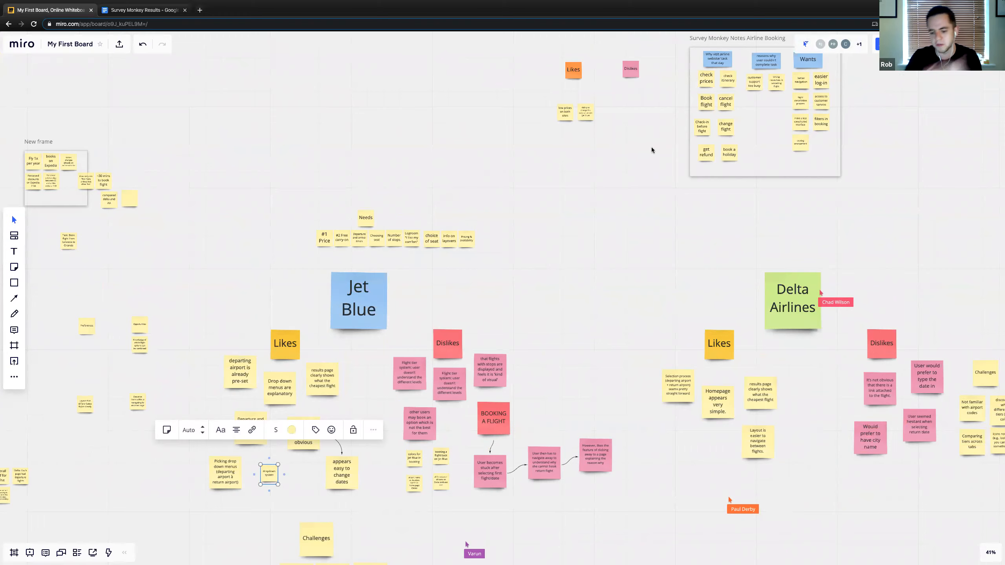
left_click(567, 110)
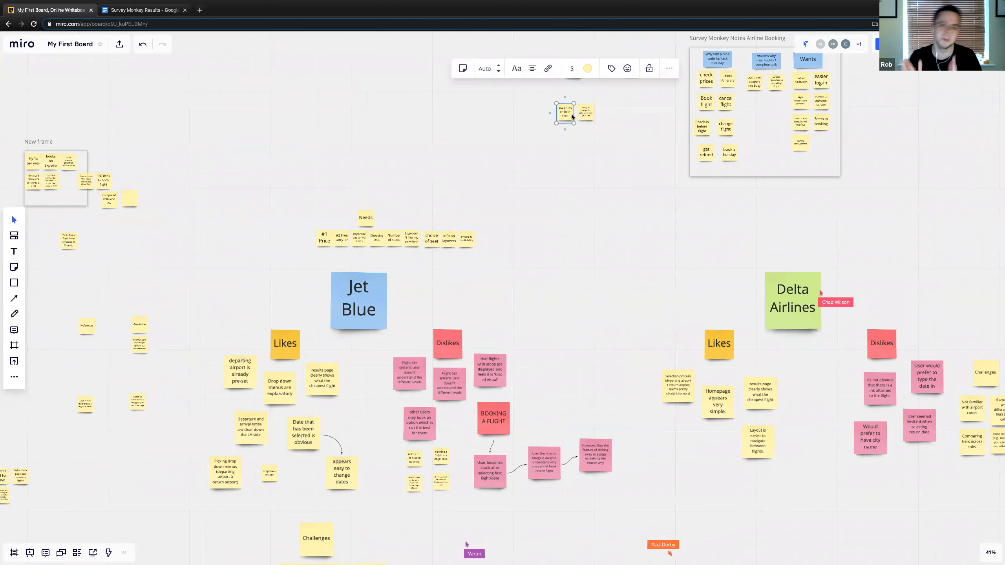
left_click_drag(566, 107, 641, 547)
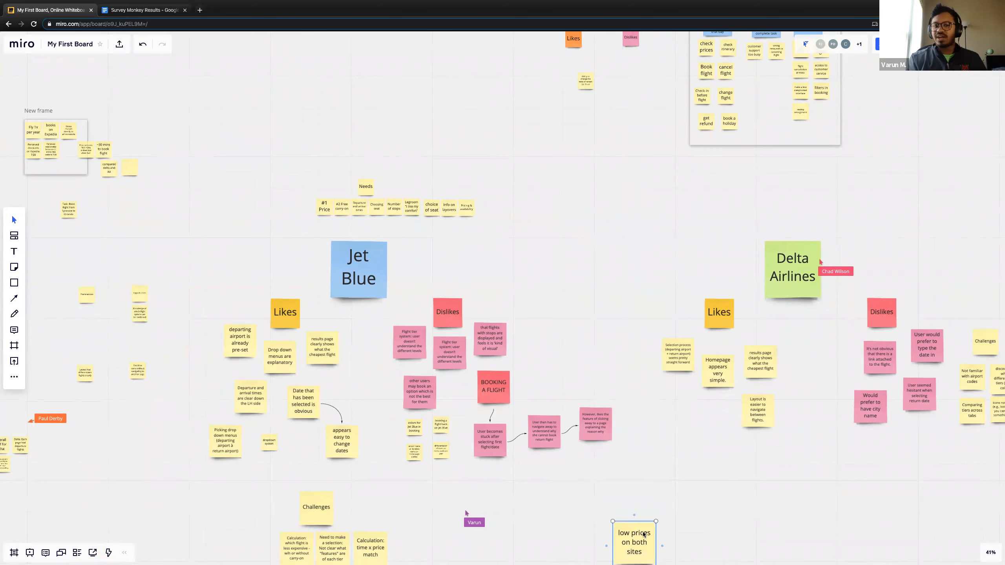
scroll(640, 443, "down", 1)
scroll(640, 442, "down", 2)
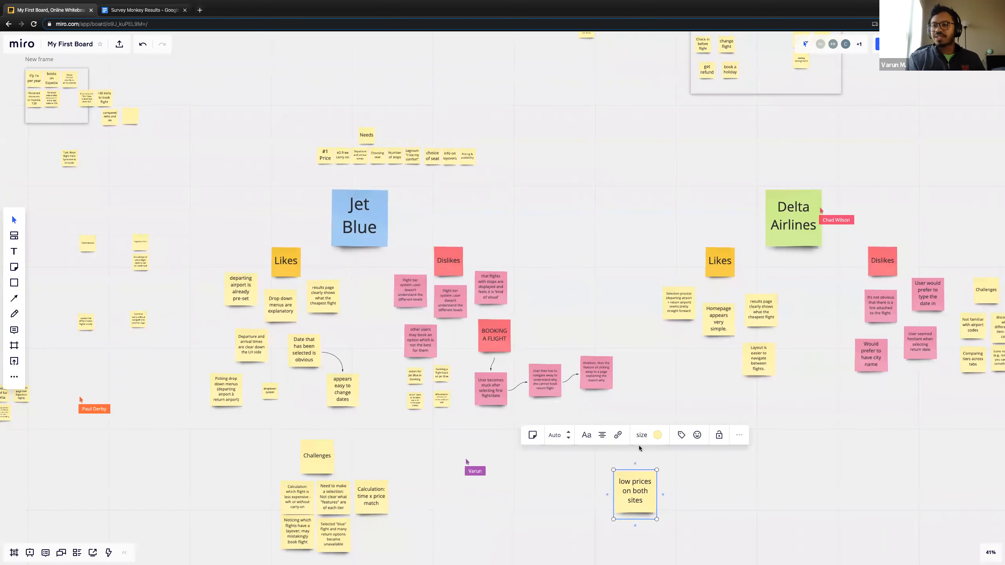
left_click(591, 454)
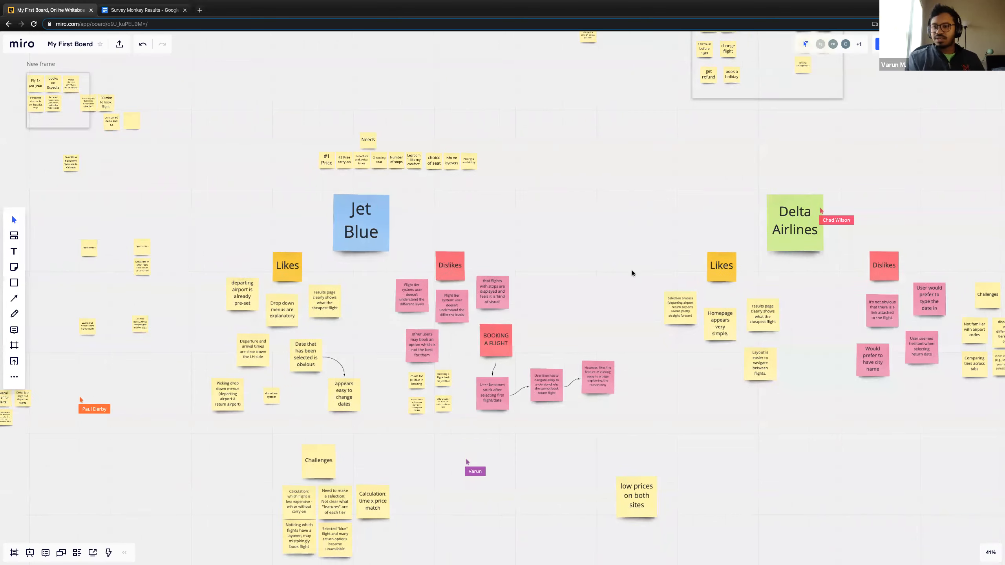
scroll(631, 270, "up", 2)
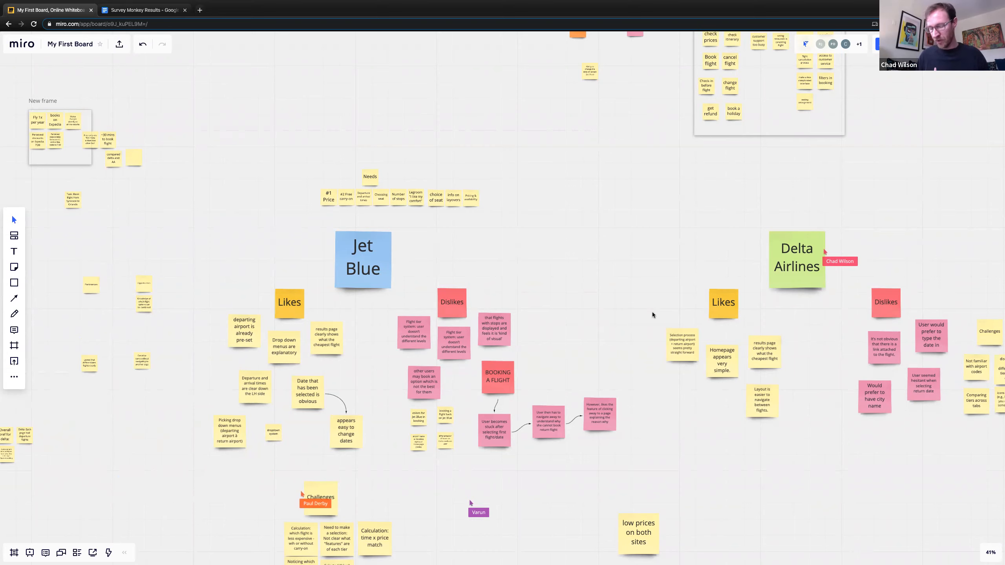
Move the "Ability to change the date on screen (Jet Blue)" note from the upper Likes group beneath the Jet Blue Likes notes and enlarge it
left_click(587, 70)
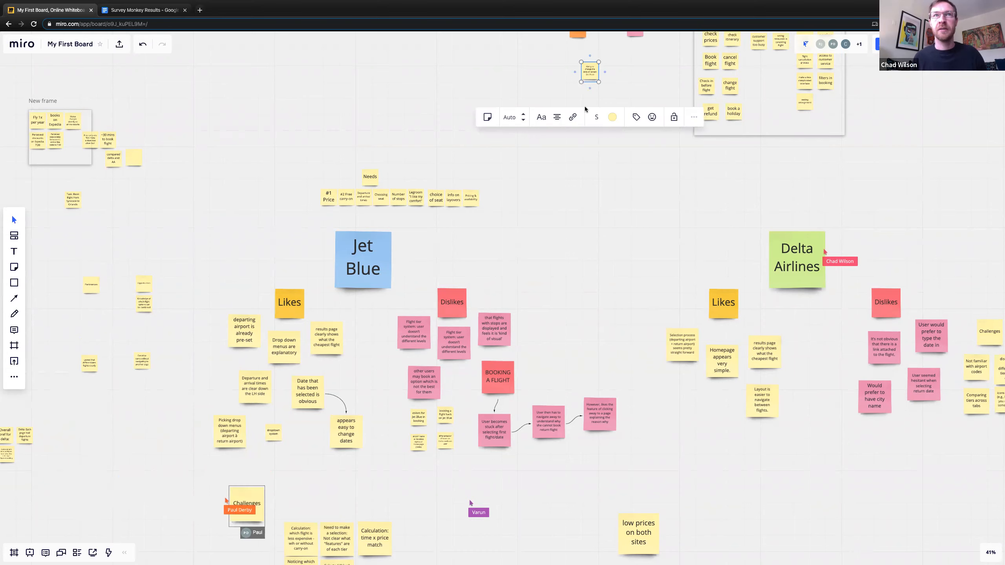
scroll(576, 224, "up", 5)
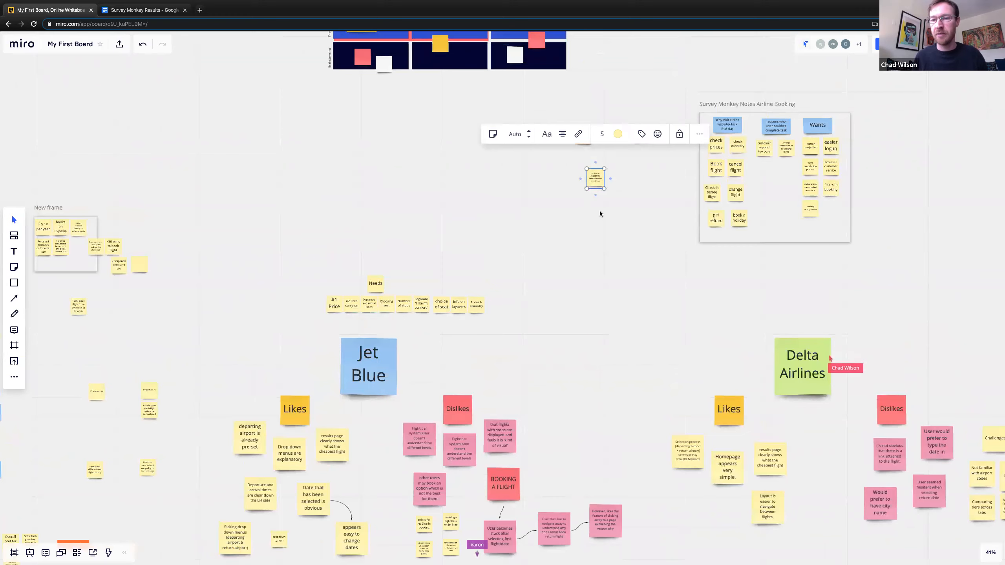
scroll(600, 210, "up", 6)
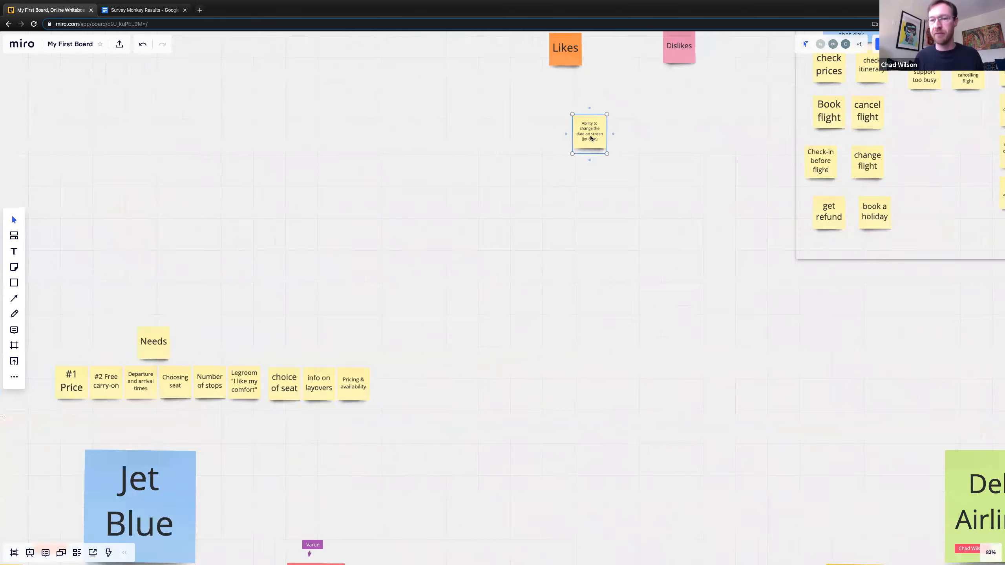
scroll(590, 135, "down", 8)
left_click_drag(590, 136, 356, 407)
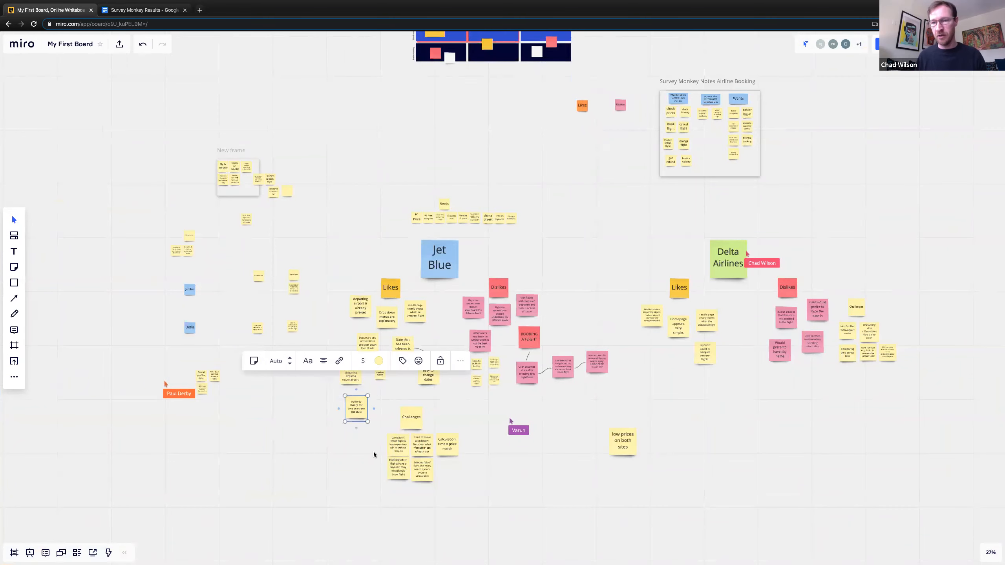
Enlarge the four small yellow notes beneath the Jet Blue Dislikes and arrange them in a two-by-two grid
left_click(477, 383)
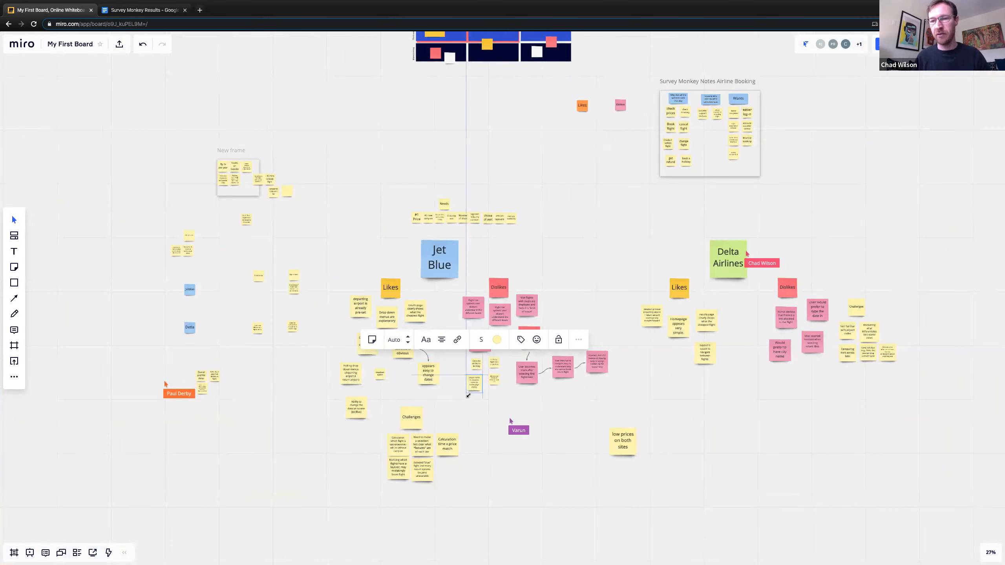
left_click_drag(495, 379, 506, 404)
left_click(476, 366)
left_click(495, 363)
left_click(502, 397)
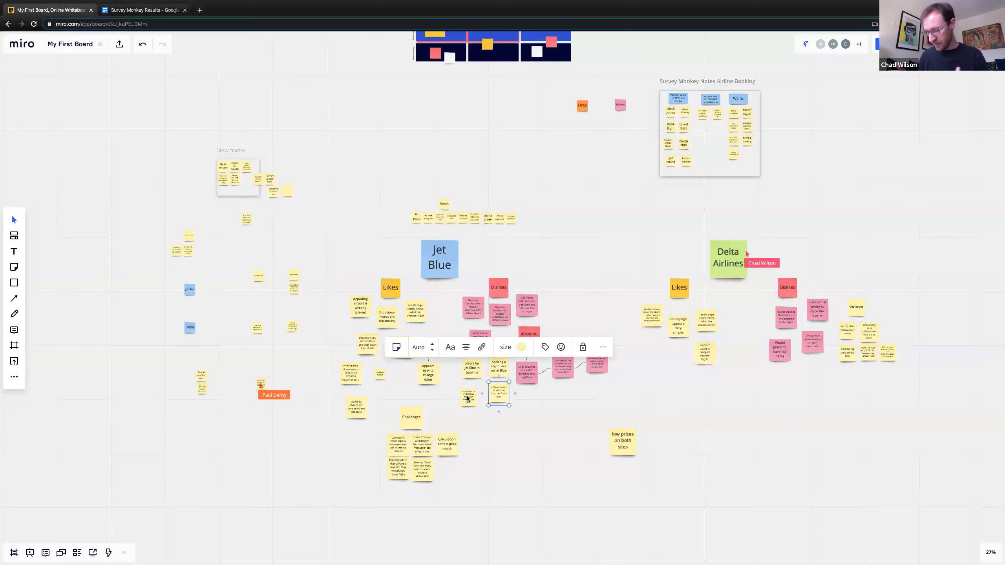
left_click(657, 368)
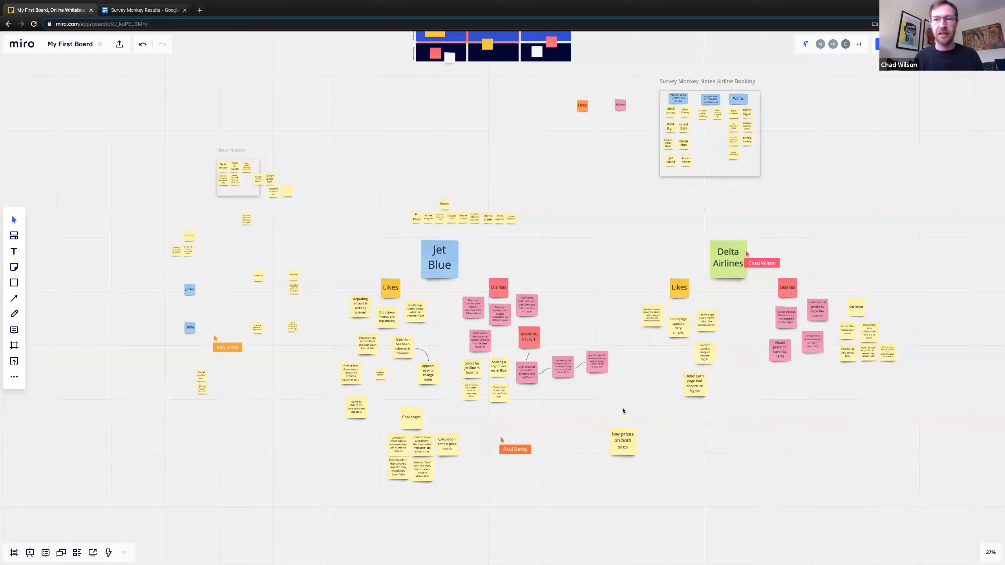
Duplicate the "low prices on both sites" note as a blue header reading "Both Airlines", and place the original note beneath it
left_click_drag(625, 447, 635, 411)
left_click(651, 358)
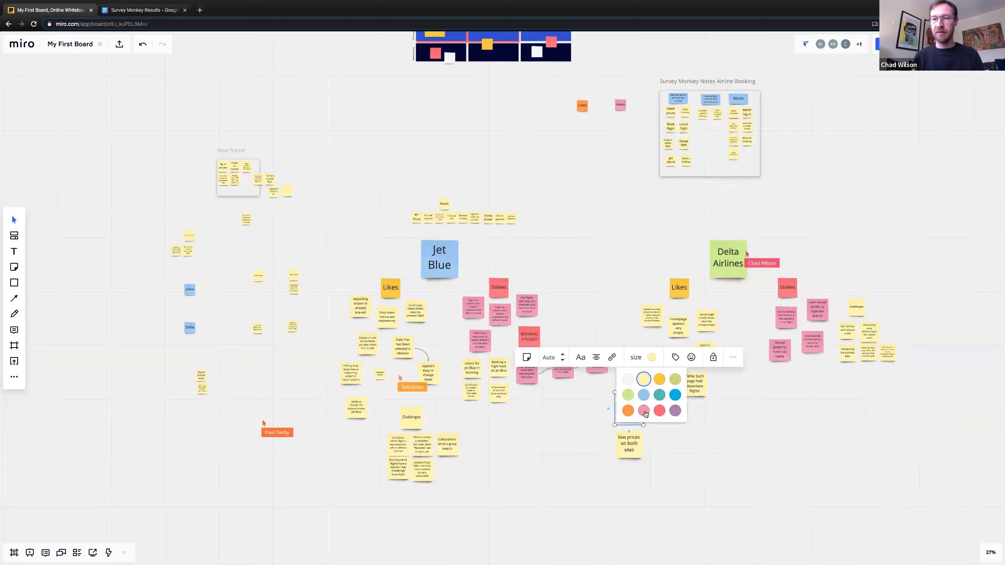
left_click(675, 395)
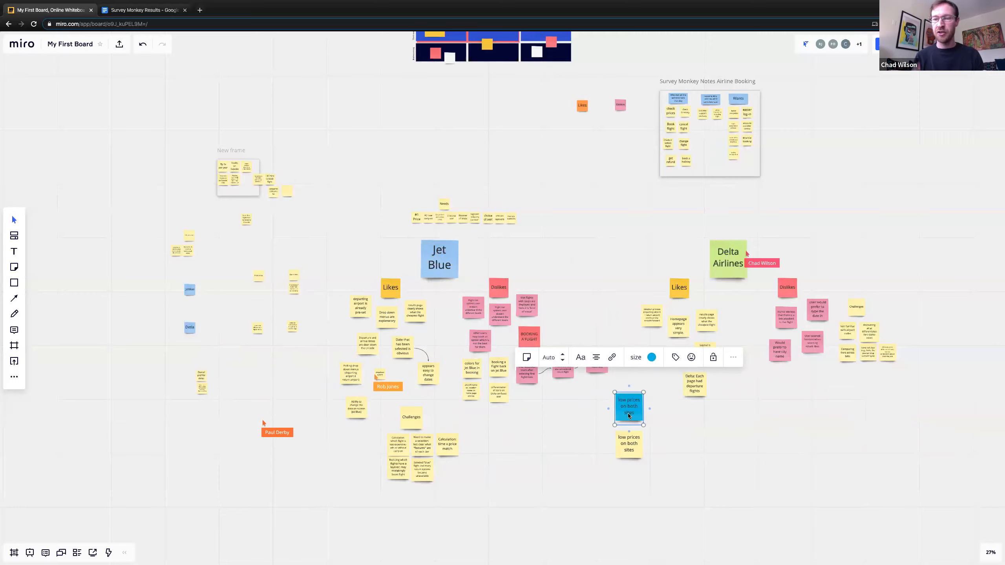
left_click_drag(636, 415, 628, 408)
key("BackSpace")
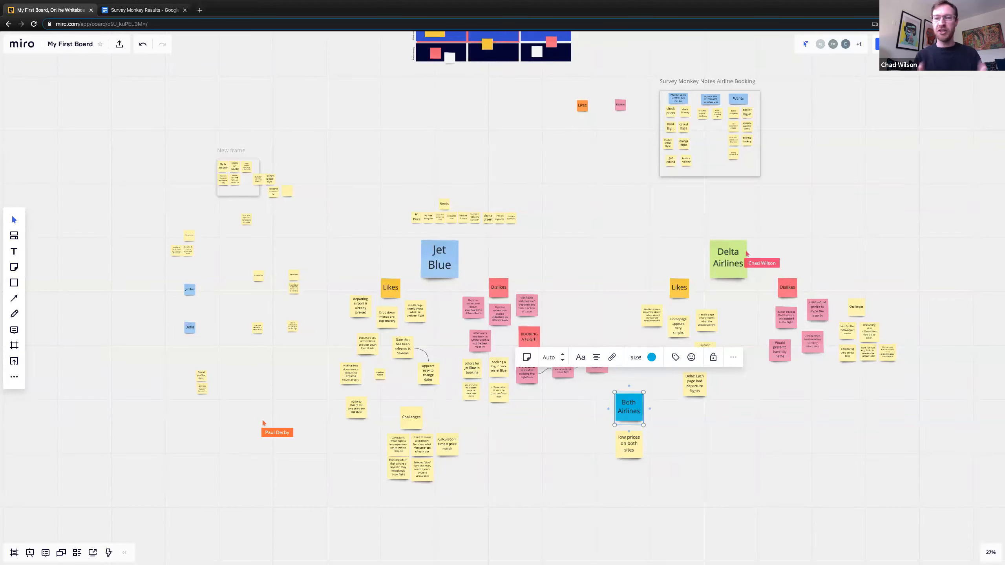
left_click_drag(630, 450, 615, 445)
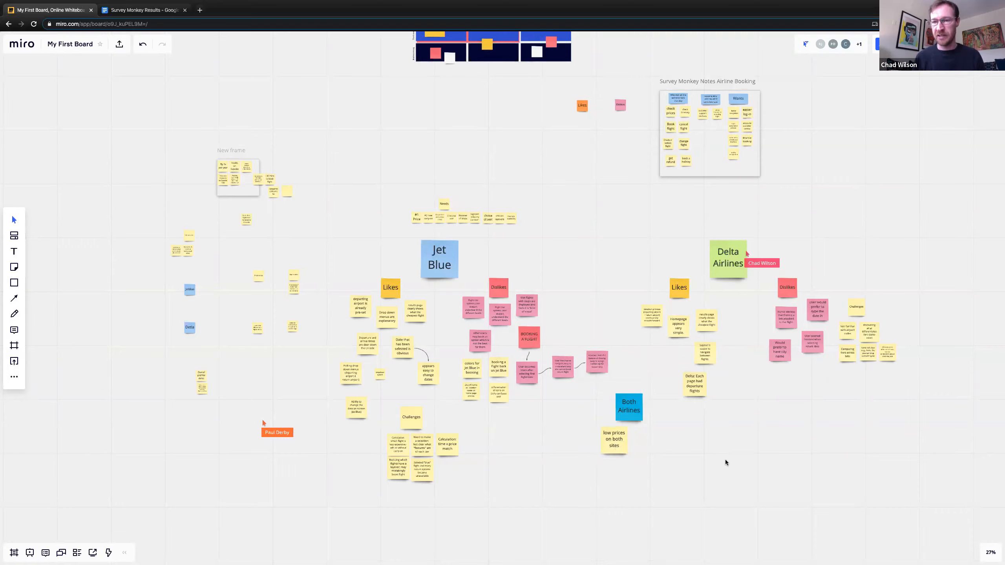
Delete the leftover orange Likes and pink Dislikes headers from the emptied upper group
left_click(615, 105)
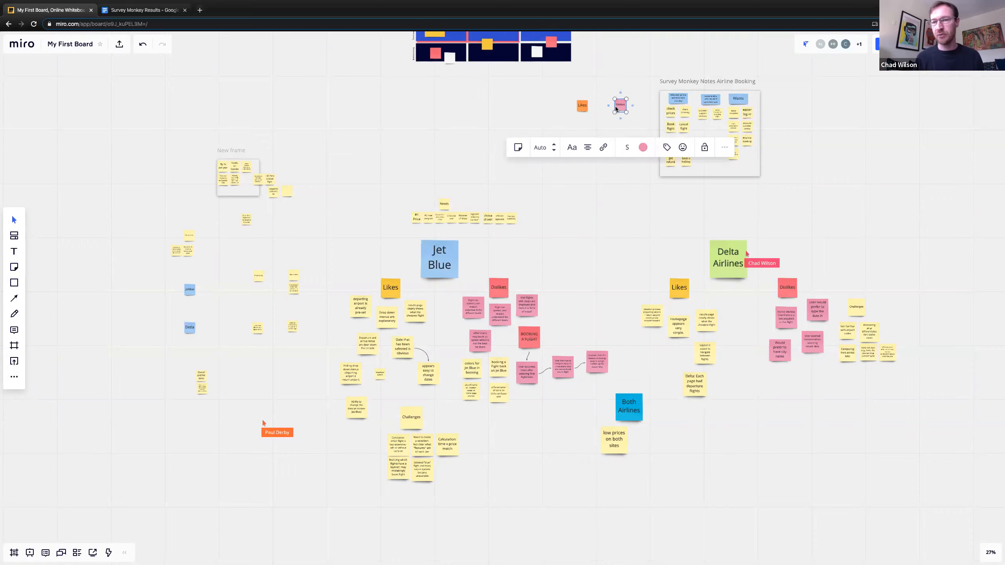
key("Delete")
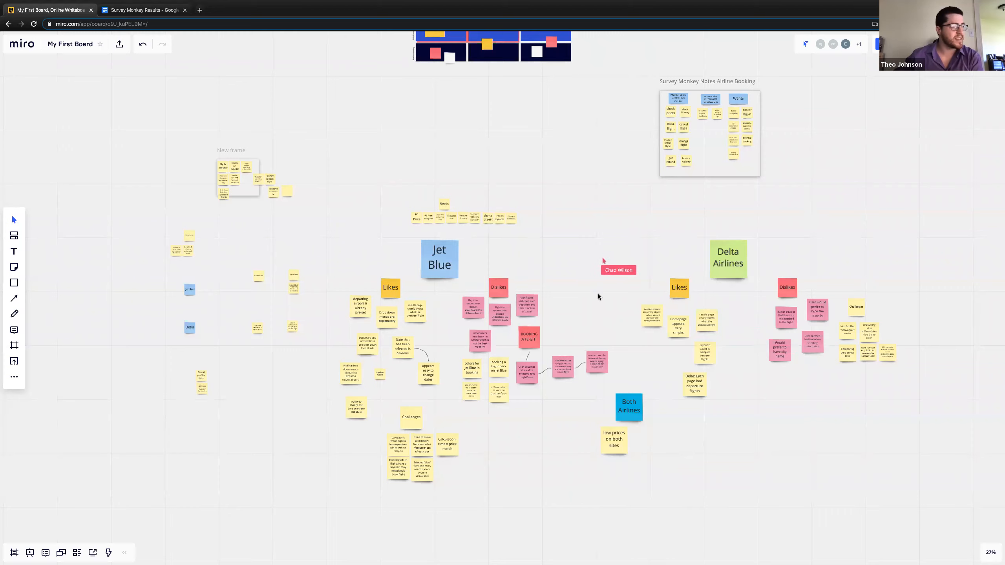
Review the Needs row and the Likes and Dislikes notes in the Jet Blue cluster
left_click(631, 415)
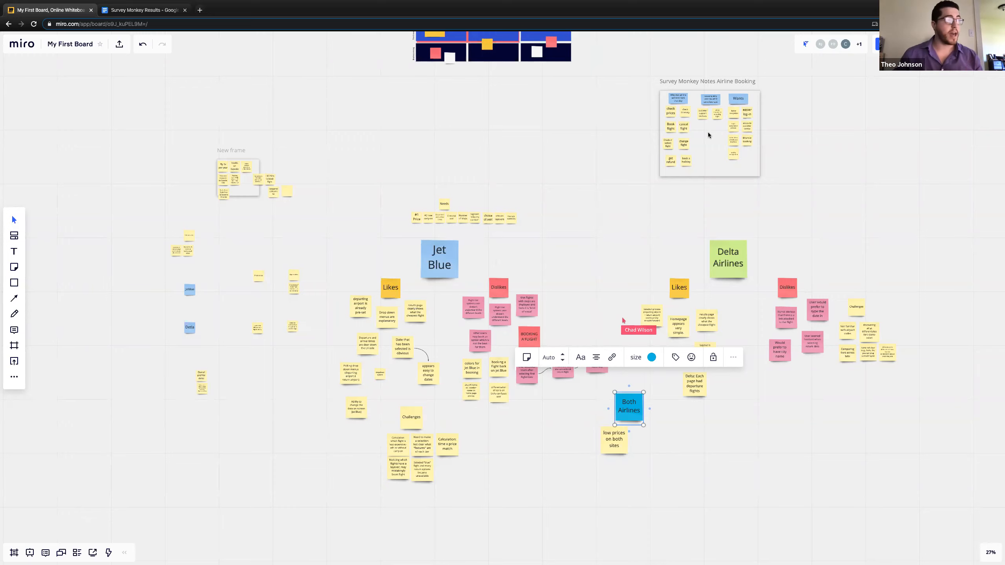
left_click(716, 72)
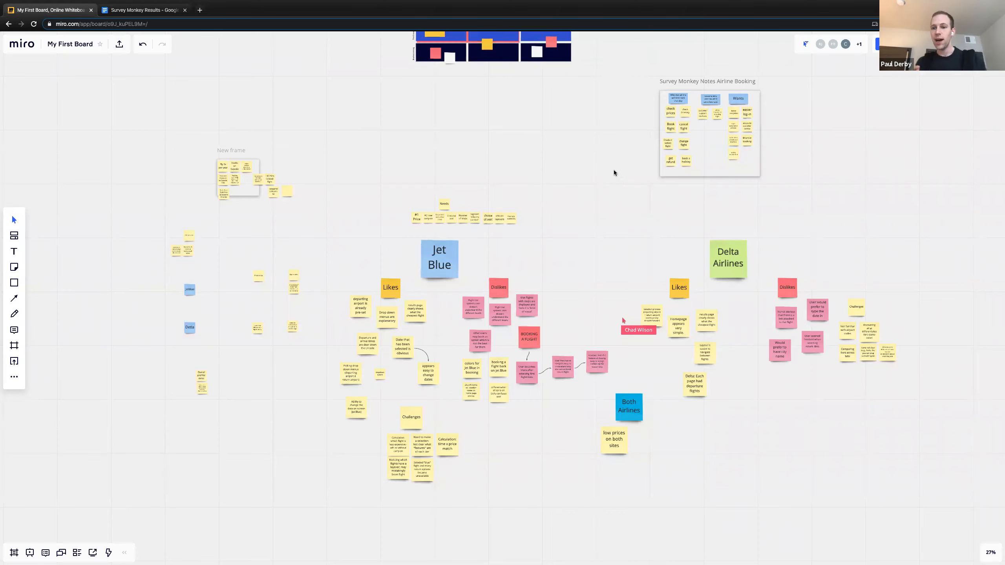
left_click_drag(585, 233, 663, 183)
scroll(640, 178, "up", 5)
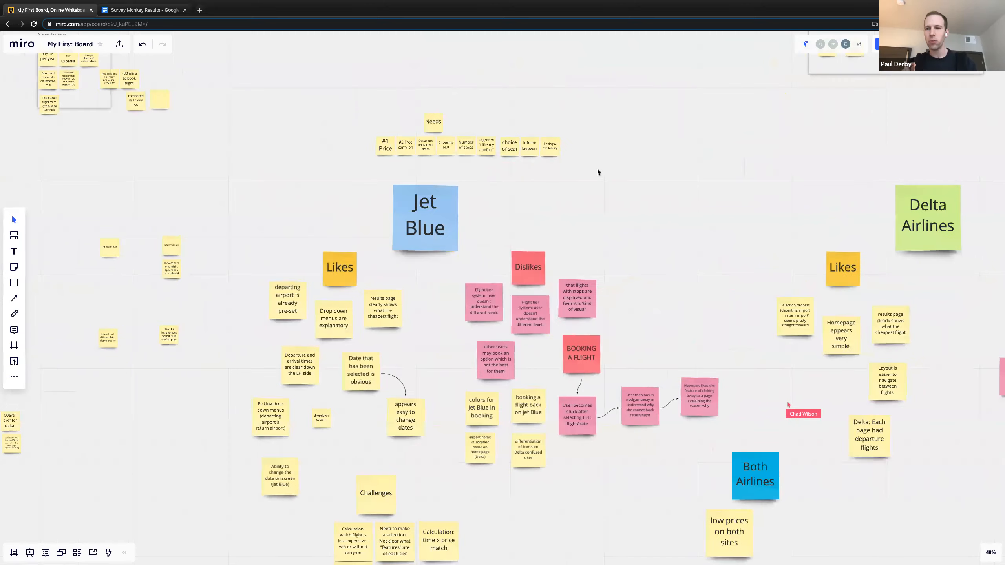
scroll(596, 170, "down", 3)
scroll(554, 180, "up", 4)
left_click_drag(554, 180, 558, 135)
scroll(547, 164, "up", 2)
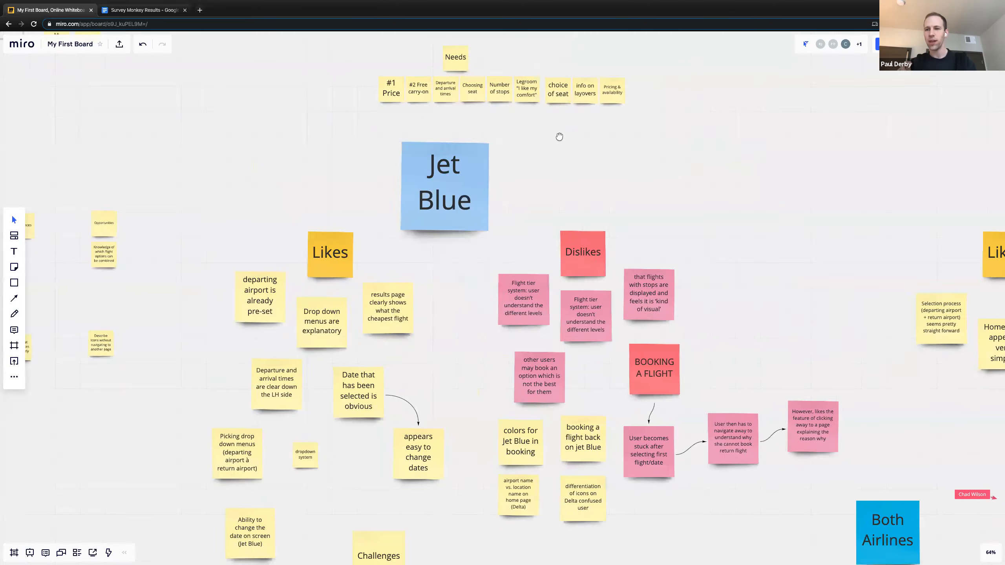
left_click_drag(479, 289, 498, 226)
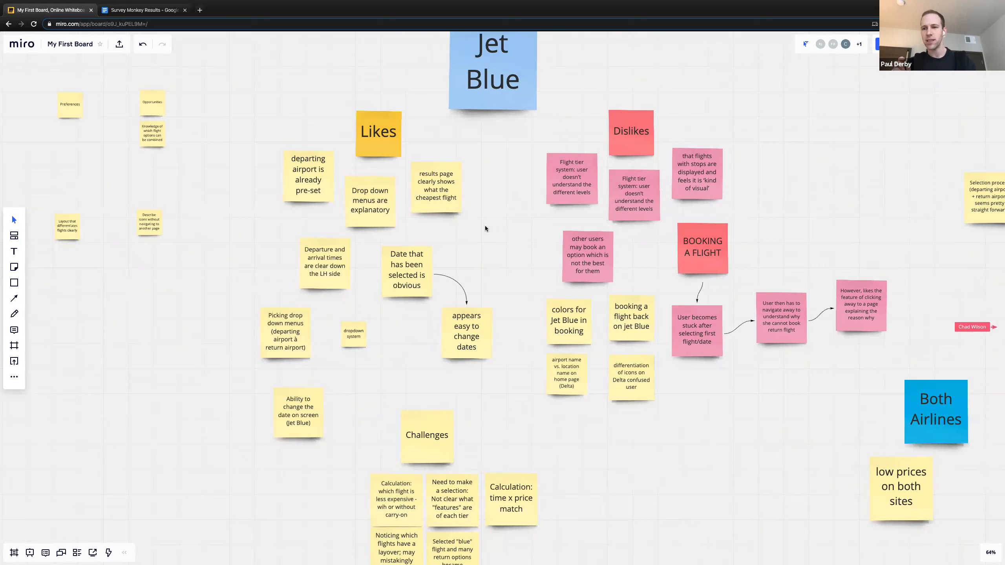
left_click_drag(484, 257, 494, 360)
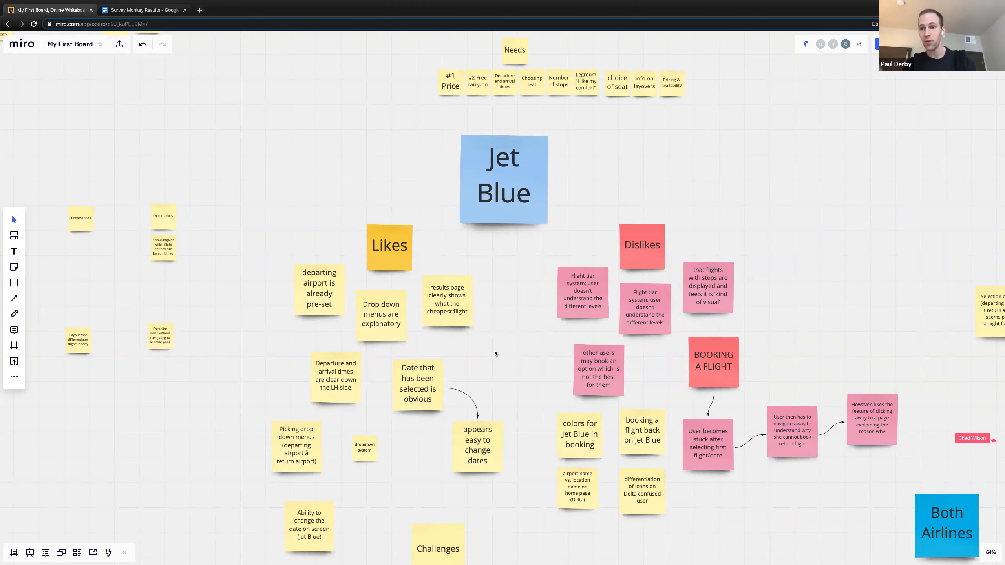
left_click_drag(528, 375, 526, 366)
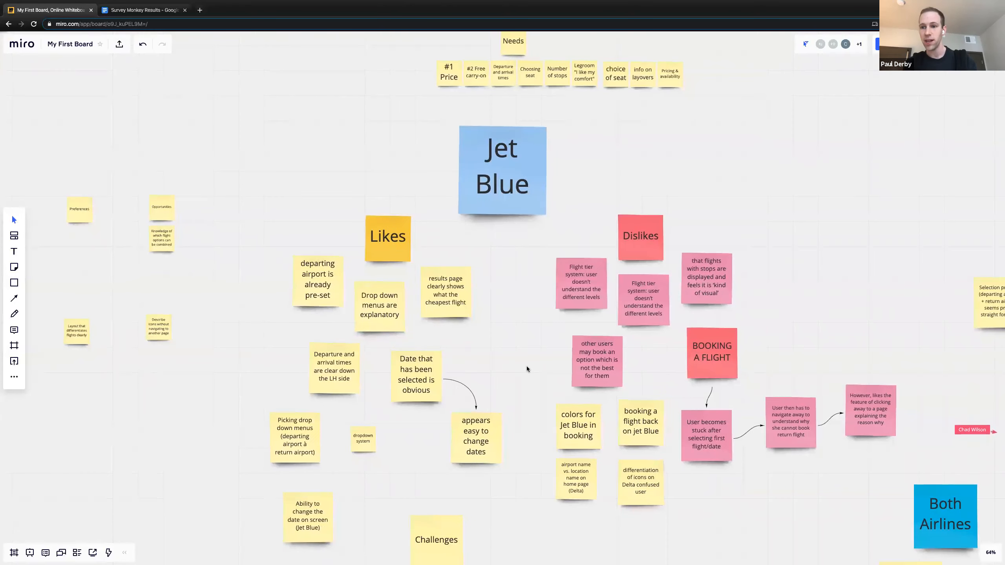
scroll(526, 369, "down", 5)
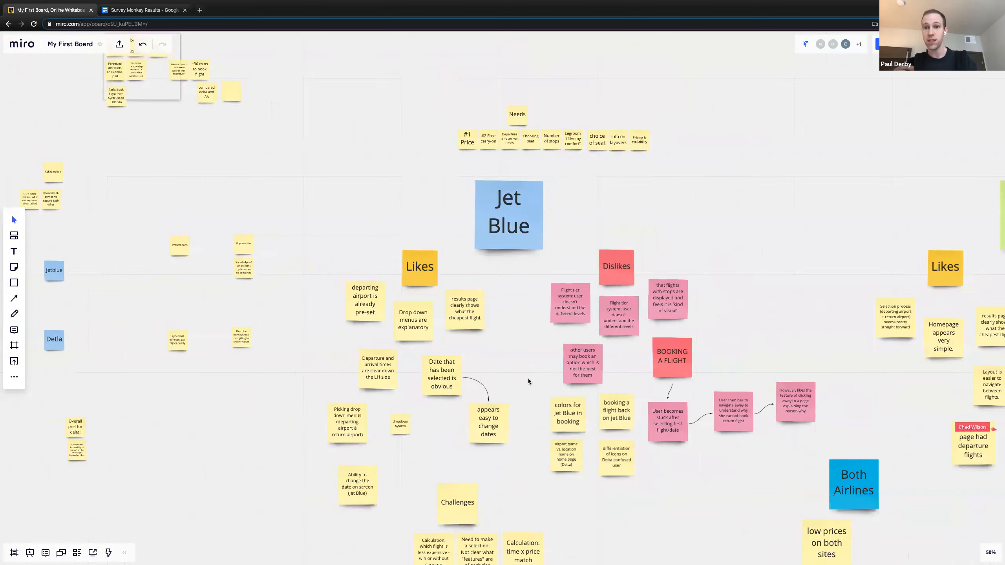
Compare the Jet Blue, Delta Airlines and Both Airlines clusters, including their Likes, Dislikes and Challenges notes
left_click_drag(512, 356, 395, 331)
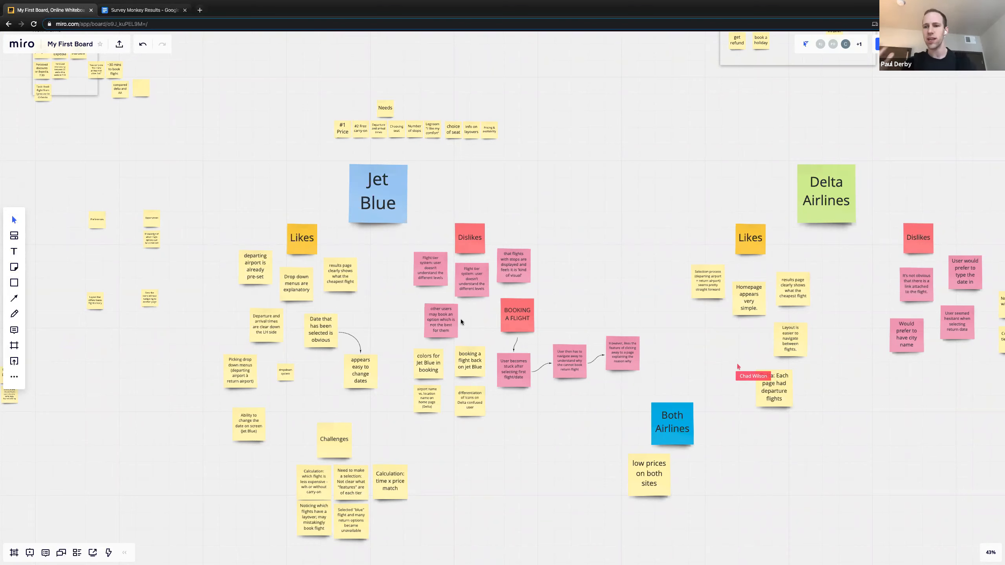
left_click_drag(609, 329, 478, 278)
left_click_drag(655, 275, 562, 233)
left_click_drag(779, 255, 775, 271)
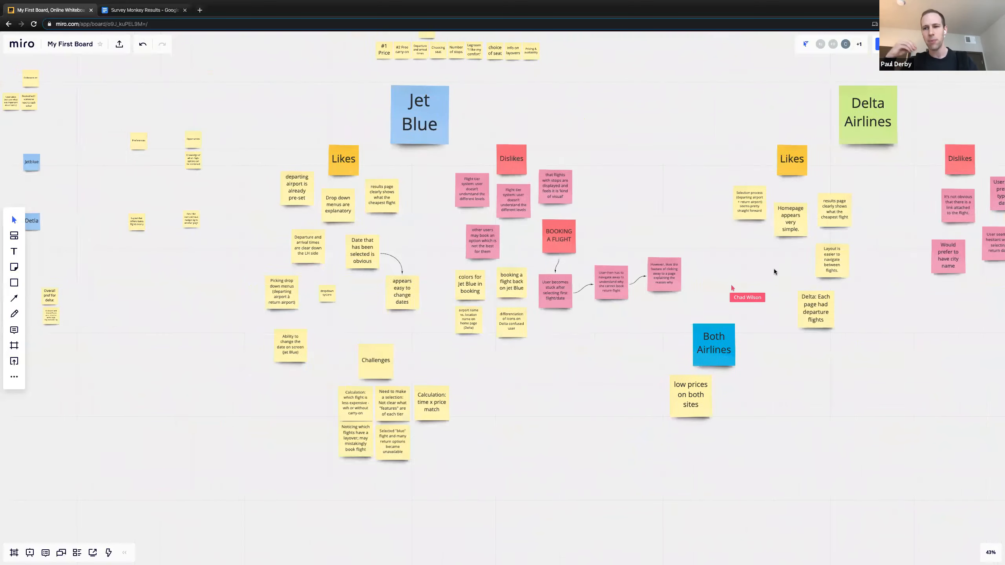
left_click_drag(555, 262, 514, 273)
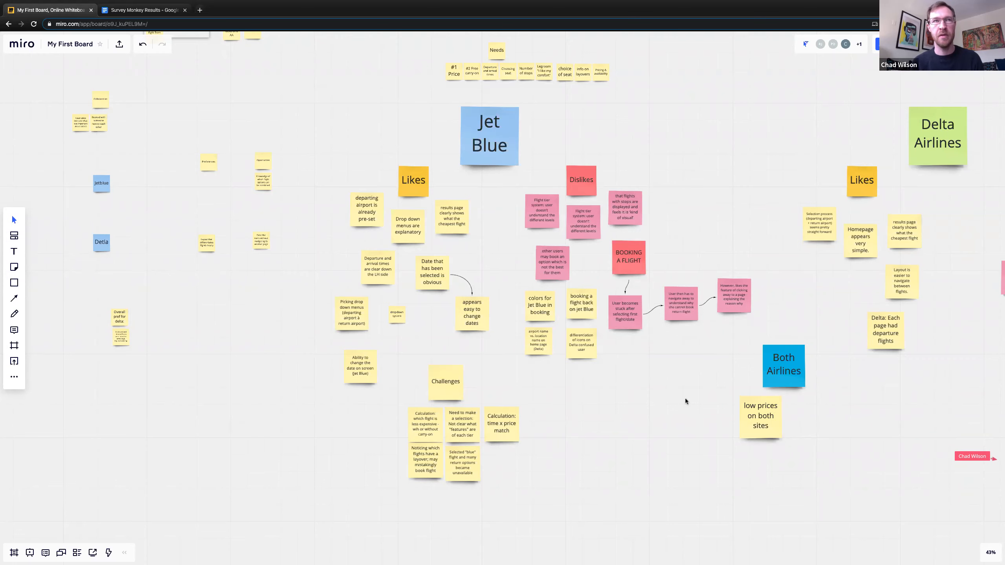
left_click_drag(666, 411, 363, 419)
left_click_drag(740, 321, 608, 448)
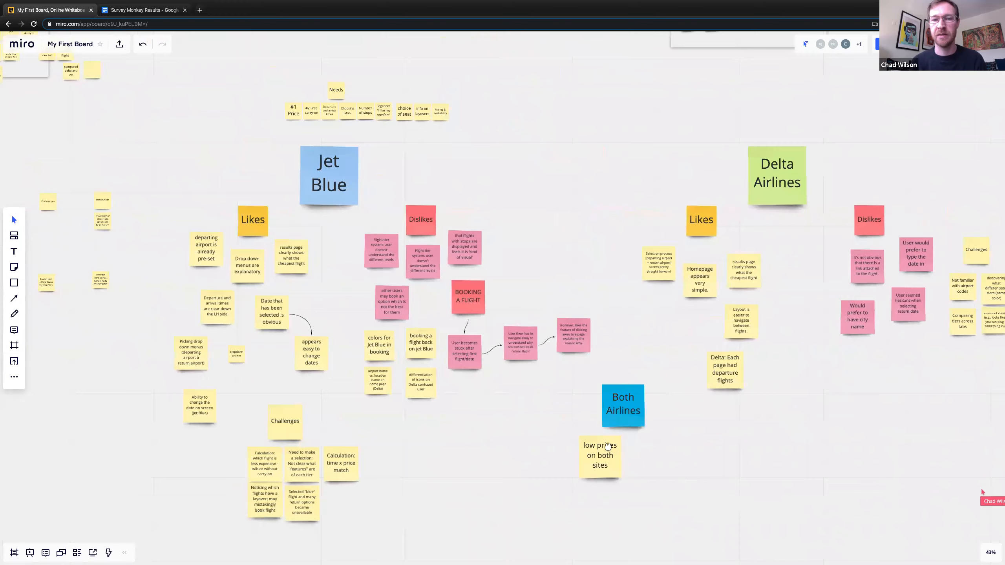
left_click_drag(655, 355, 659, 440)
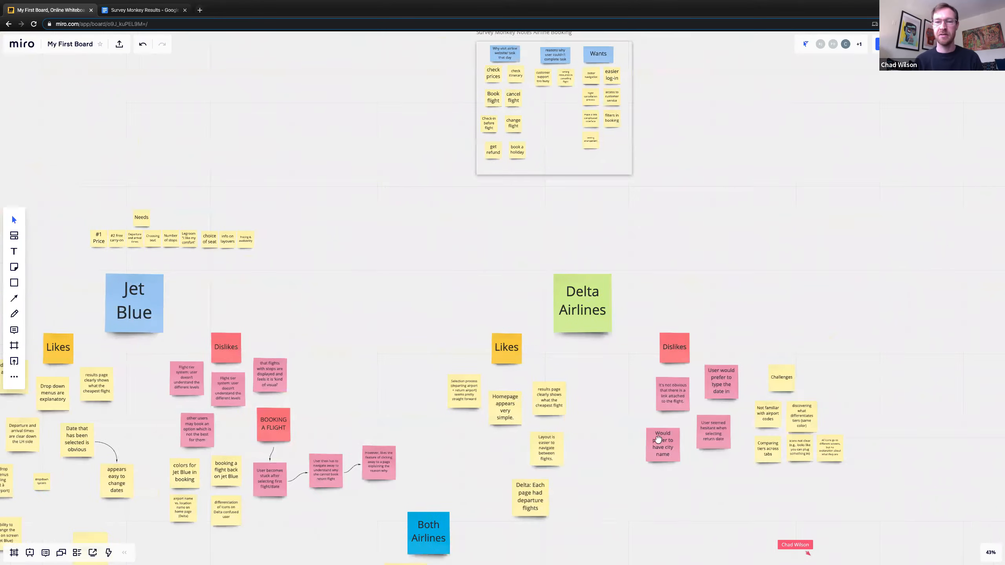
scroll(679, 246, "down", 6)
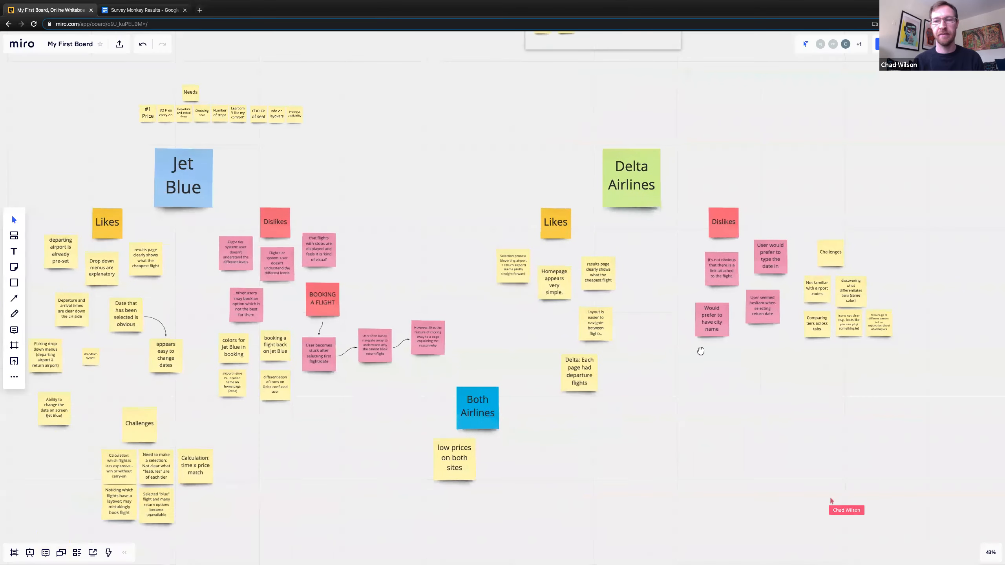
scroll(708, 329, "down", 2)
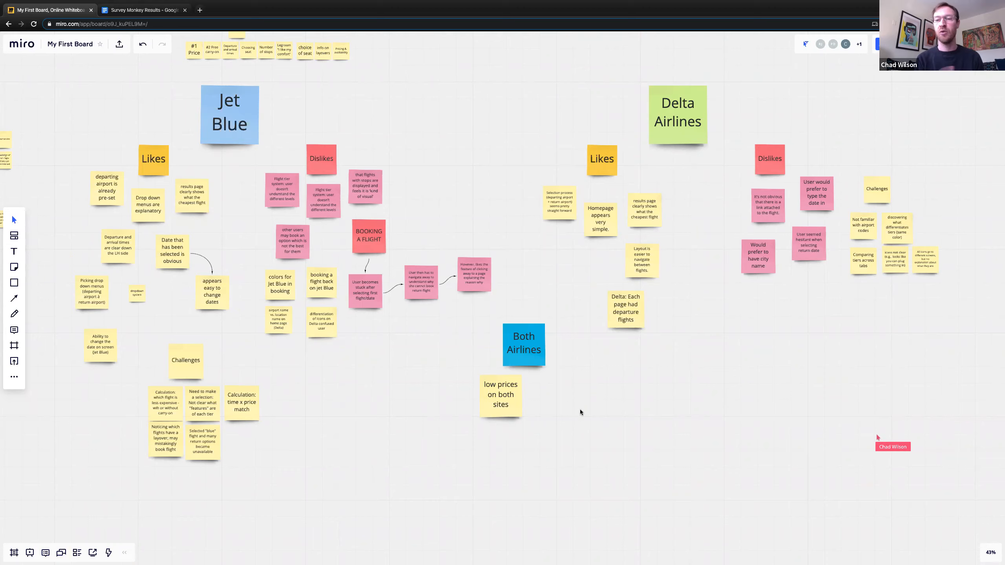
left_click_drag(397, 404, 497, 383)
left_click_drag(485, 338, 522, 438)
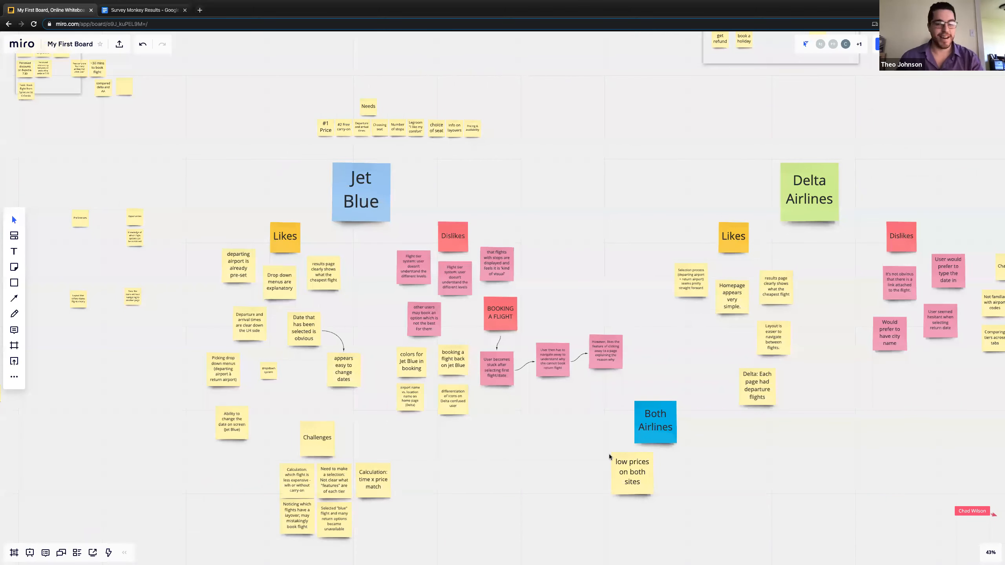
Look over the Jet Blue and Delta Airlines clusters and the Survey Monkey Notes Airline Booking frame
scroll(686, 285, "left", 4)
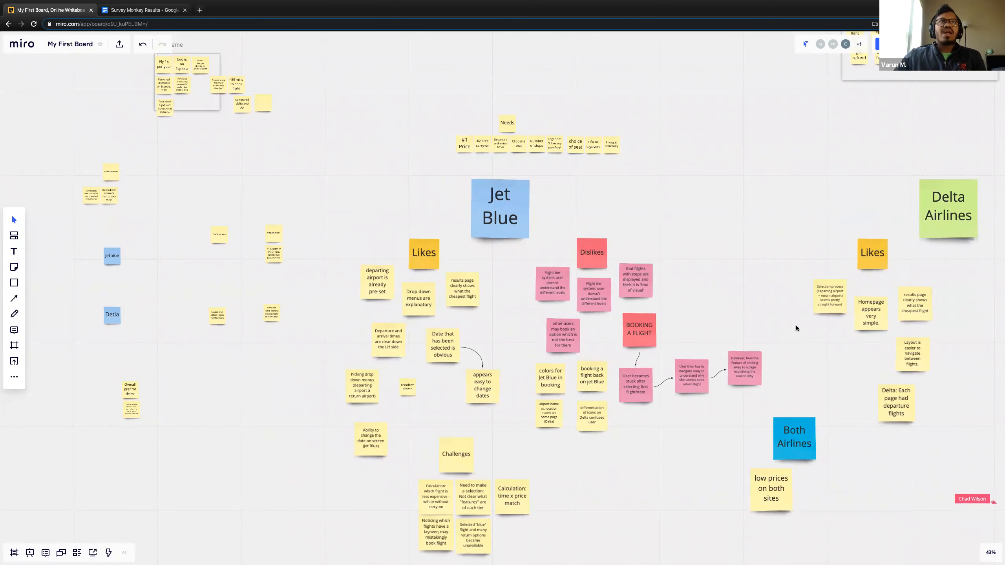
left_click_drag(588, 392, 558, 398)
scroll(558, 397, "right", 5)
scroll(620, 429, "up", 4)
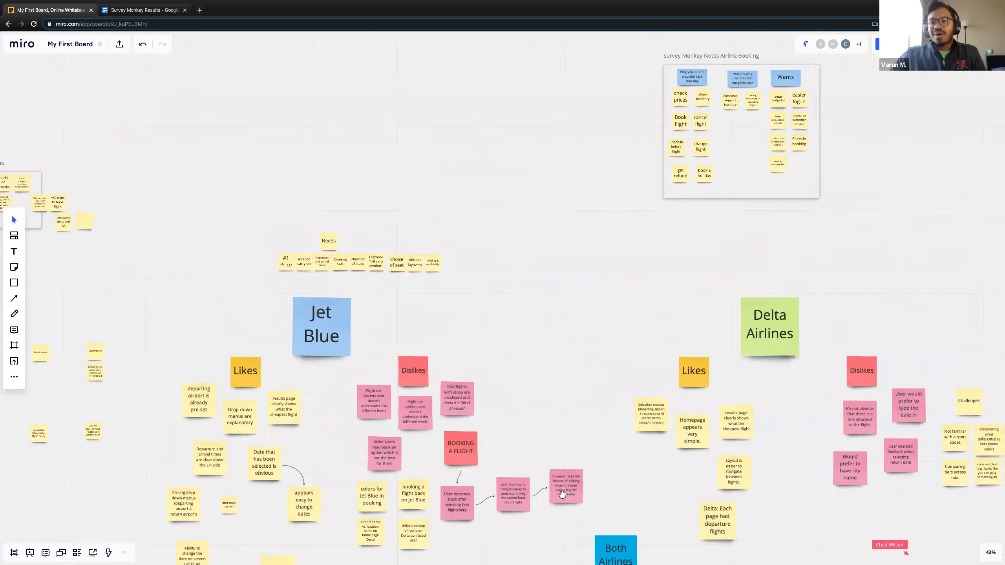
scroll(655, 411, "up", 2)
scroll(654, 410, "right", 2)
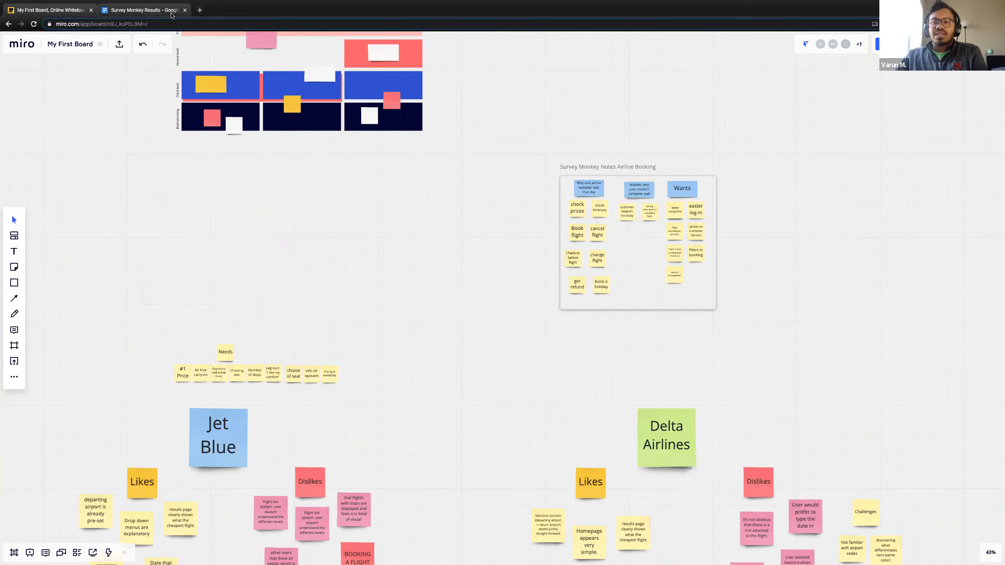
Switch to the Survey Monkey Results document in Google Docs and examine the Q1 chart on the last airline website visit
left_click(170, 11)
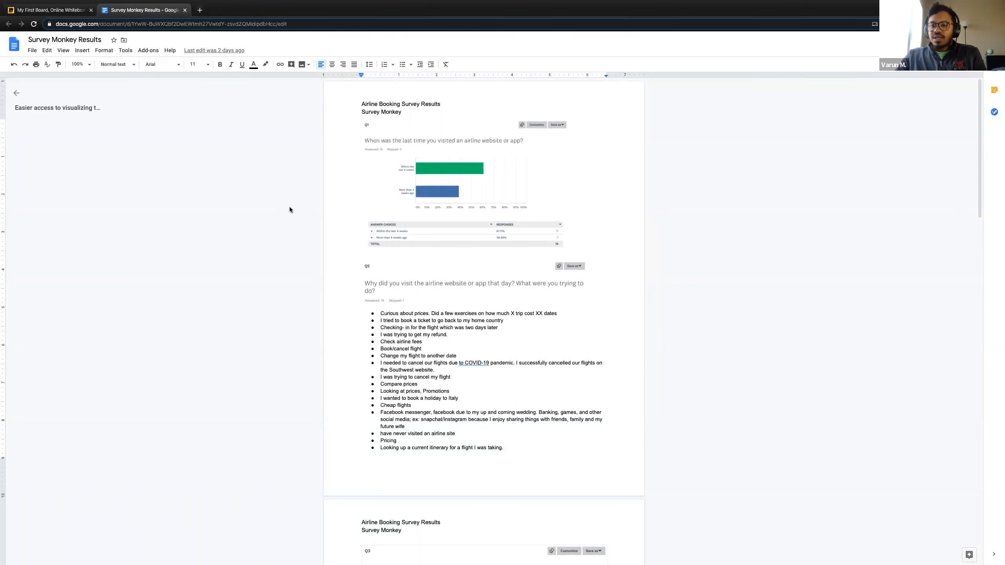
scroll(291, 209, "up", 1)
scroll(486, 217, "up", 4)
scroll(487, 217, "up", 3)
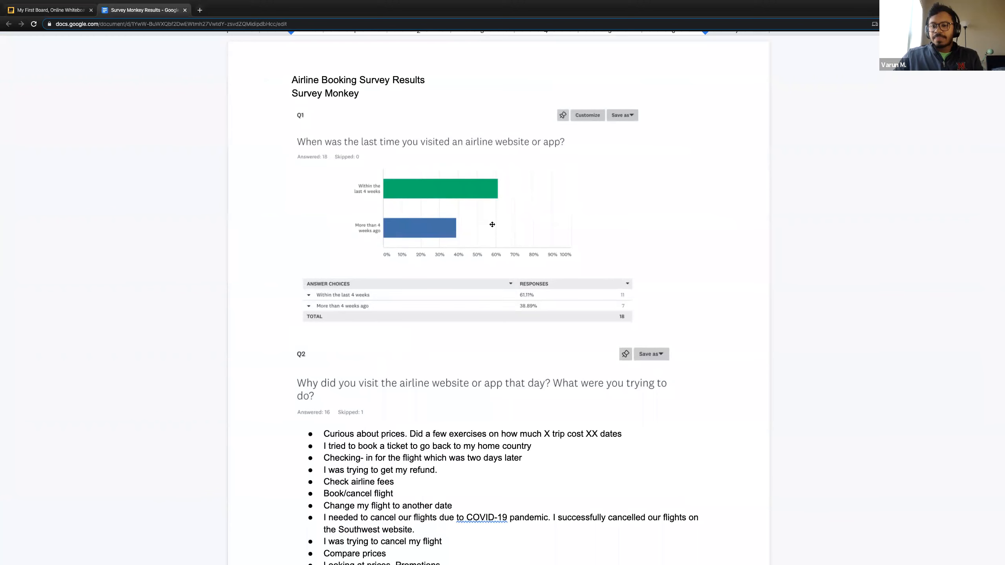
left_click(801, 278)
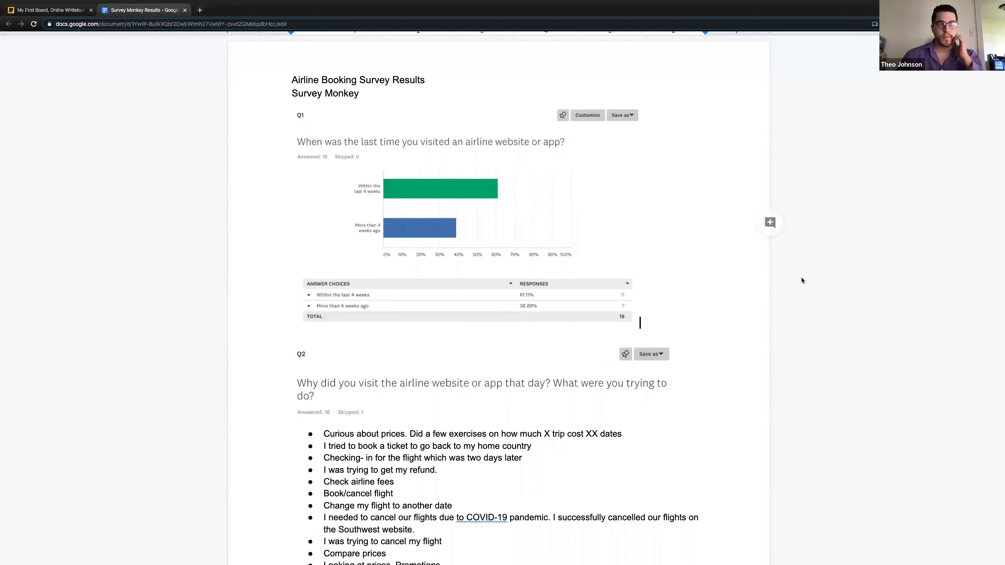
scroll(731, 309, "up", 2)
scroll(728, 311, "down", 1)
scroll(857, 319, "up", 1)
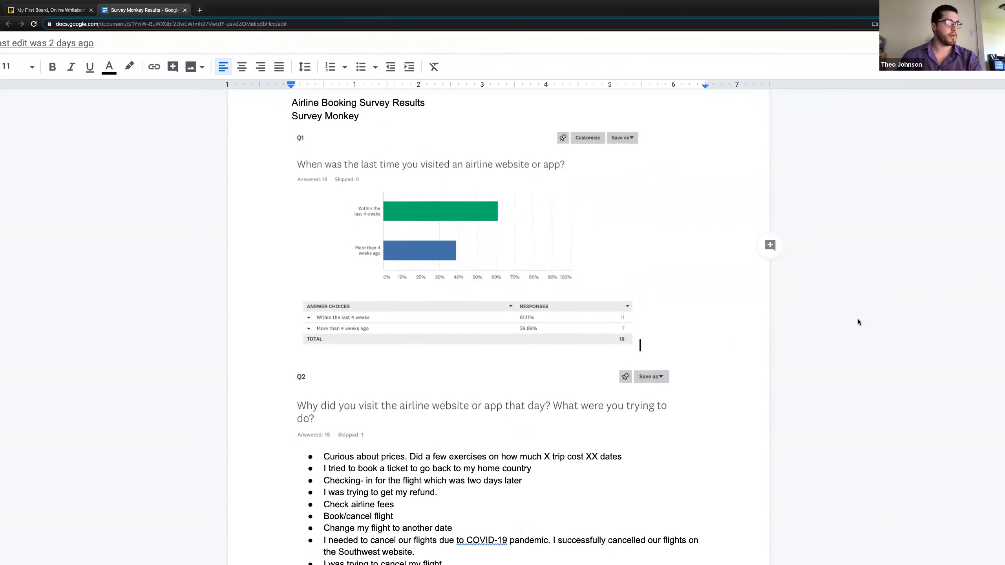
Skim the whole survey document, from the first question through Q5 about the preferred booking platform
scroll(854, 319, "up", 1)
scroll(642, 376, "down", 3)
scroll(642, 305, "up", 12)
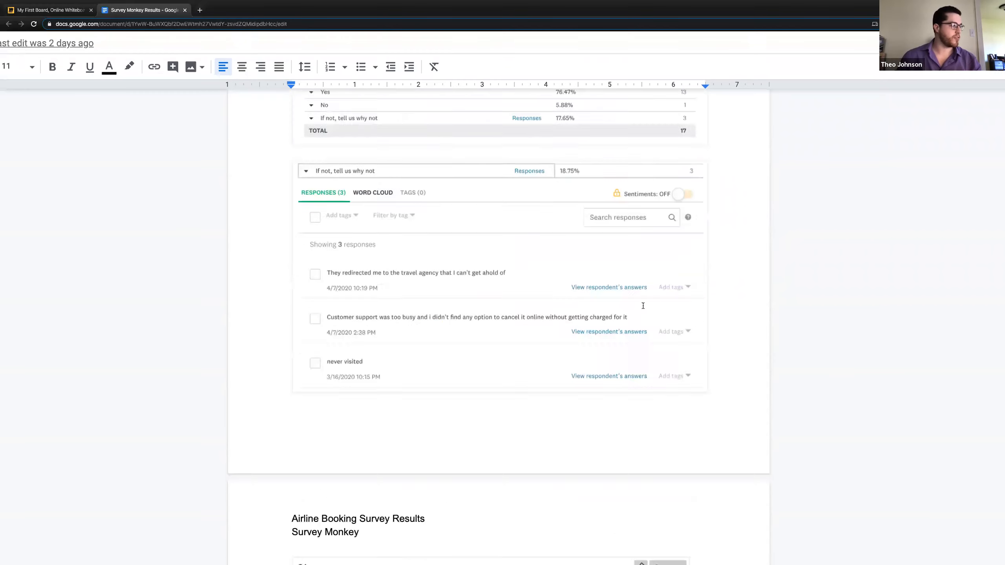
scroll(643, 305, "down", 7)
scroll(643, 300, "down", 9)
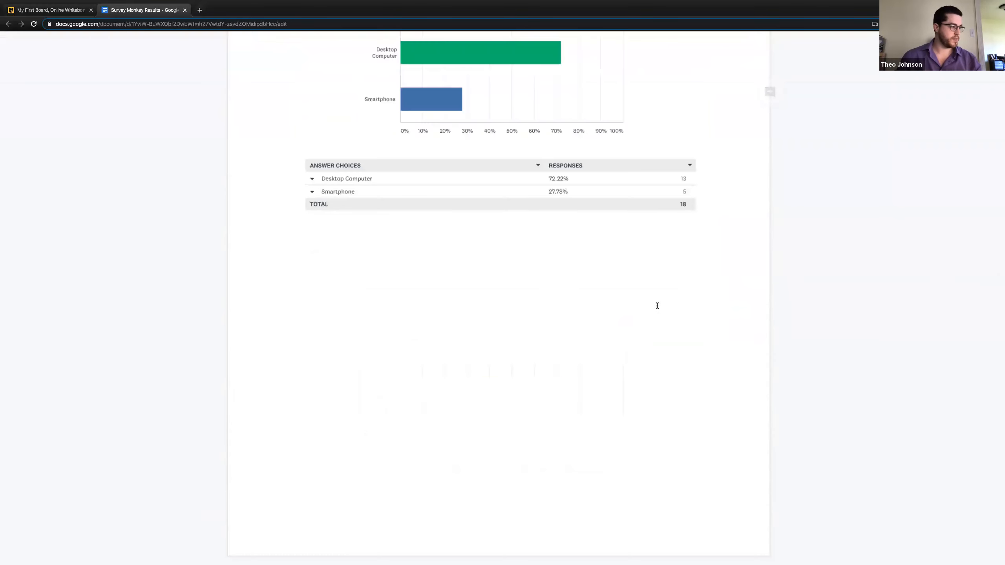
scroll(657, 305, "up", 9)
scroll(656, 303, "down", 3)
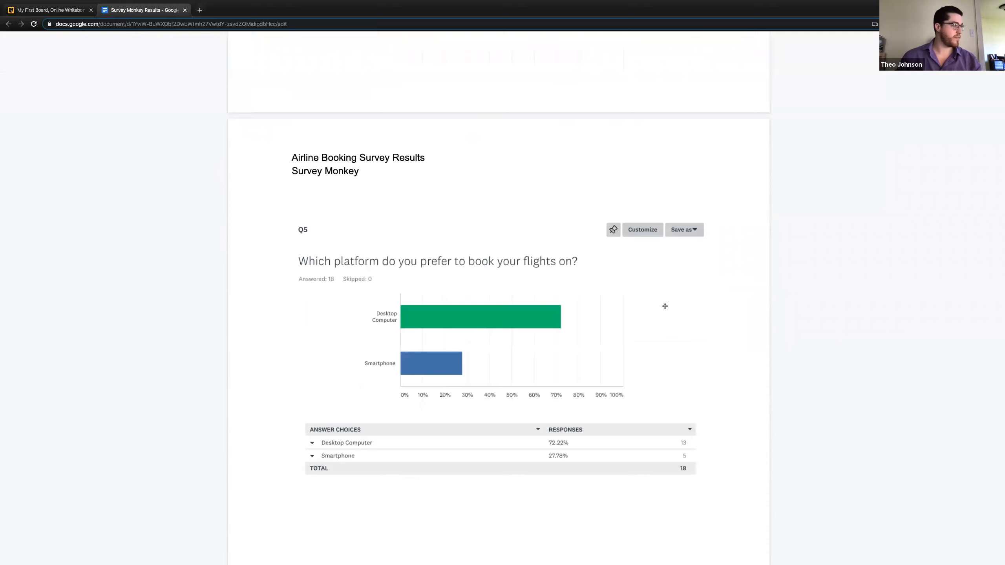
scroll(656, 267, "down", 15)
scroll(656, 267, "up", 20)
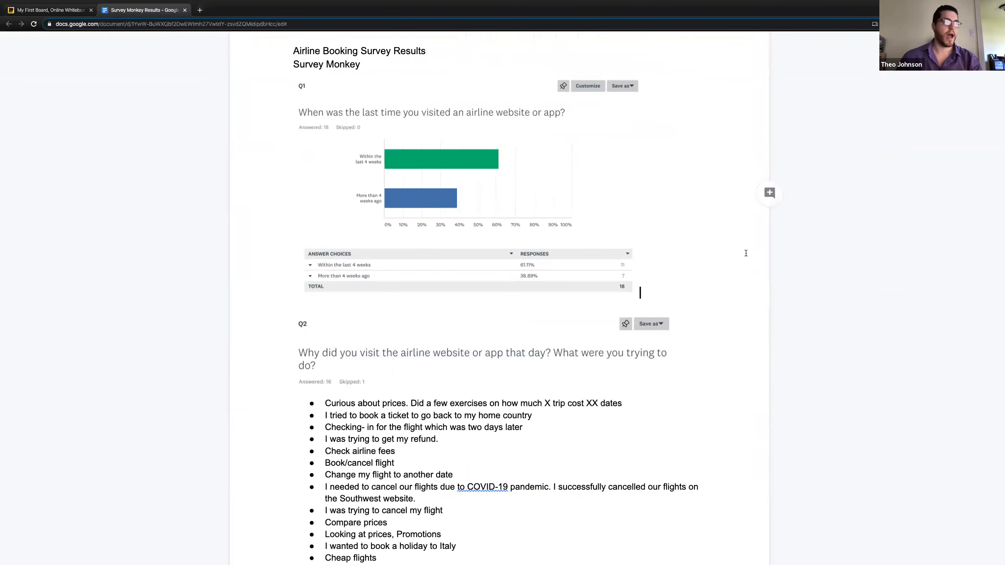
Read the Q2 responses on why respondents visited the airline website or app
scroll(744, 252, "down", 4)
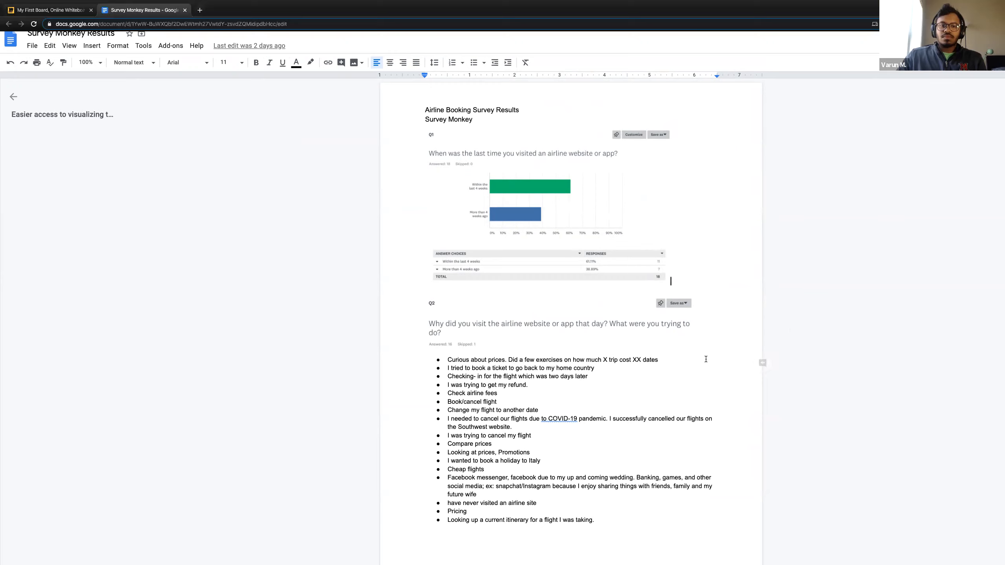
left_click(798, 369)
scroll(732, 414, "down", 3)
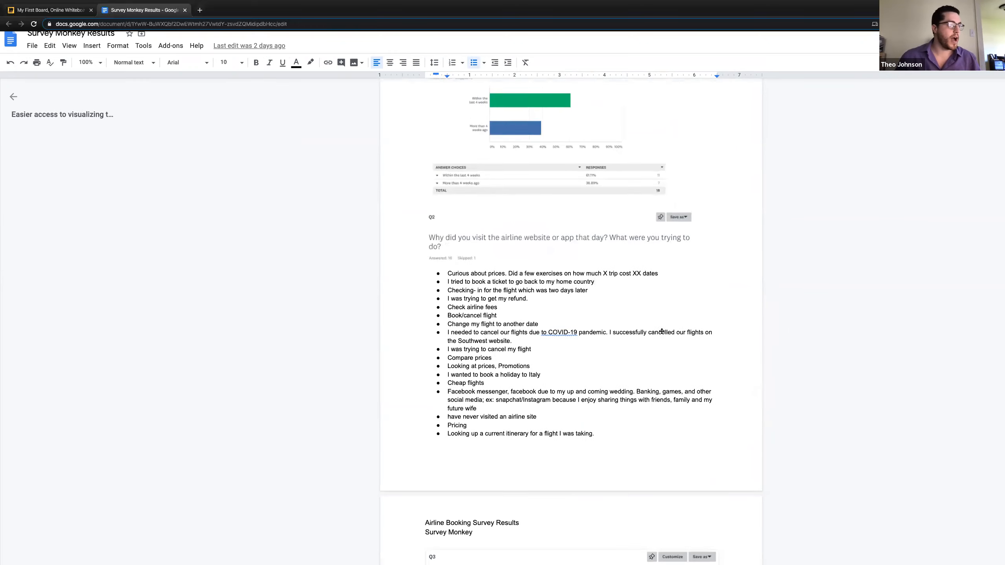
scroll(652, 337, "up", 3)
scroll(800, 365, "down", 9)
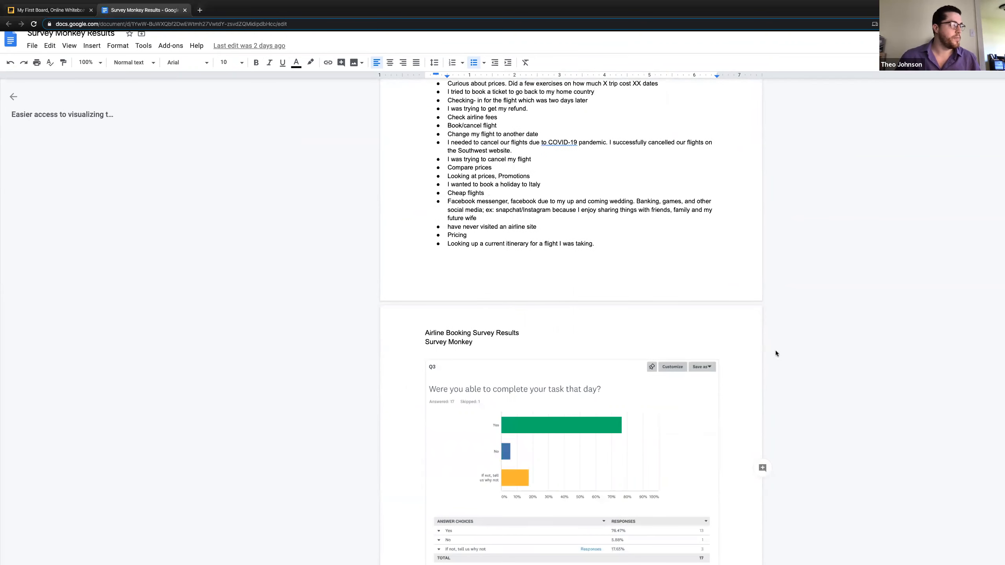
scroll(725, 303, "up", 6)
scroll(725, 302, "up", 3)
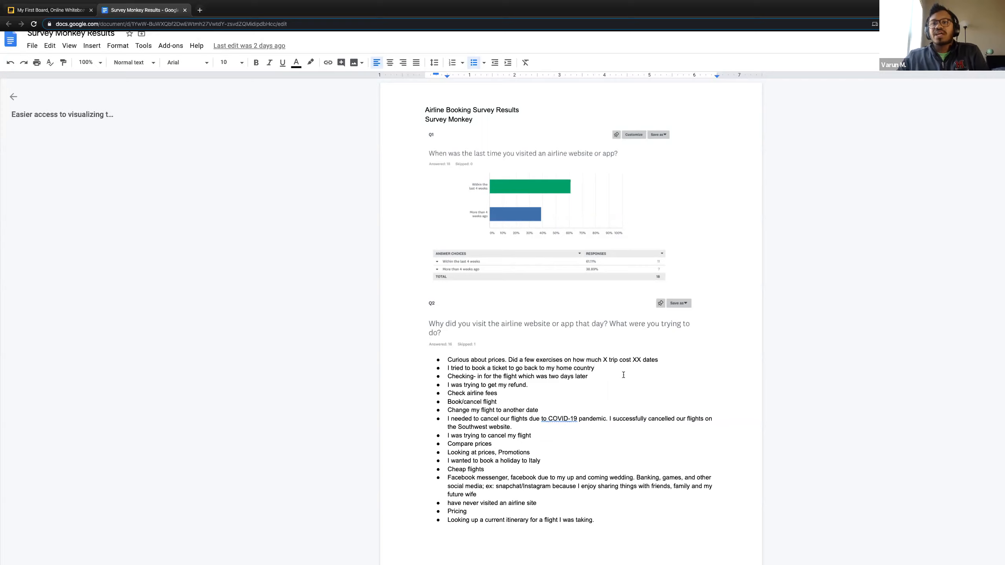
left_click(590, 377)
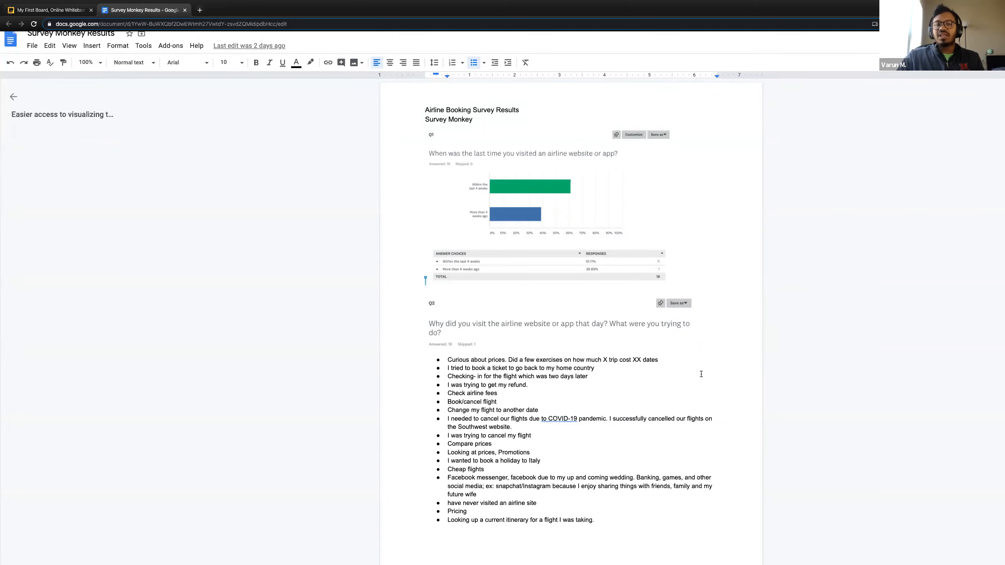
scroll(701, 373, "down", 1)
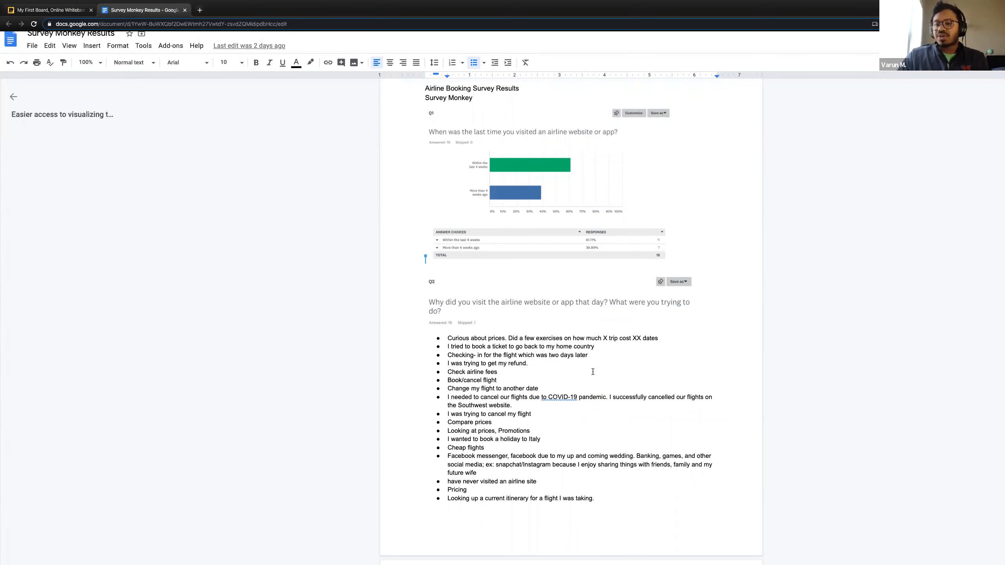
scroll(610, 375, "up", 1)
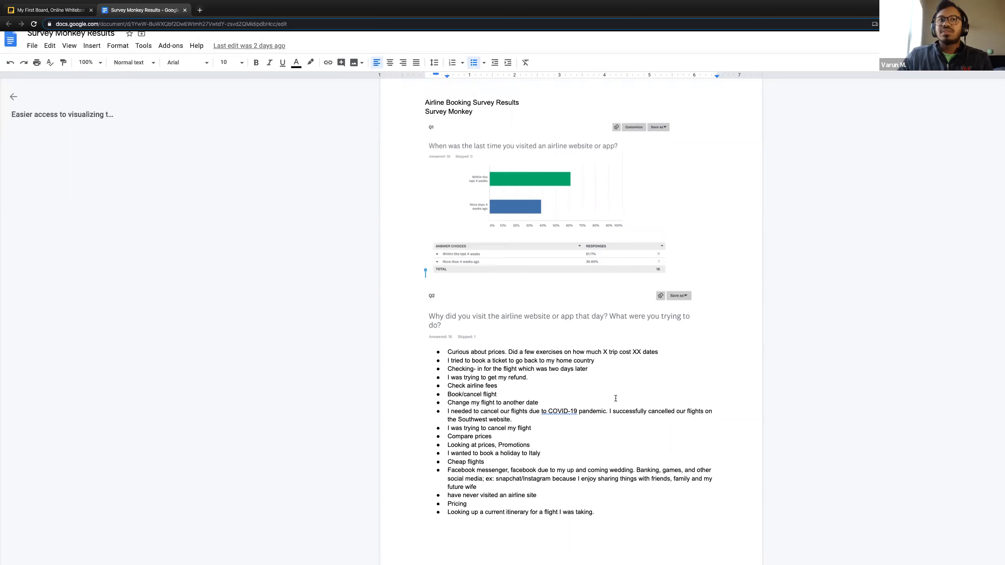
scroll(613, 398, "down", 1)
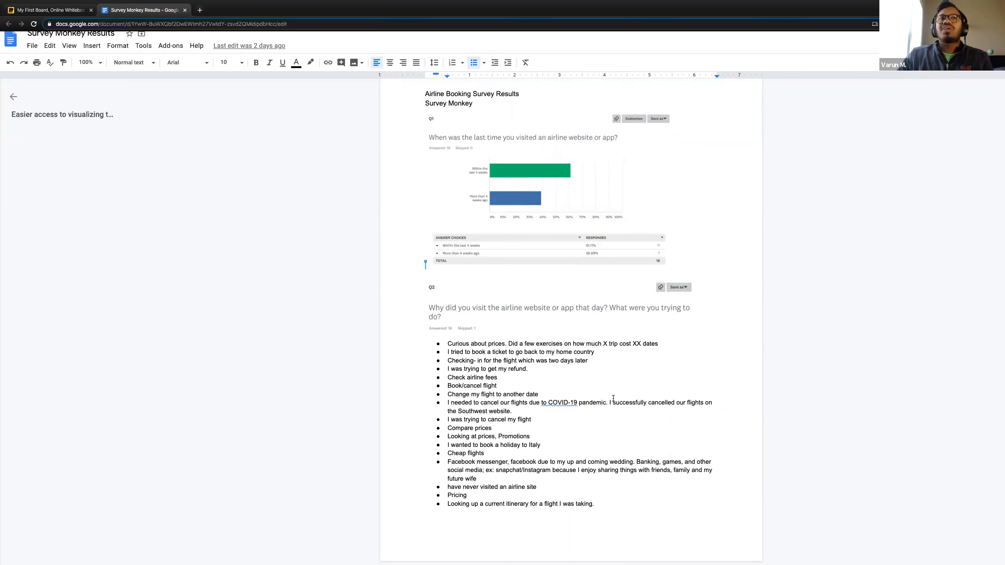
scroll(613, 398, "down", 1)
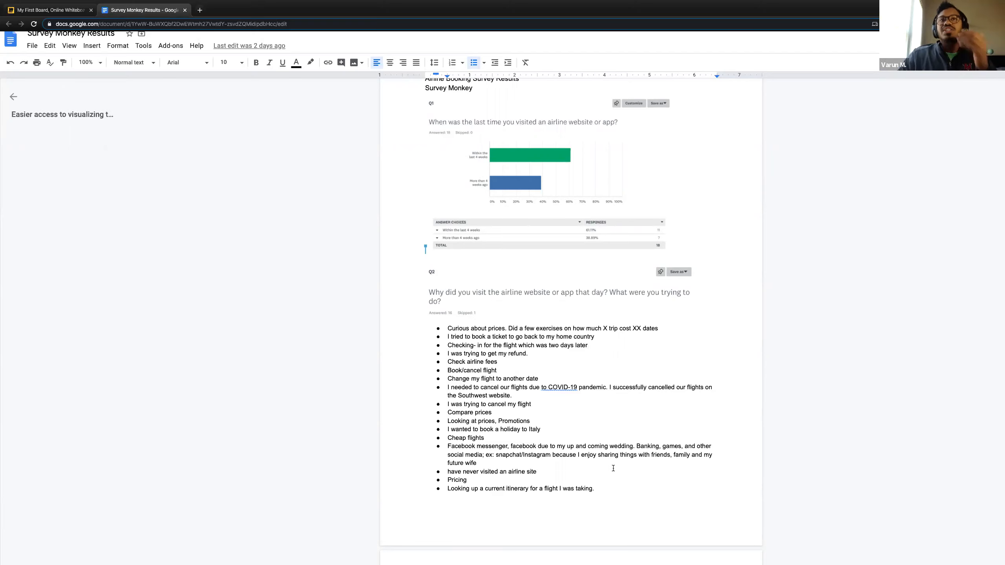
Examine the Q3 chart on task completion and the written reasons for not completing the task
scroll(615, 469, "down", 10)
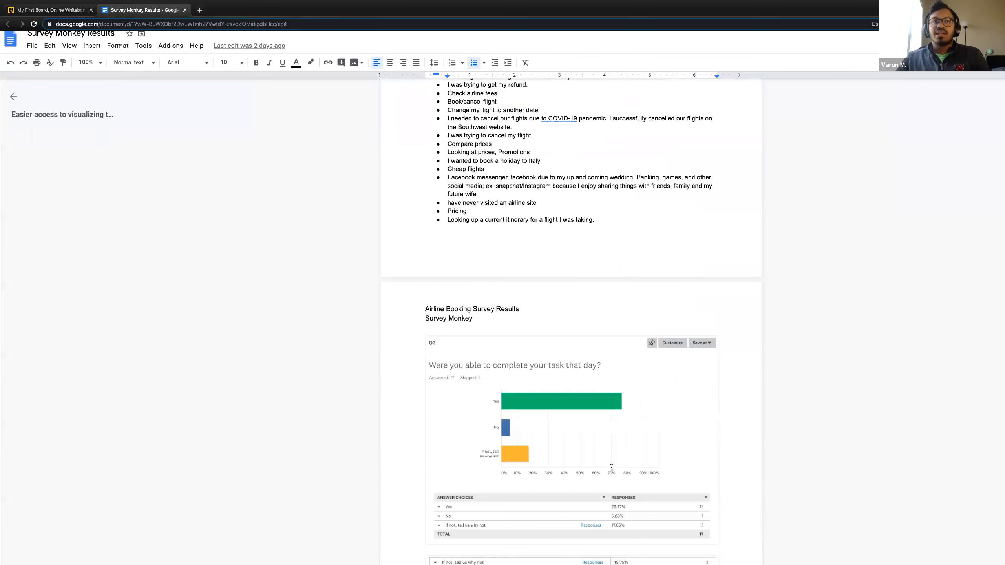
scroll(601, 460, "down", 2)
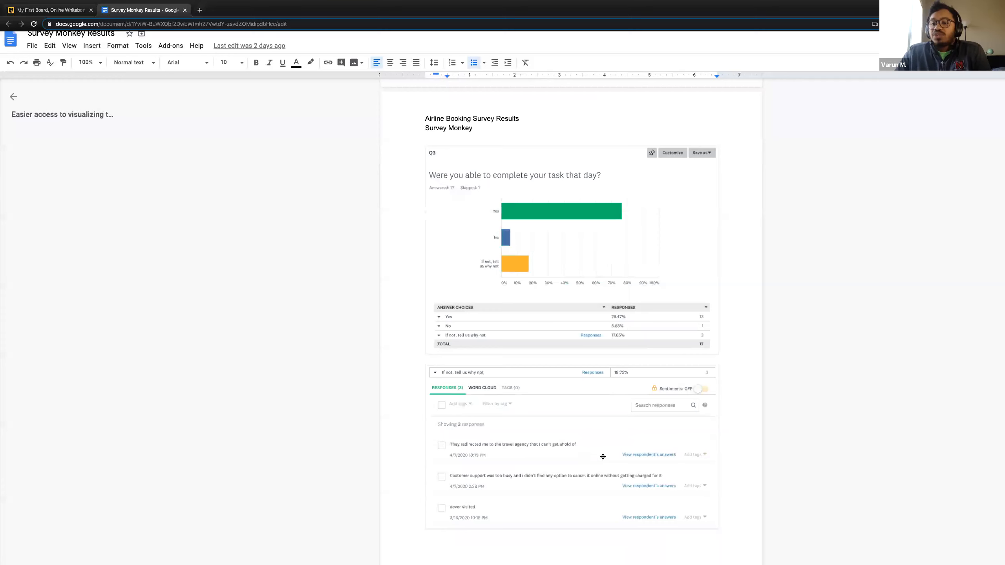
scroll(602, 457, "up", 2)
scroll(584, 442, "down", 8)
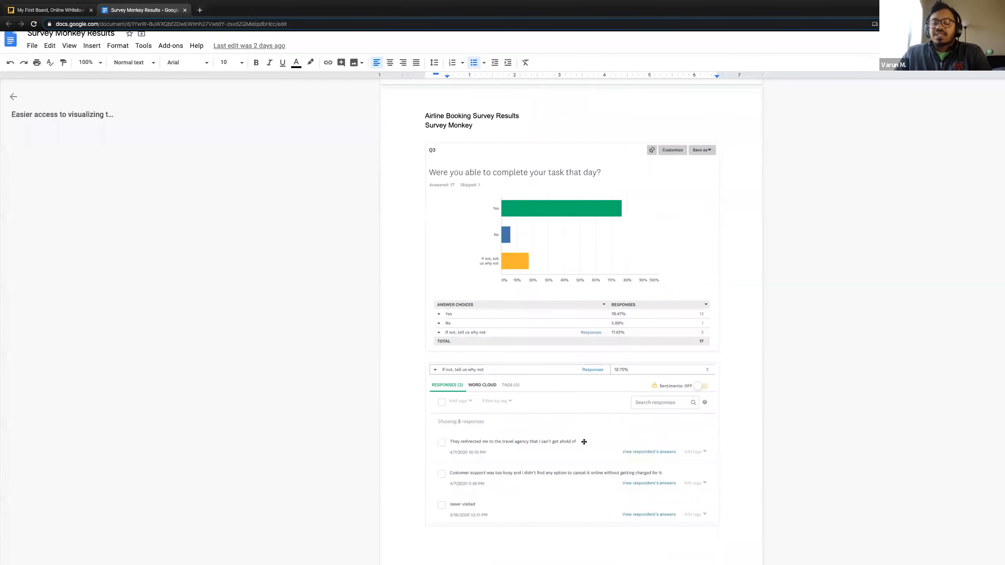
Read the Q4 improvement suggestions and the Q5 results on the preferred platform for booking flights
scroll(585, 441, "down", 2)
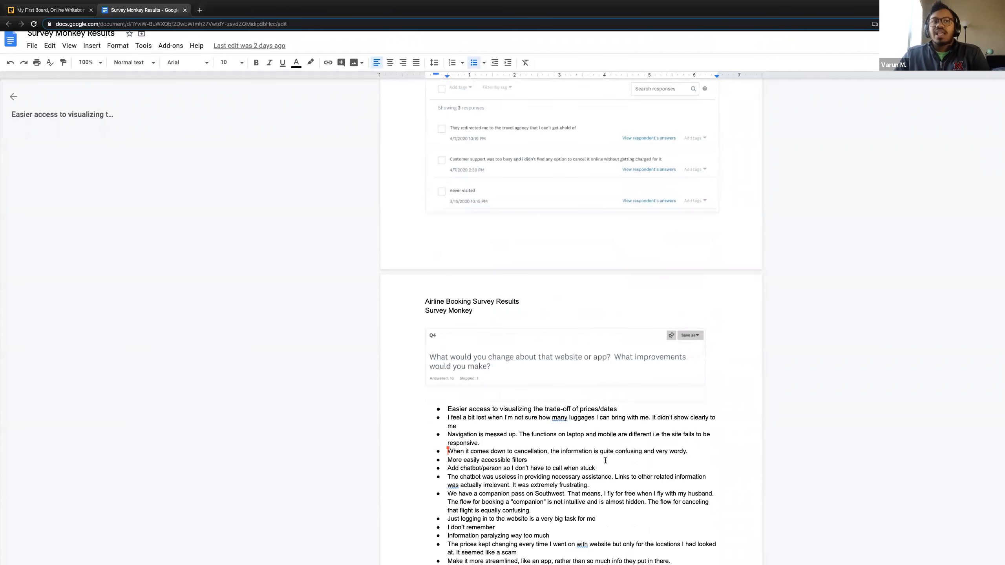
scroll(608, 461, "down", 1)
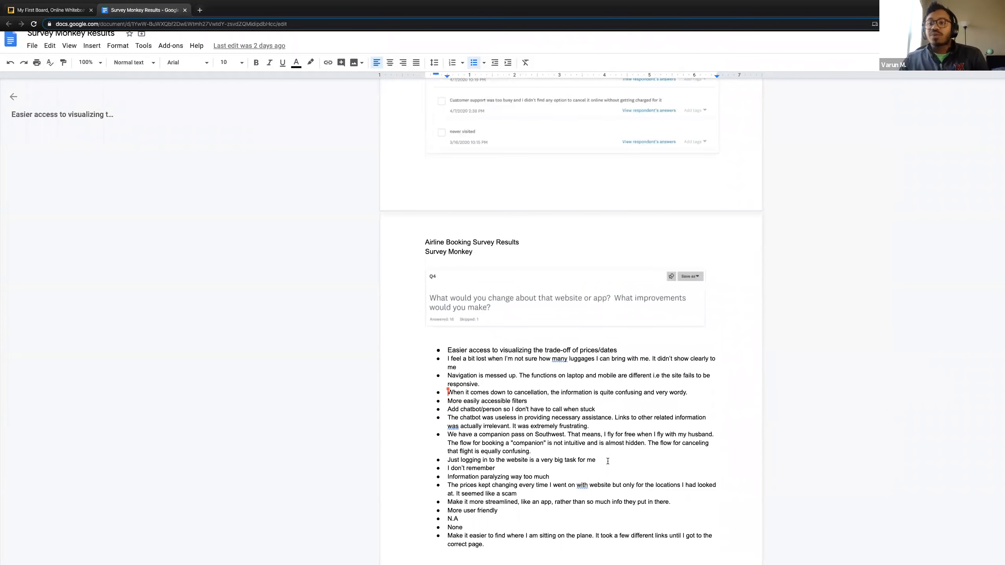
scroll(608, 460, "down", 1)
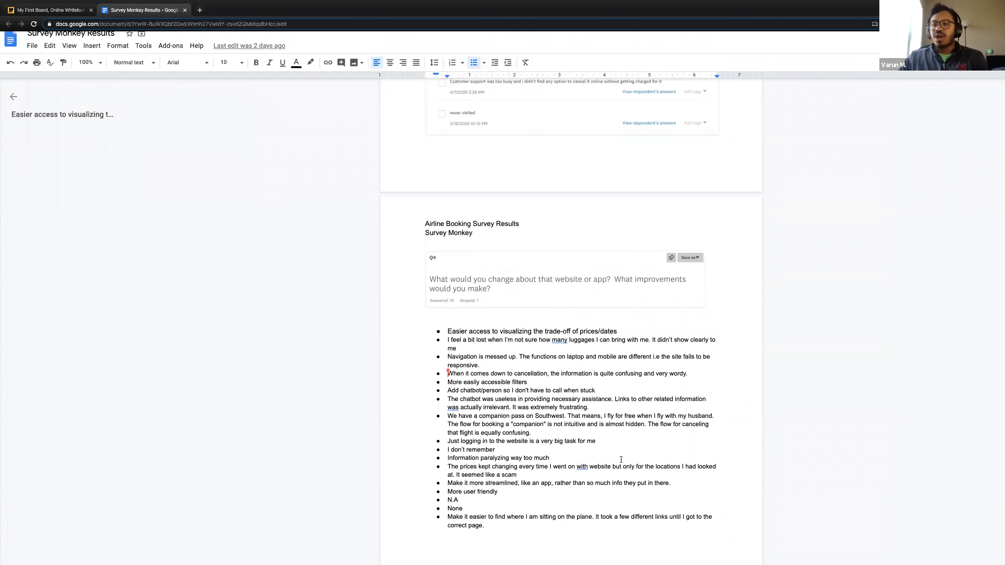
scroll(621, 459, "down", 2)
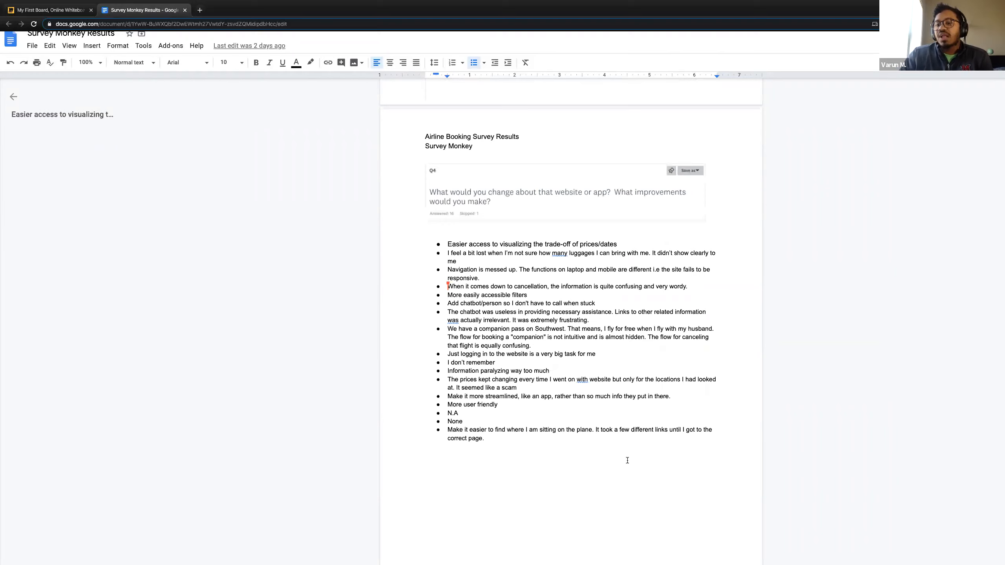
scroll(626, 460, "down", 10)
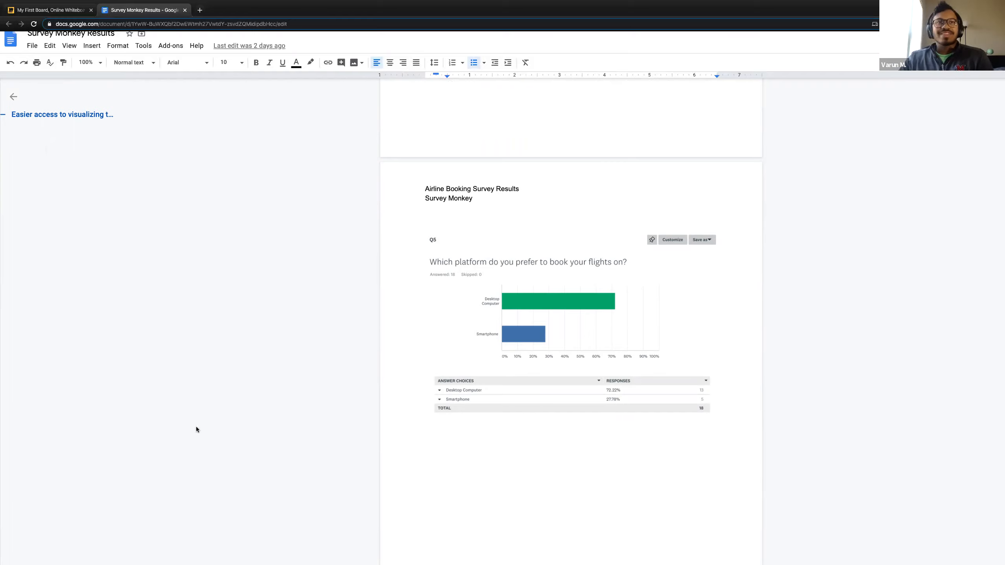
Return to the Q2 responses to reread the visit reasons, with a brief look back at the Miro board
scroll(612, 427, "up", 15)
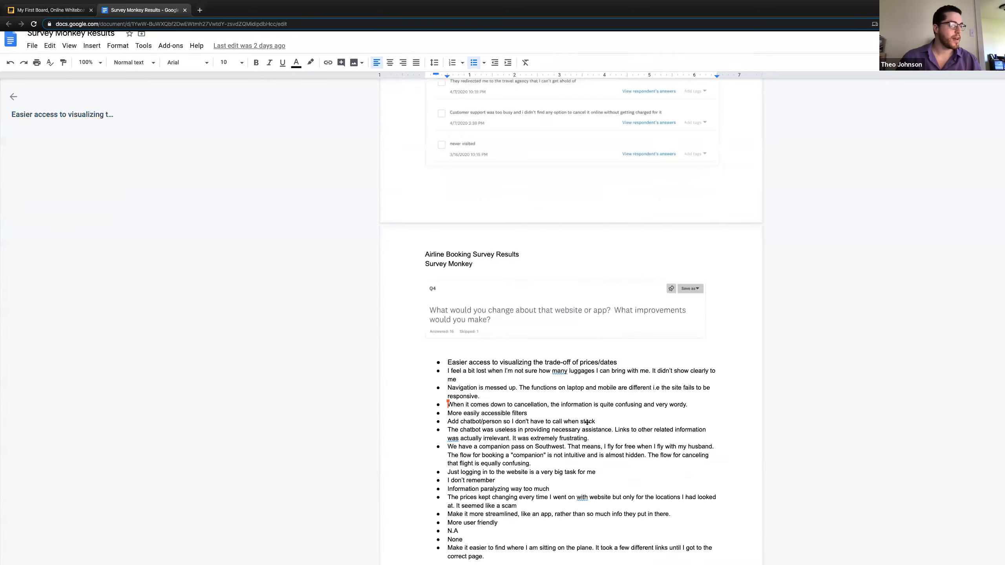
scroll(586, 419, "up", 6)
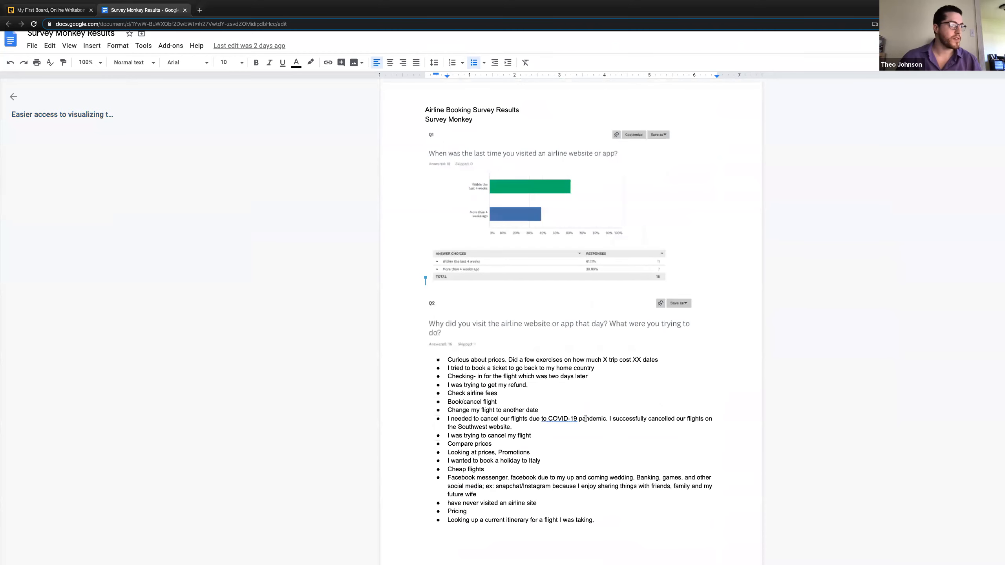
left_click(613, 376)
scroll(611, 380, "down", 2)
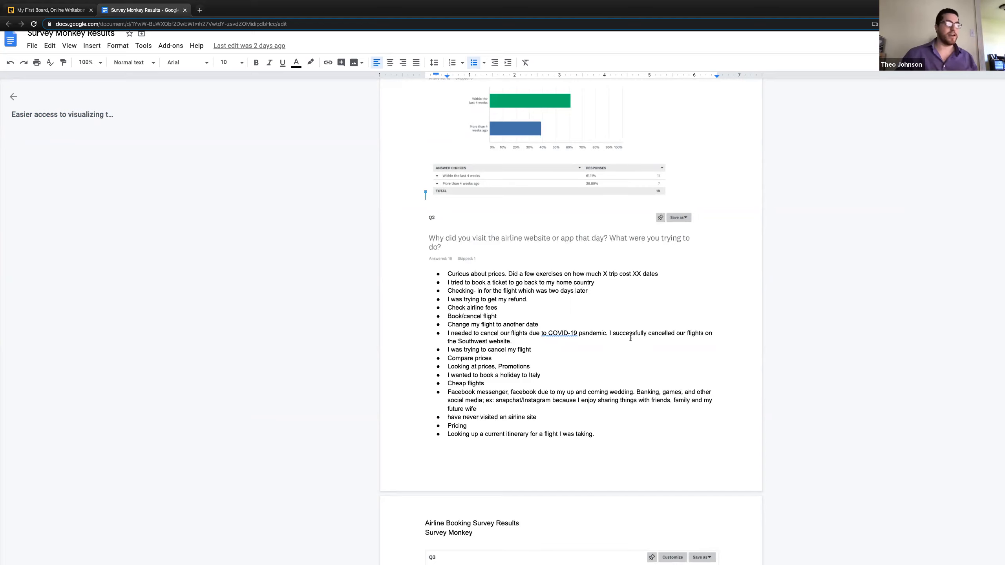
scroll(641, 328, "up", 1)
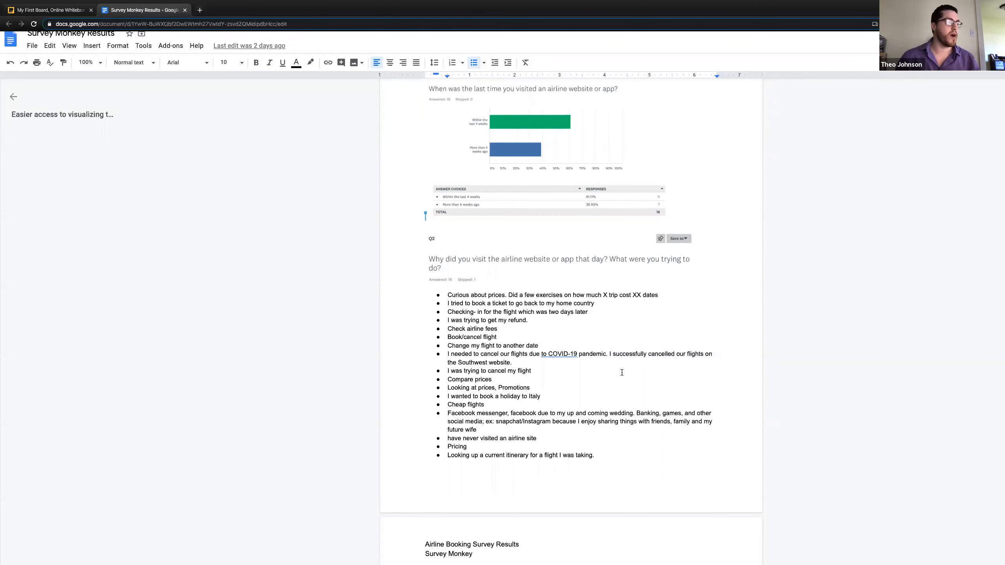
scroll(621, 373, "down", 1)
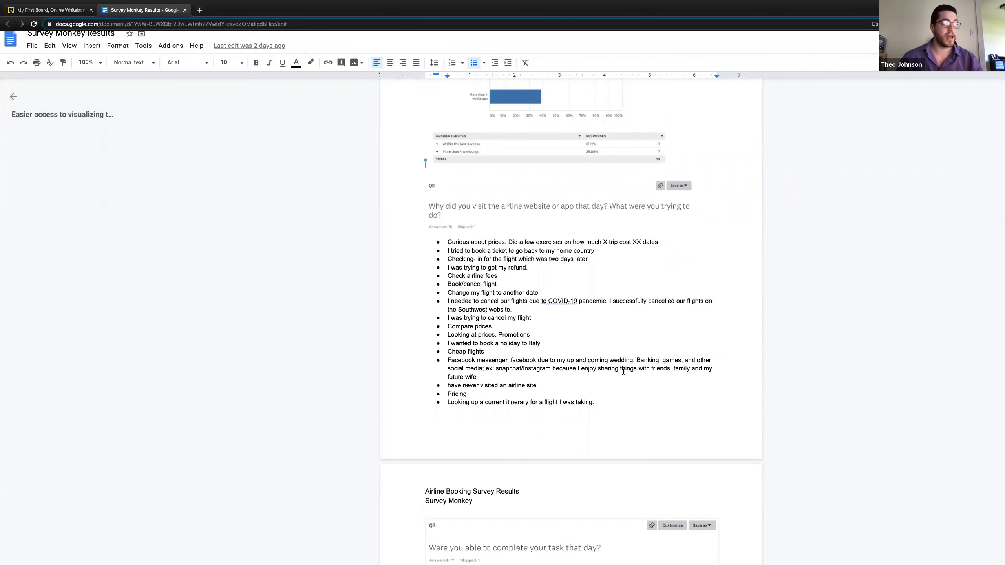
scroll(622, 373, "up", 2)
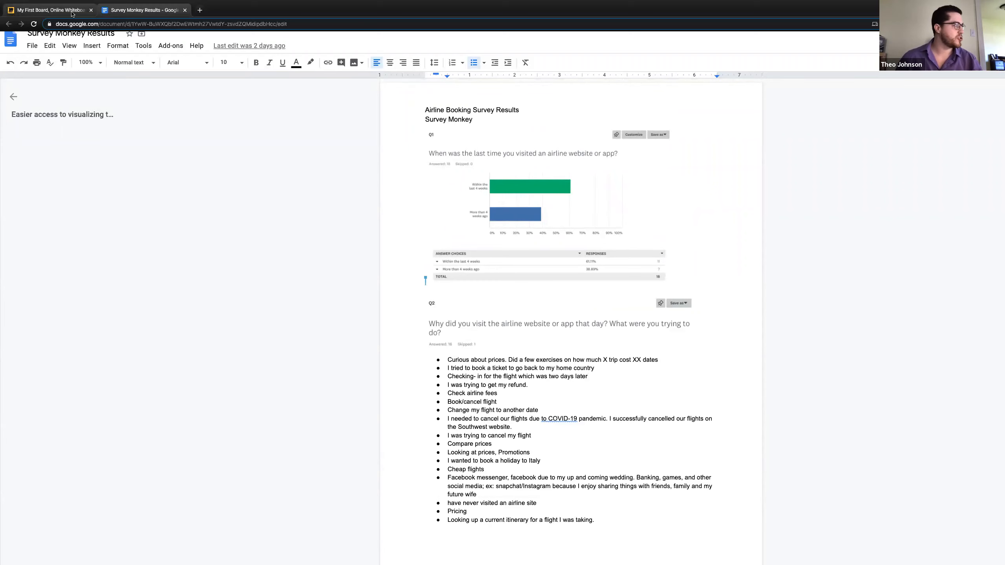
left_click(50, 10)
left_click(137, 11)
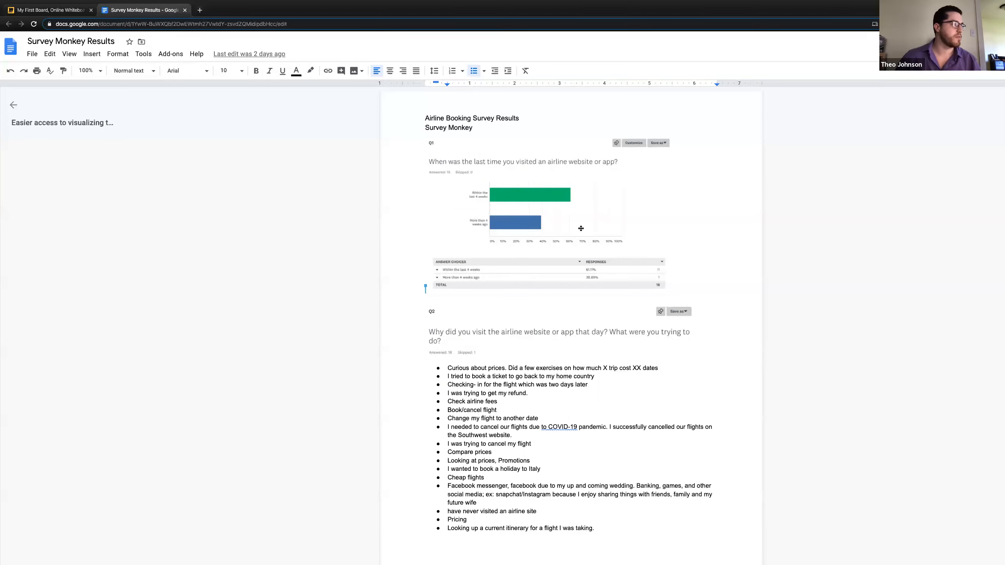
Review the Q1 chart on the last airline website visit and reread the Q2 visit reasons
scroll(561, 230, "down", 1)
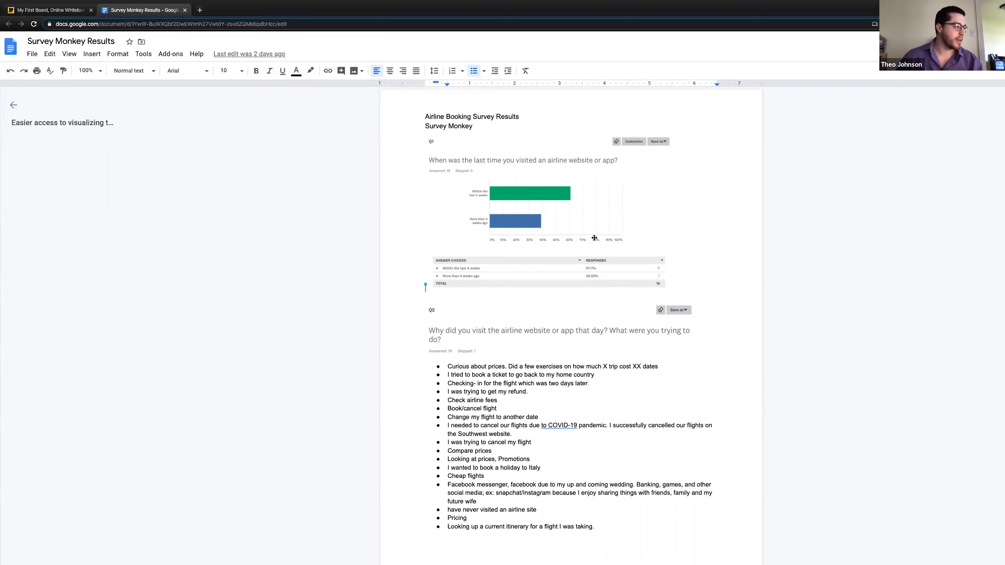
scroll(594, 238, "down", 3)
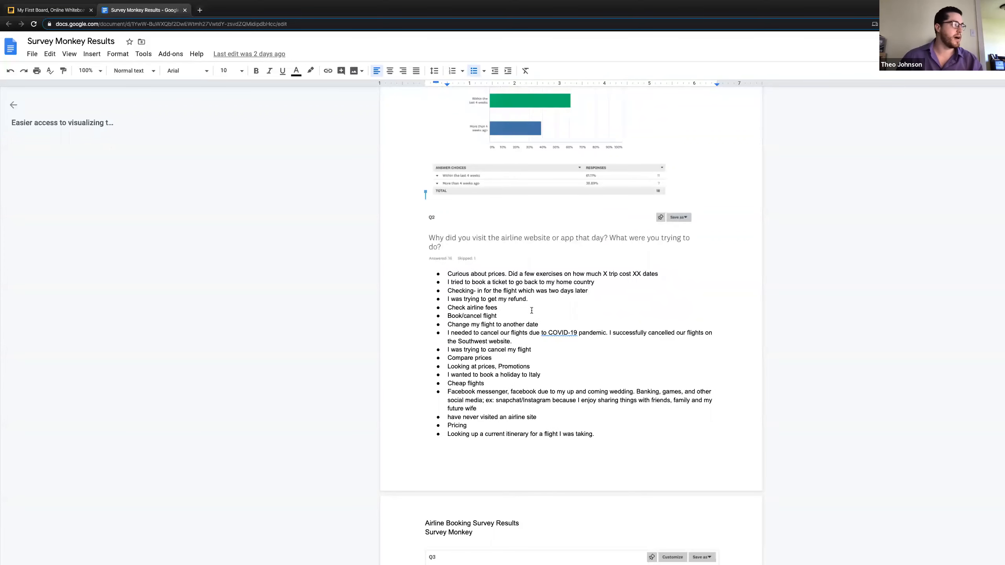
scroll(556, 282, "down", 2)
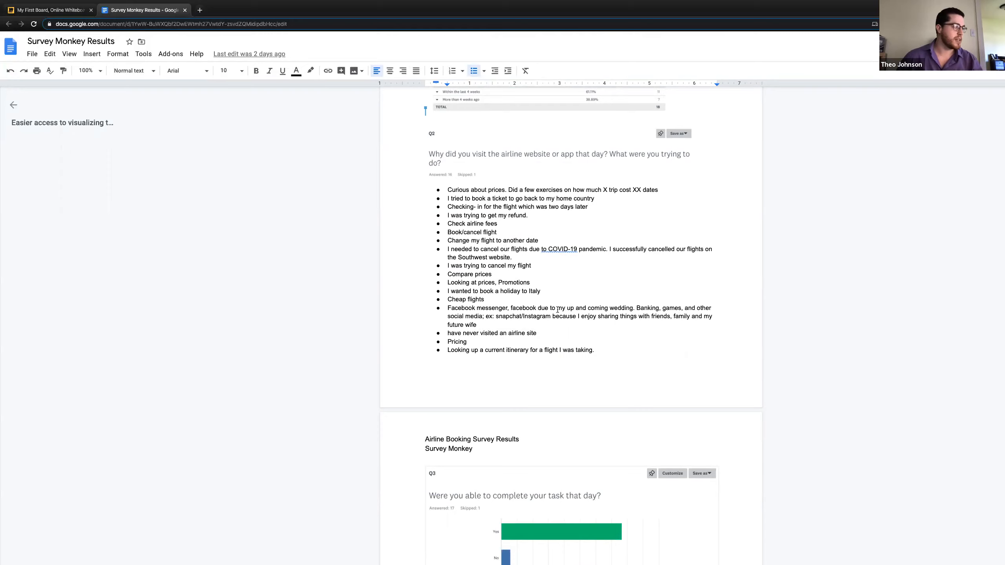
scroll(552, 323, "down", 1)
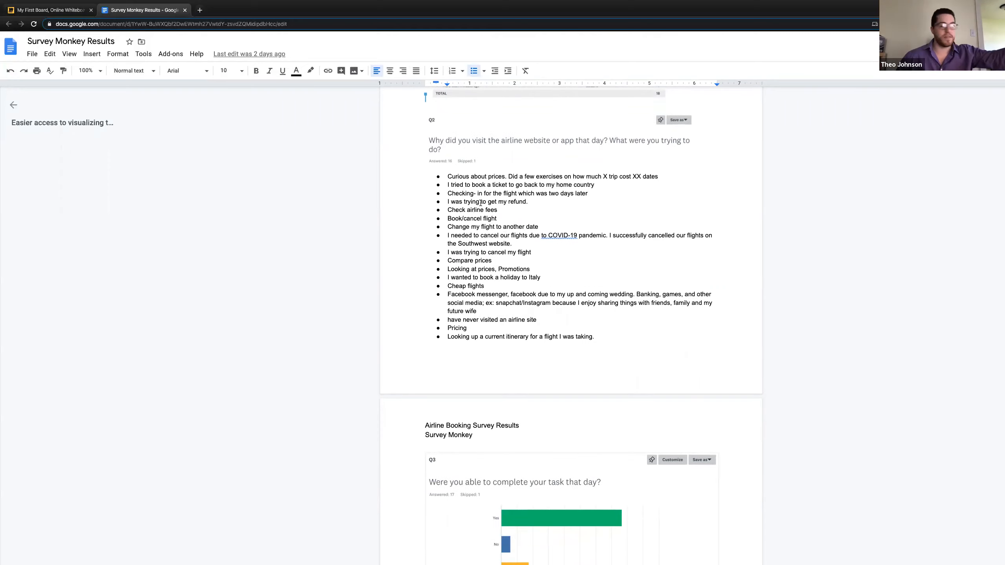
Reread the Q3 task completion results with the reasons for not completing it, and the Q4 improvement suggestions
scroll(520, 229, "down", 3)
scroll(526, 232, "down", 2)
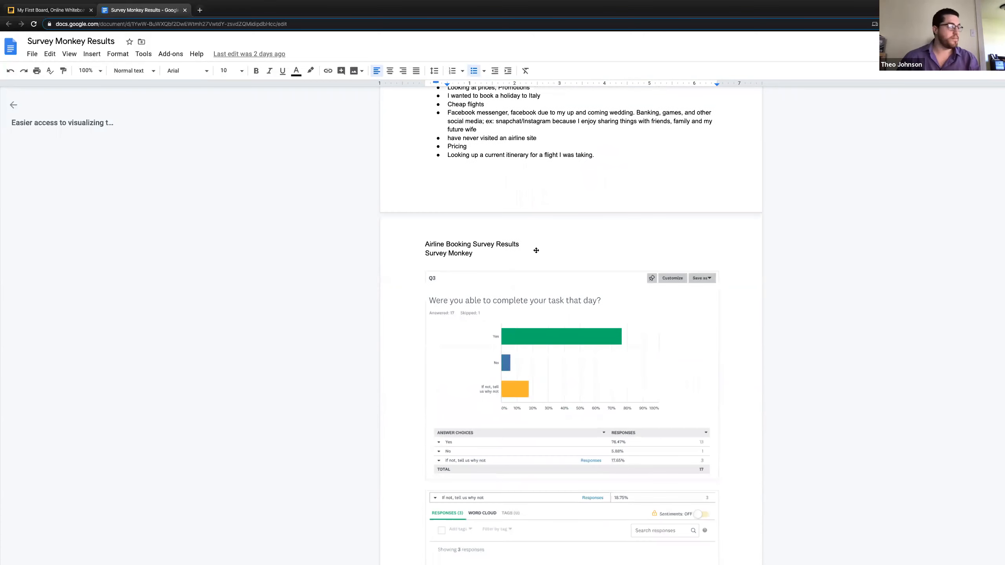
scroll(535, 252, "down", 2)
scroll(539, 254, "down", 2)
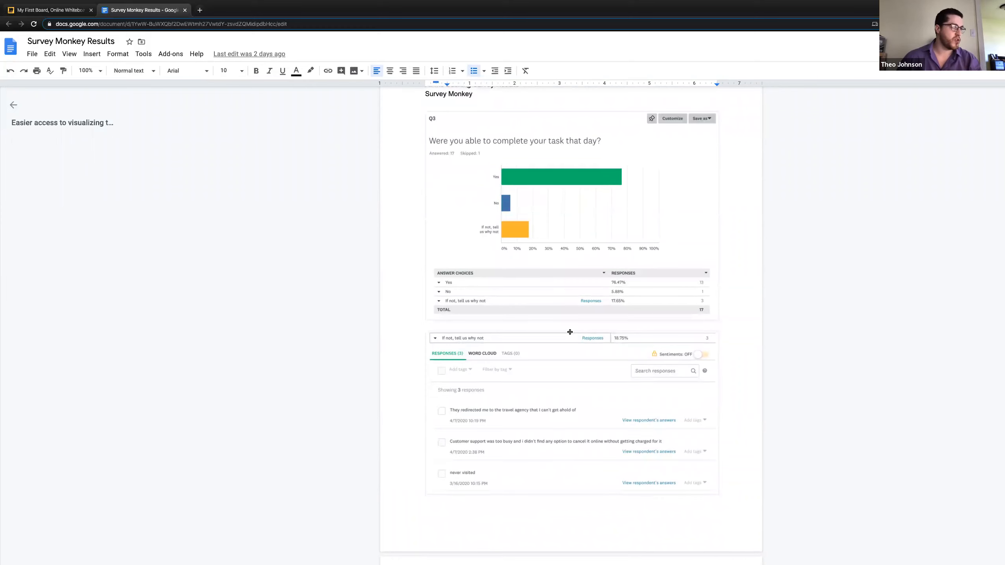
scroll(568, 334, "down", 1)
scroll(569, 380, "down", 2)
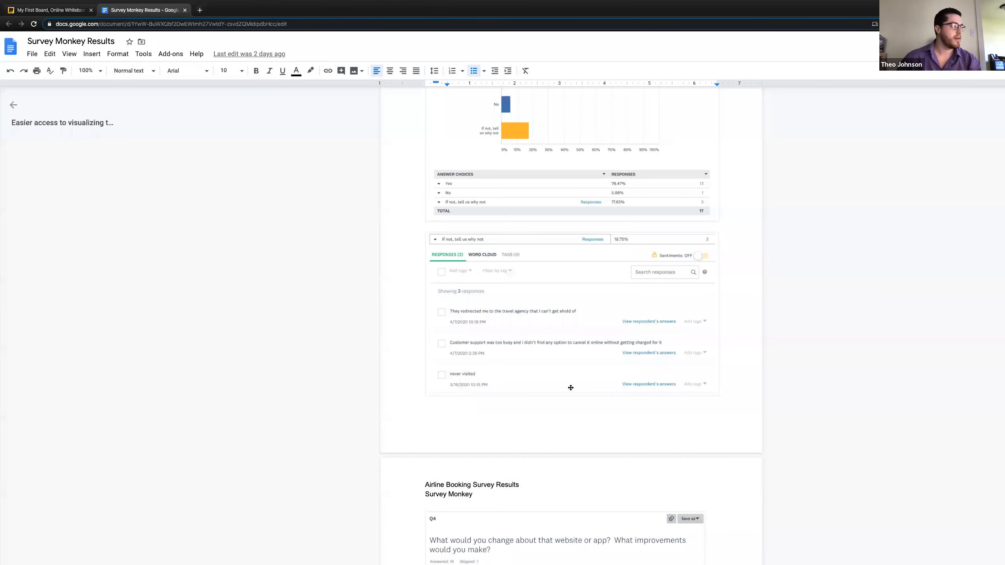
scroll(520, 321, "up", 1)
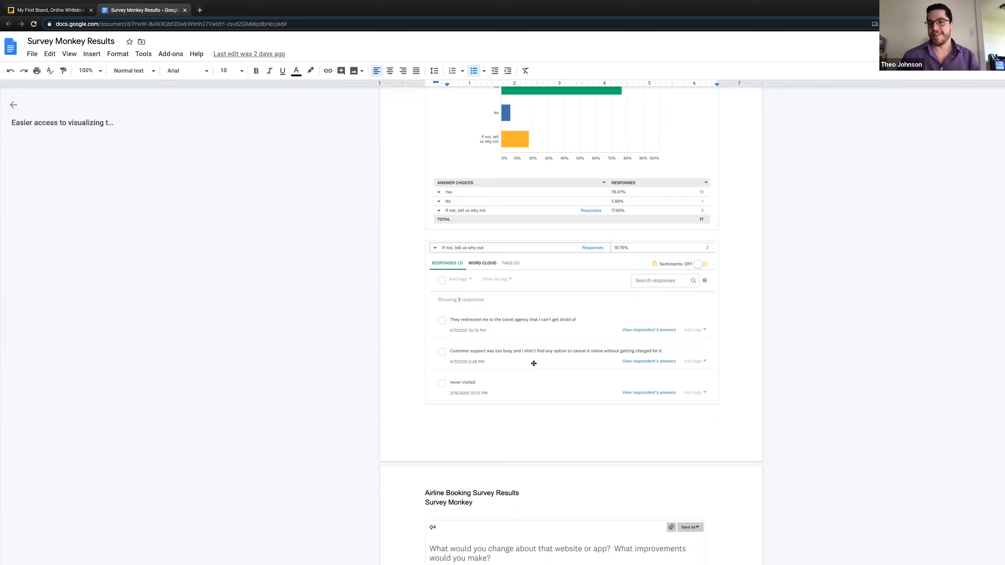
scroll(534, 365, "down", 3)
scroll(569, 367, "down", 7)
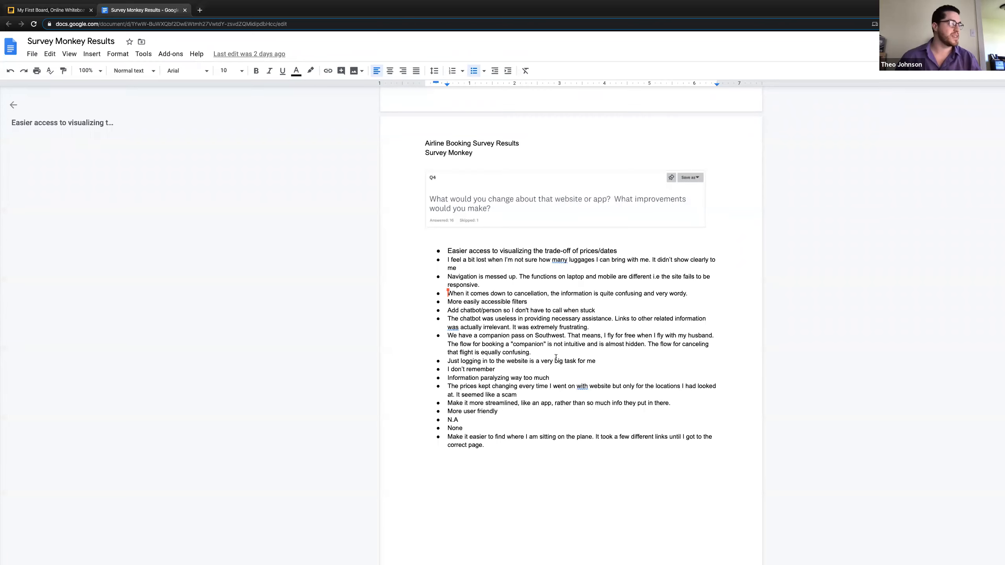
scroll(541, 304, "down", 1)
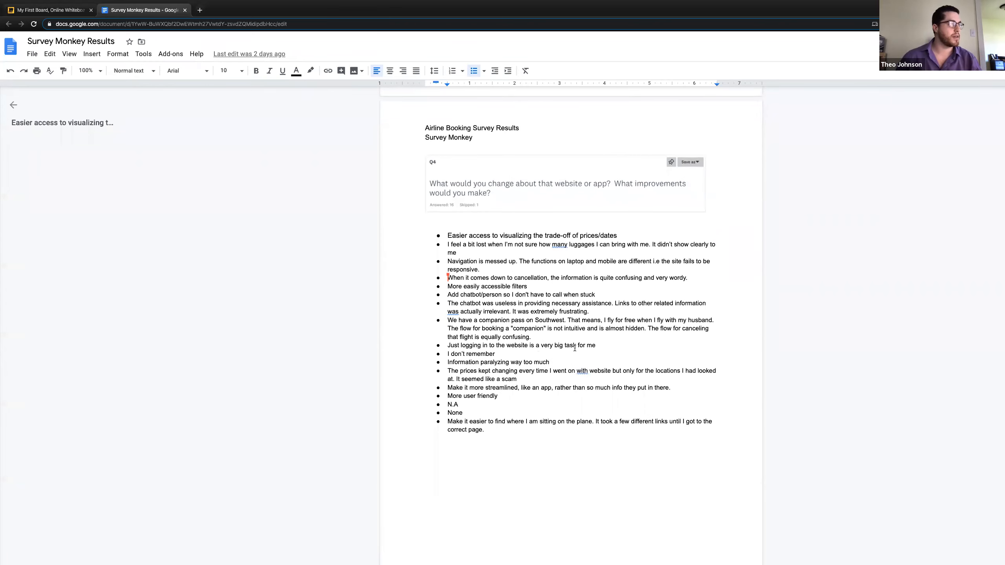
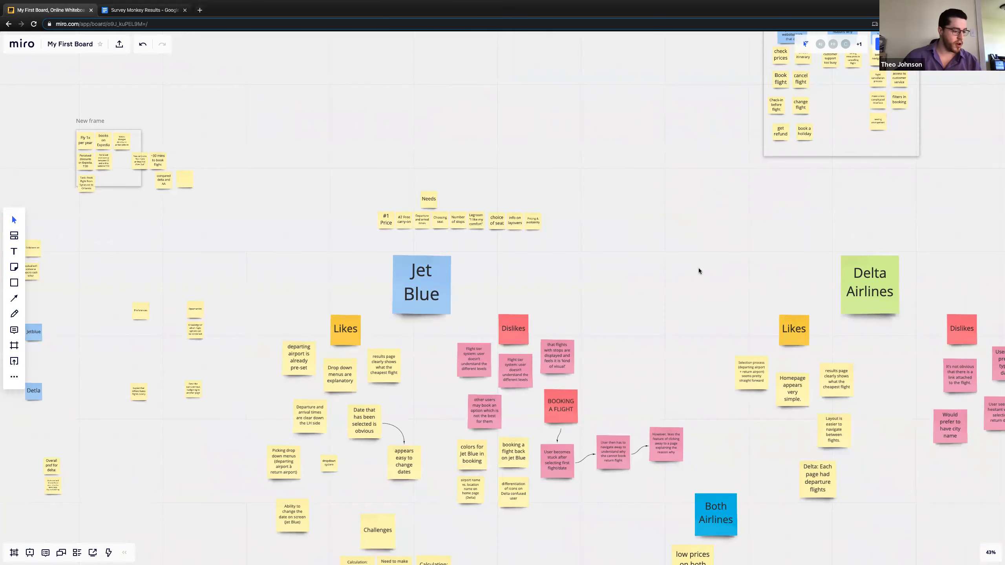
On the Miro board, examine the loose research notes in and around the frame about flying and booking habits
left_click_drag(626, 283, 749, 265)
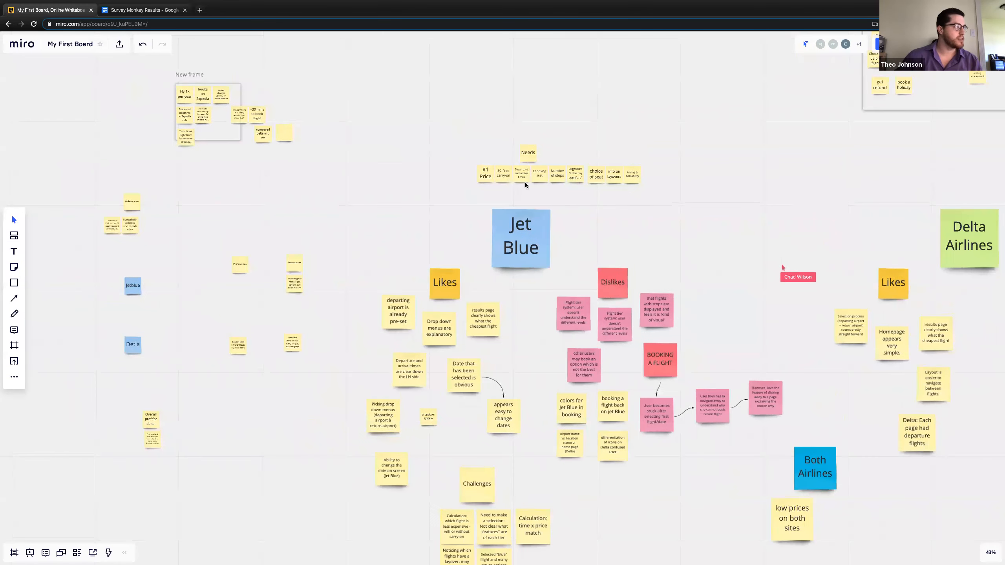
left_click_drag(375, 205, 498, 258)
left_click_drag(405, 239, 420, 238)
scroll(421, 239, "up", 5)
left_click_drag(380, 210, 433, 225)
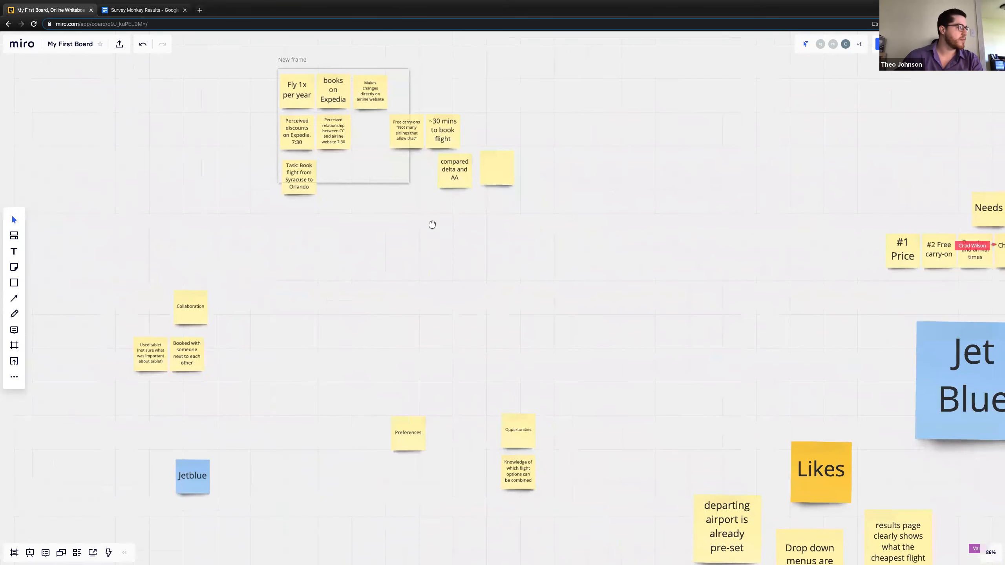
left_click_drag(377, 276, 358, 306)
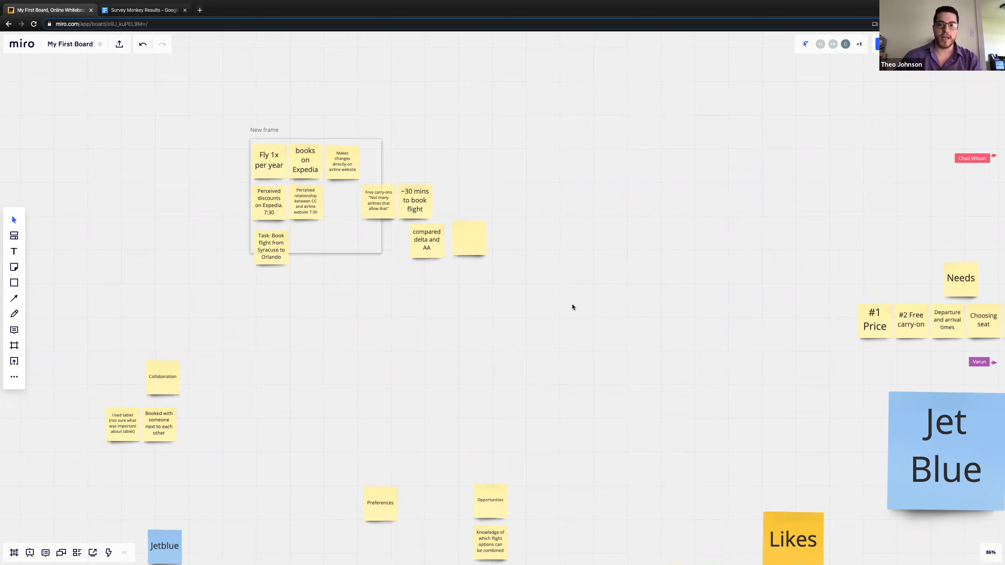
left_click_drag(573, 331, 586, 301)
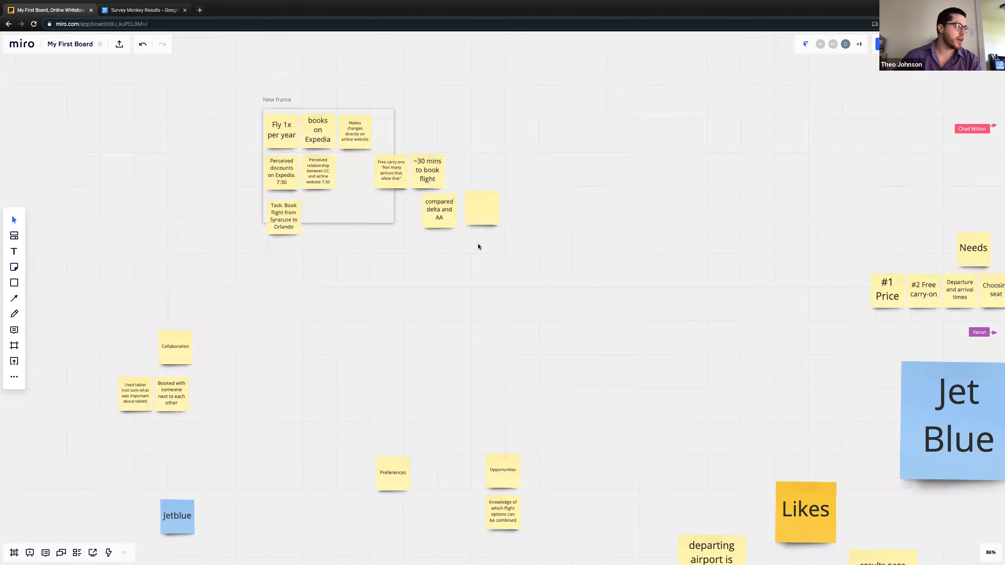
Look over the Jet Blue, Delta Airlines and Both Airlines clusters and compare their likes, dislikes and challenges
left_click_drag(408, 287, 388, 112)
left_click_drag(572, 218, 394, 204)
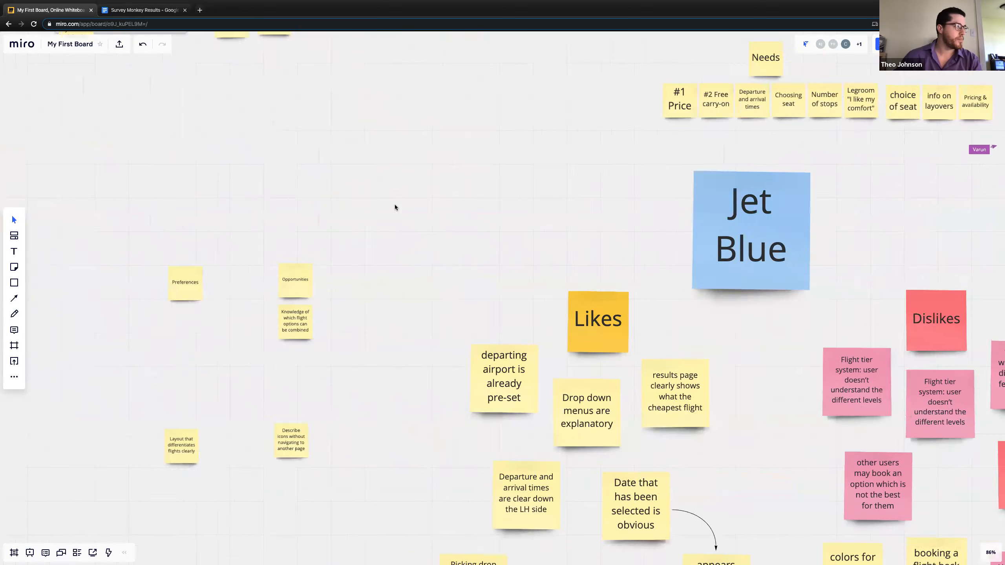
scroll(514, 231, "down", 5)
left_click_drag(557, 261, 463, 185)
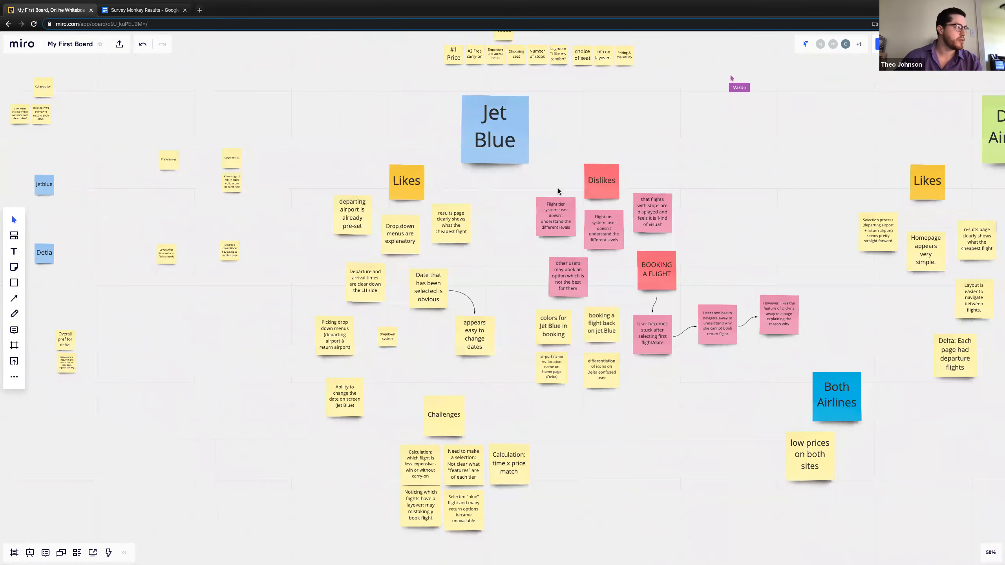
scroll(579, 351, "right", 10)
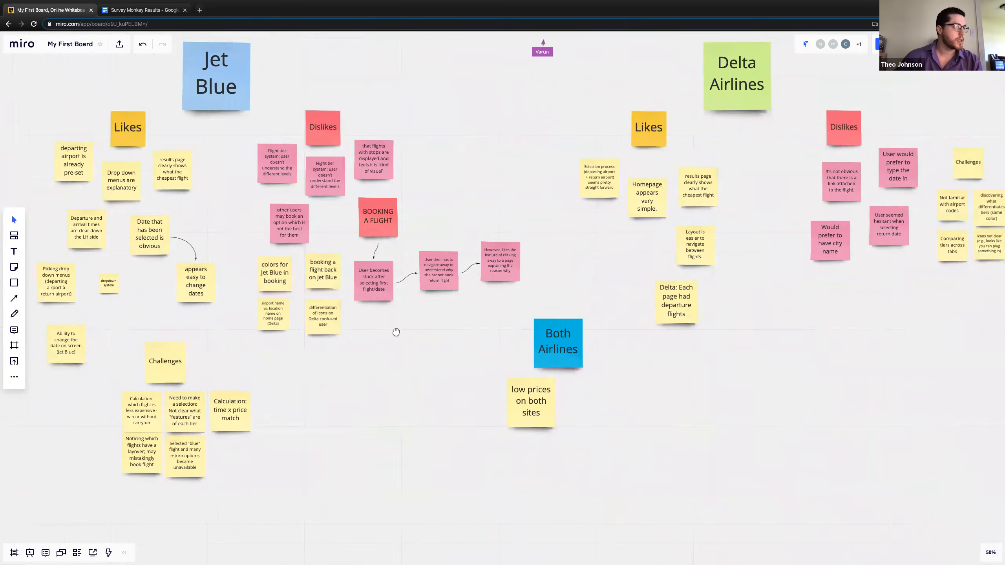
scroll(440, 233, "right", 2)
scroll(440, 223, "up", 1)
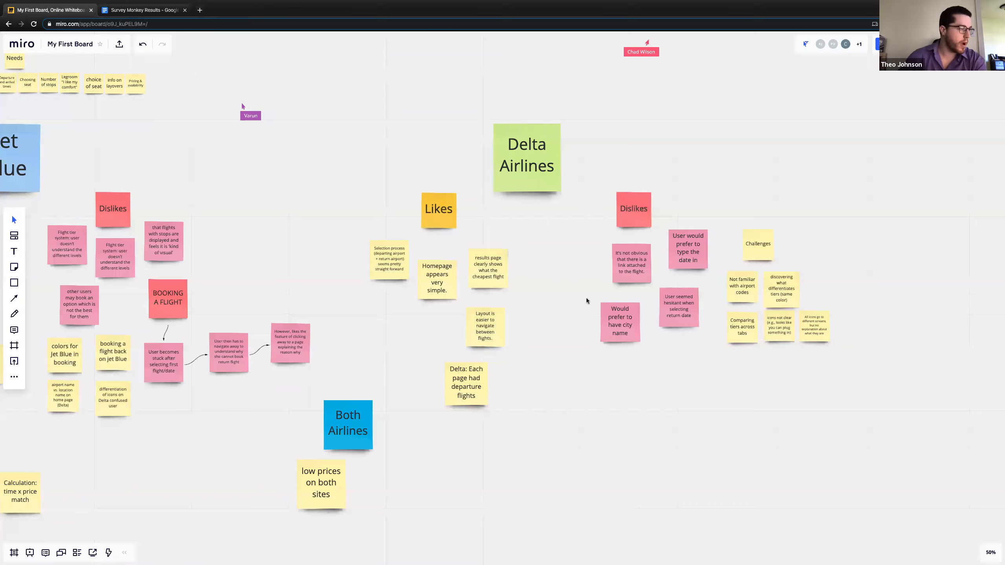
scroll(585, 297, "left", 9)
scroll(642, 260, "left", 3)
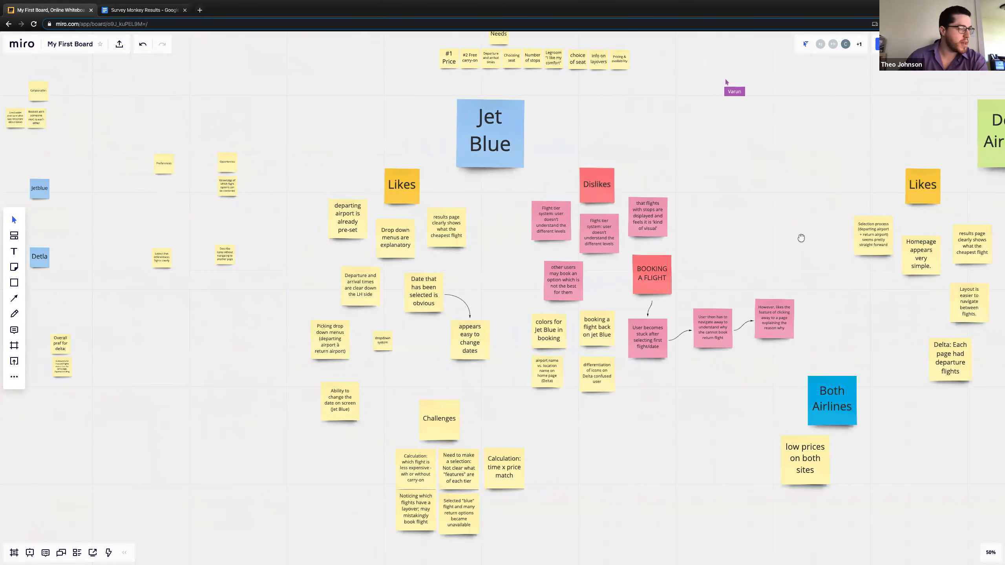
scroll(801, 237, "left", 2)
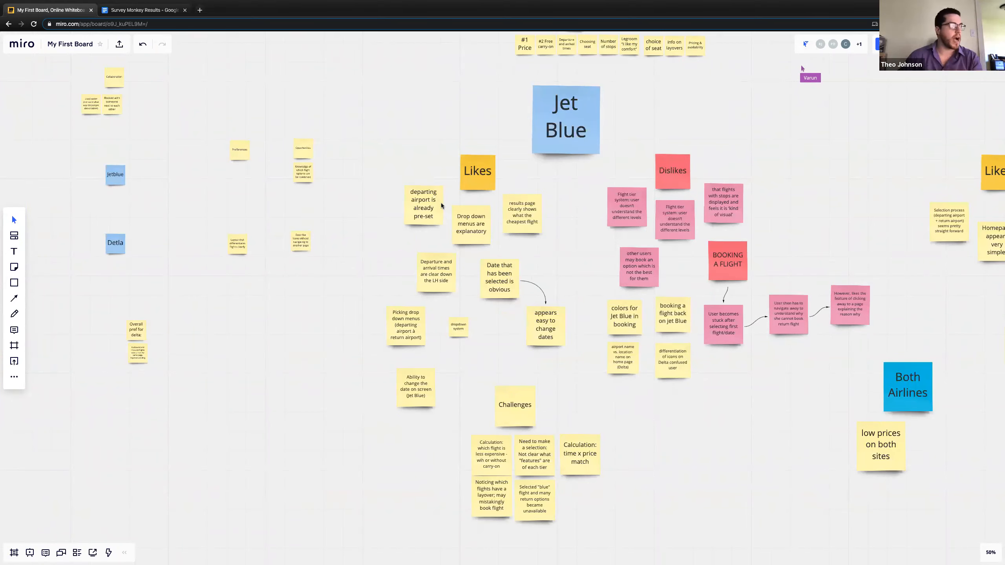
Read the Jet Blue cluster's Likes, Dislikes and Challenges notes closely, checking for overlapping entries
scroll(441, 201, "up", 3)
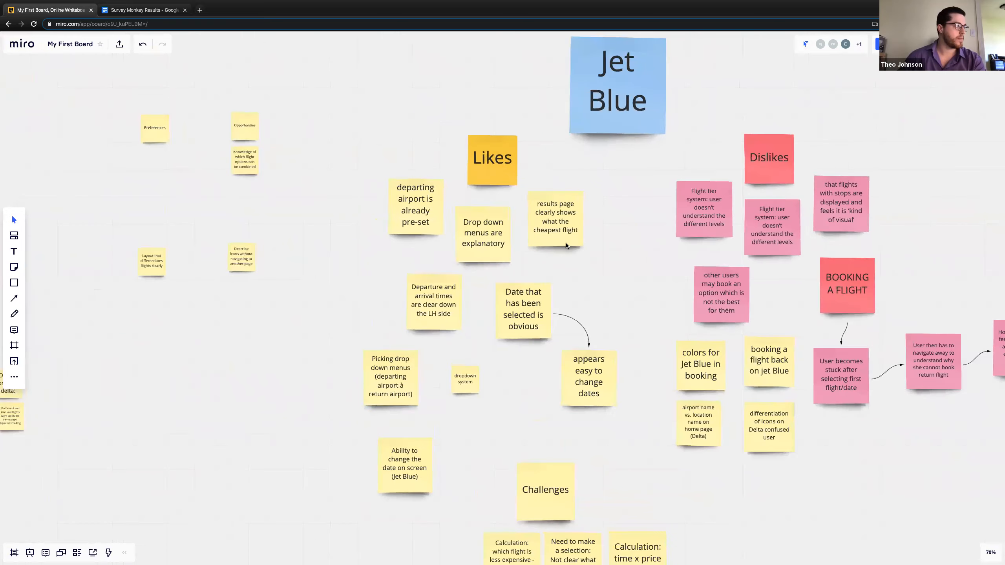
scroll(587, 278, "down", 1)
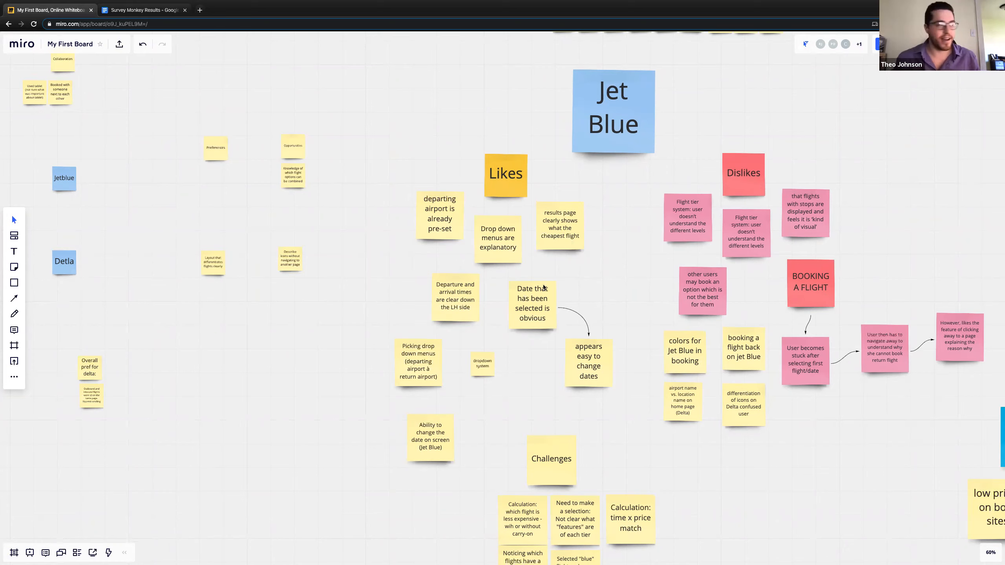
left_click_drag(568, 277, 513, 226)
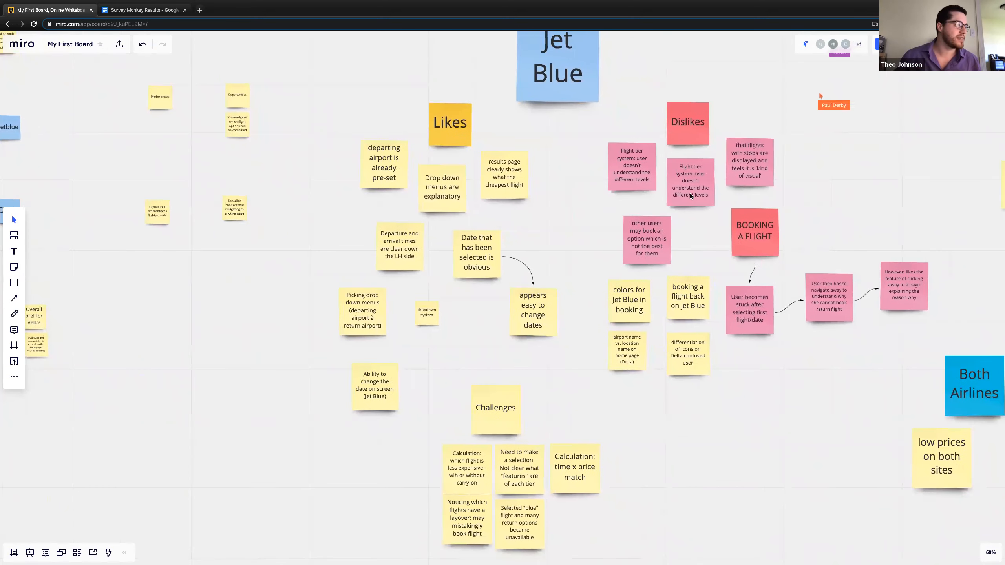
left_click_drag(576, 182, 588, 244)
left_click_drag(581, 425, 567, 349)
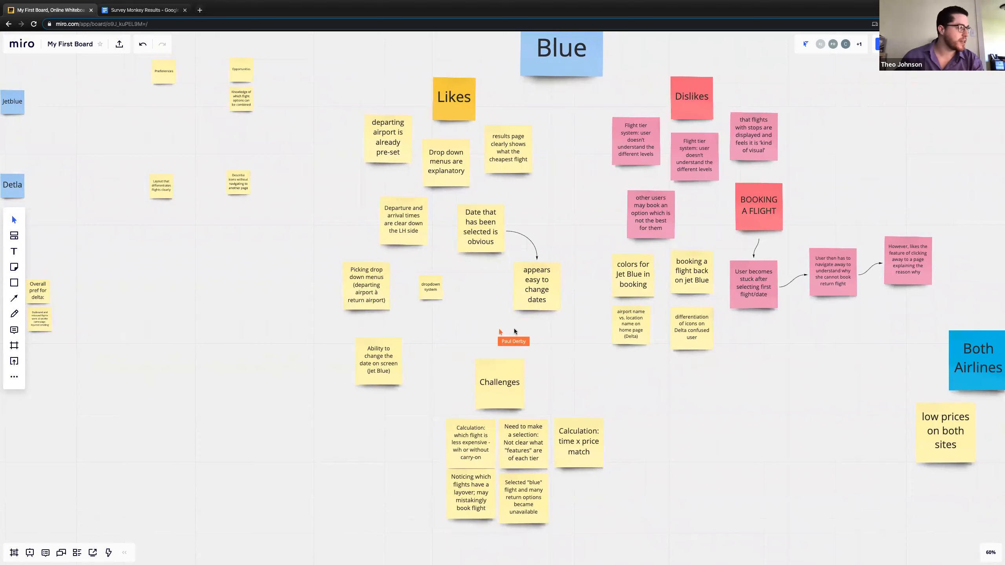
scroll(543, 339, "up", 1)
scroll(543, 340, "up", 2)
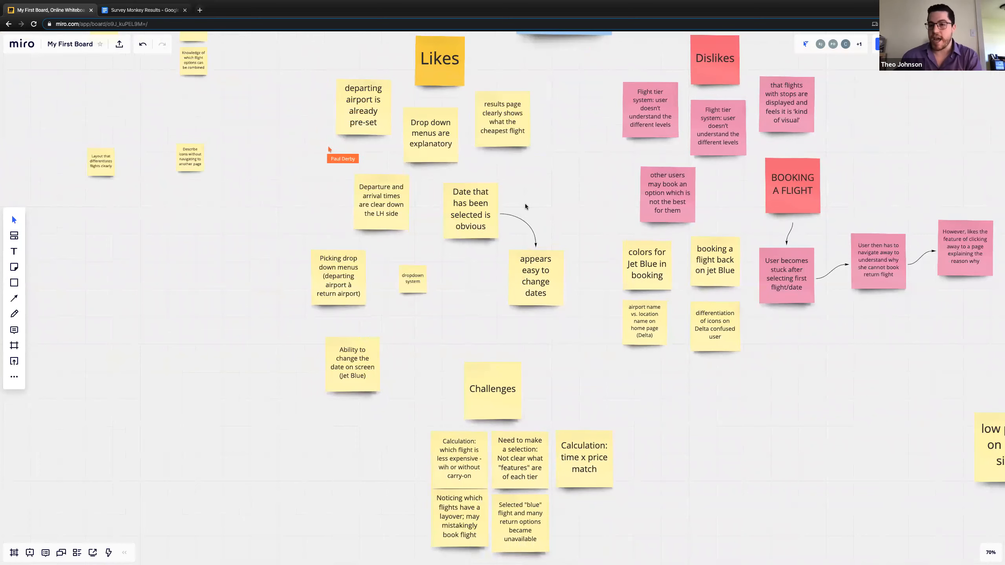
left_click_drag(590, 183, 584, 189)
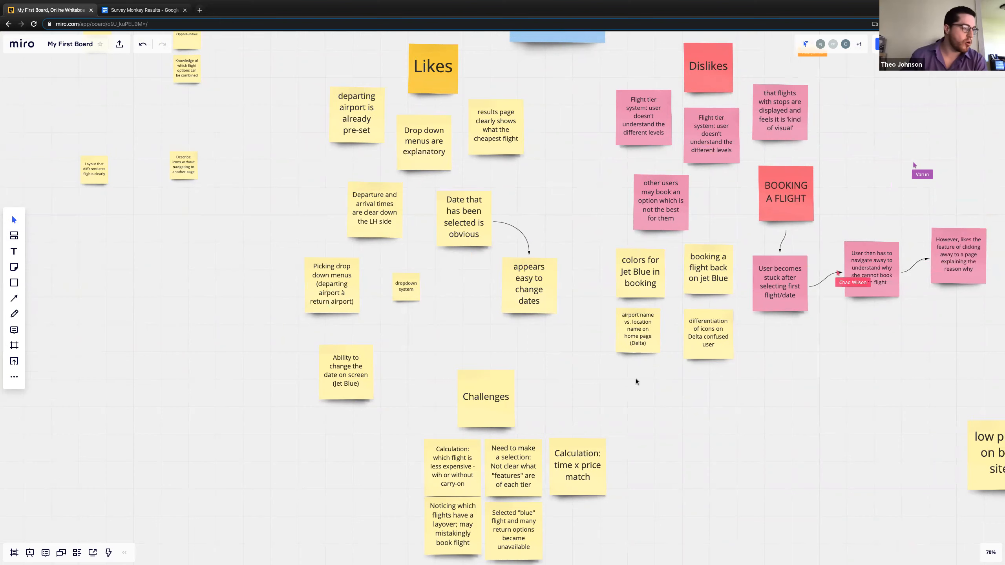
left_click_drag(740, 416, 728, 380)
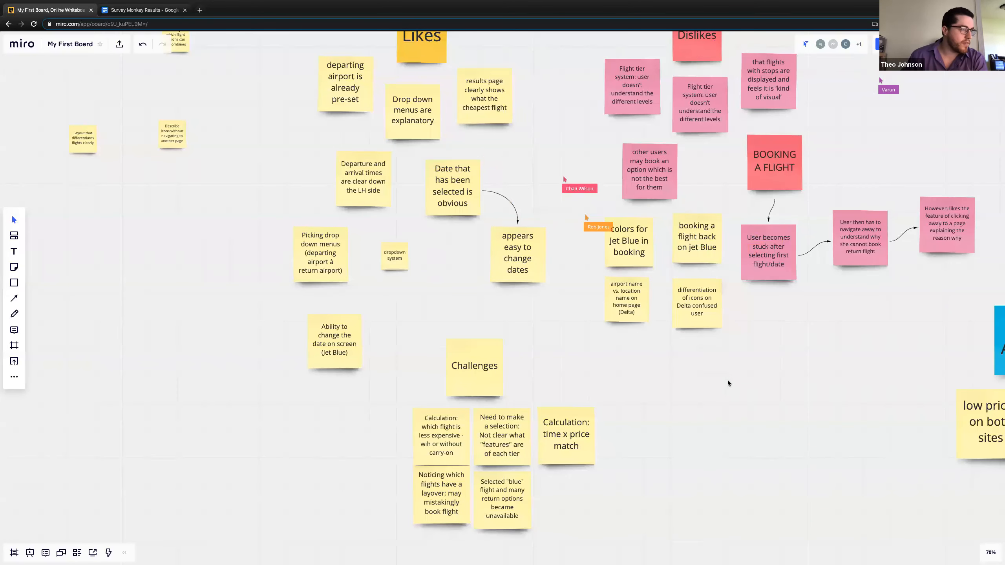
left_click_drag(713, 415, 675, 293)
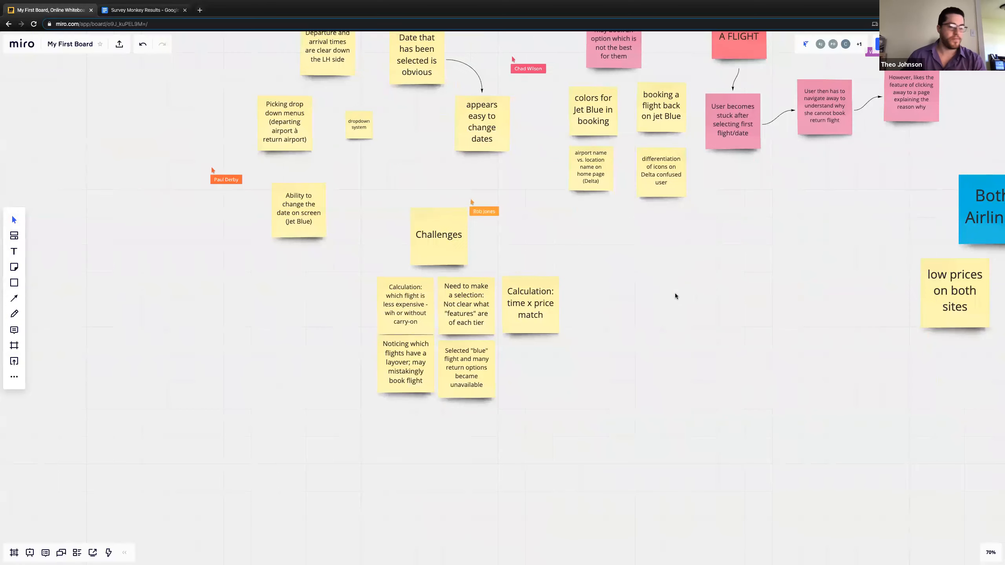
Delete the duplicate "Flight tier system: user doesn't understand the different levels" note directly below the Jet Blue Dislikes heading
scroll(678, 307, "down", 5)
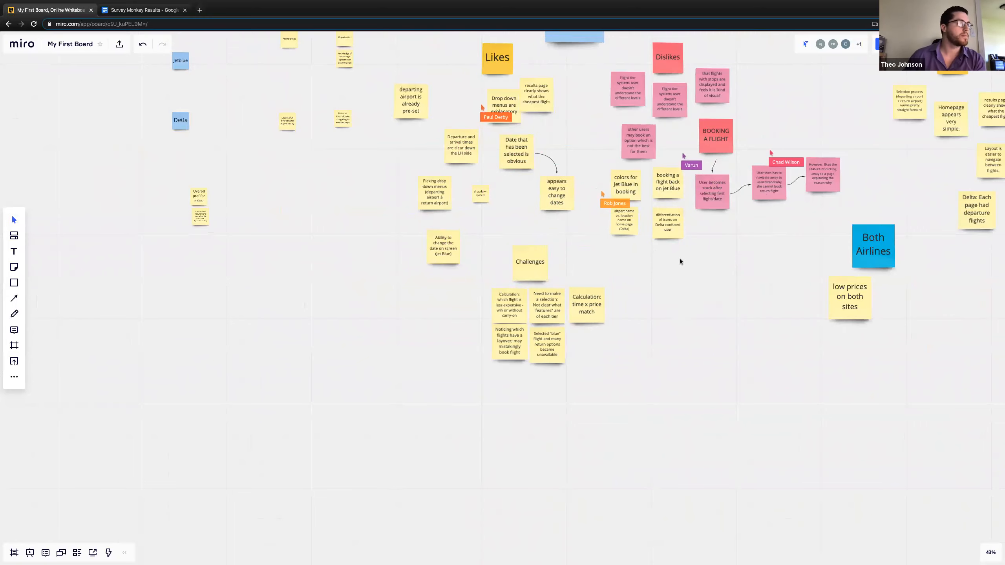
left_click_drag(679, 258, 649, 276)
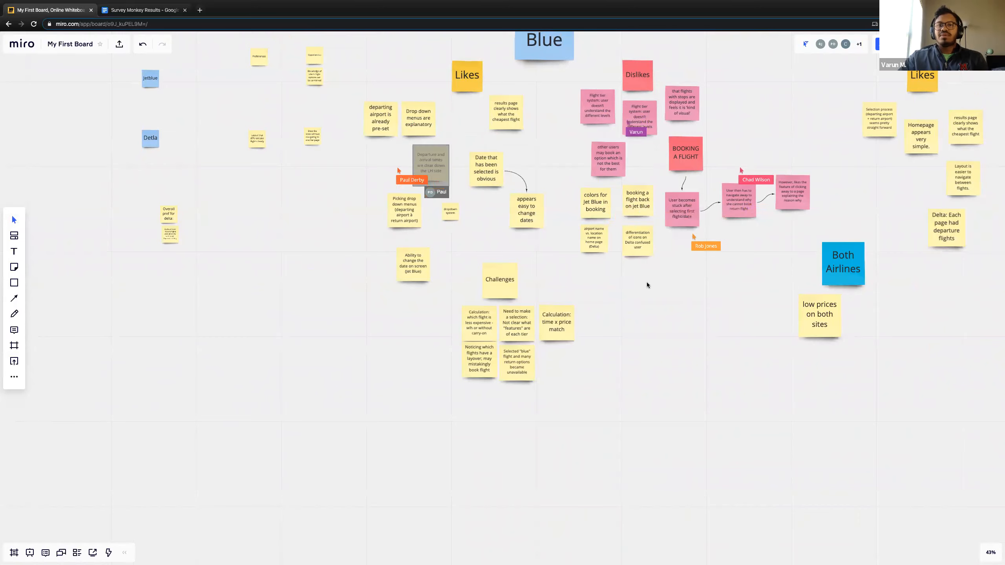
left_click_drag(727, 297, 684, 347)
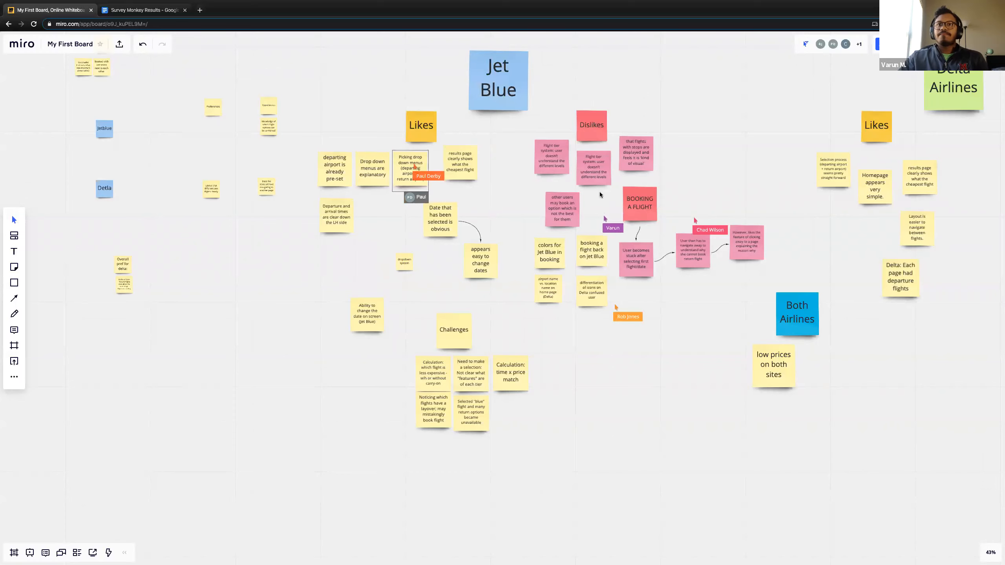
left_click(595, 173)
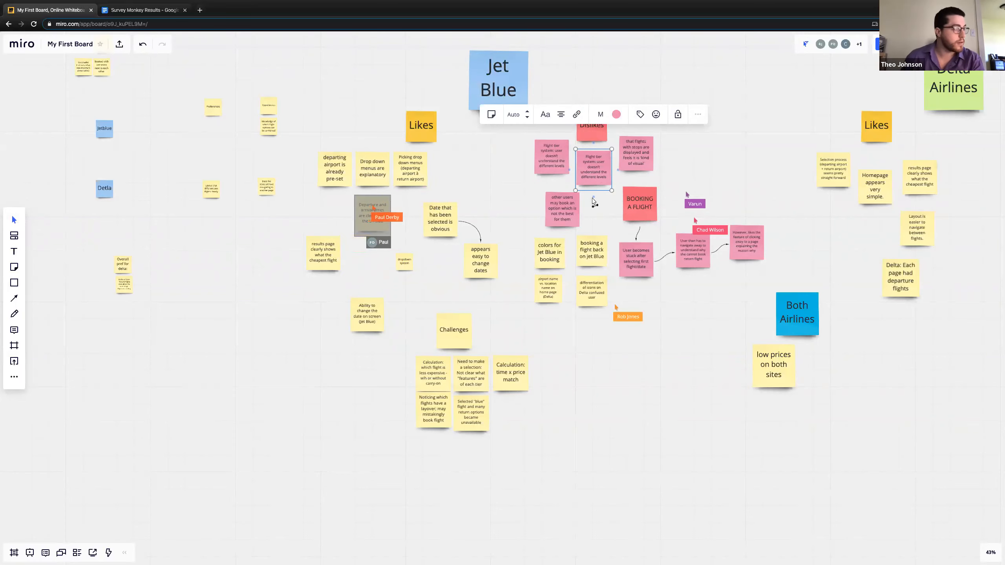
scroll(592, 198, "up", 5)
scroll(604, 163, "up", 2)
key("Delete")
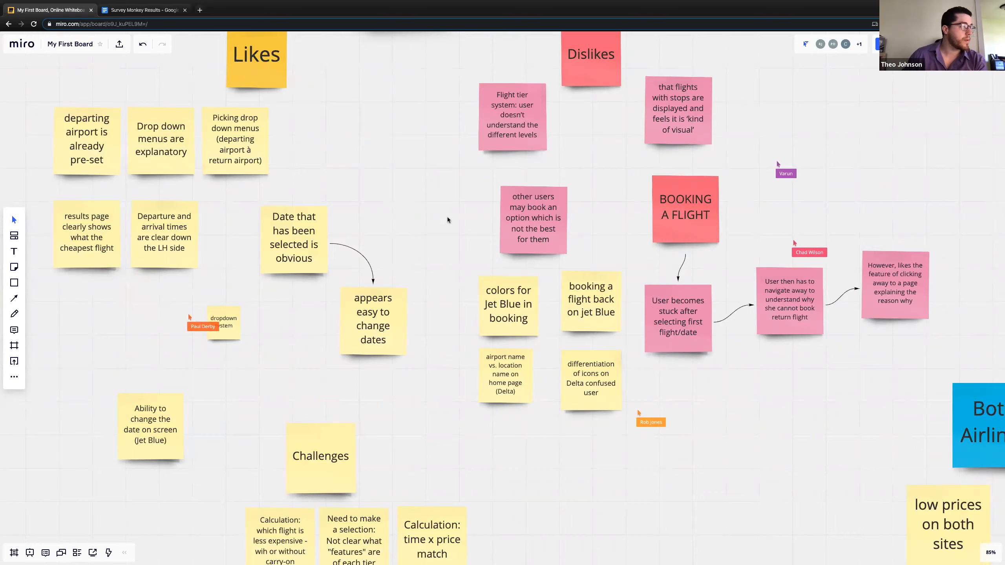
scroll(444, 221, "down", 6)
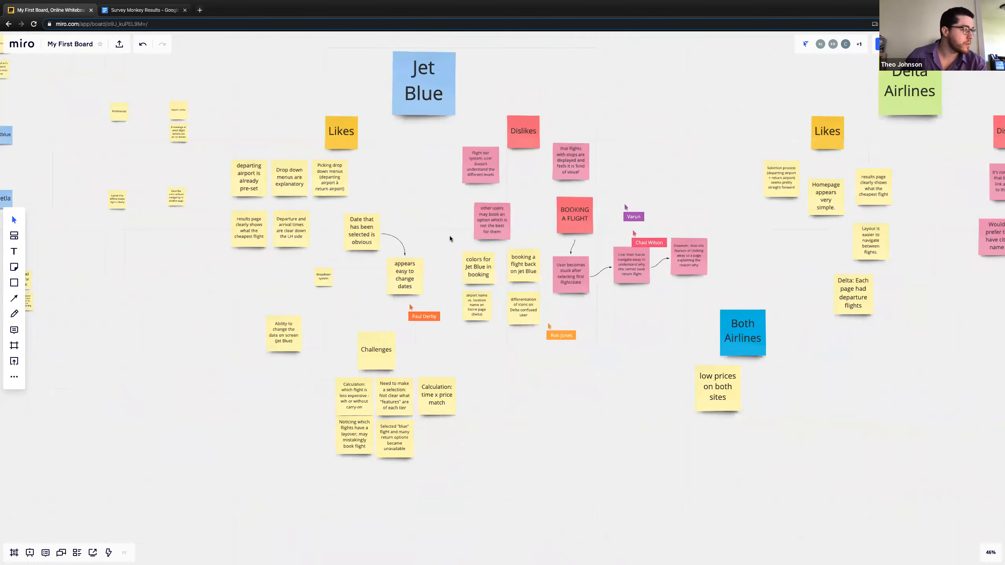
Move the "Ability to change the date on screen (Jet Blue)" note directly below "appears easy to change dates" in Jet Blue's Likes
left_click_drag(741, 169, 770, 257)
left_click_drag(685, 238, 729, 189)
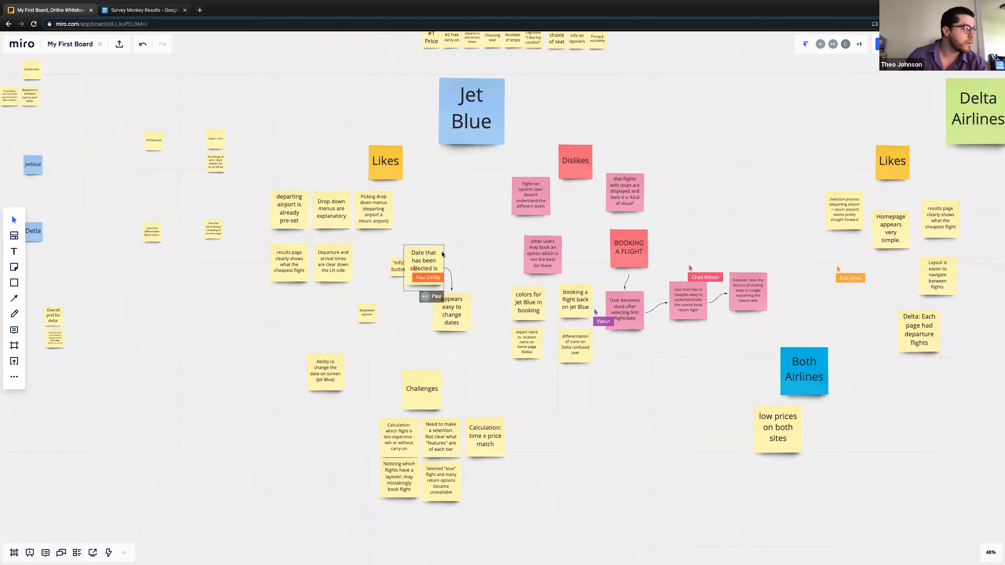
left_click_drag(396, 341, 404, 338)
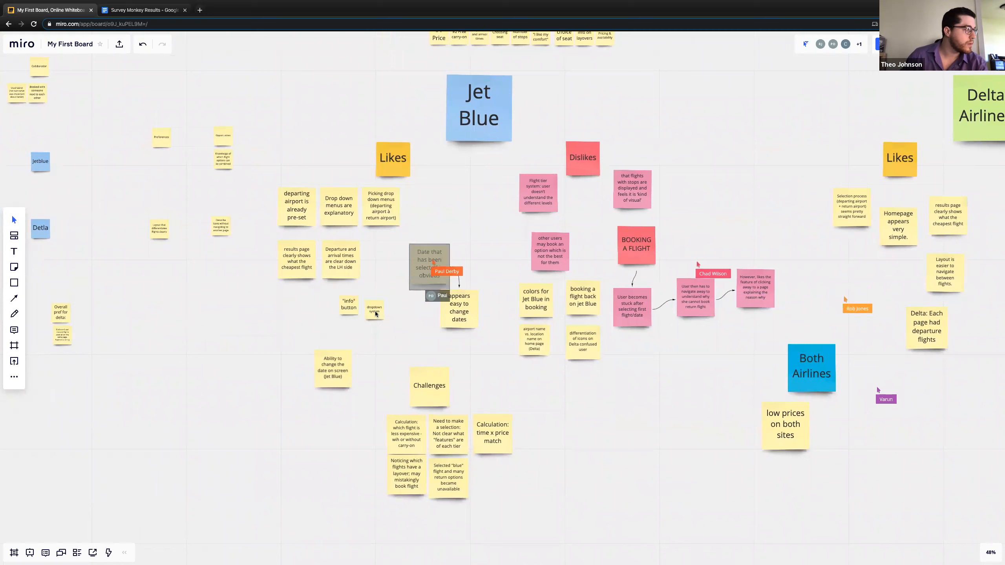
left_click(337, 373)
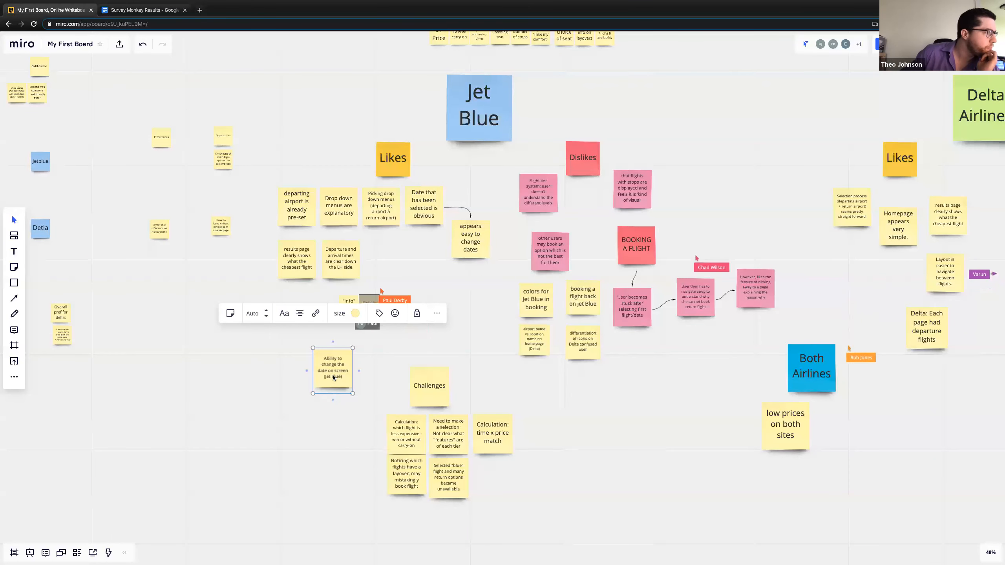
left_click_drag(333, 380, 468, 297)
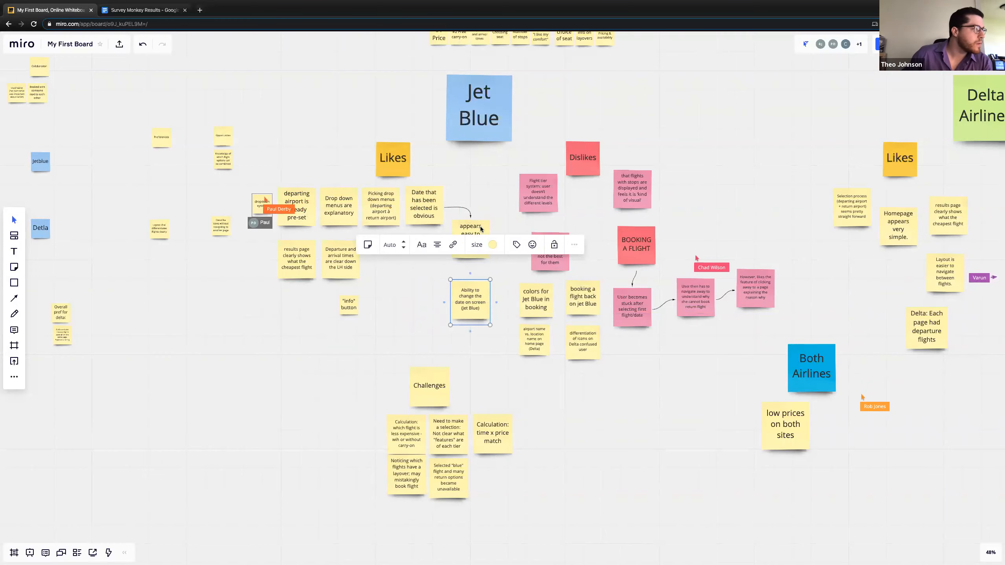
Connect the "appears easy to change dates" note to the "Ability to change the date on screen" note below it with an arrow
left_click(478, 256)
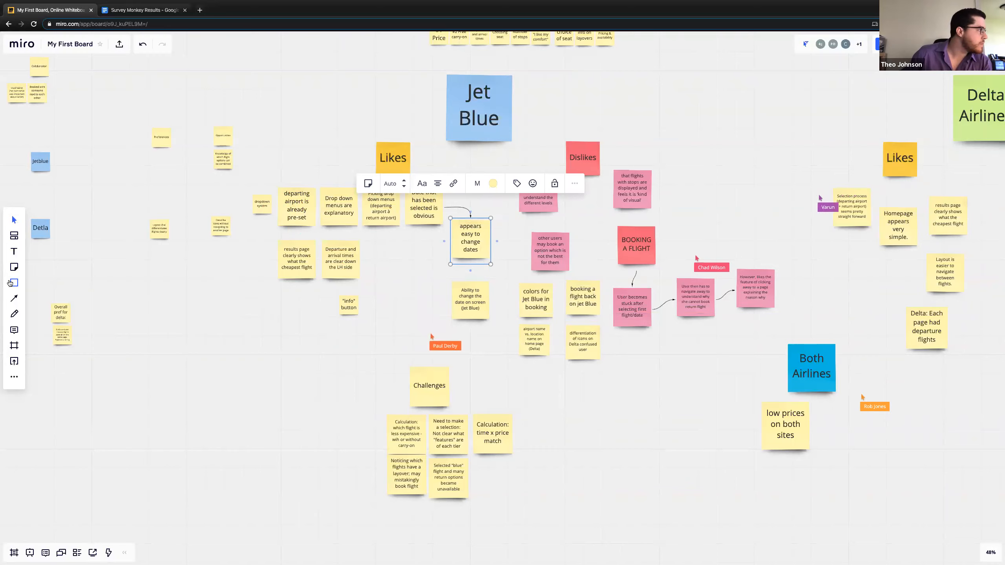
left_click(14, 298)
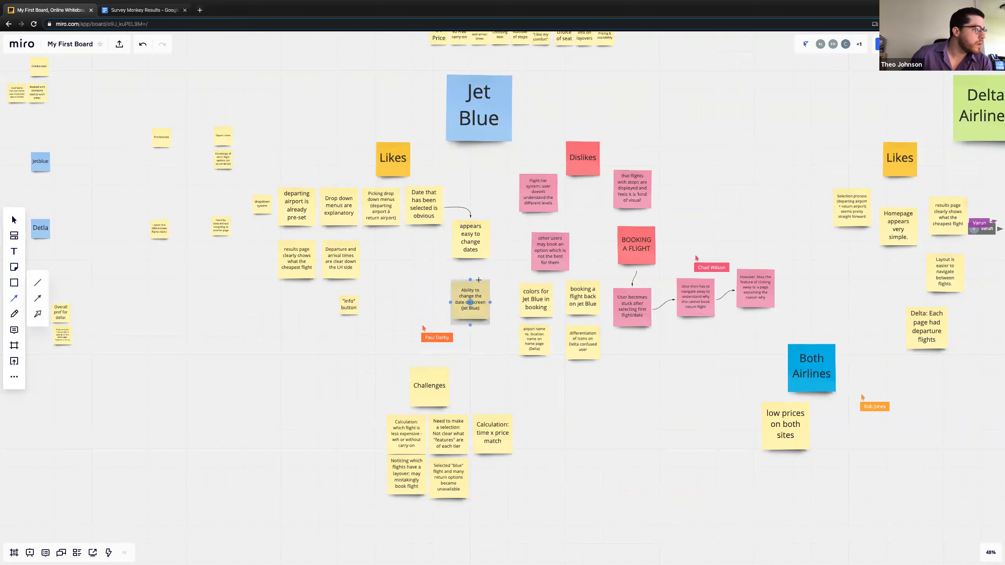
left_click_drag(470, 241, 470, 302)
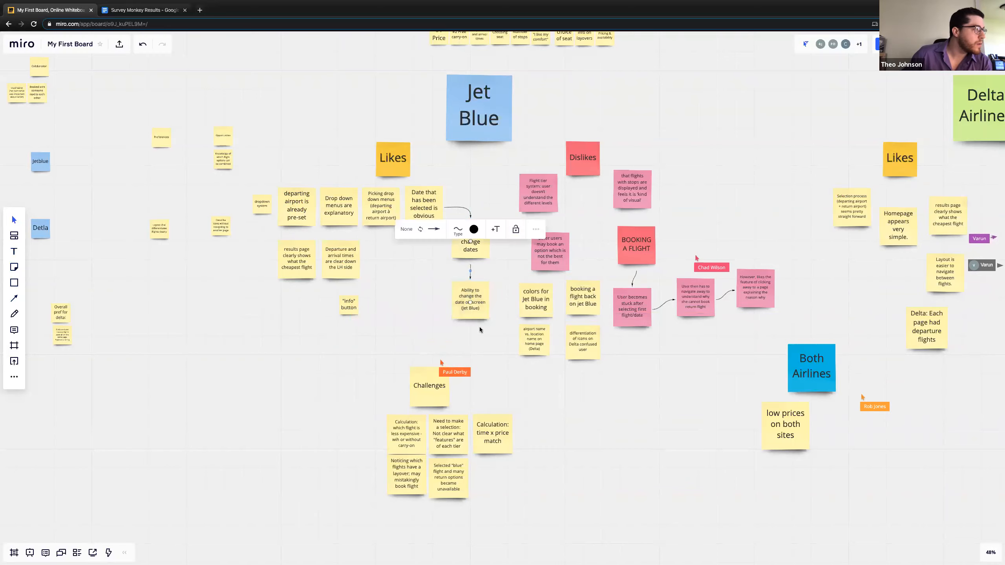
left_click(506, 293)
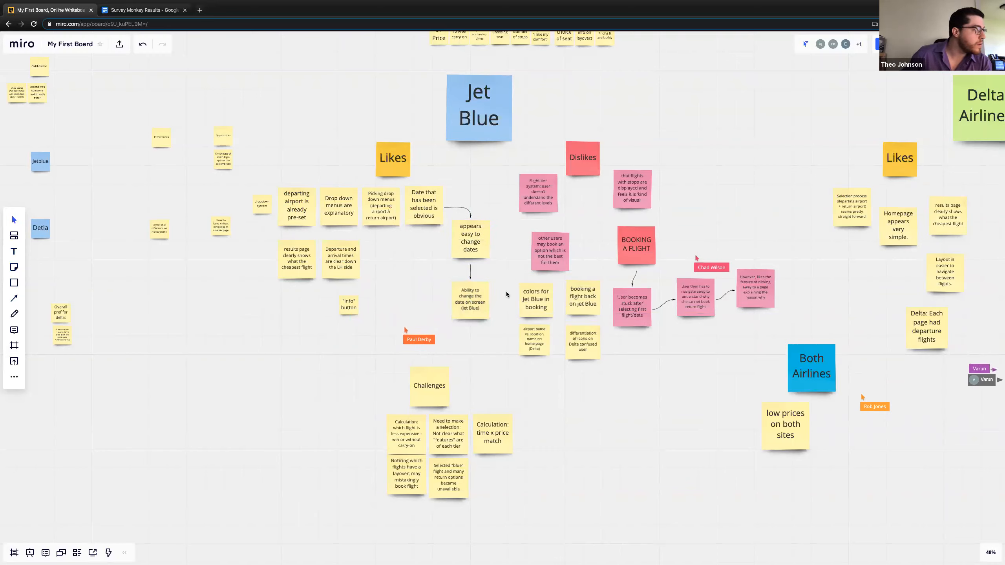
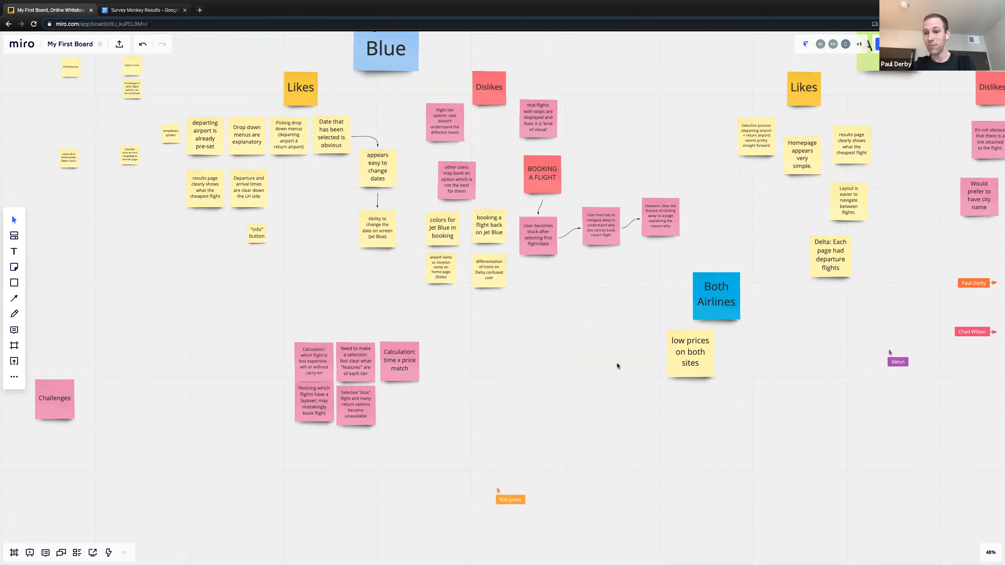
Recolor the Jet Blue Dislikes notes on icon differentiation, other users' options, flights with stops and the feature of clicking away light blue
left_click_drag(585, 336, 602, 371)
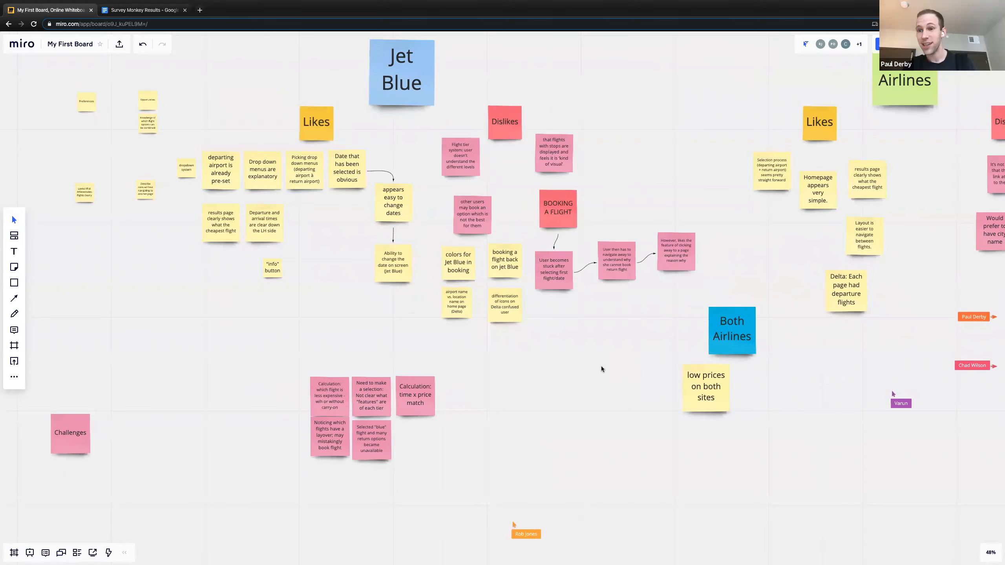
scroll(602, 367, "down", 5)
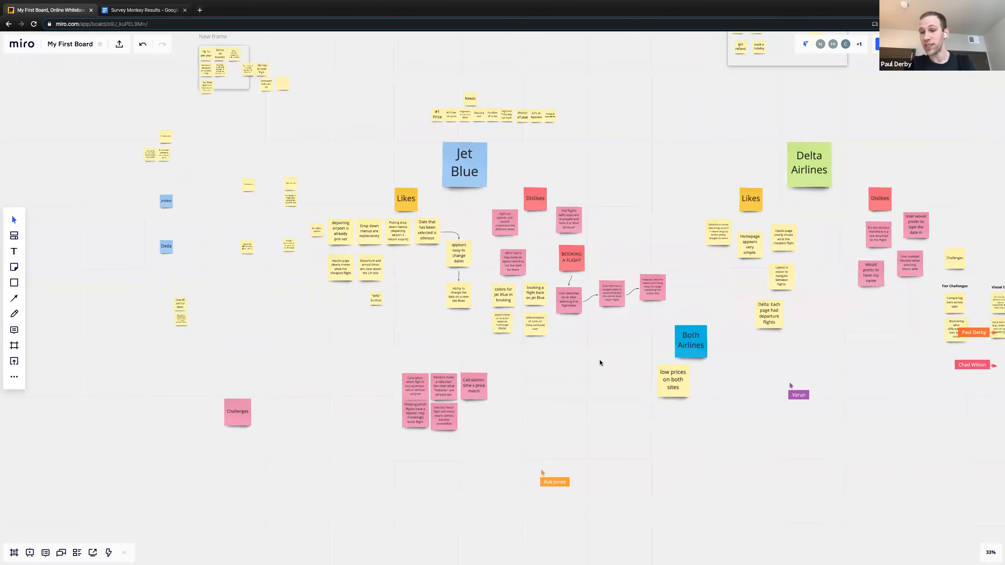
left_click_drag(719, 398, 657, 385)
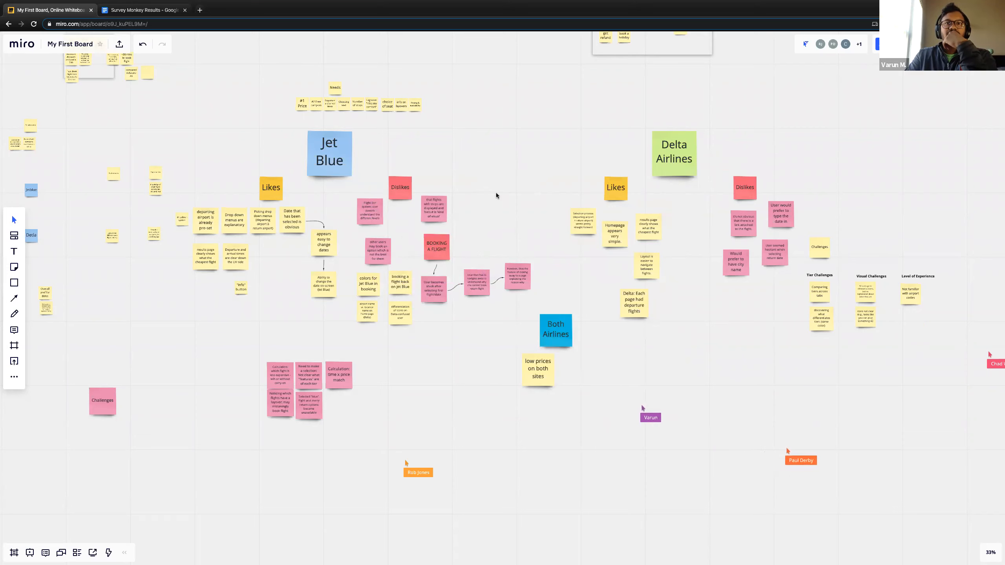
left_click_drag(127, 256, 148, 262)
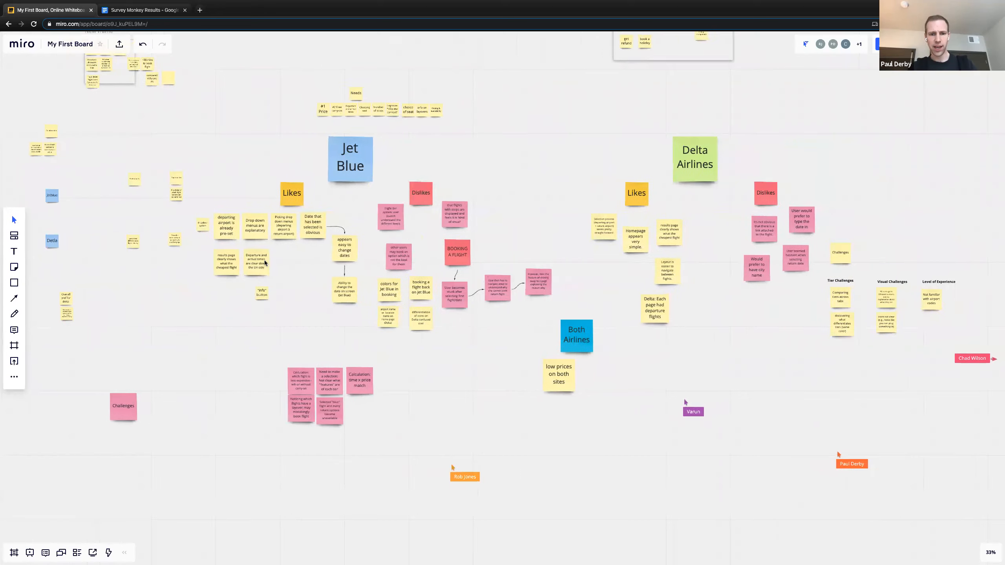
scroll(264, 262, "right", 1)
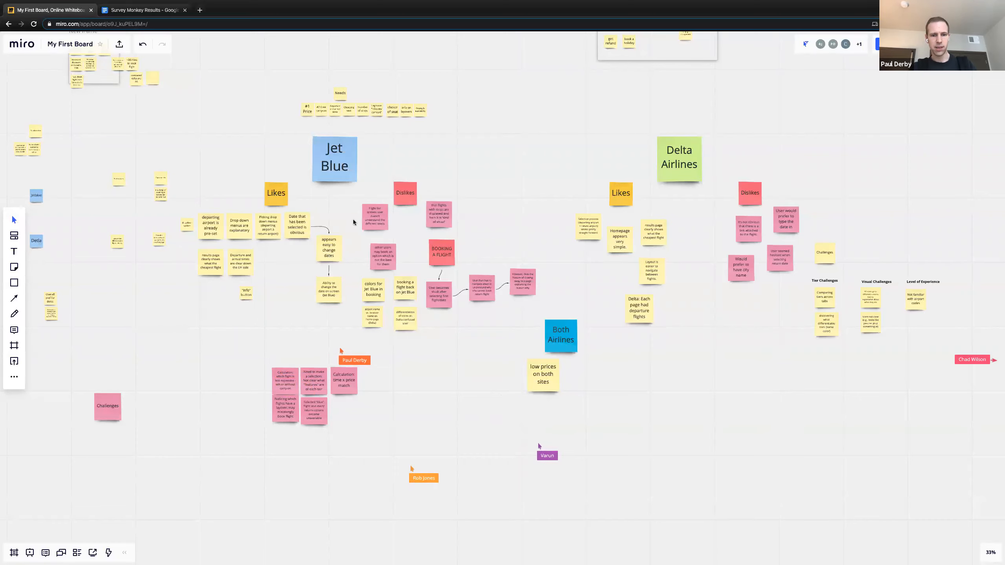
left_click(403, 322)
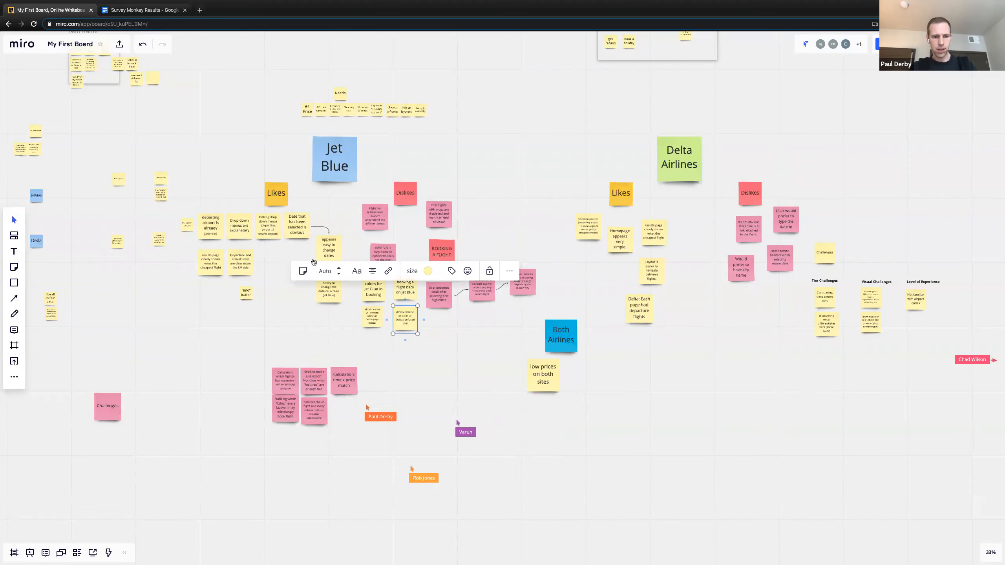
left_click(383, 257, "shift")
left_click(510, 279, "shift")
left_click(430, 220, "shift")
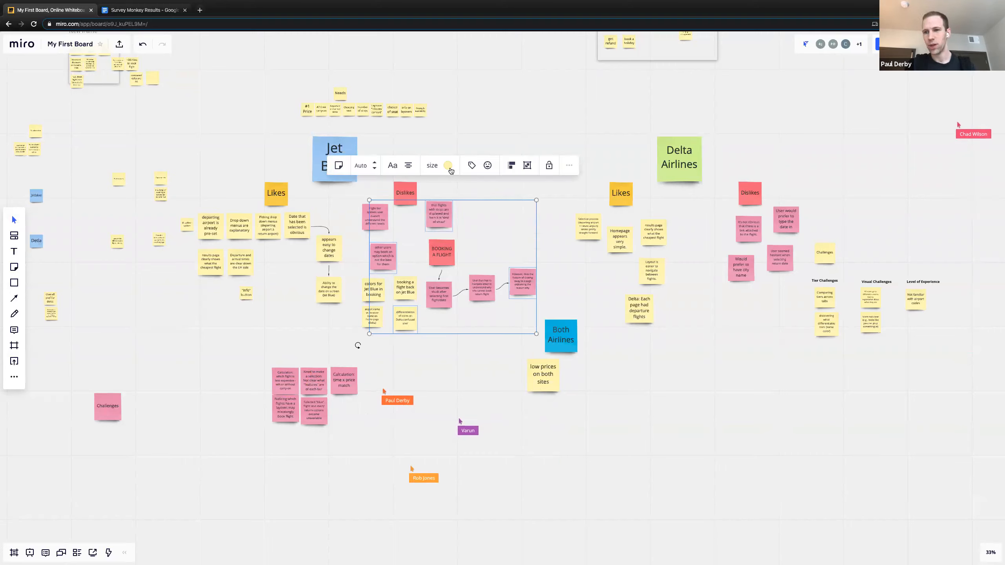
left_click(448, 166)
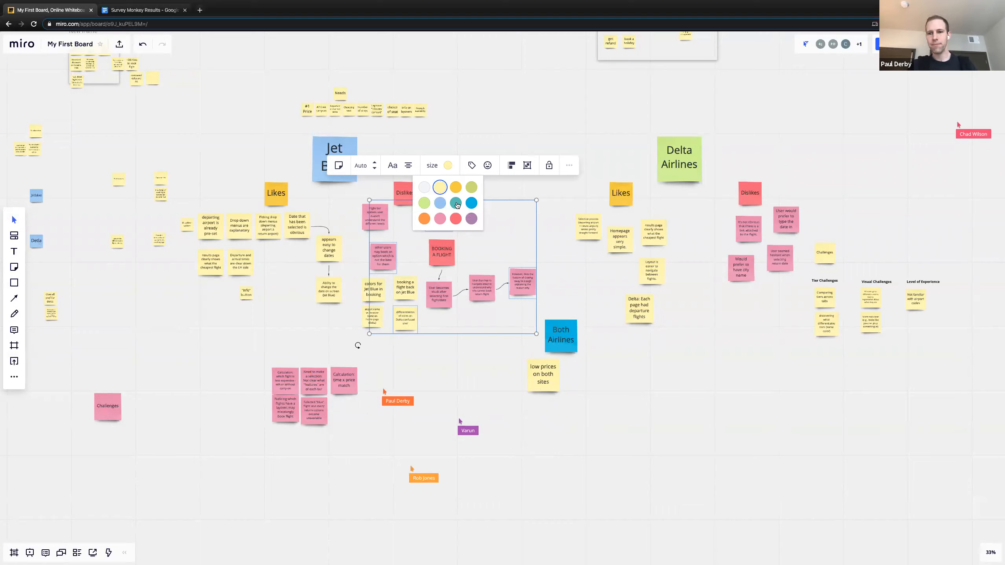
left_click(440, 202)
left_click(492, 240)
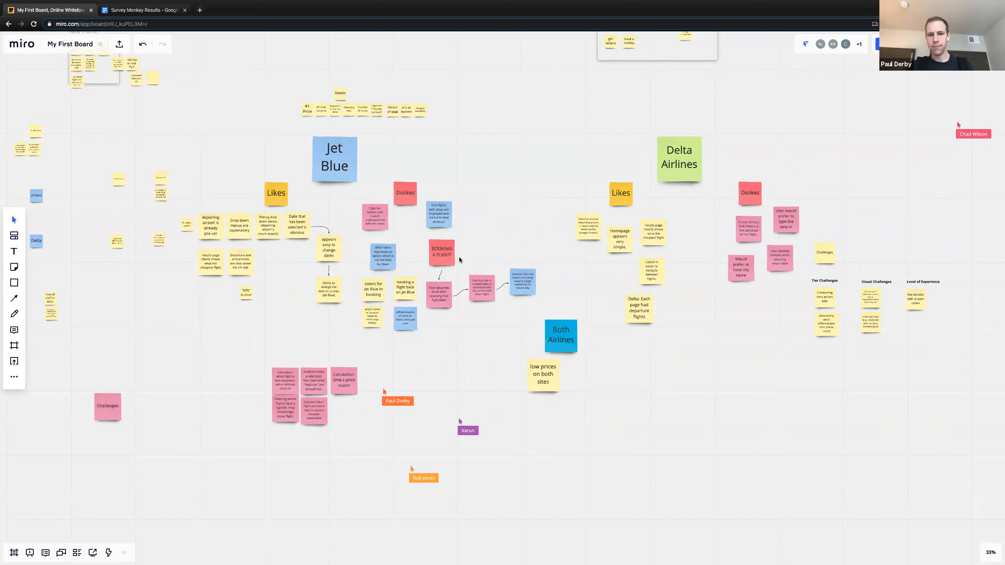
Recolor the "BOOKING A FLIGHT" note and the first two notes of the flow under it light blue
left_click(450, 259)
left_click(463, 204)
left_click(459, 244)
left_click(496, 313)
left_click(484, 289)
left_click(444, 297, "shift")
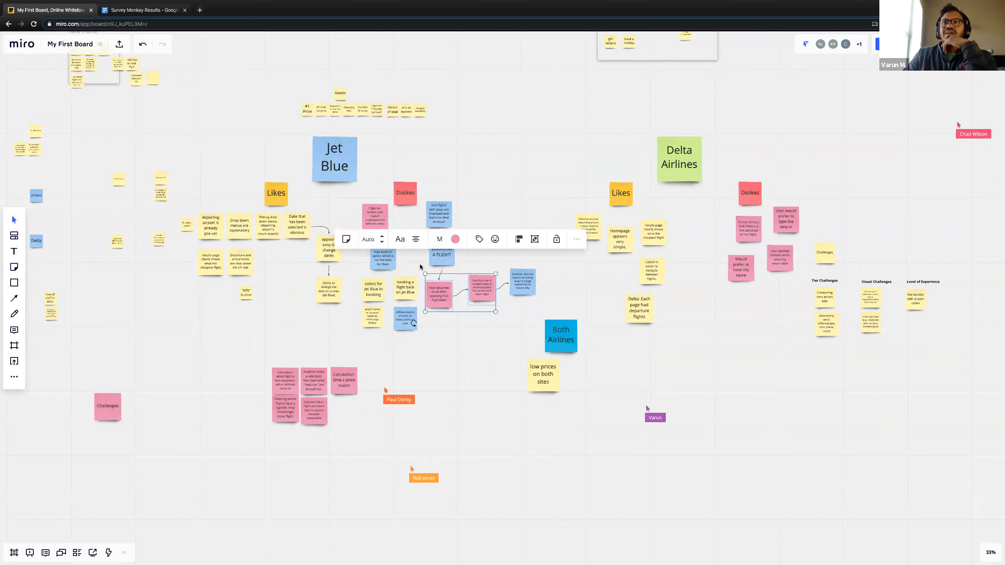
left_click(455, 239)
left_click(446, 276)
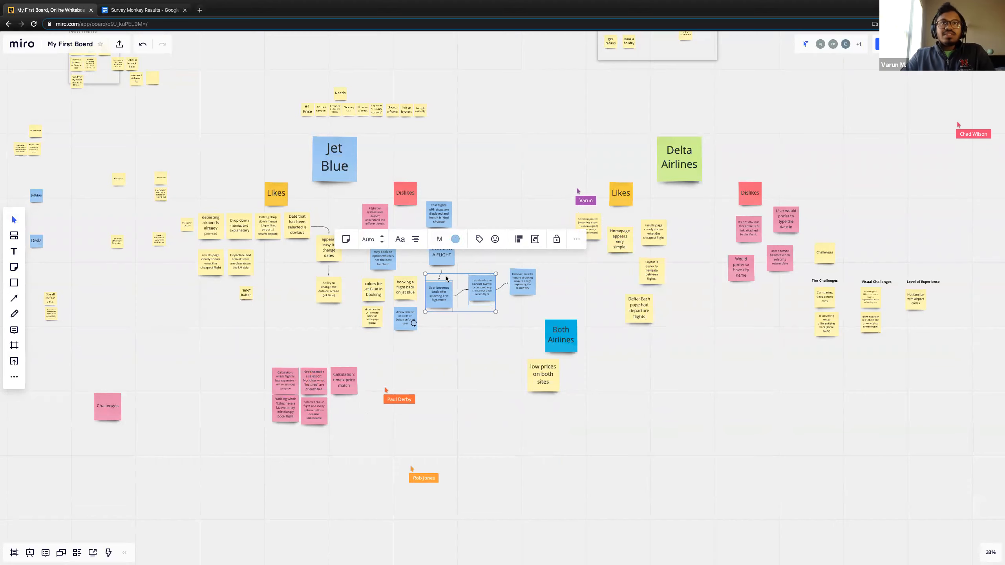
Recolor the "colors for Jet Blue in booking", "airport name vs. location name" and "booking a flight back on Jet Blue" notes light blue
left_click(374, 278)
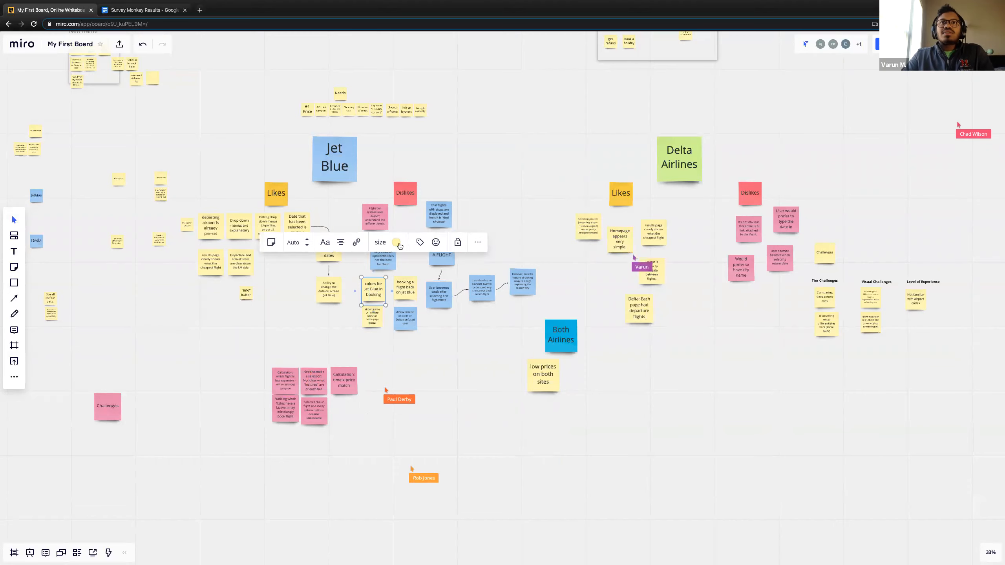
left_click(397, 243)
left_click(388, 285)
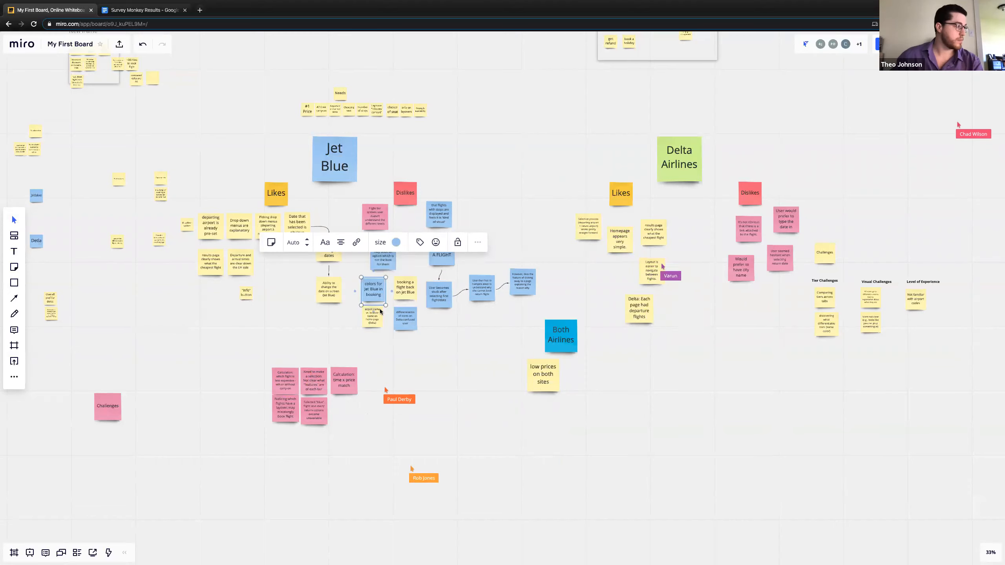
left_click(379, 312)
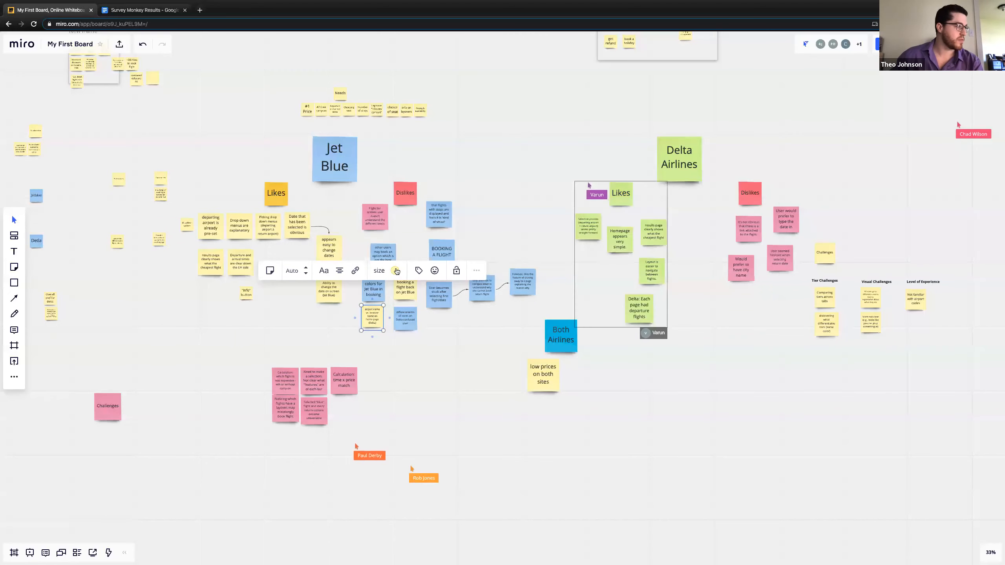
left_click(395, 270)
left_click(387, 308)
left_click(410, 291)
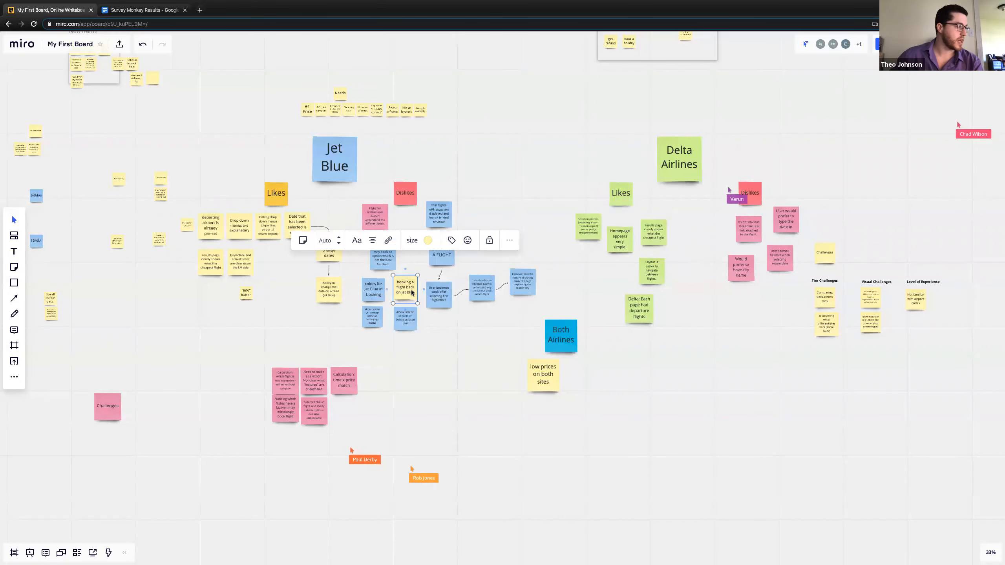
left_click(429, 241)
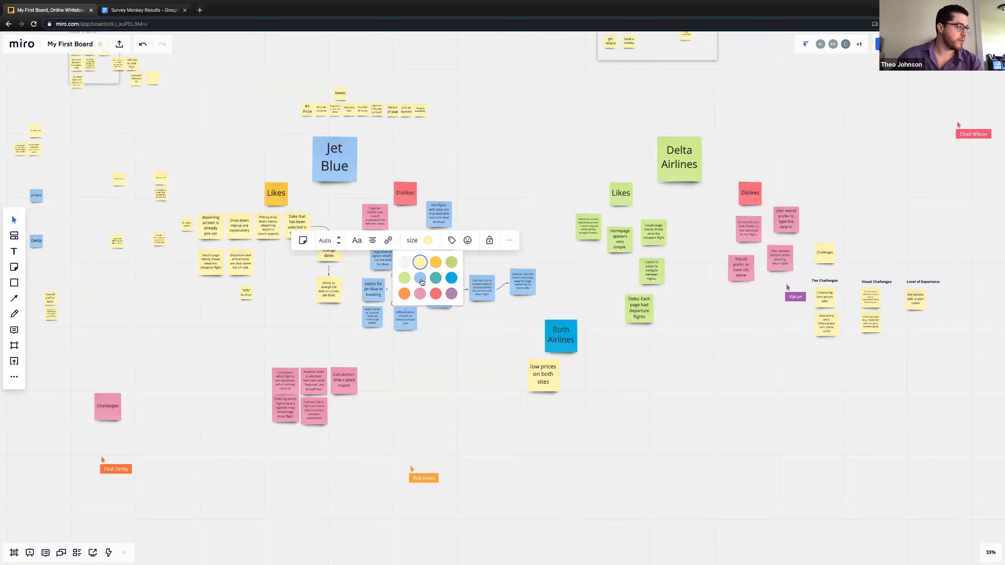
left_click(420, 278)
left_click(432, 330)
Recolor the "Ability to change the date on screen (Jet Blue)" note light blue
left_click(332, 280)
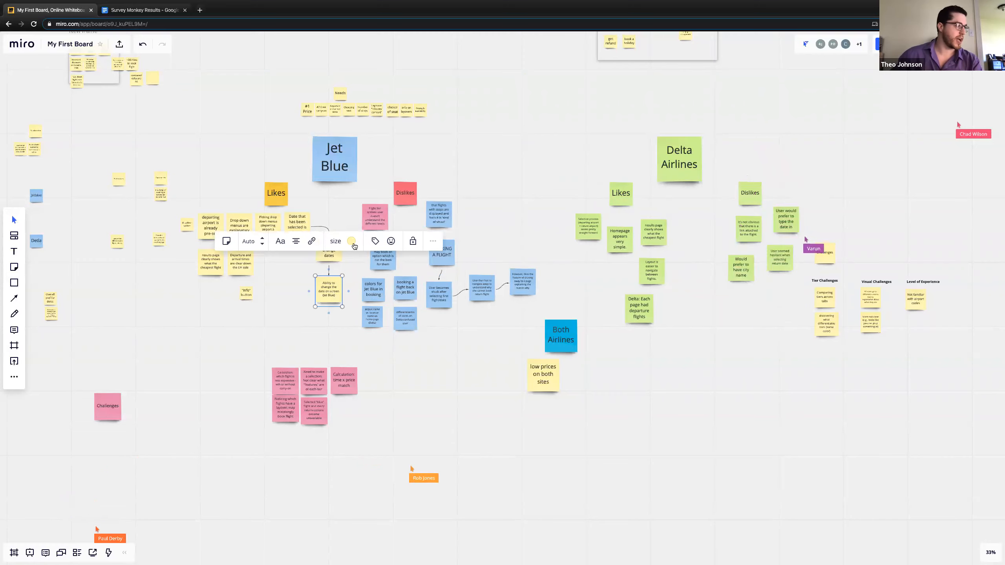
left_click(351, 242)
left_click(344, 279)
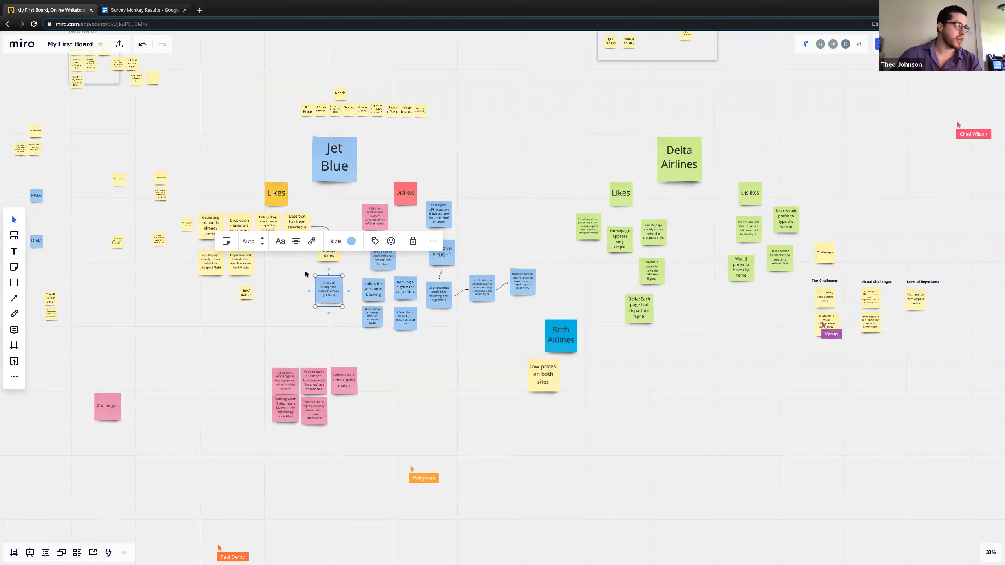
left_click(311, 265)
Recolor the "Departure and arrival times are clear down the LH side" and "Date that has been selected is obvious" notes light blue
scroll(287, 278, "left", 5)
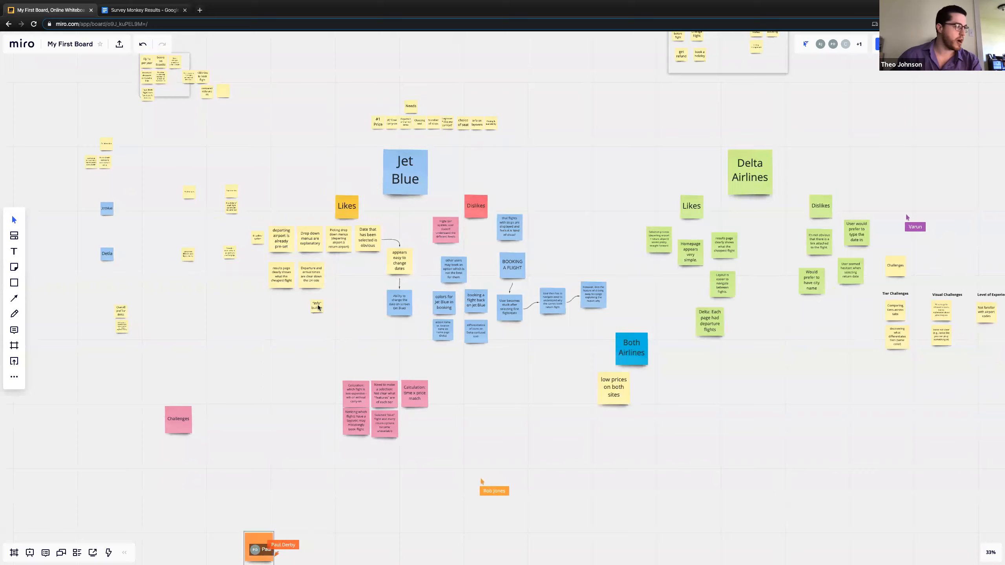
left_click(312, 277)
left_click(368, 247, "shift")
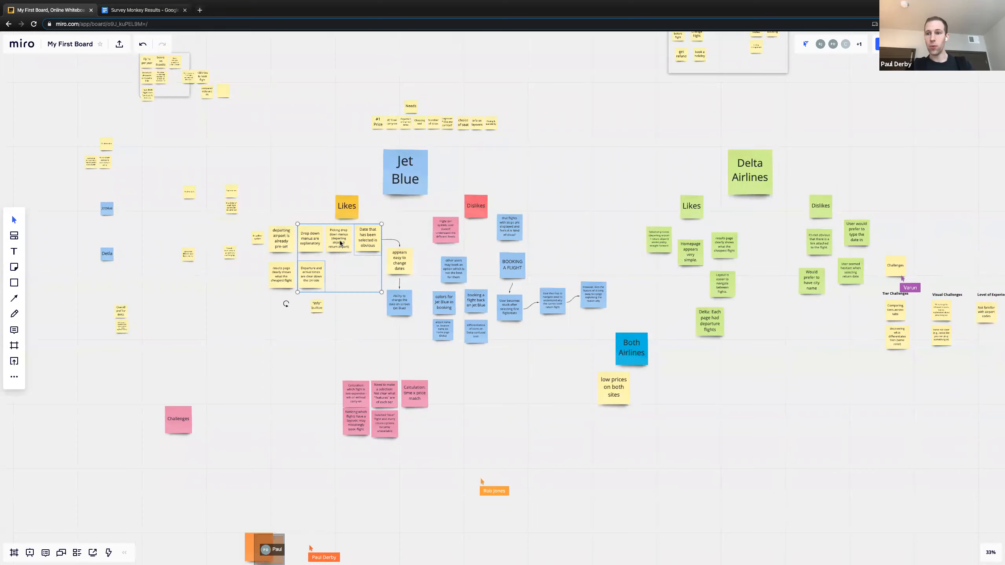
left_click(334, 189)
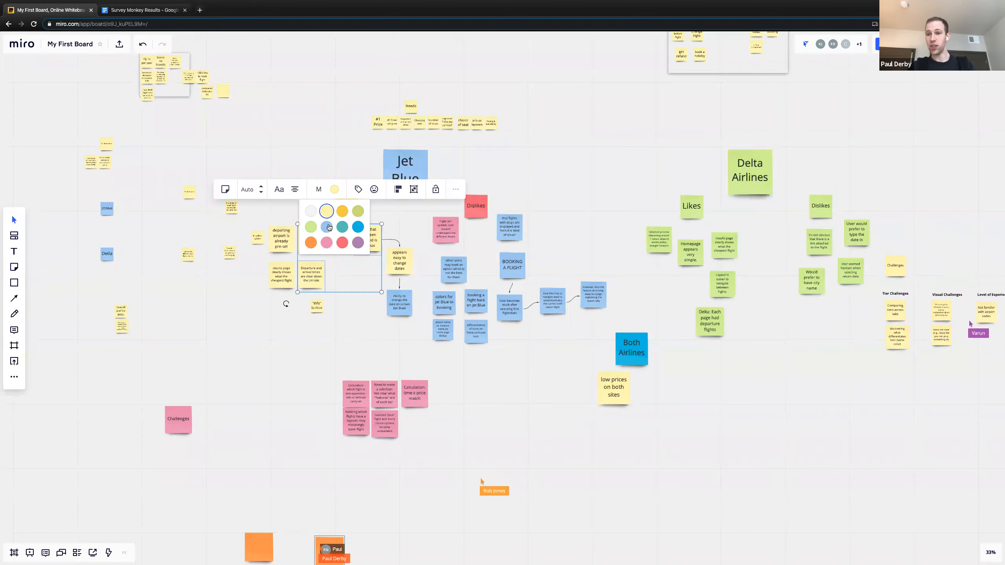
left_click(338, 246)
Recolor the "Picking drop down menus" and "Drop down menus are explanatory" notes in Jet Blue's Likes light blue
left_click(338, 245)
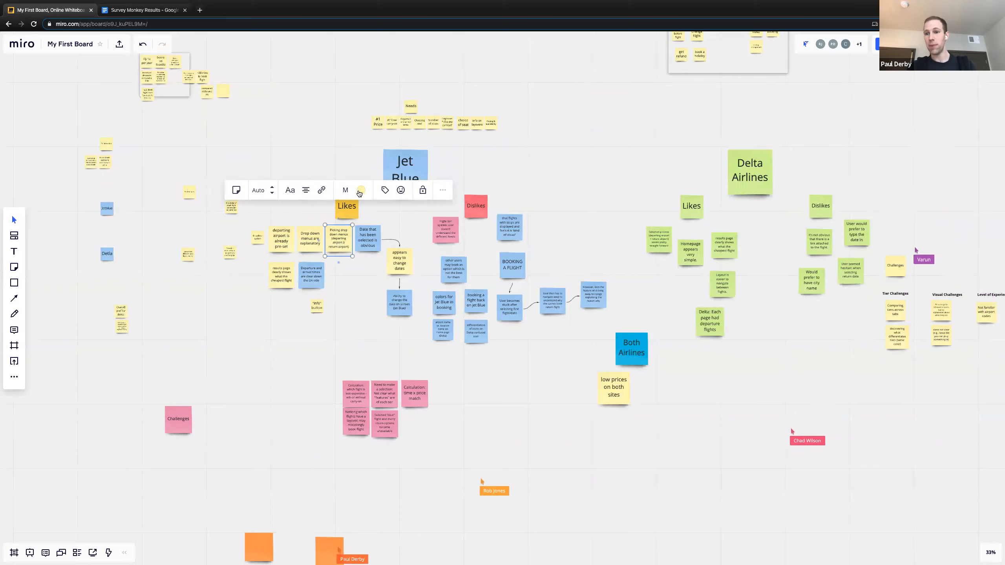
left_click(361, 190)
left_click(365, 245)
left_click(309, 243)
left_click_drag(310, 242, 308, 240)
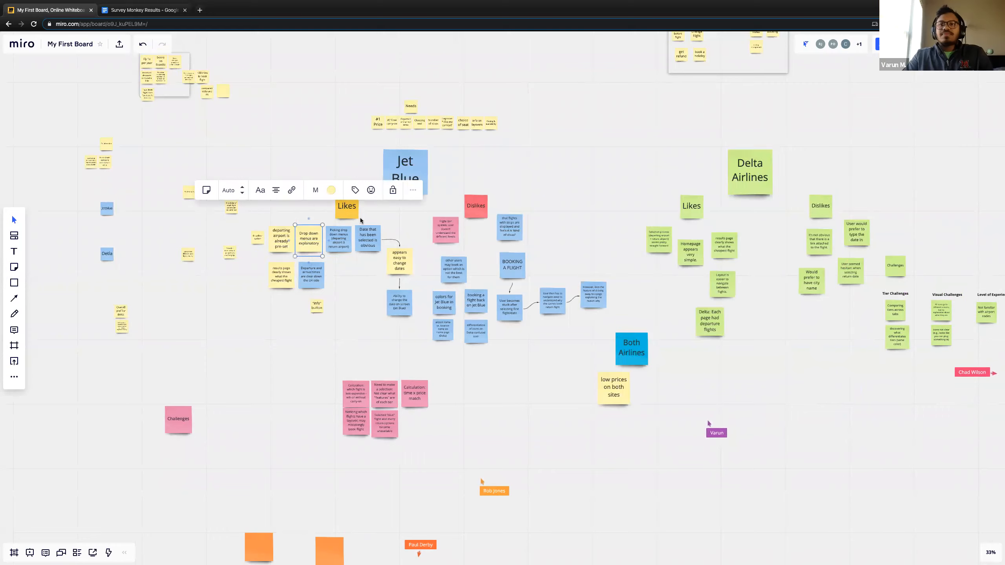
left_click(331, 190)
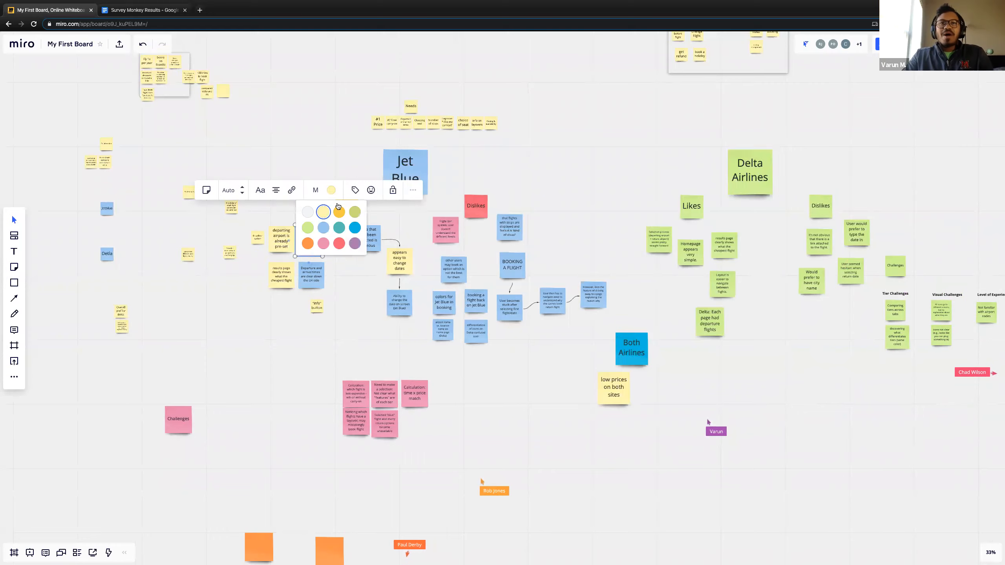
left_click(323, 229)
Recolor the "departing airport is already pre-set" note in Jet Blue's Likes light blue
left_click_drag(289, 241, 302, 264)
key("Delete")
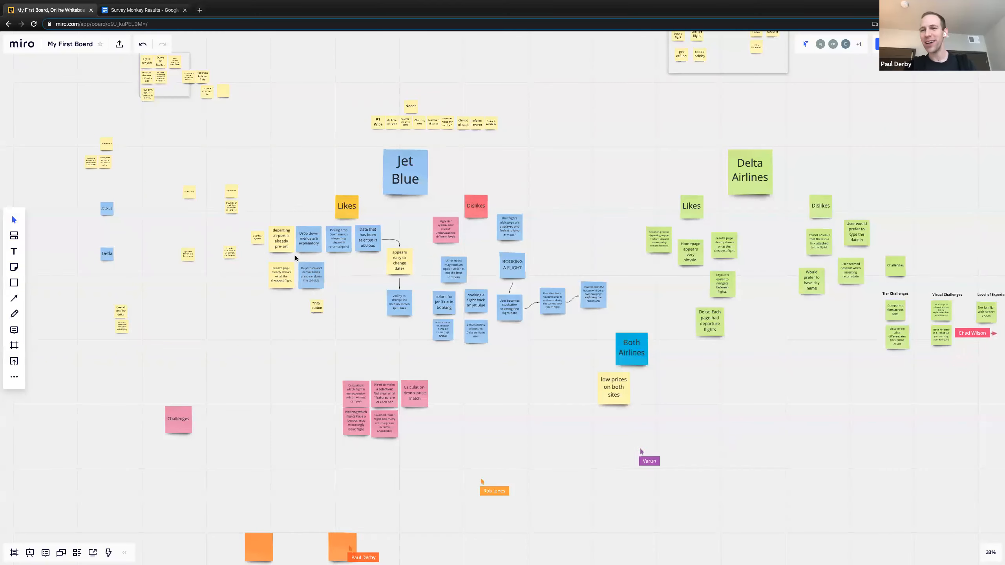
left_click(279, 237)
left_click(303, 190)
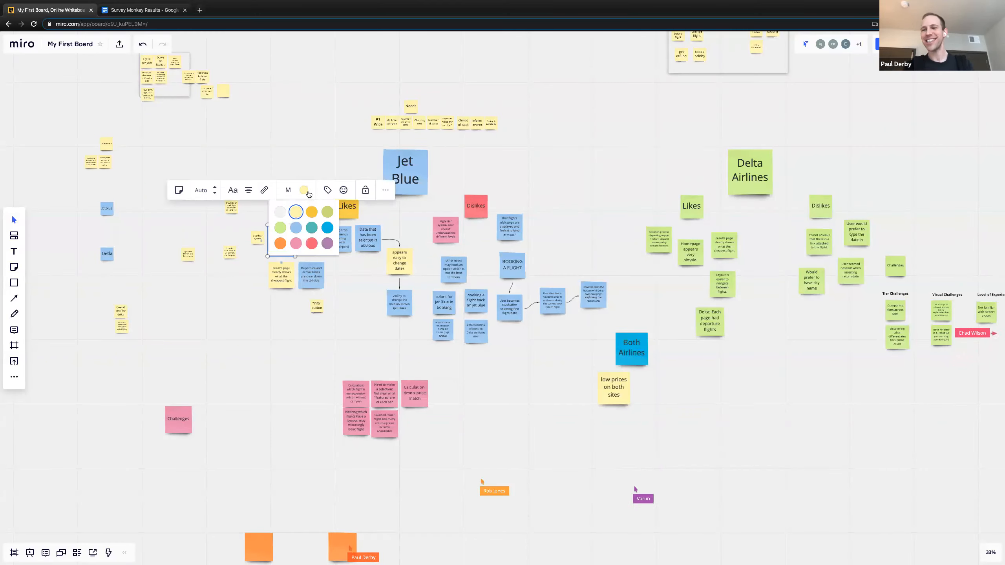
left_click(299, 232)
Recolor the "results page clearly shows what the cheapest flight" note in Jet Blue's Likes light blue
scroll(483, 221, "down", 3)
scroll(493, 163, "down", 3)
scroll(605, 321, "left", 3)
scroll(601, 375, "up", 4)
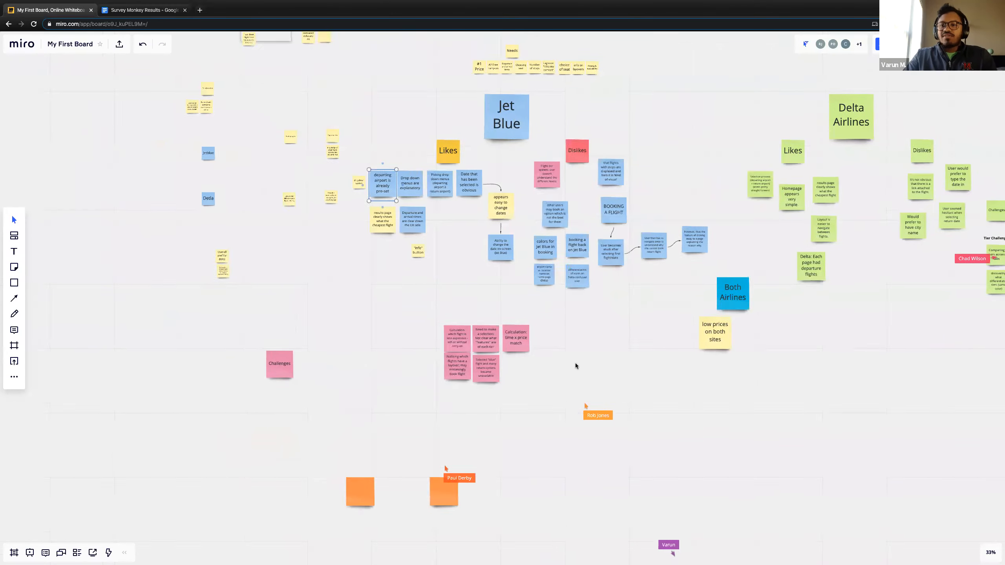
scroll(574, 363, "up", 1)
scroll(443, 264, "up", 5)
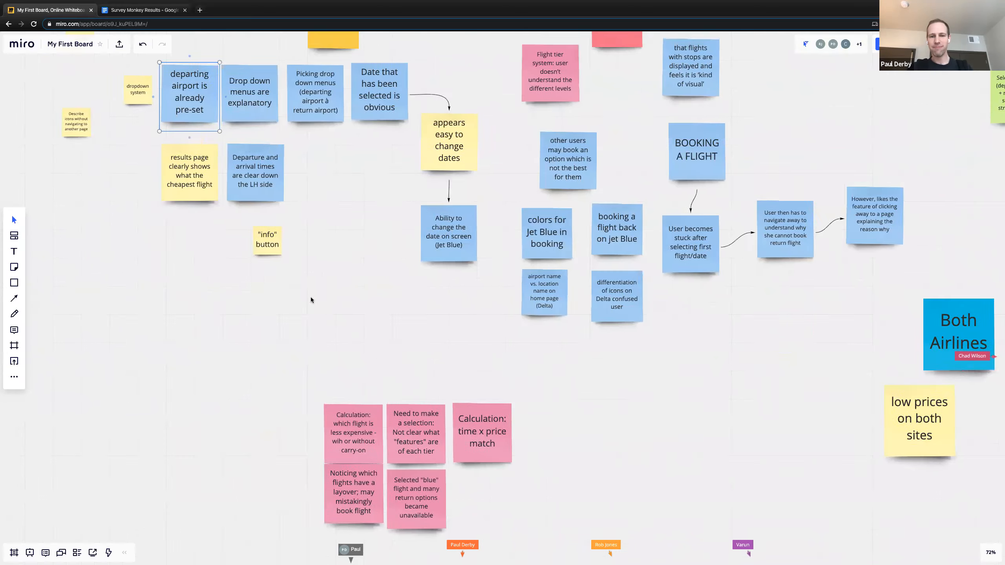
scroll(301, 301, "up", 4)
scroll(300, 301, "left", 3)
left_click(289, 304)
left_click(315, 227)
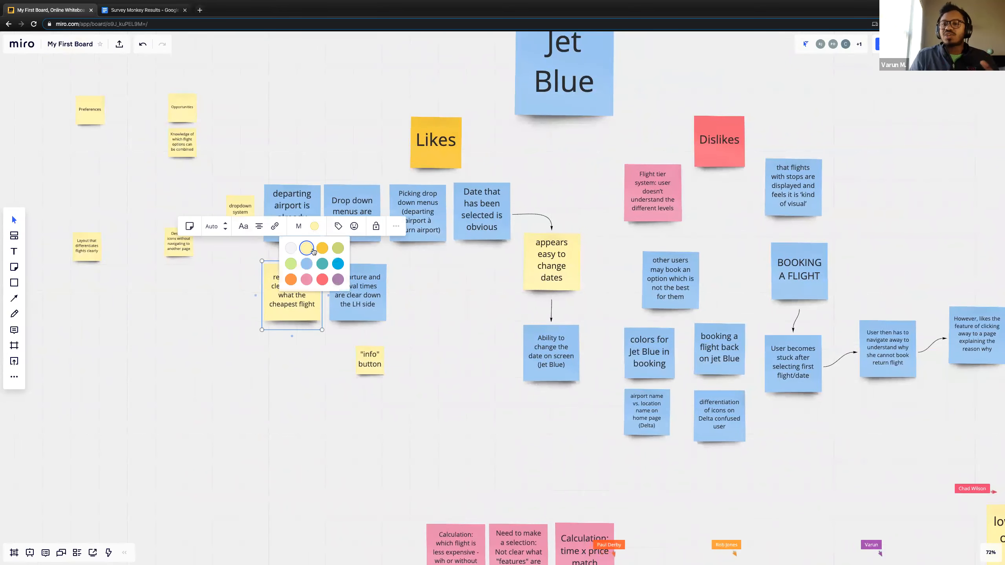
left_click(306, 264)
Recolor the "appears easy to change dates" note light blue
left_click(540, 251)
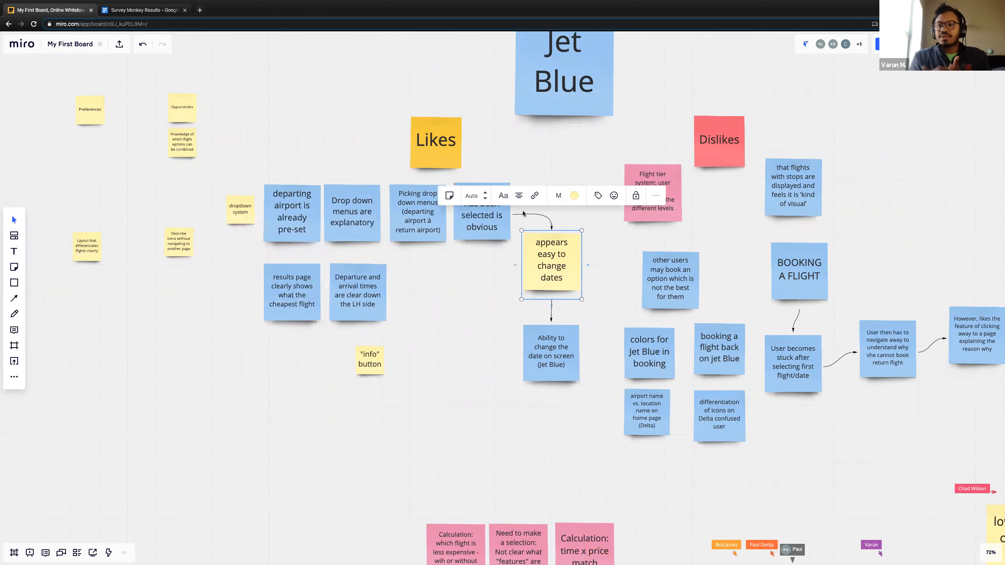
left_click(574, 196)
left_click(566, 234)
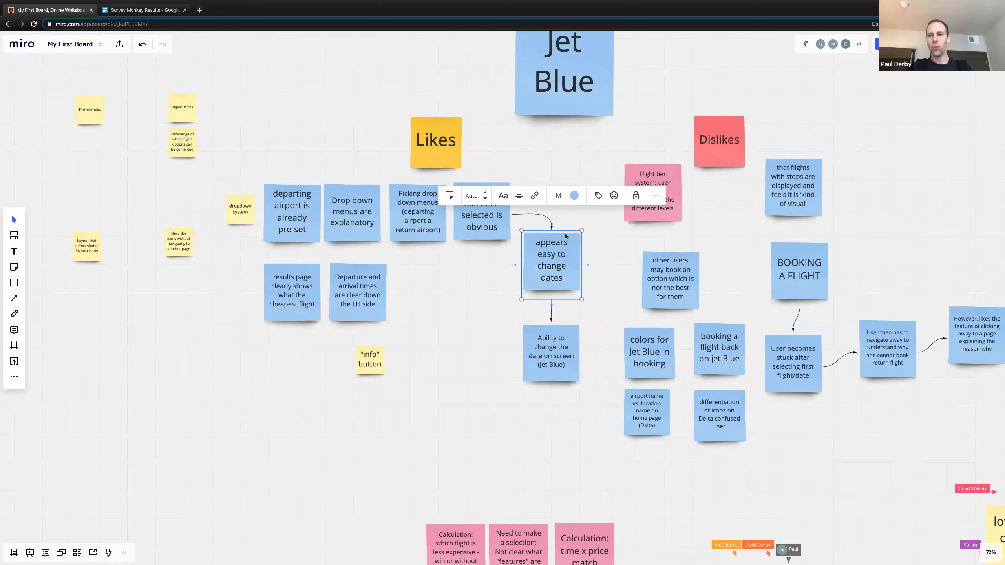
Place the "info" button note beside the "Departure and arrival times" note, enlarge it to match its neighbours and recolor it light blue
left_click(371, 364)
left_click_drag(374, 364, 463, 340)
left_click_drag(445, 308, 436, 297)
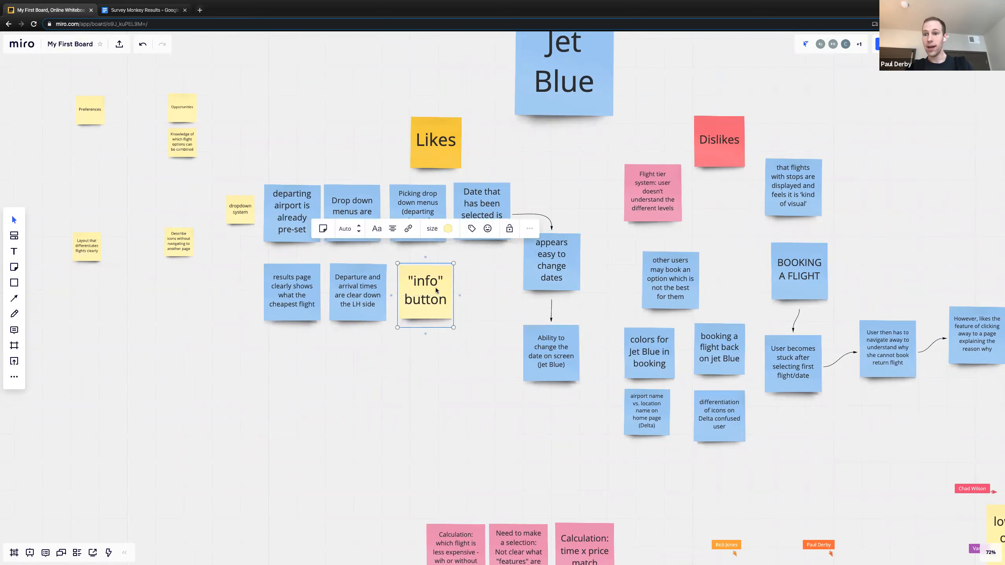
left_click(449, 234)
left_click(439, 269)
Move the "dropdown system" note out of Jet Blue's Likes to just above the "Describe icons without navigating to another page" note
left_click_drag(396, 363, 363, 357)
left_click_drag(260, 200, 204, 199)
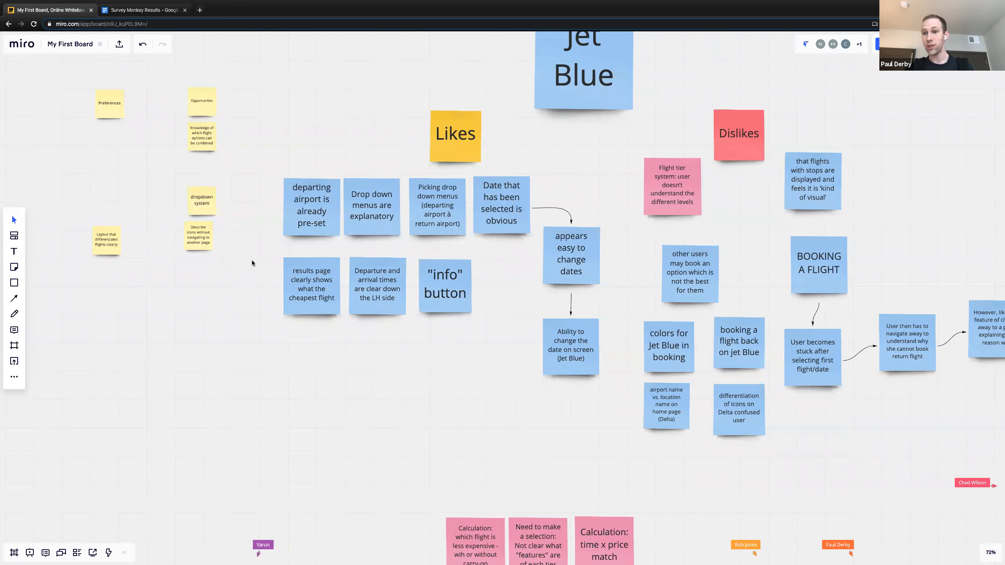
left_click_drag(261, 276, 209, 226)
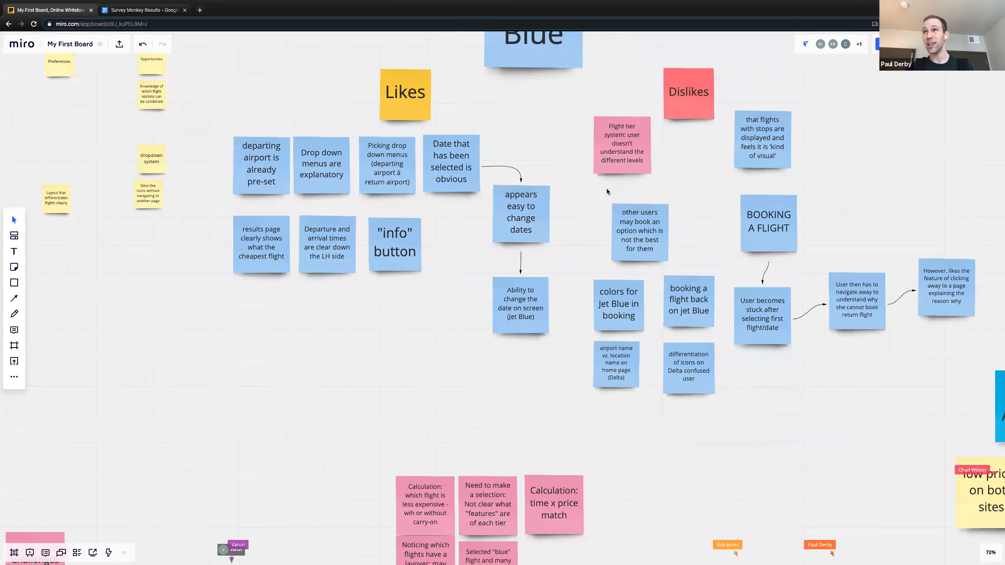
Recolor the "Flight tier system" note light blue and set it side by side with the "flights with stops" note beneath Jet Blue's Dislikes
left_click(619, 146)
left_click(641, 73)
left_click(636, 108)
left_click(660, 132)
left_click_drag(636, 148, 655, 157)
left_click_drag(737, 139, 695, 143)
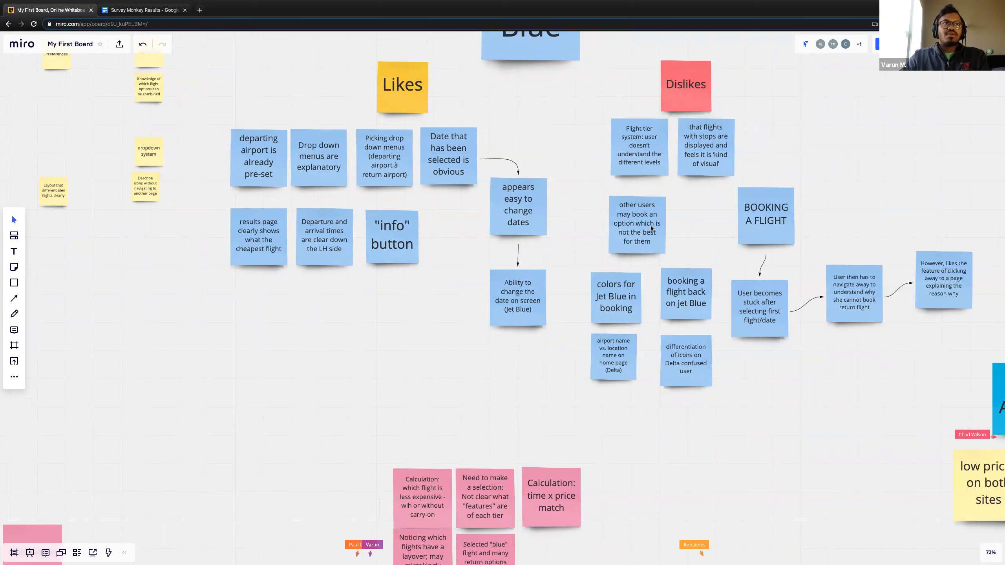
Tighten the spacing of the "other users may book", "colors for Jet Blue", "booking a flight back" and "airport name" notes beneath Dislikes
left_click_drag(650, 228, 650, 220)
left_click_drag(620, 299, 628, 285)
left_click_drag(689, 284, 670, 288)
left_click_drag(632, 347, 678, 339)
Look over the Jet Blue cluster, the pink challenge notes and the orange notes below them
scroll(808, 388, "down", 3)
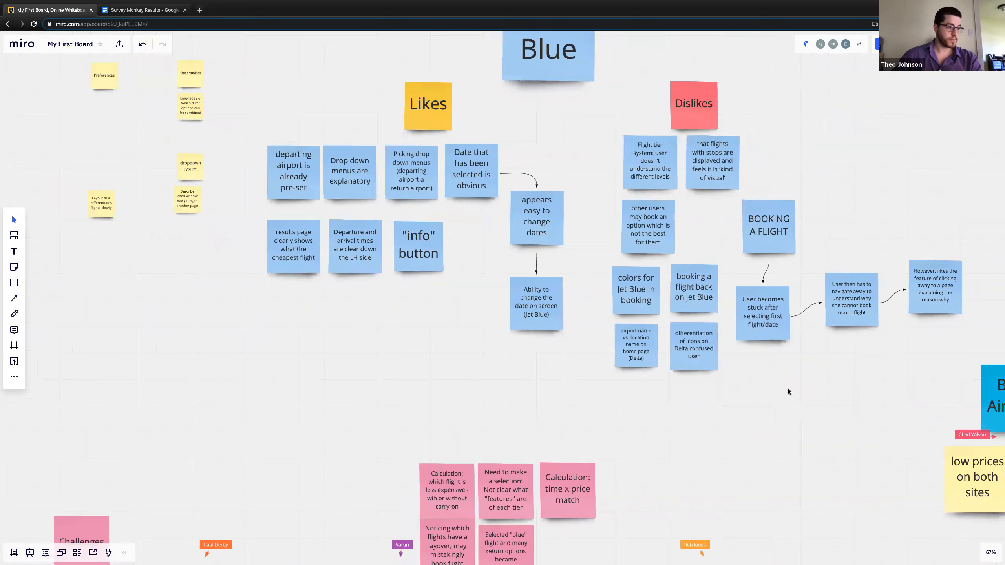
scroll(772, 357, "down", 3)
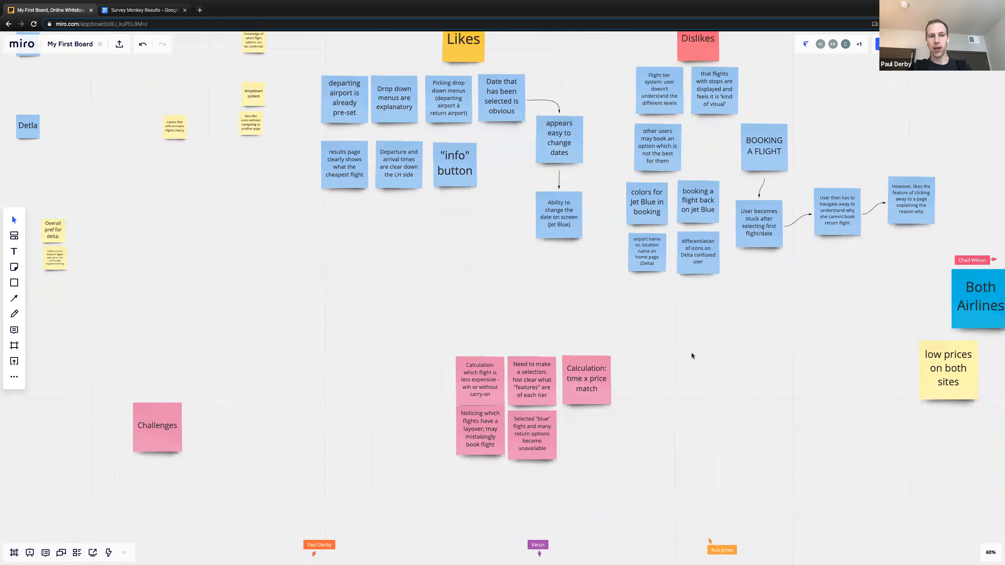
left_click_drag(614, 346, 455, 424)
left_click_drag(706, 380, 536, 384)
left_click_drag(715, 251, 583, 237)
left_click_drag(560, 428, 603, 332)
left_click_drag(584, 378, 716, 61)
left_click_drag(550, 300, 705, 239)
left_click_drag(548, 255, 687, 206)
scroll(491, 303, "down", 3)
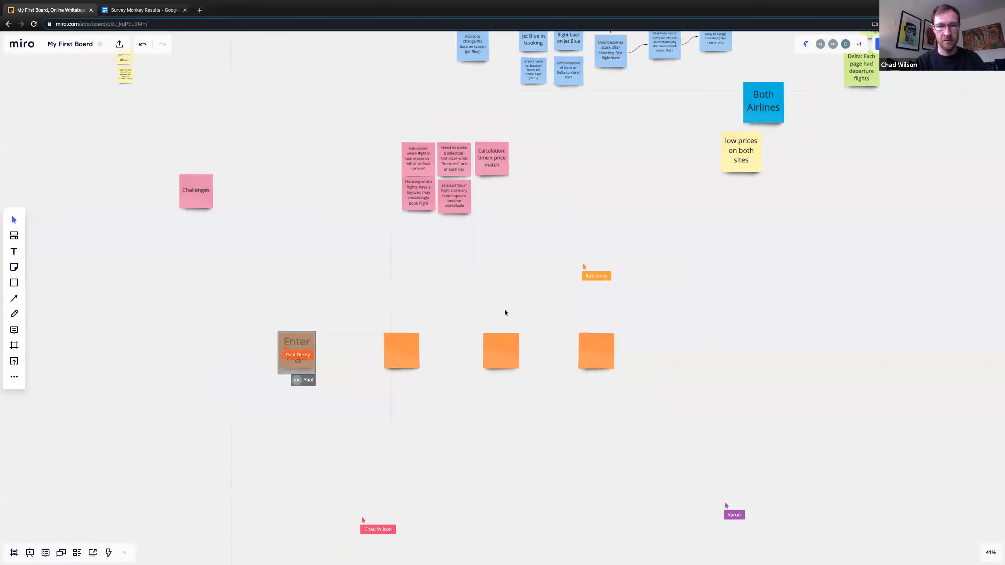
Delete the separate pink "Challenges" heading note
left_click_drag(285, 210, 350, 264)
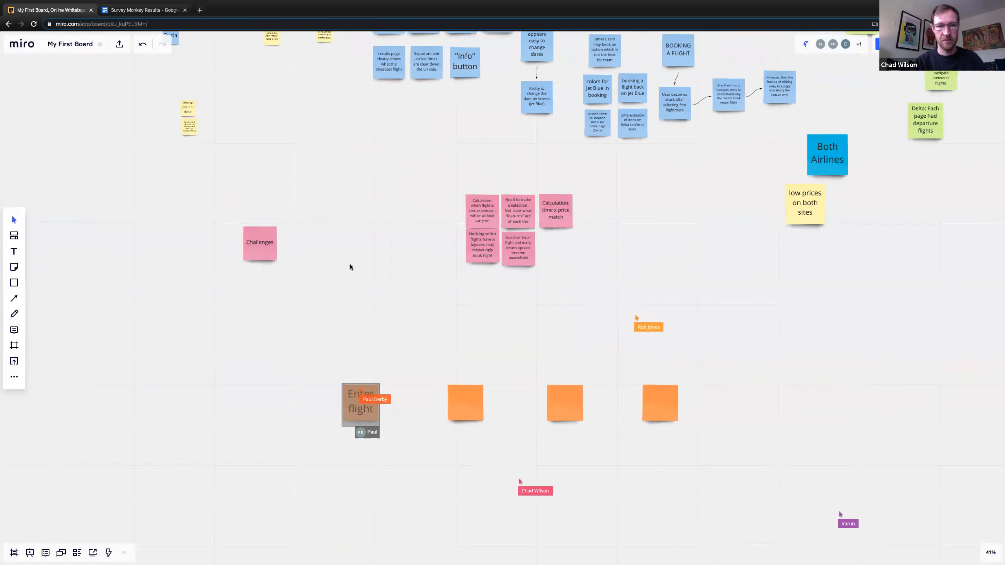
left_click(253, 249)
key("Delete")
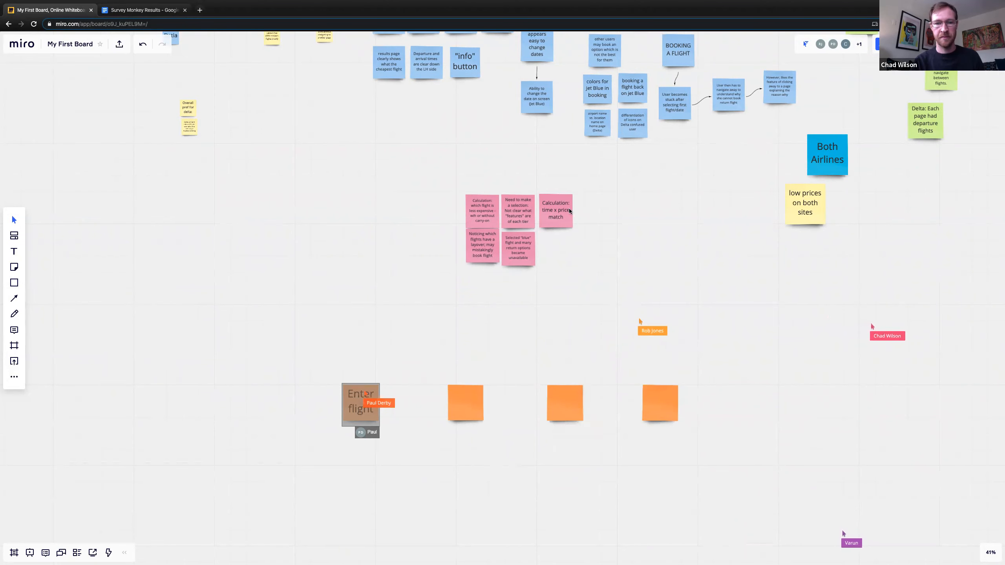
Examine the five pink challenge notes below the Jet Blue cluster to decide which airline they concern
left_click_drag(557, 244, 563, 318)
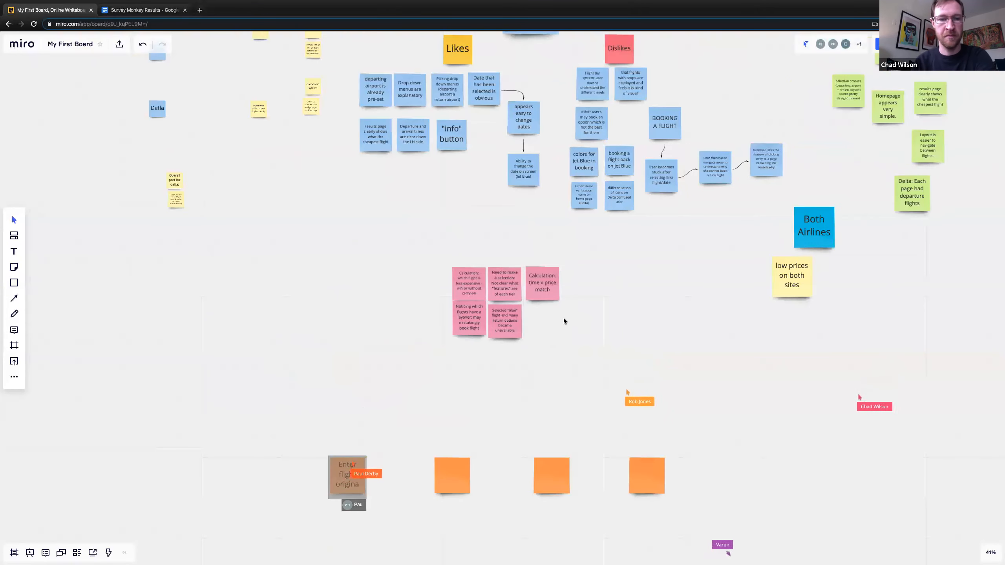
left_click(535, 284)
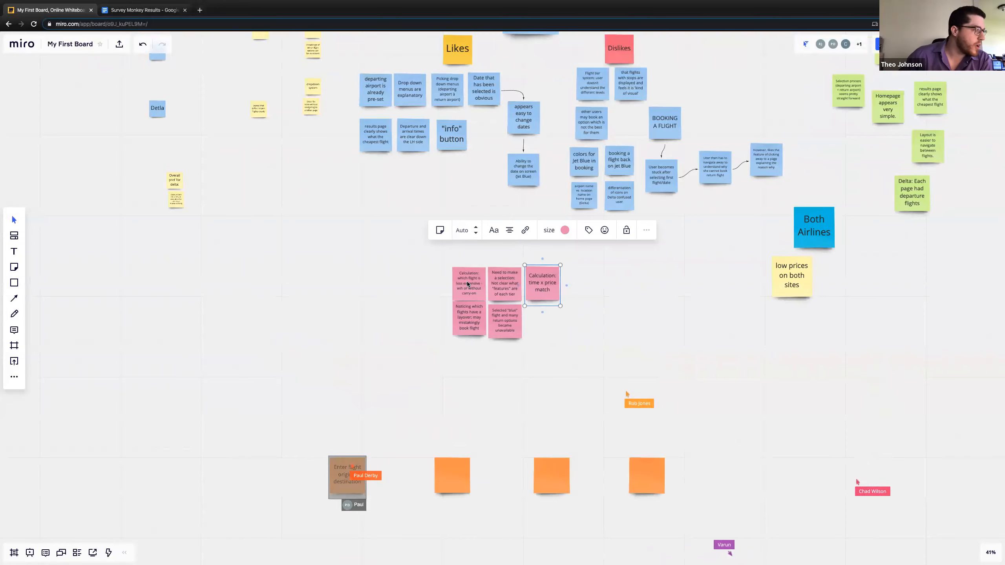
left_click(473, 293)
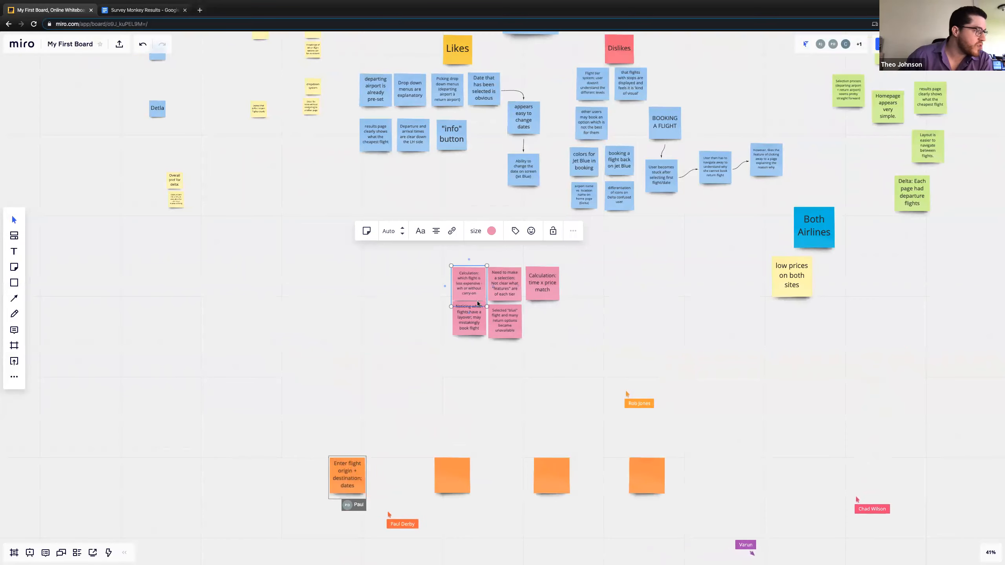
left_click(512, 295)
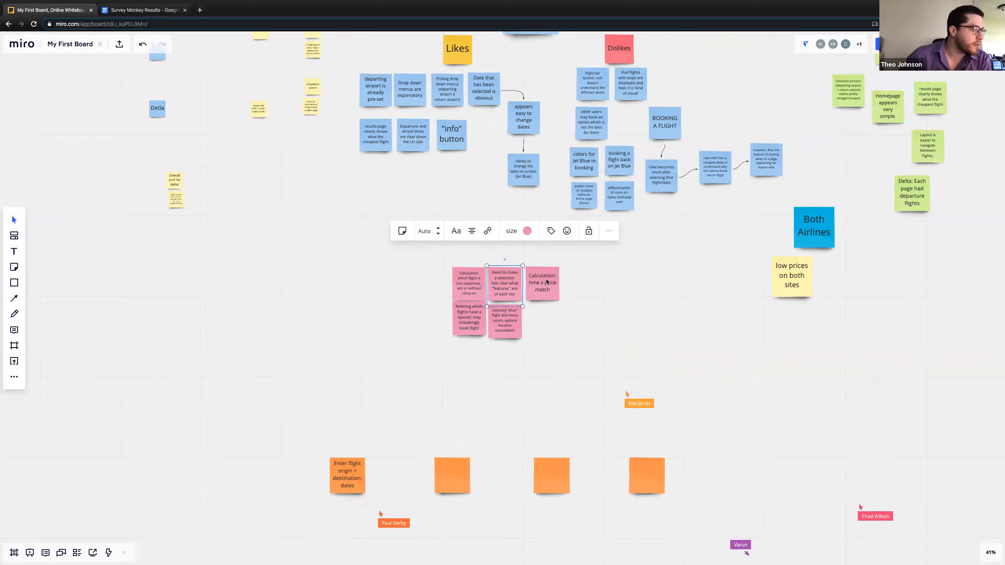
left_click(515, 329)
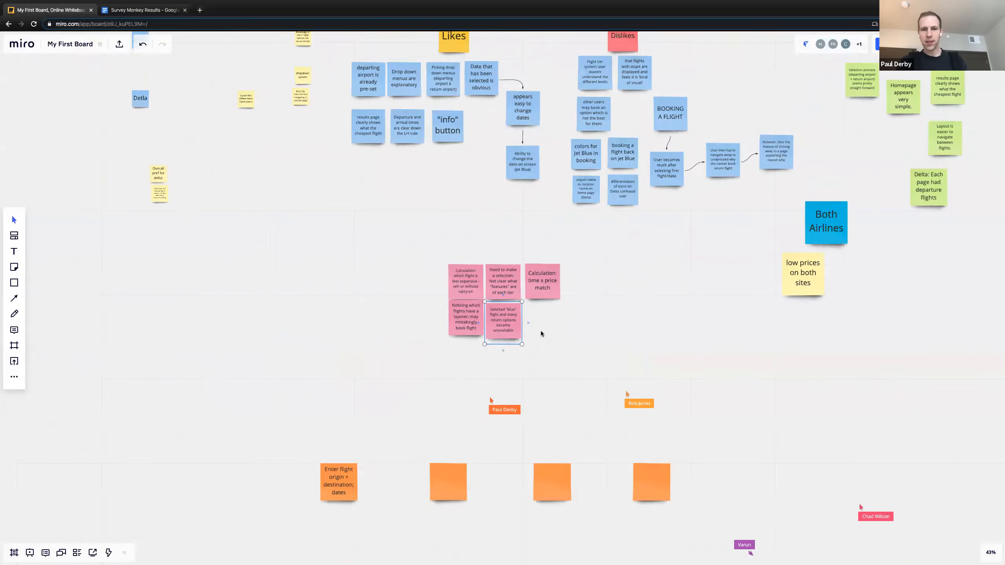
left_click(541, 331)
scroll(545, 330, "up", 5)
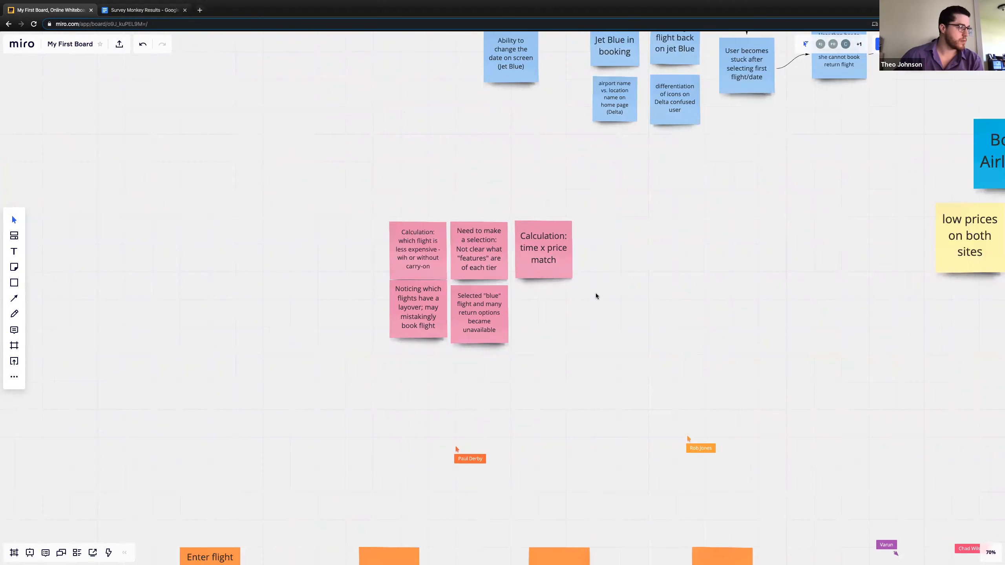
left_click_drag(591, 336, 538, 339)
left_click_drag(538, 340, 424, 339)
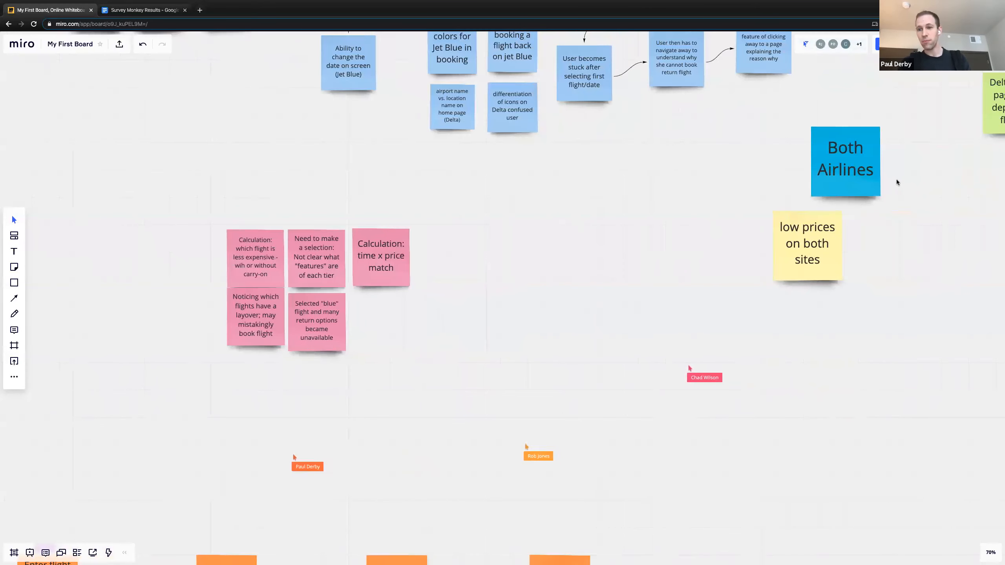
Check the color options of the "Both Airlines" note and inspect the "low prices on both sites" note
left_click(870, 181)
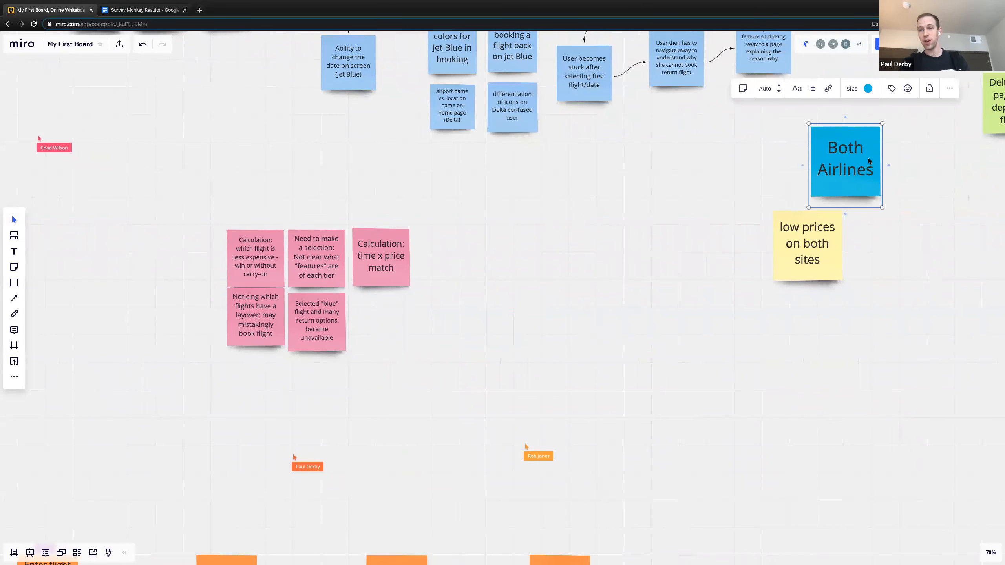
left_click(866, 89)
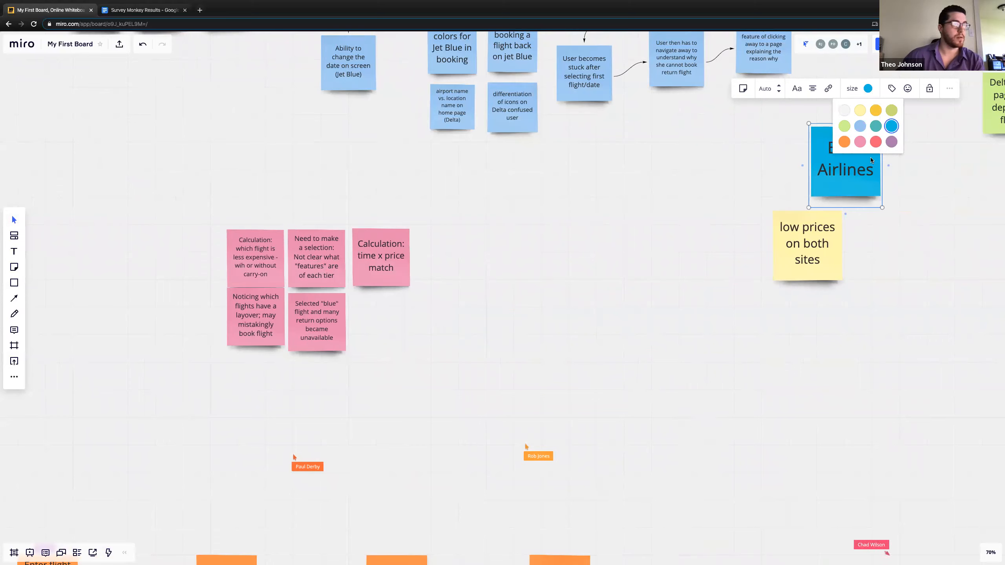
left_click(816, 246)
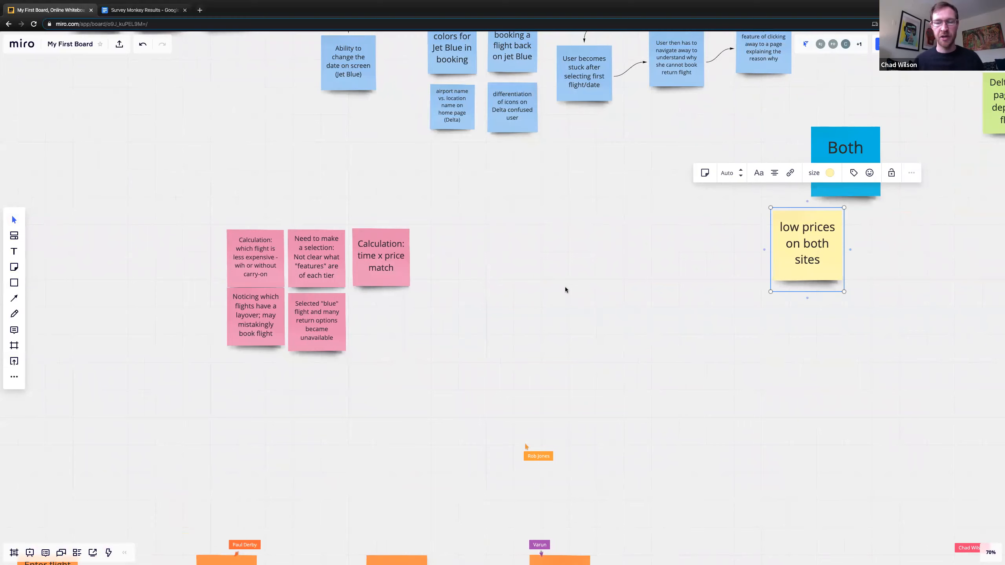
left_click(562, 277)
scroll(541, 211, "up", 1)
scroll(541, 217, "down", 5)
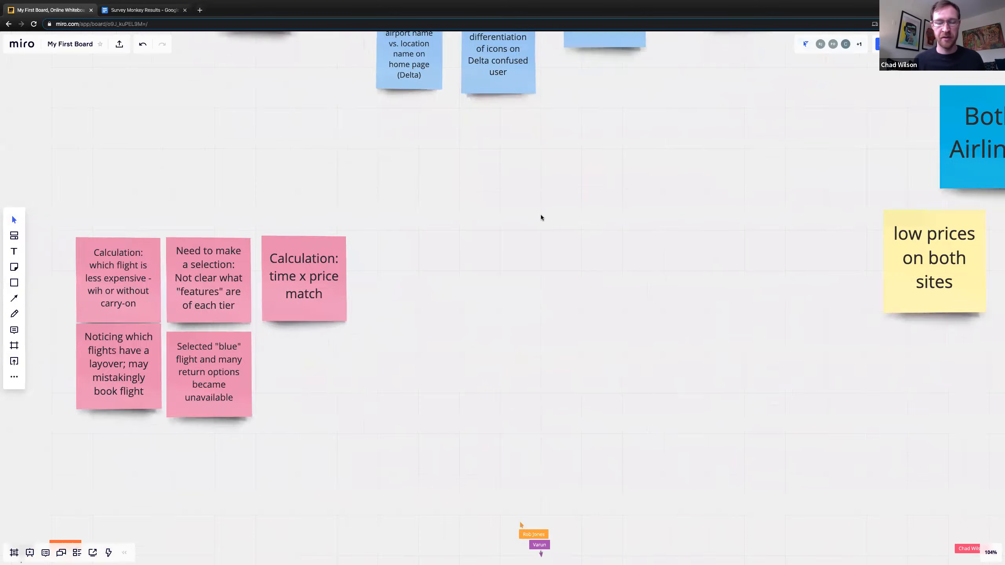
scroll(529, 380, "up", 3)
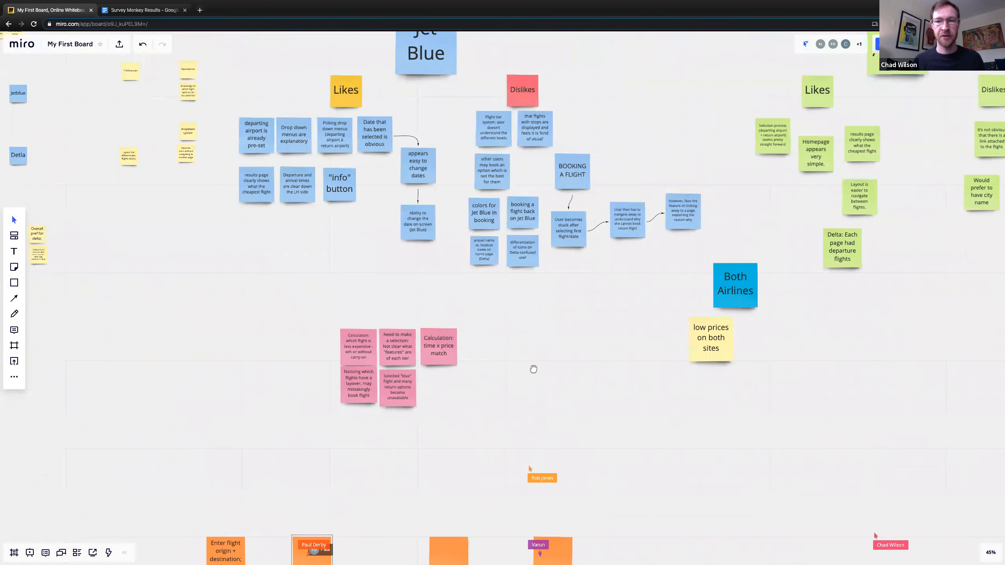
Duplicate the "Both Airlines" note and place the copy directly above the pink challenge notes
left_click(358, 345)
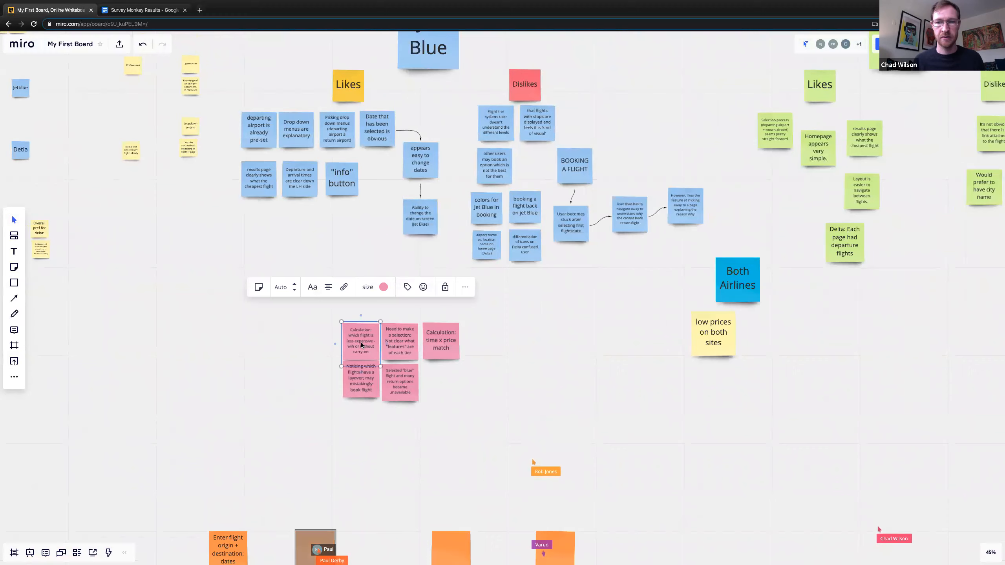
left_click(711, 327)
left_click(740, 285)
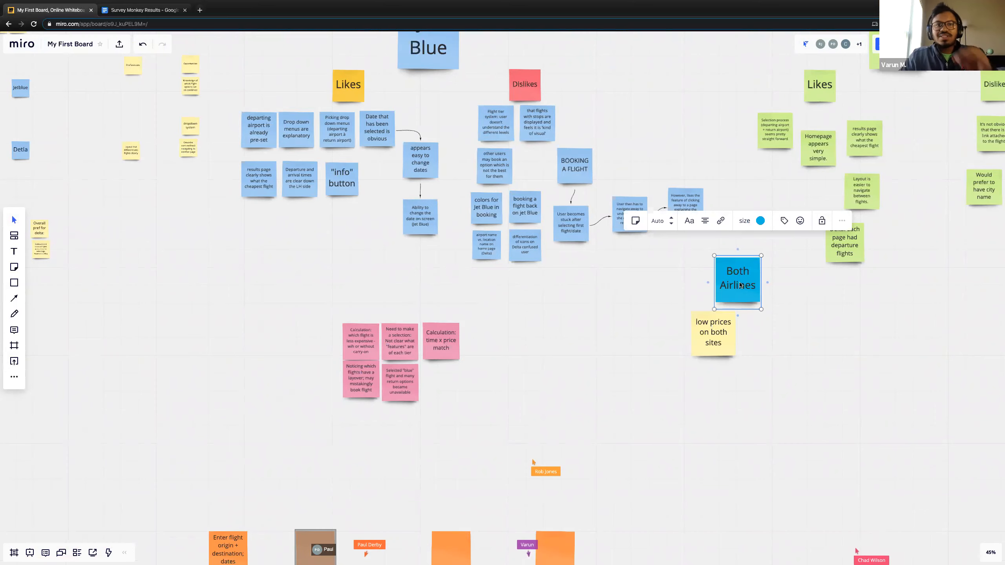
key("ctrl+v")
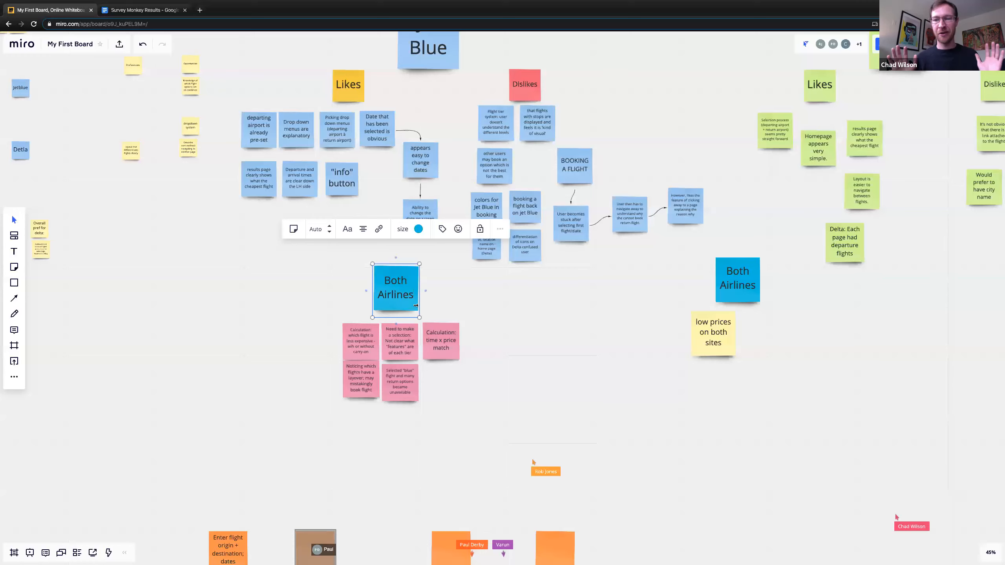
left_click_drag(412, 300, 405, 300)
Replace the text of the copied "Both Airlines" note with "Challenges"
double_click(402, 295)
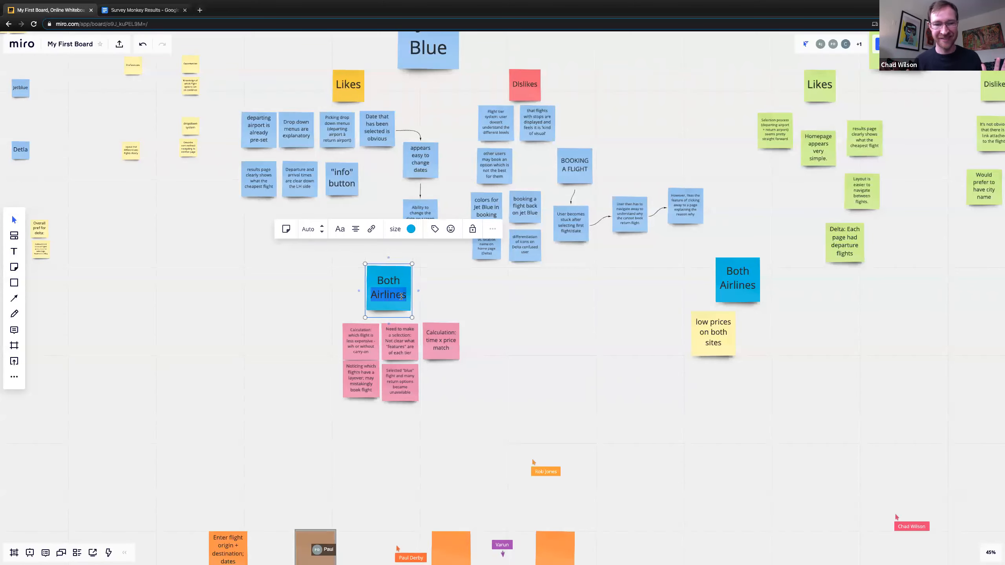
key("BackSpace")
key("BackSpace")
key("BackSpace")
key("BackSpace")
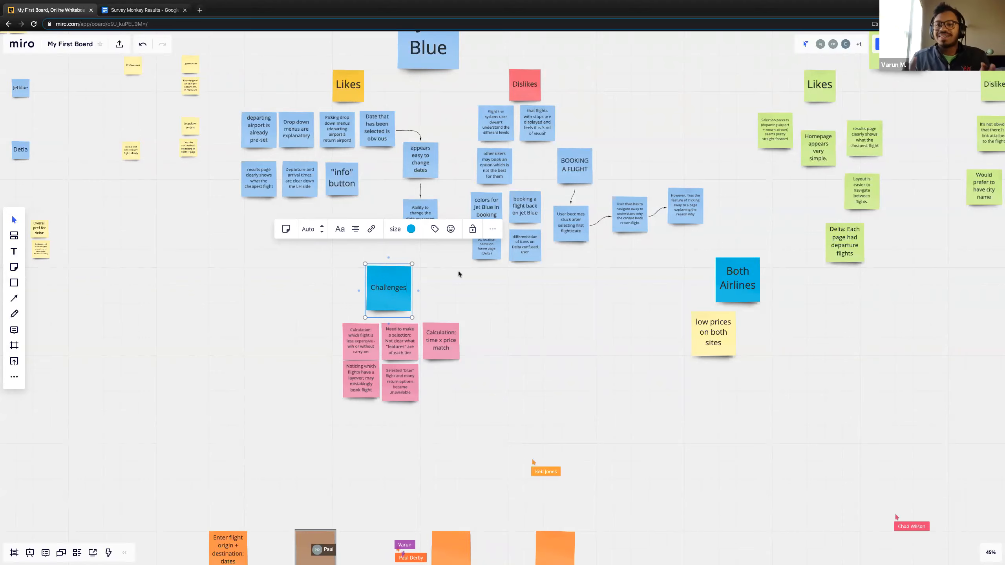
Recolor the "Challenges" note olive green and move it up and left, just below the Jet Blue likes
left_click(411, 229)
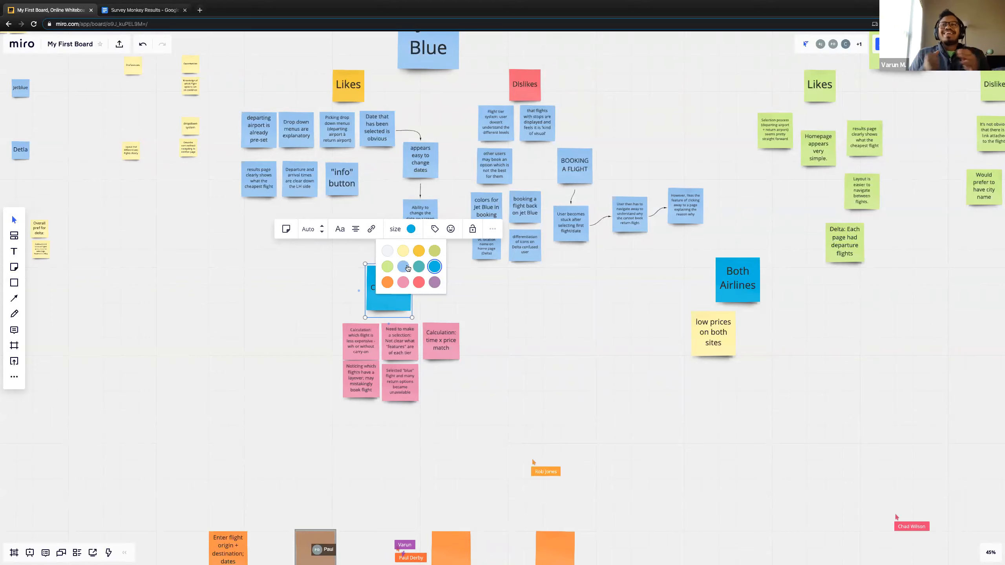
left_click(403, 266)
left_click_drag(381, 289, 334, 260)
left_click(359, 203)
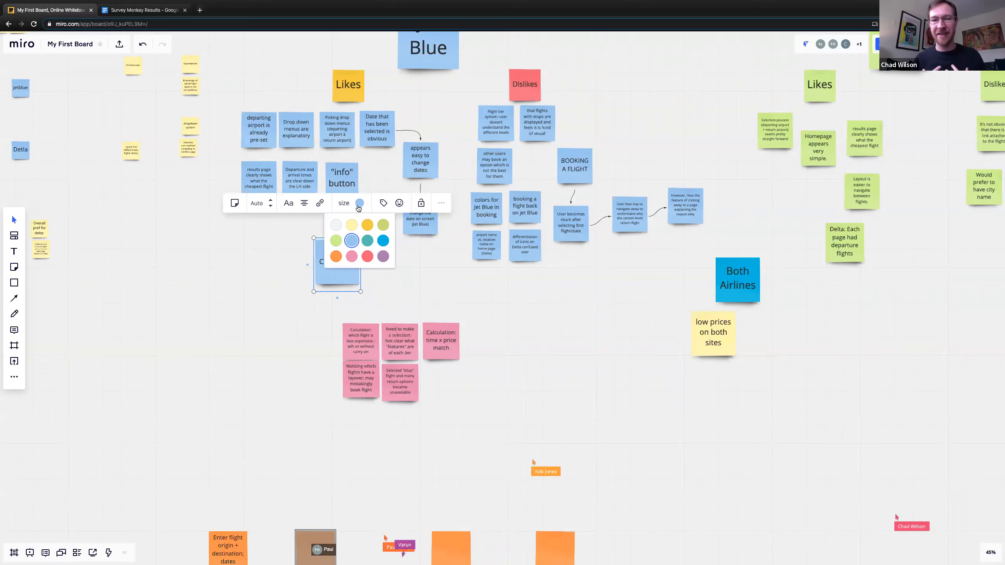
left_click(383, 225)
left_click(424, 323)
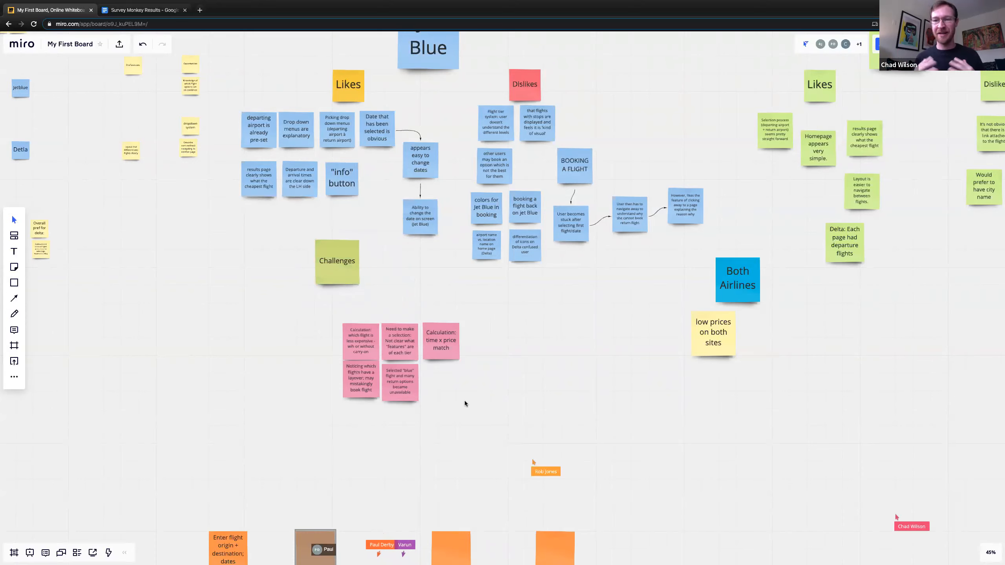
Move the five pink challenge notes together so they sit centered beneath the "Challenges" note
scroll(465, 403, "down", 2)
left_click(393, 372)
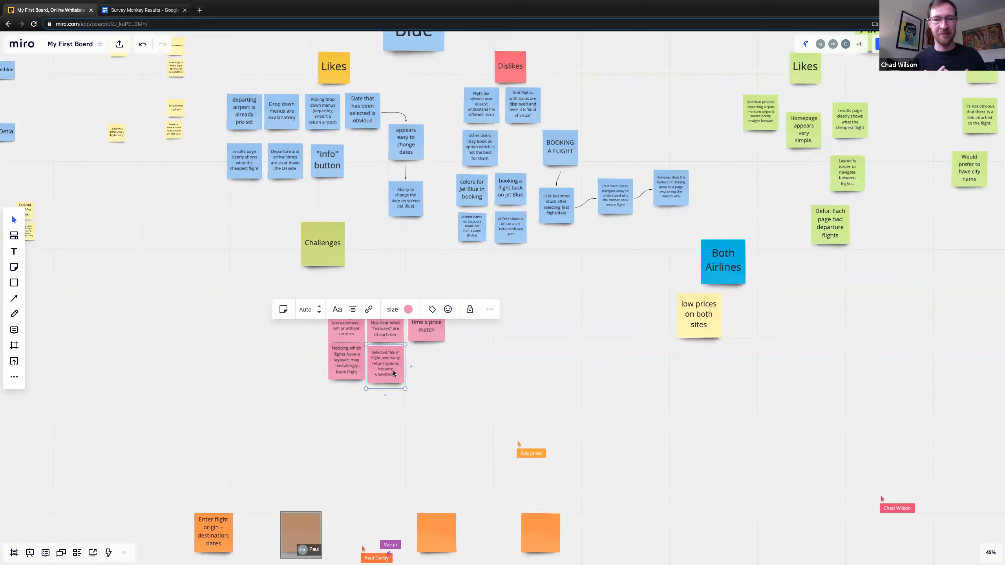
left_click(430, 332, "shift")
left_click(343, 337, "shift")
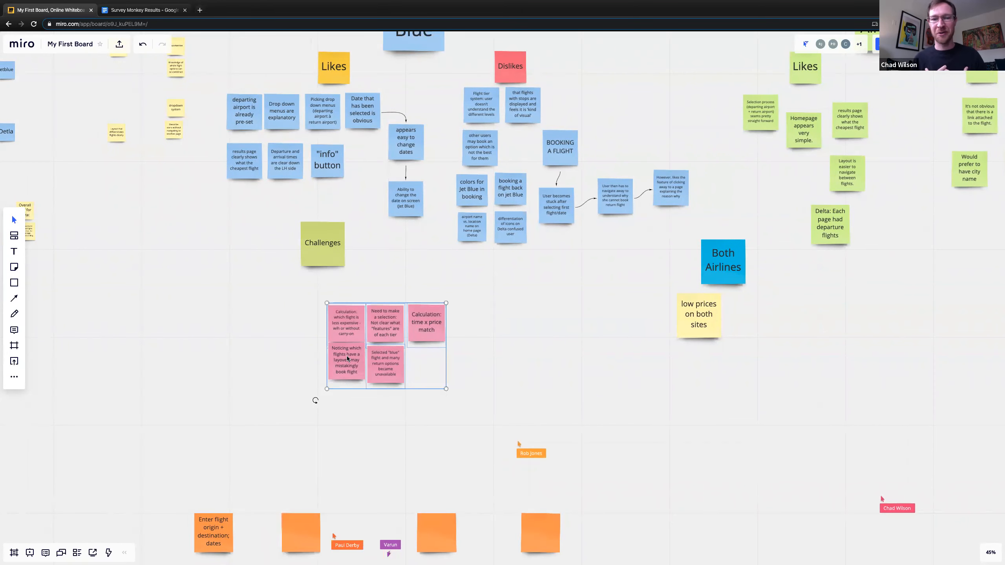
left_click(382, 332, "shift")
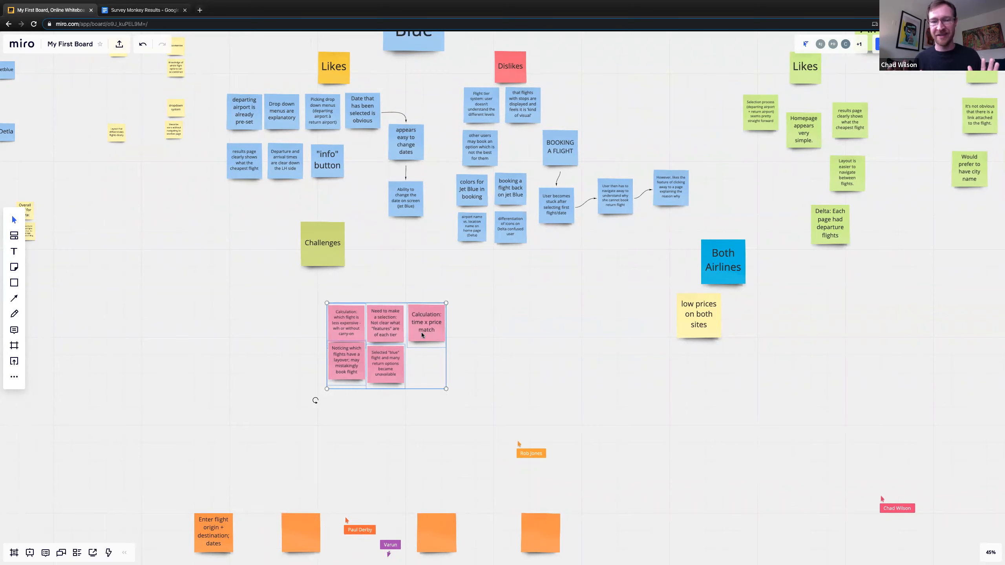
left_click_drag(421, 332, 341, 322)
left_click(399, 335)
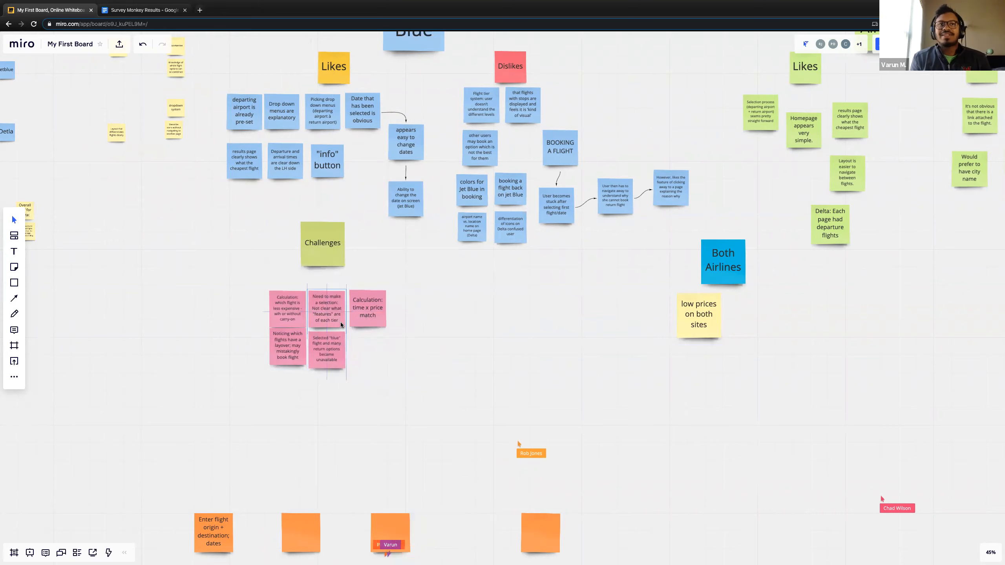
Recolor the five pink challenge notes light blue to match the other Jet Blue notes
left_click(376, 316)
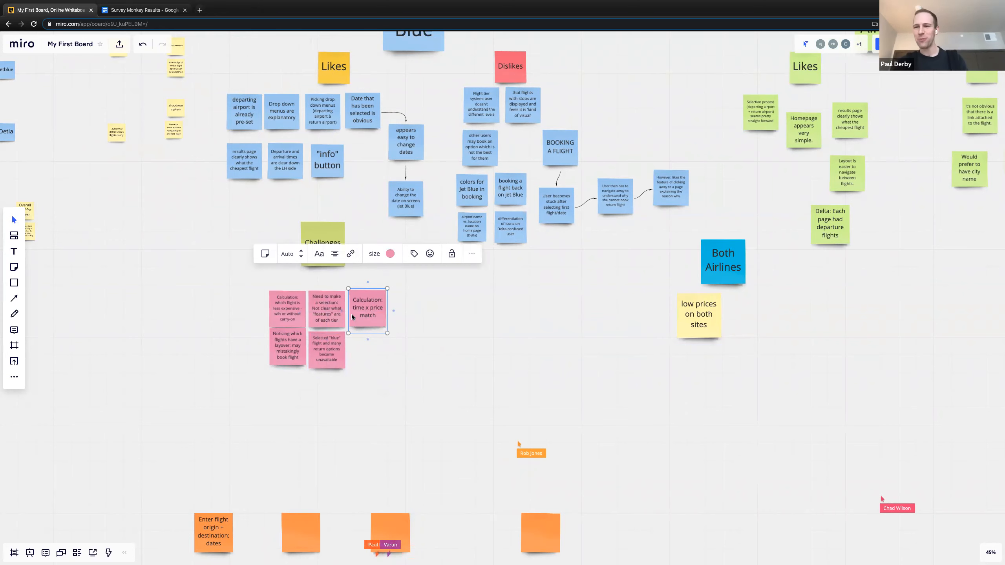
left_click(339, 324, "shift")
left_click(289, 350, "shift")
left_click(293, 294, "shift")
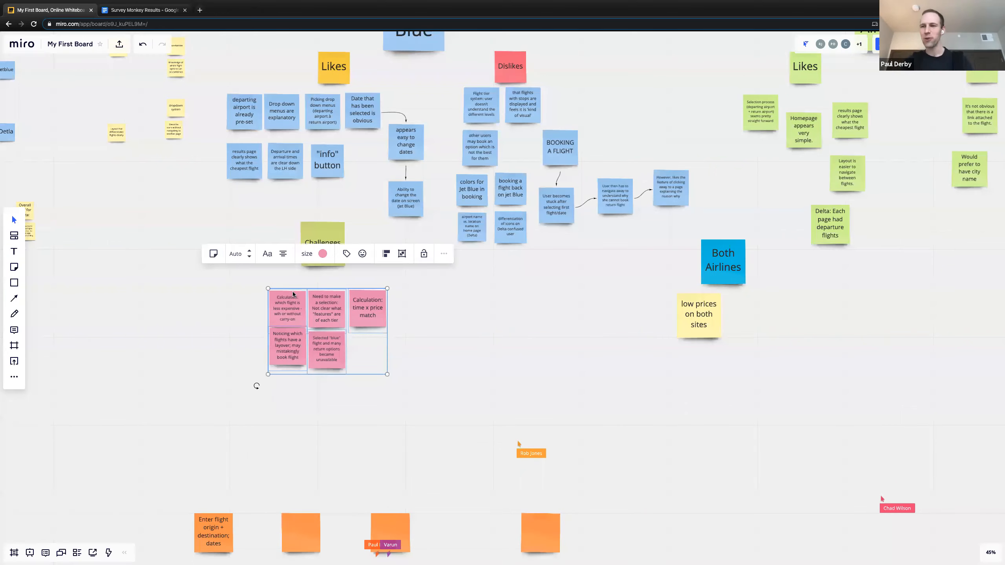
left_click(323, 254)
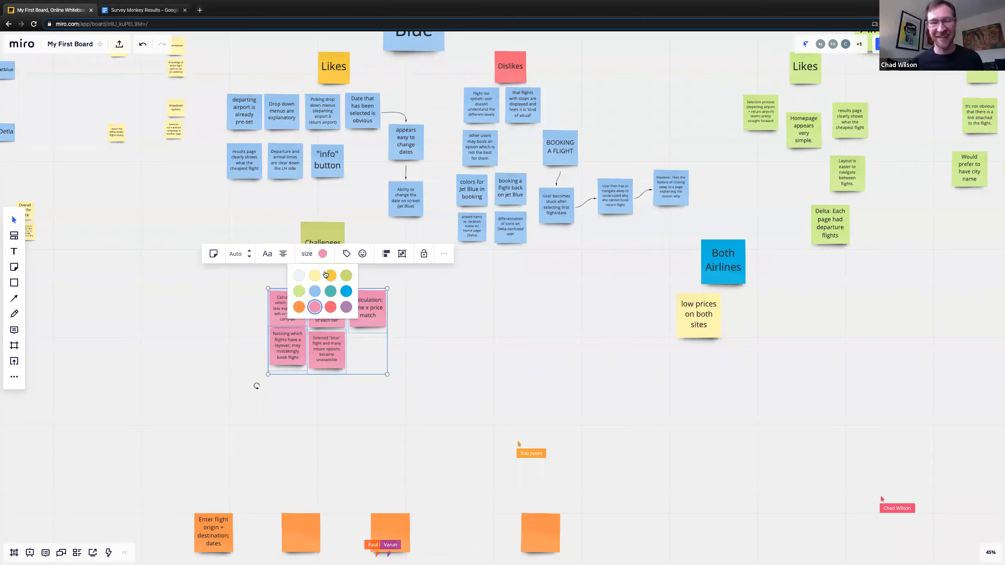
left_click(316, 293)
left_click(384, 377)
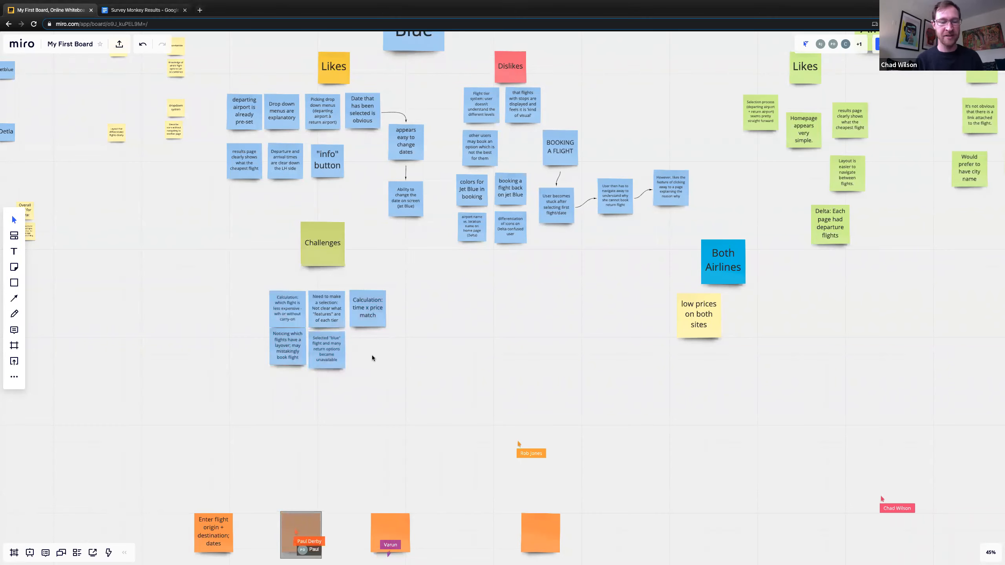
Examine the row of orange booking-step notes below the Jet Blue challenges
scroll(471, 346, "down", 2)
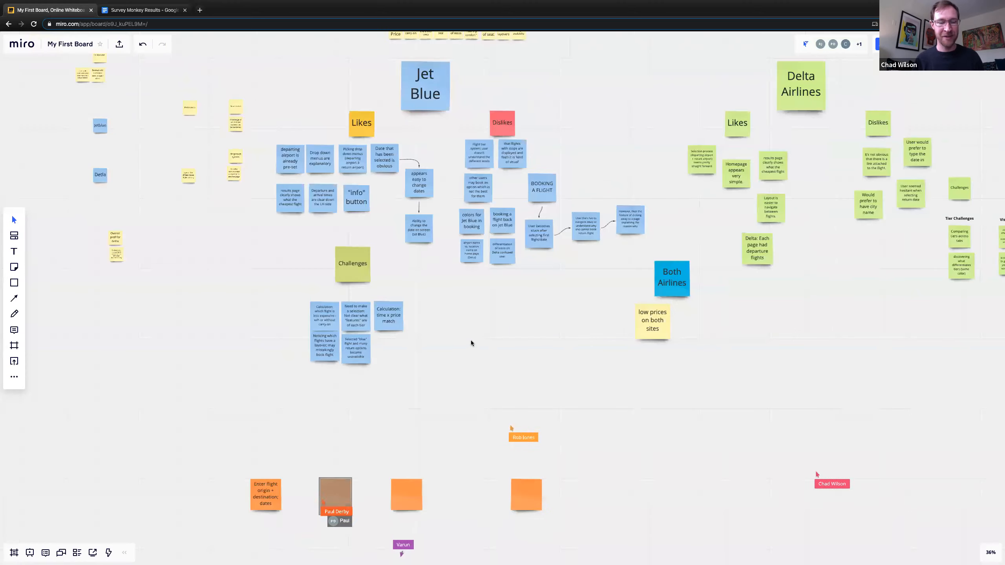
left_click_drag(444, 355, 511, 240)
scroll(511, 240, "down", 3)
scroll(511, 241, "left", 1)
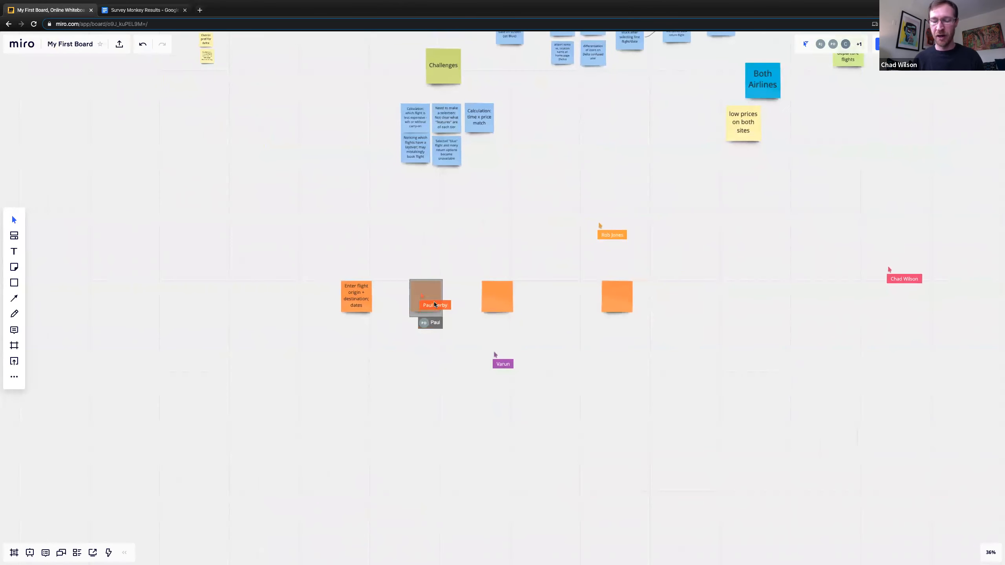
scroll(432, 305, "up", 3)
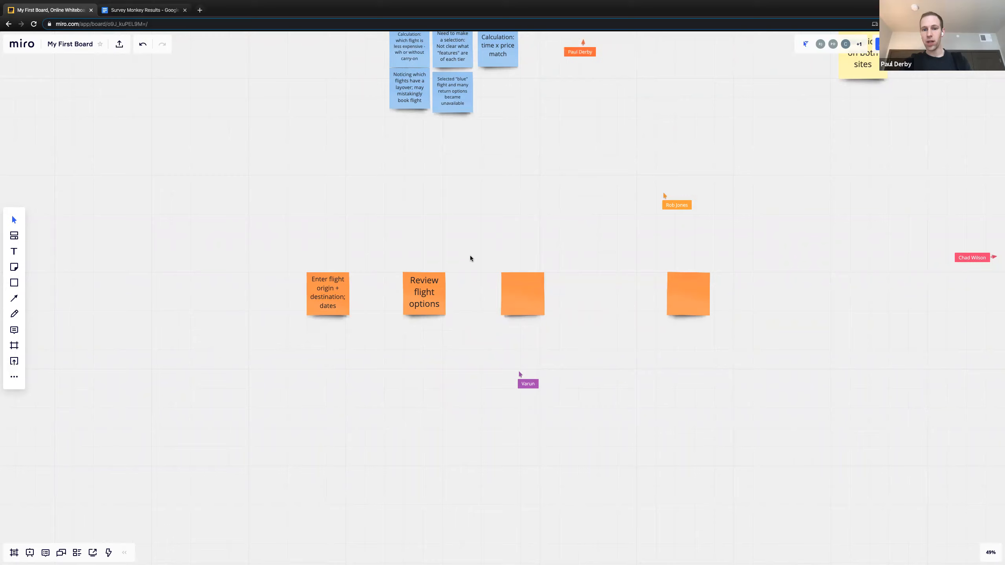
scroll(480, 53, "down", 5)
scroll(611, 124, "up", 3)
Examine the yellow "Needs" notes above the Jet Blue heading and how they are grouped
scroll(613, 123, "up", 10)
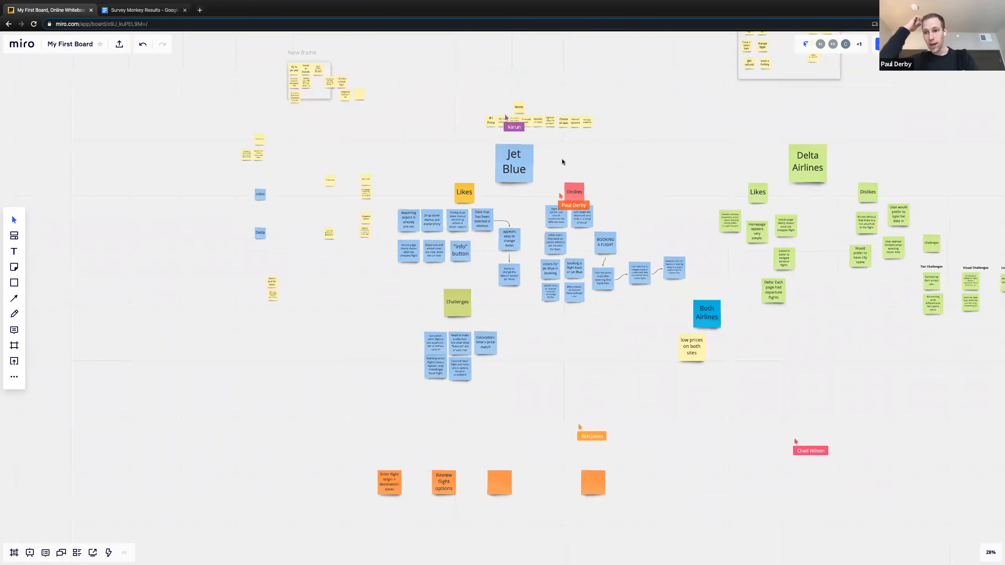
scroll(562, 159, "up", 5)
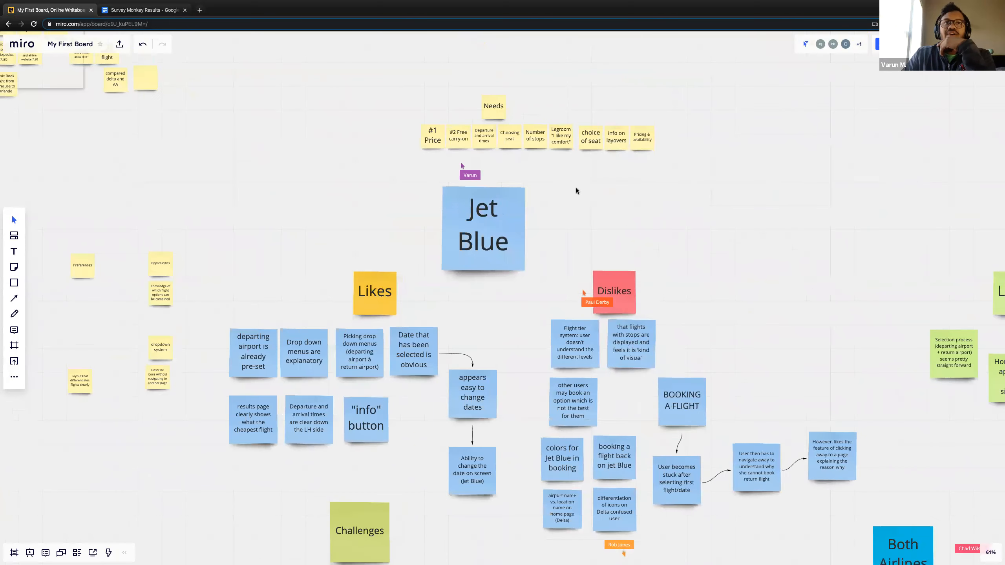
scroll(576, 187, "up", 1)
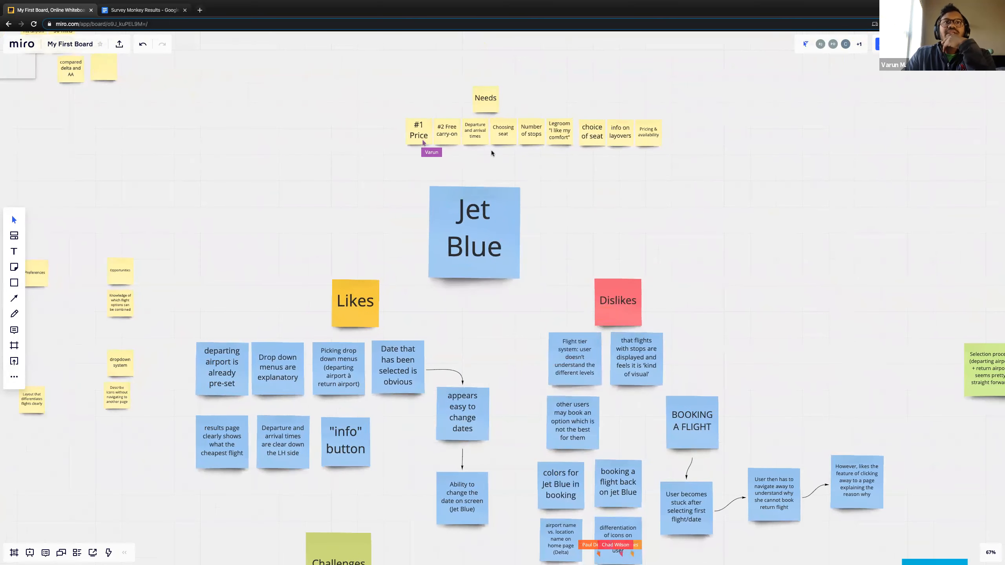
scroll(543, 184, "up", 5)
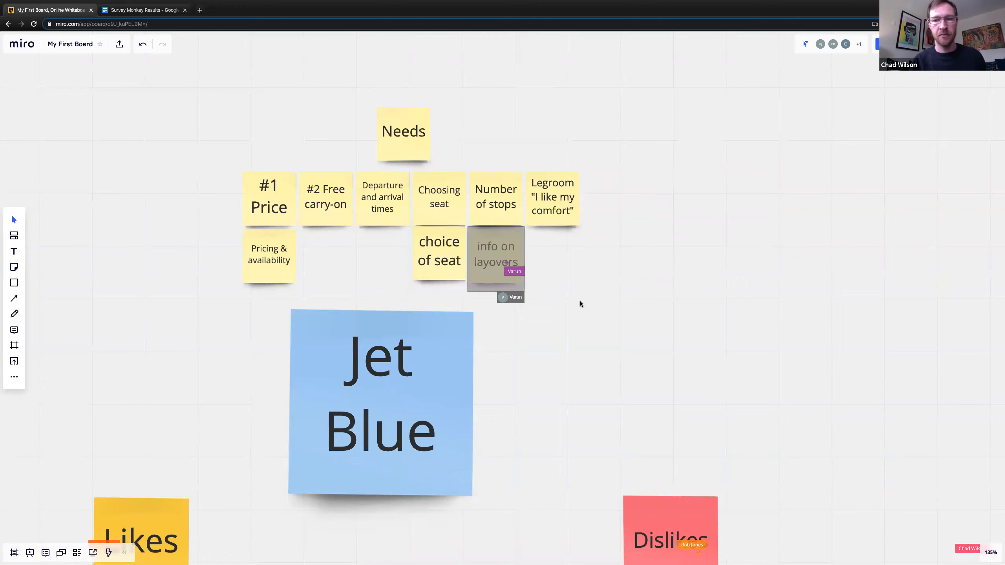
left_click_drag(608, 357, 631, 300)
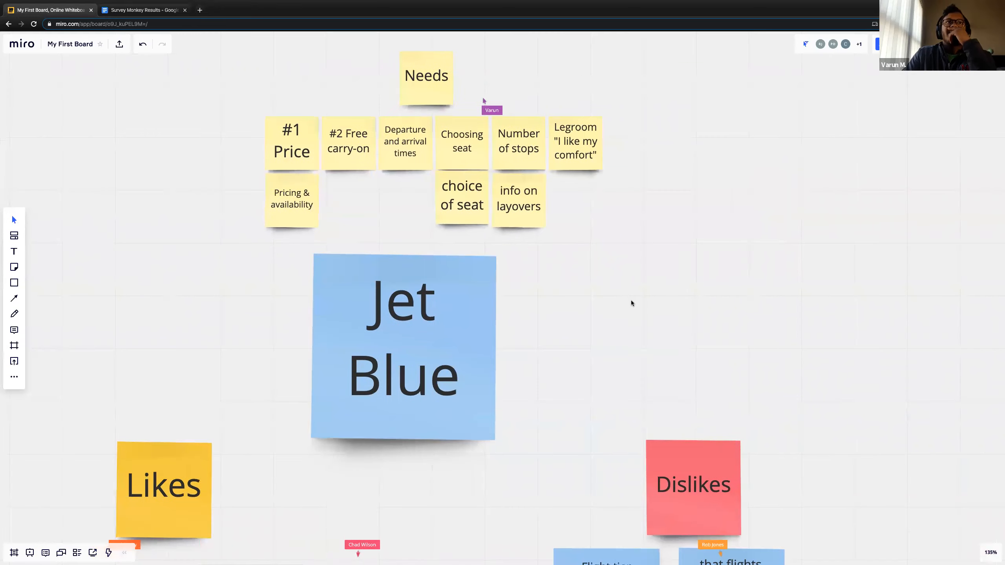
scroll(630, 305, "down", 4)
scroll(629, 310, "down", 5)
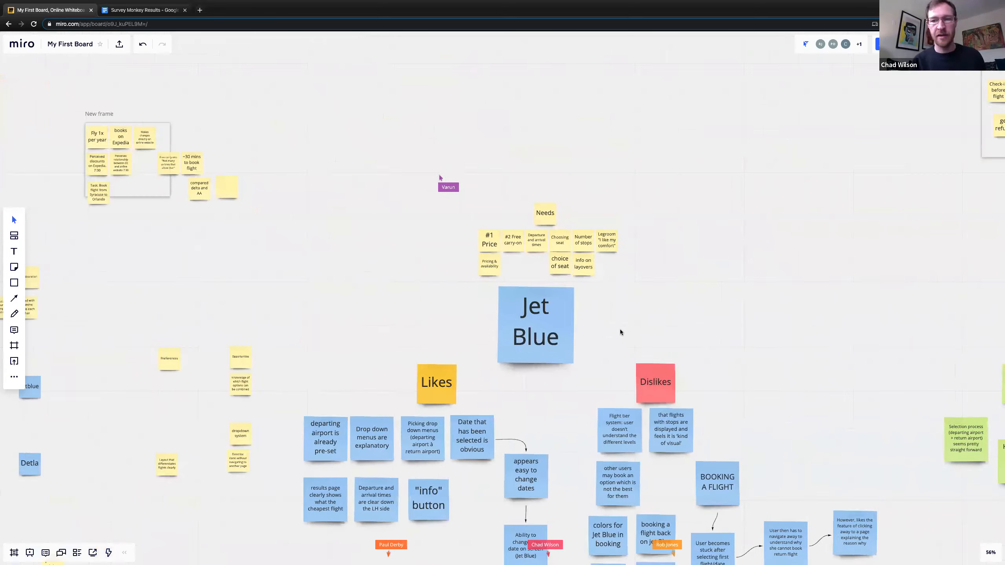
scroll(641, 204, "down", 3)
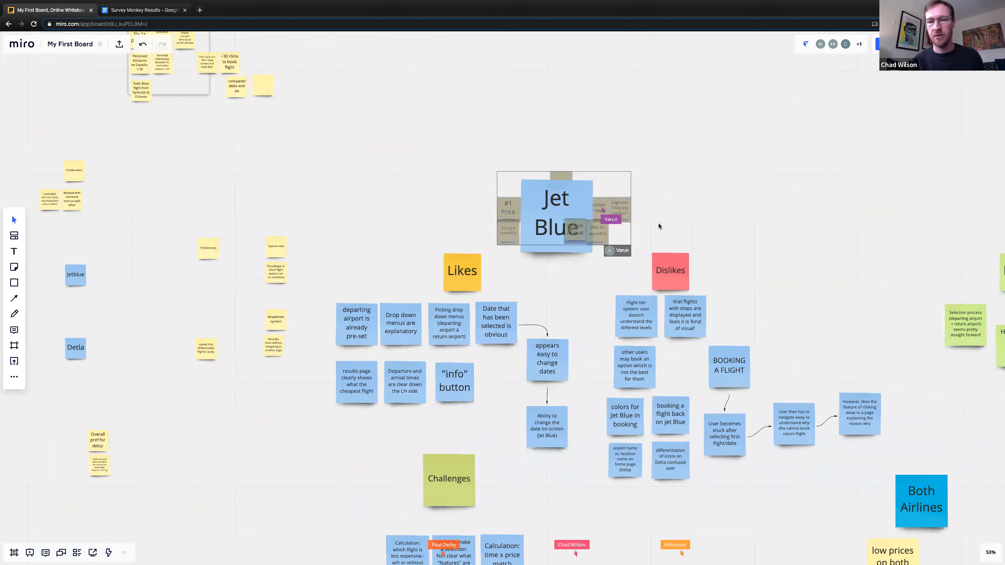
Try moving the "BOOKING A FLIGHT" note above the Dislikes cluster, and undo the move
left_click_drag(734, 370, 738, 177)
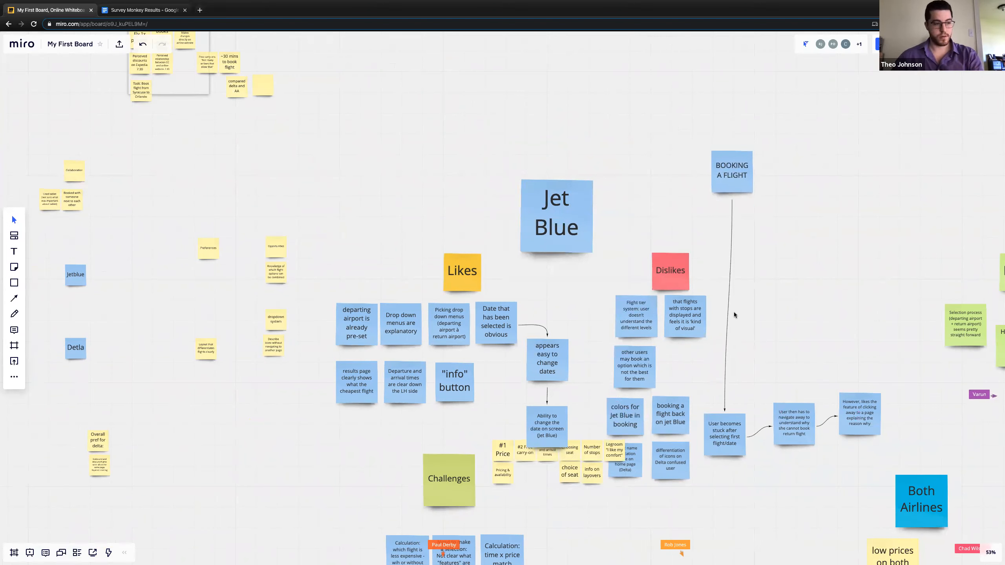
key("ctrl+z")
Examine the "Needs" notes placed between the Jet Blue challenges and the orange booking-step notes
scroll(751, 250, "down", 10)
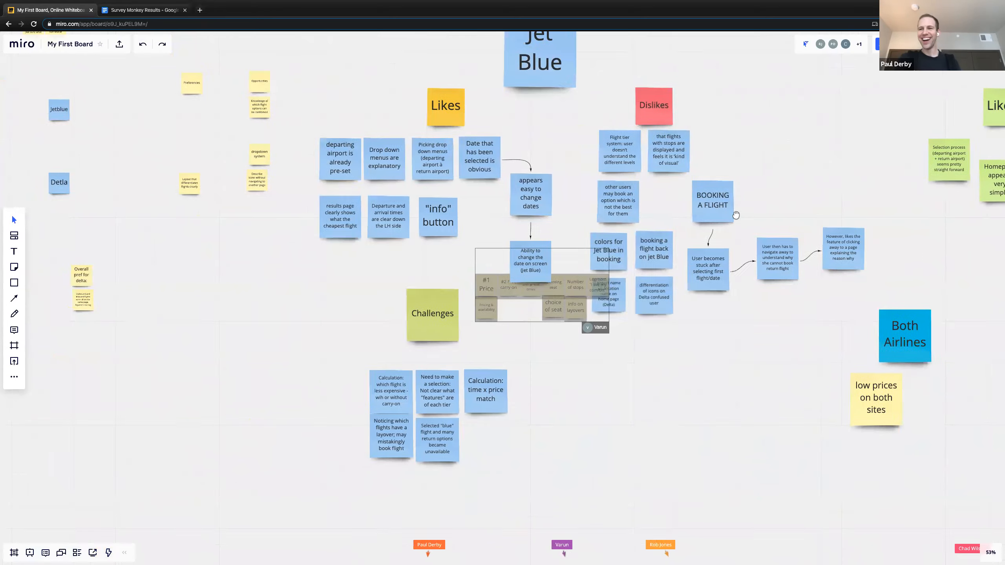
scroll(595, 240, "down", 4)
scroll(595, 240, "left", 2)
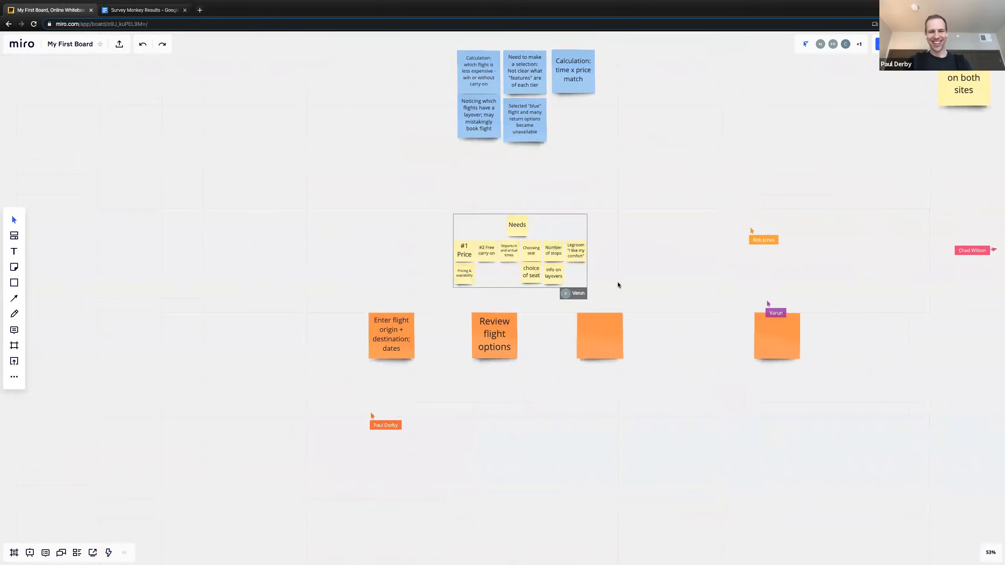
scroll(633, 238, "up", 2)
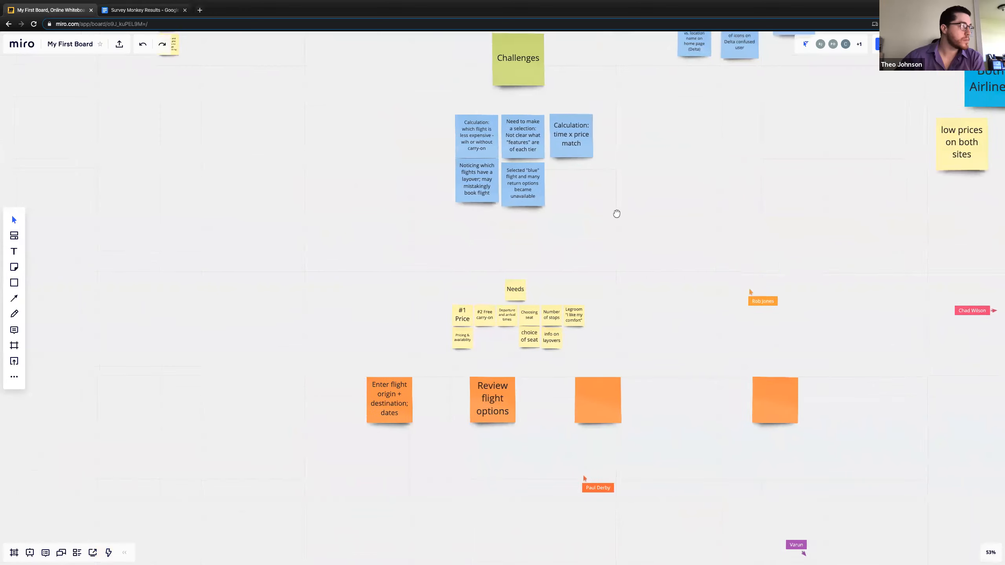
scroll(615, 277, "right", 2)
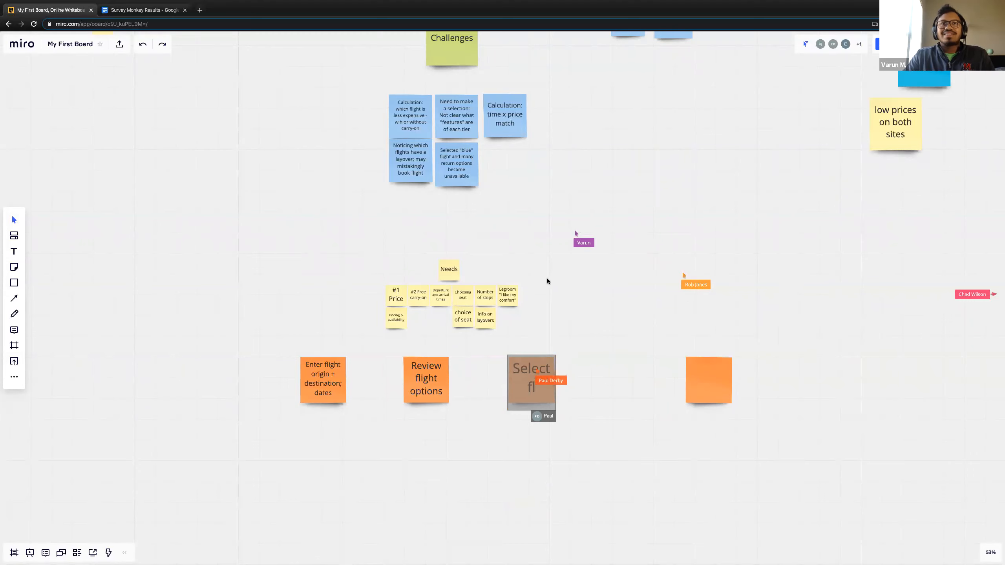
scroll(565, 262, "up", 4)
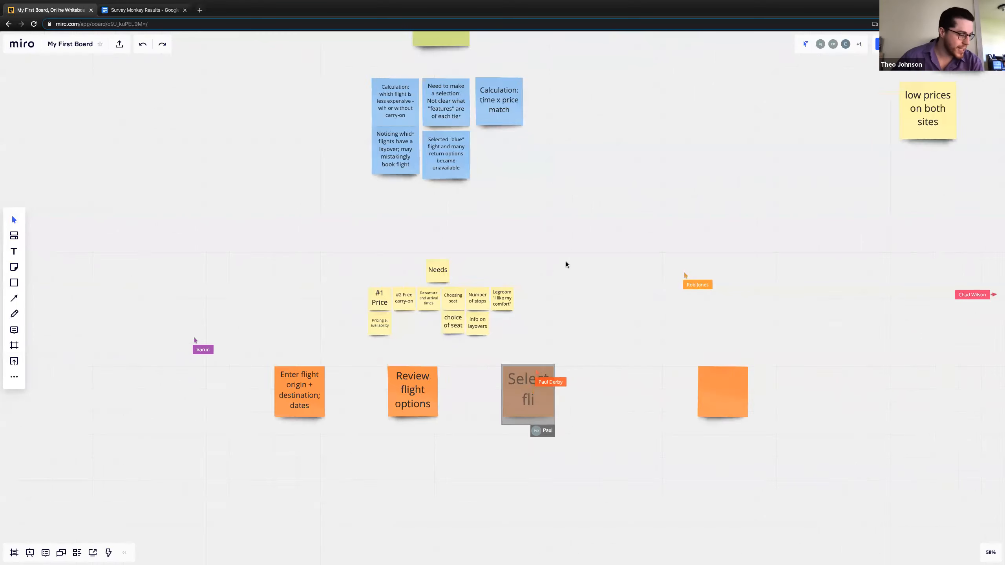
scroll(598, 316, "down", 3)
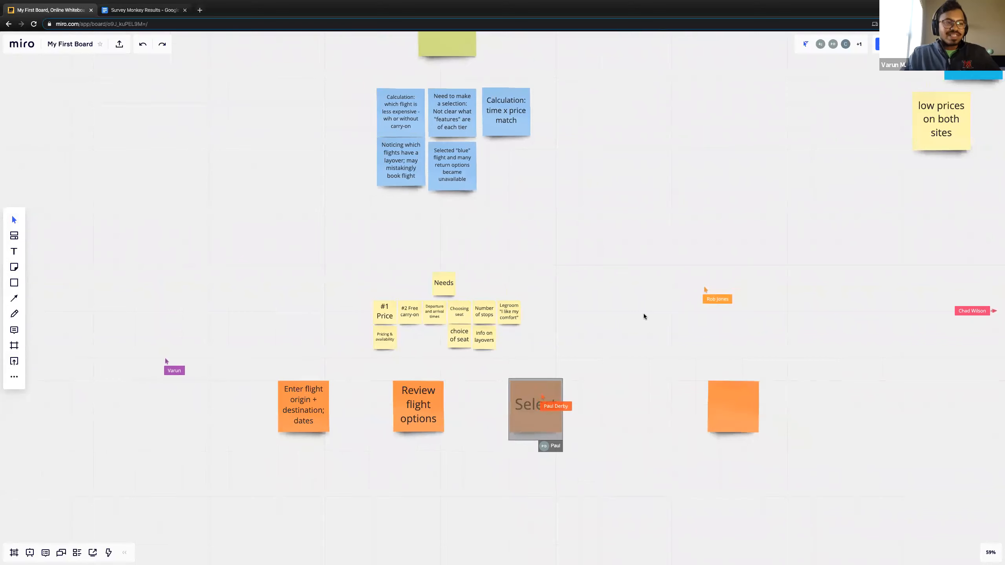
left_click_drag(645, 308, 615, 301)
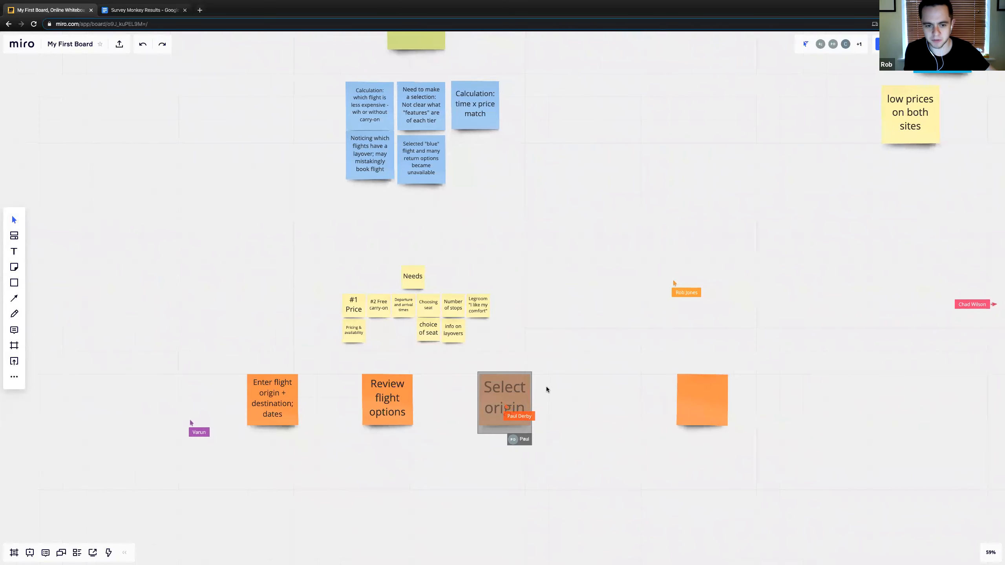
scroll(646, 293, "down", 3)
scroll(645, 293, "left", 3)
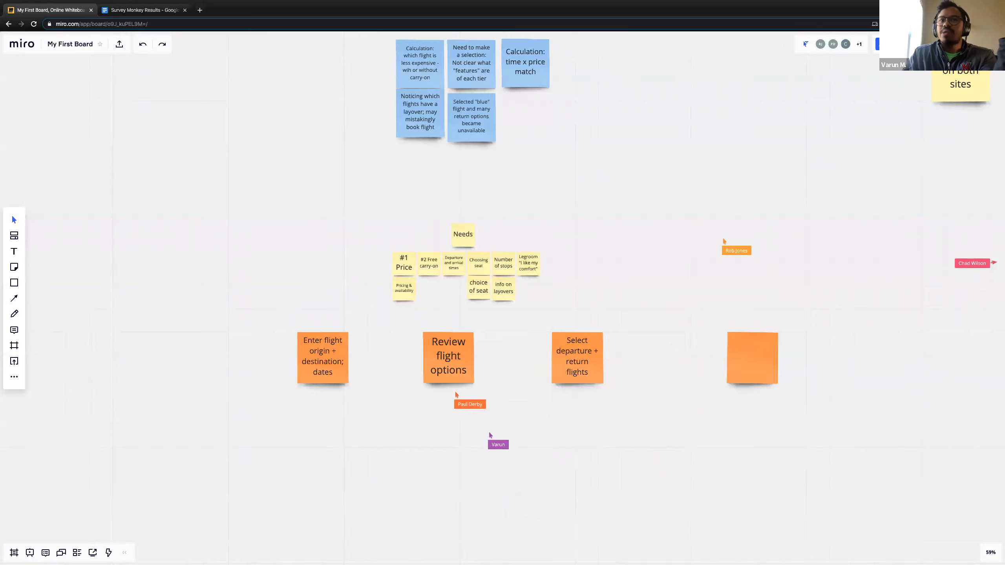
Review the orange booking-step notes against the Jet Blue and "Both Airlines" clusters above them
scroll(629, 395, "down", 3)
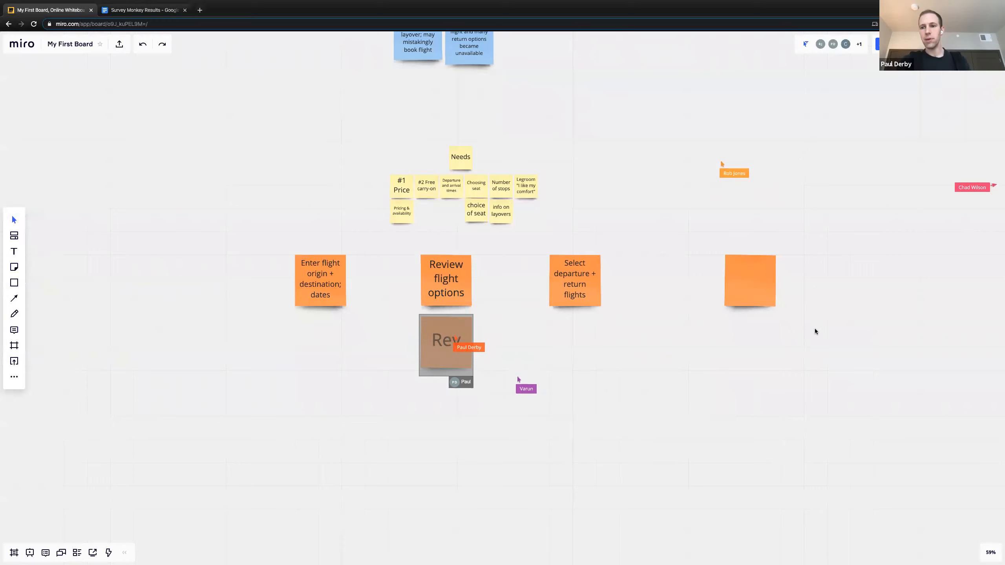
scroll(815, 328, "down", 5)
left_click_drag(751, 286, 521, 368)
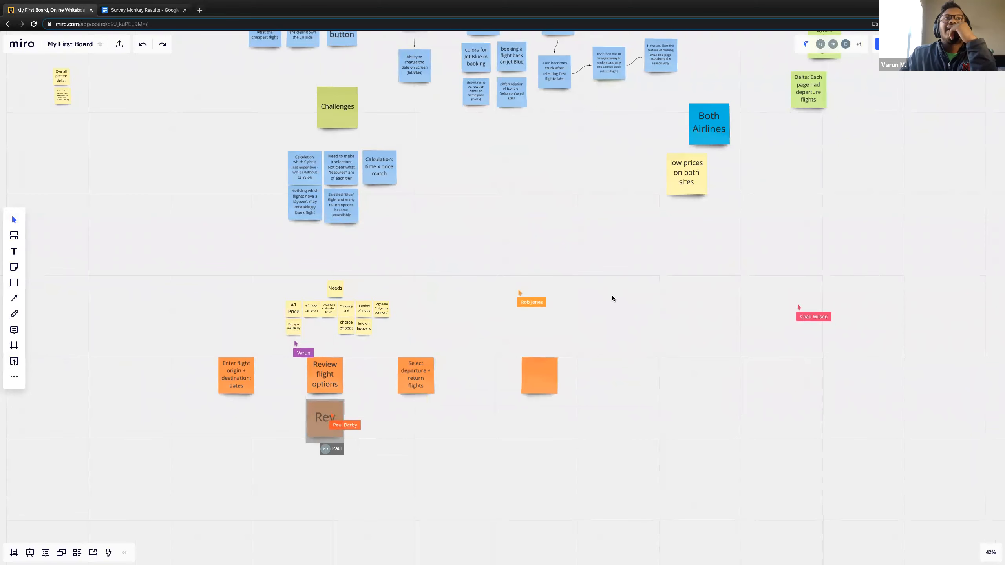
scroll(612, 295, "up", 5)
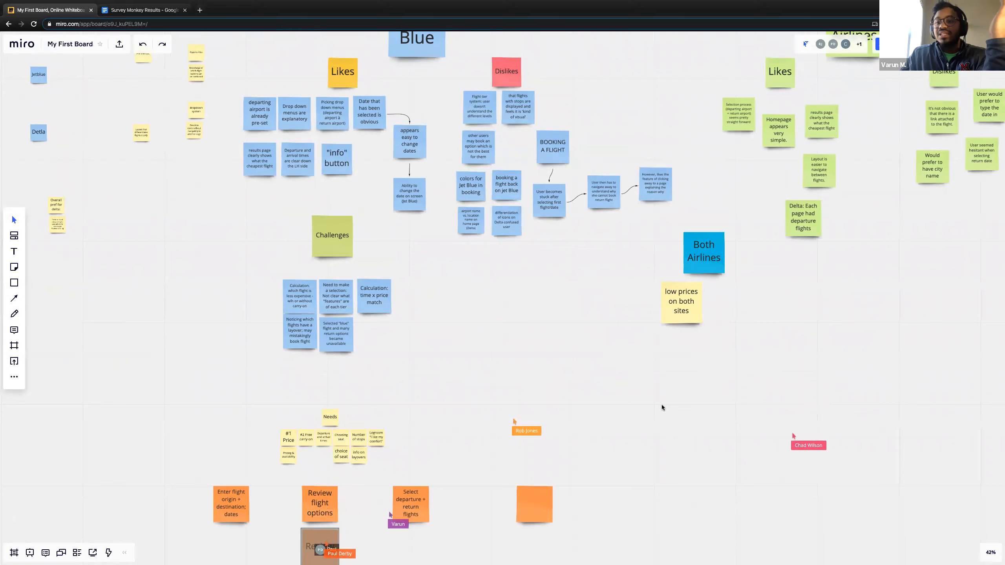
scroll(713, 391, "down", 3)
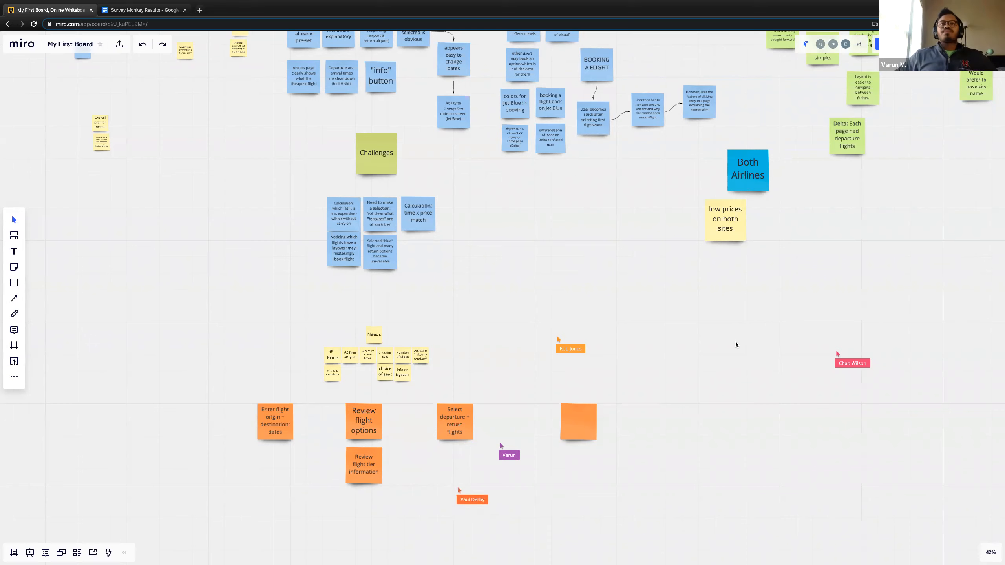
left_click_drag(657, 343, 707, 309)
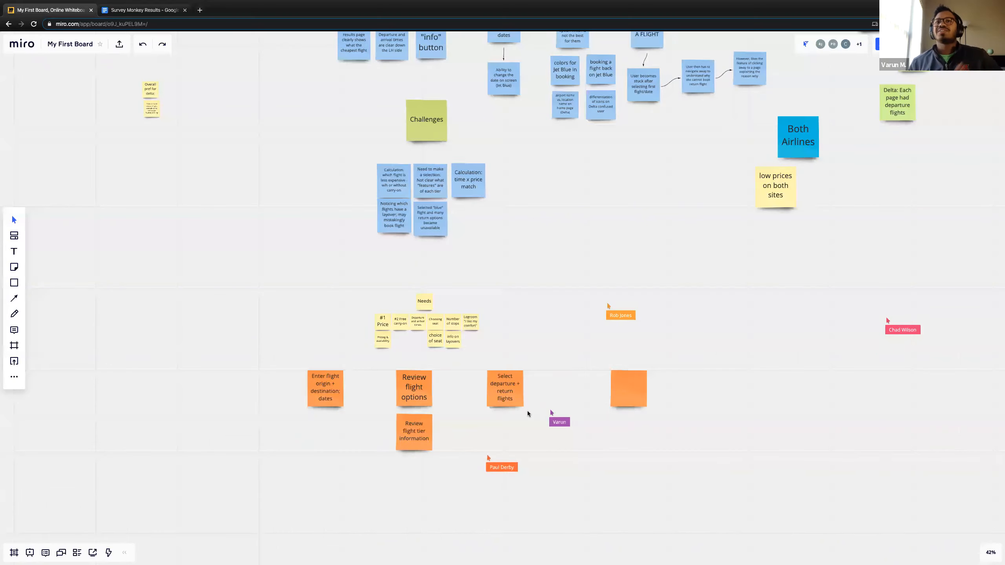
Examine how the Needs notes and orange booking steps line up with the Jet Blue and Delta Airlines clusters
left_click(512, 399)
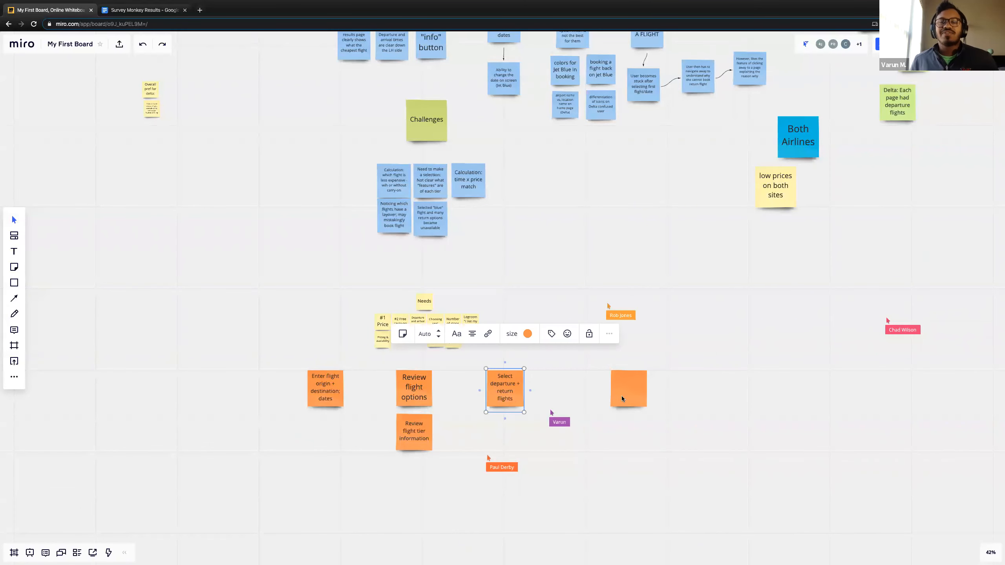
left_click(588, 431)
scroll(588, 431, "up", 4)
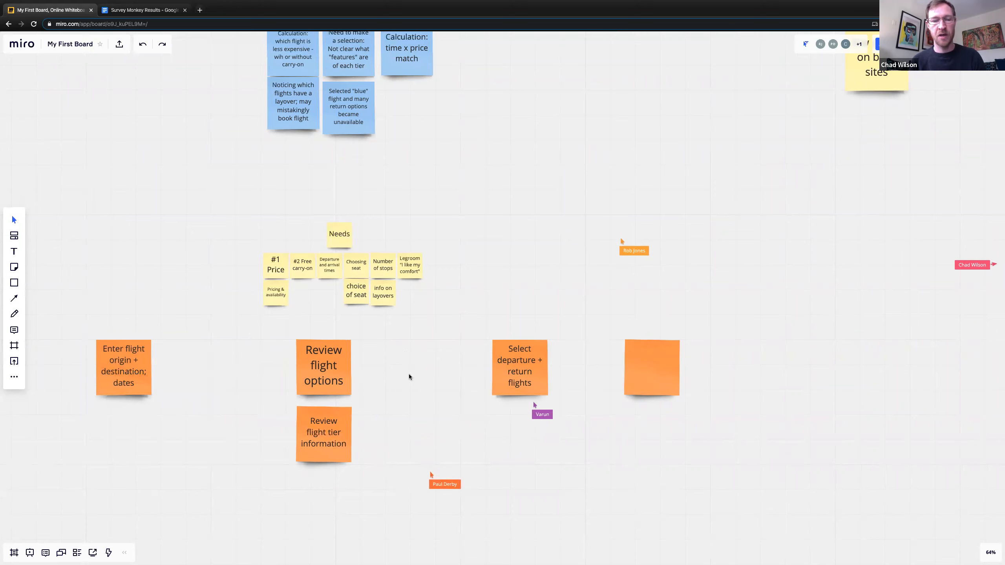
scroll(409, 377, "down", 8)
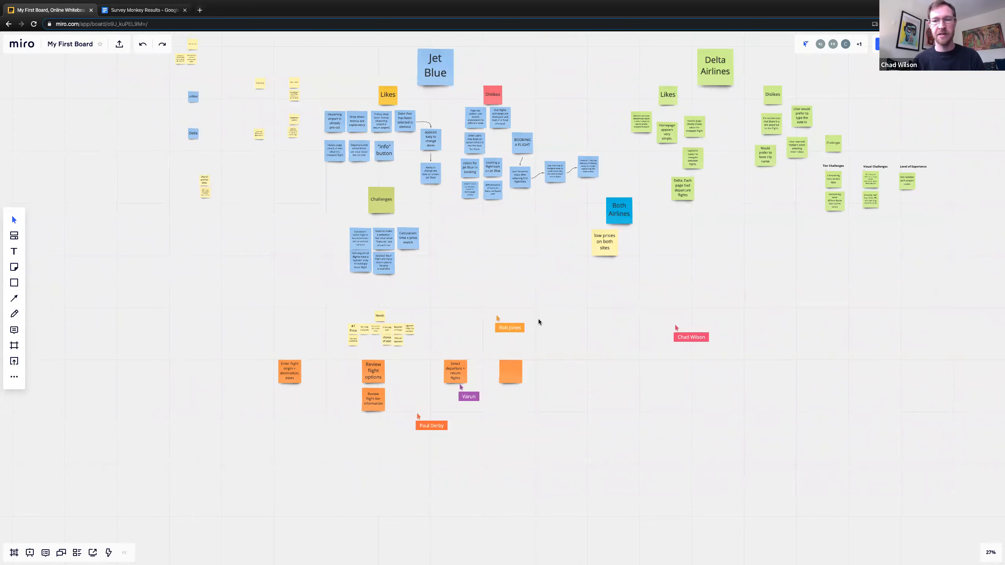
scroll(539, 322, "up", 2)
scroll(583, 298, "down", 2)
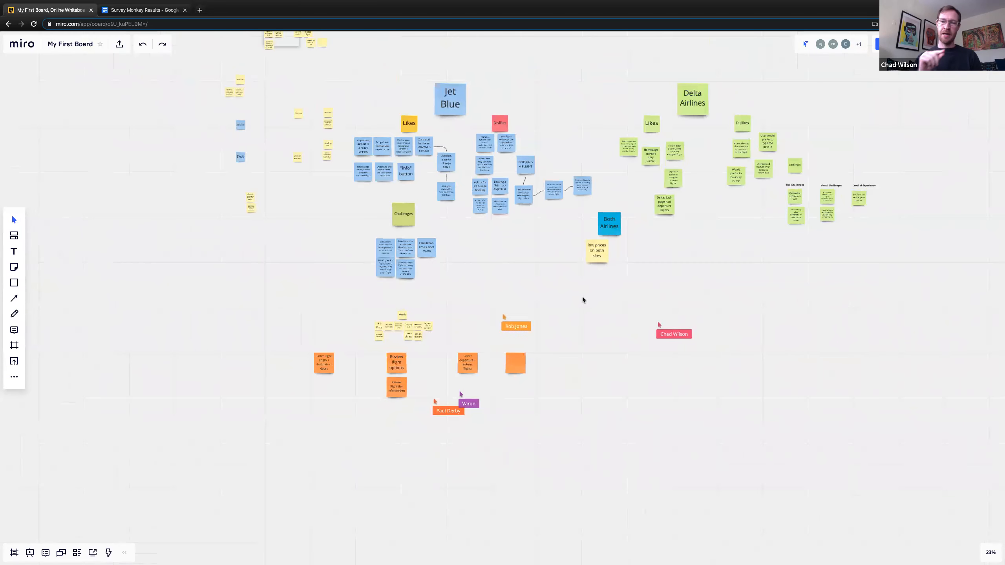
left_click_drag(601, 321, 497, 419)
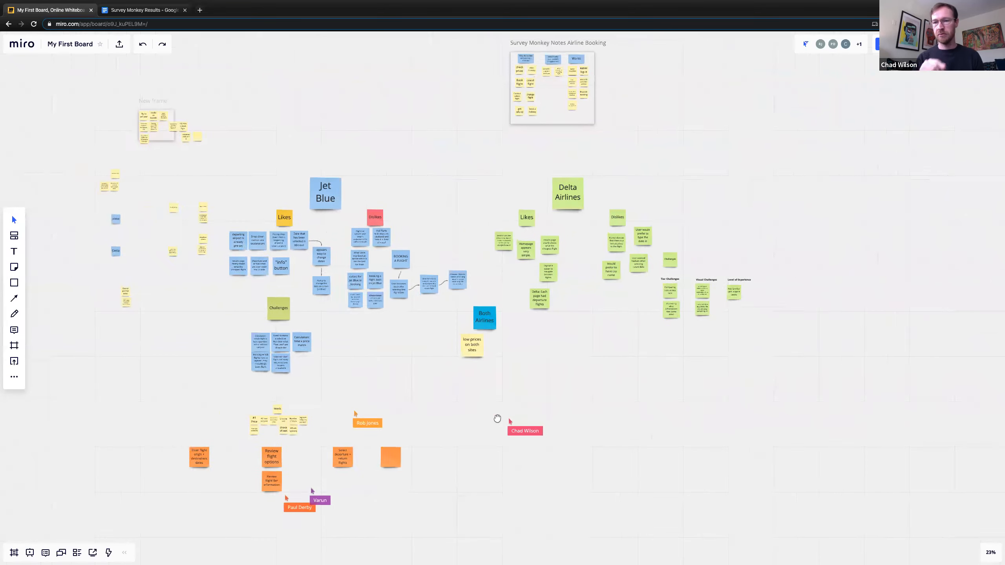
scroll(499, 419, "up", 3)
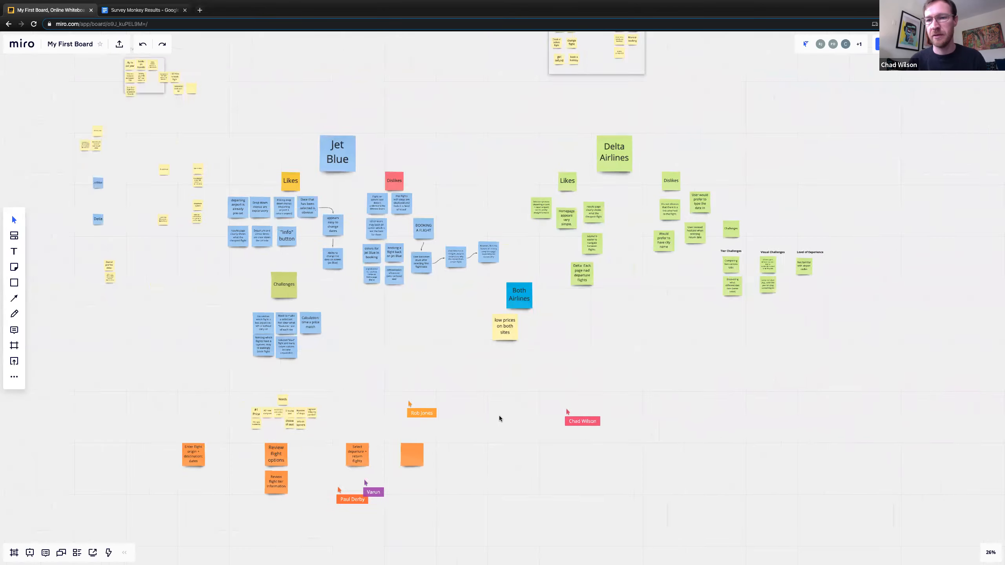
left_click_drag(567, 365, 569, 335)
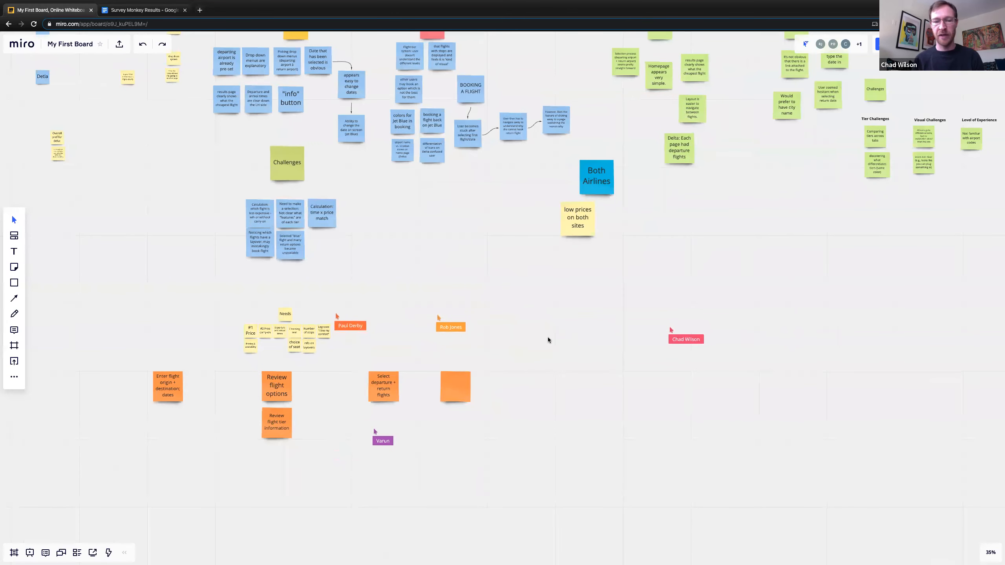
scroll(546, 342, "up", 5)
left_click_drag(502, 356, 667, 311)
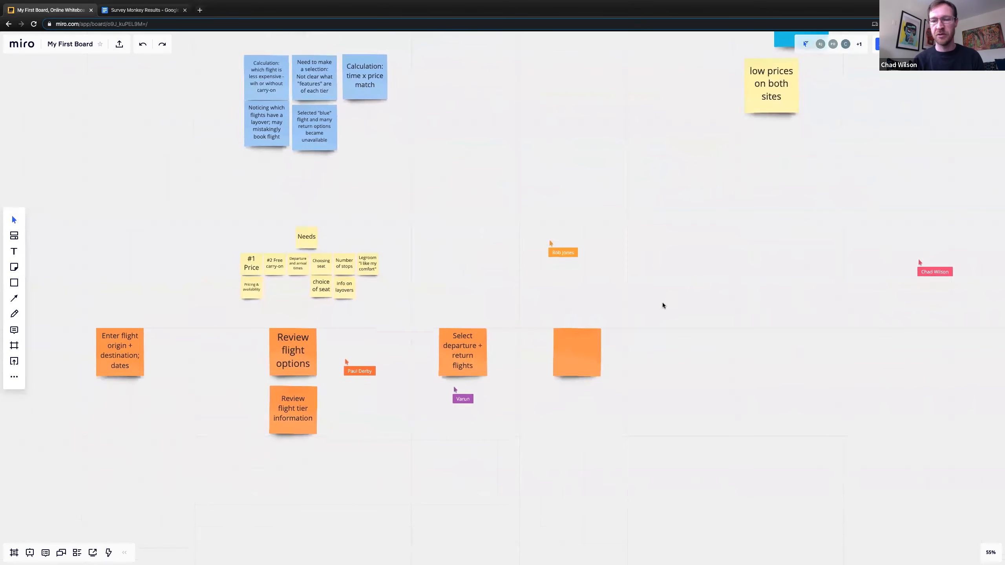
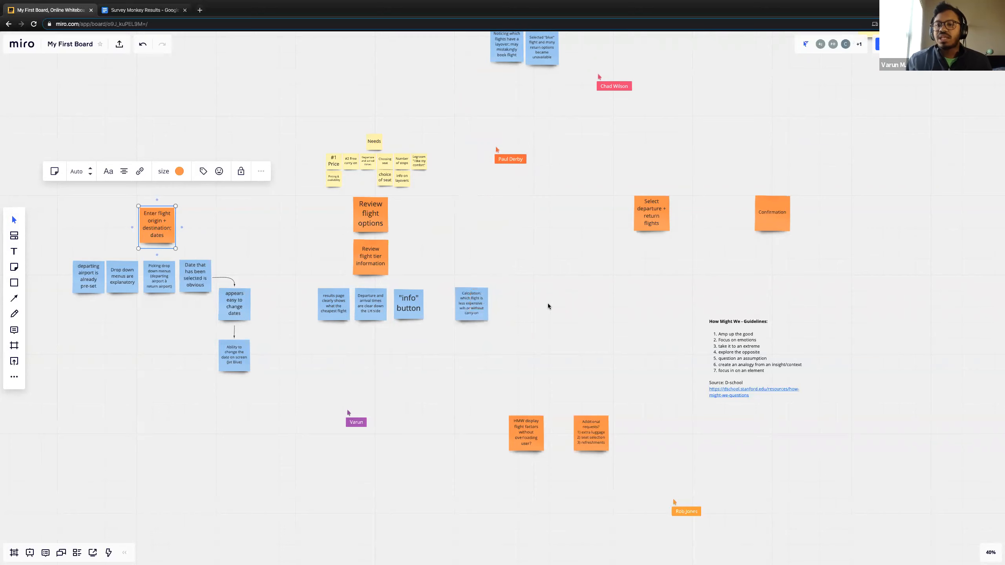
Move the "How Might We - Guidelines" text block lower, clear of the booking-step columns
left_click_drag(431, 364, 491, 341)
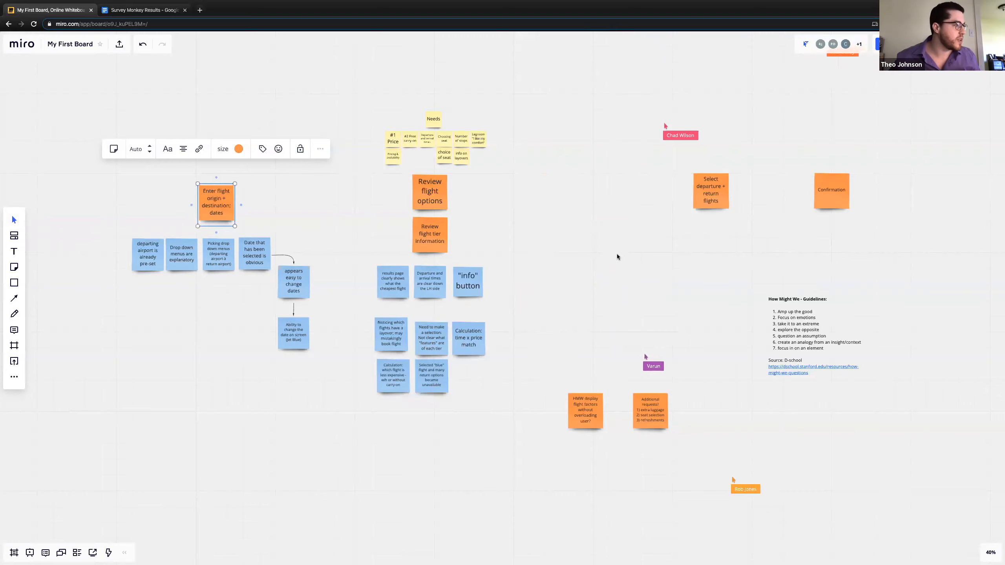
left_click_drag(799, 325, 832, 482)
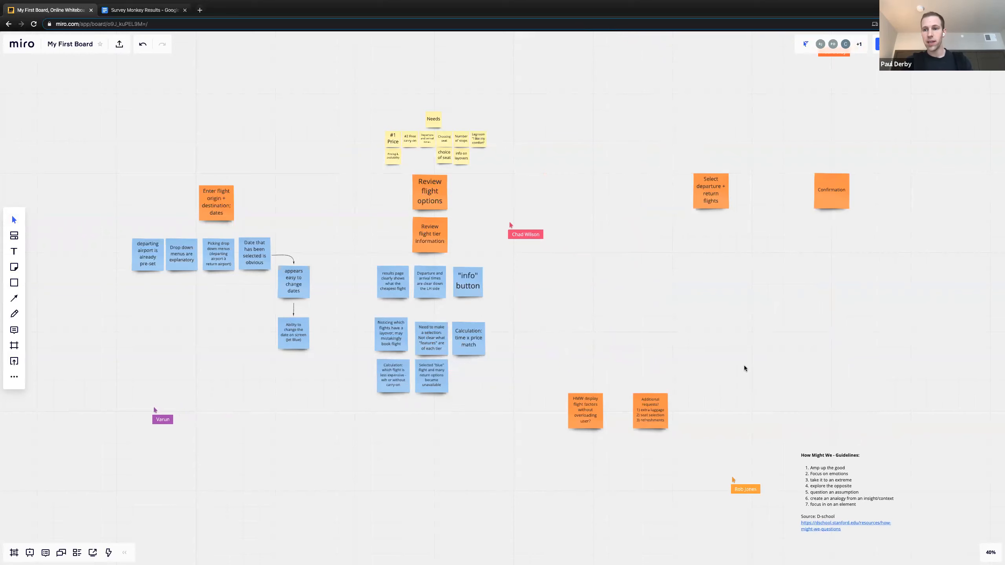
left_click_drag(567, 328, 603, 331)
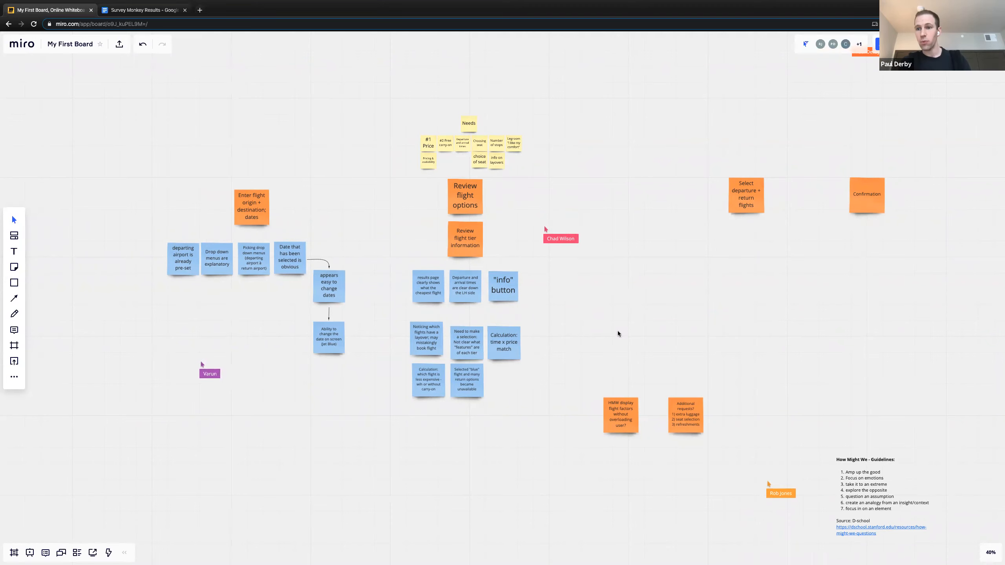
Move the "Delta: Each page had departure flights" note beneath the orange "Select departure + return flights" step
left_click_drag(739, 296, 540, 458)
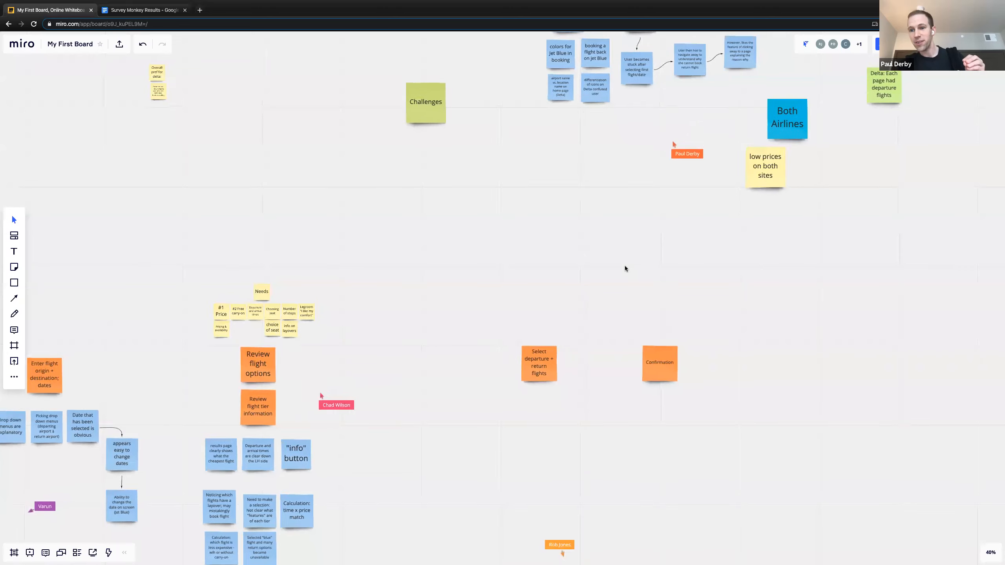
left_click_drag(565, 200, 659, 241)
left_click_drag(600, 285, 510, 292)
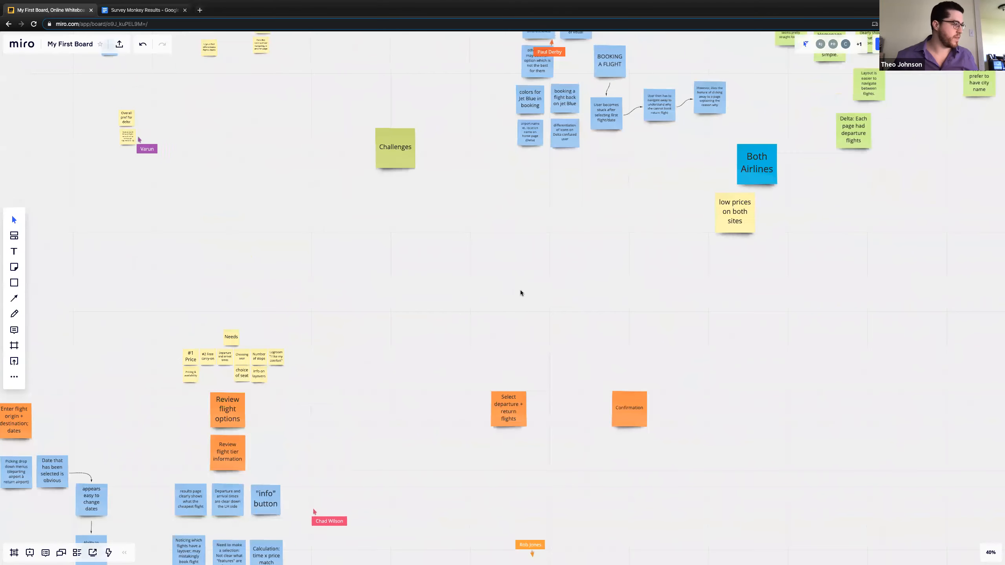
scroll(508, 330, "down", 5)
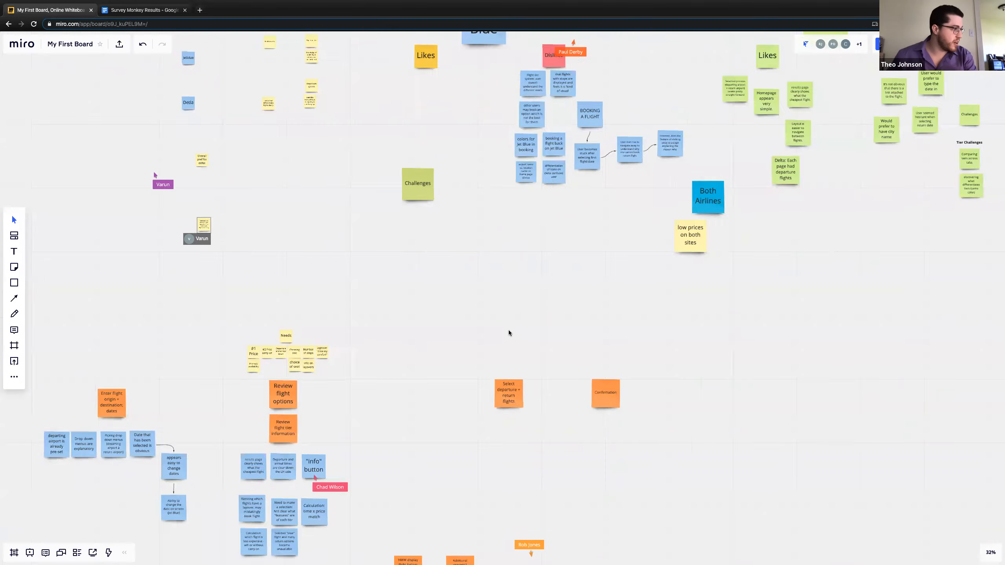
scroll(508, 330, "up", 5)
scroll(509, 329, "down", 4)
left_click_drag(479, 356, 470, 267)
scroll(566, 400, "up", 1)
scroll(567, 400, "down", 2)
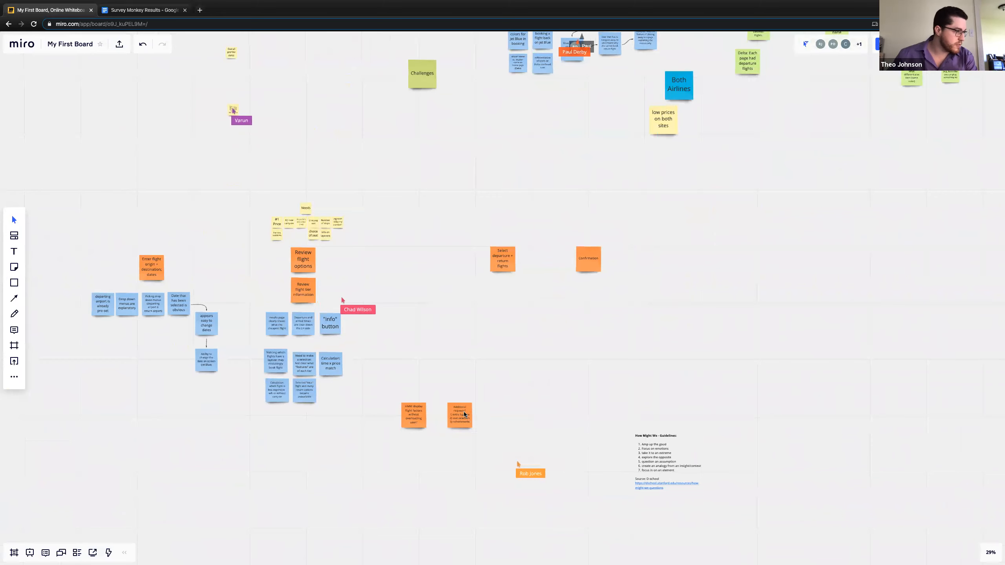
scroll(532, 490, "up", 5)
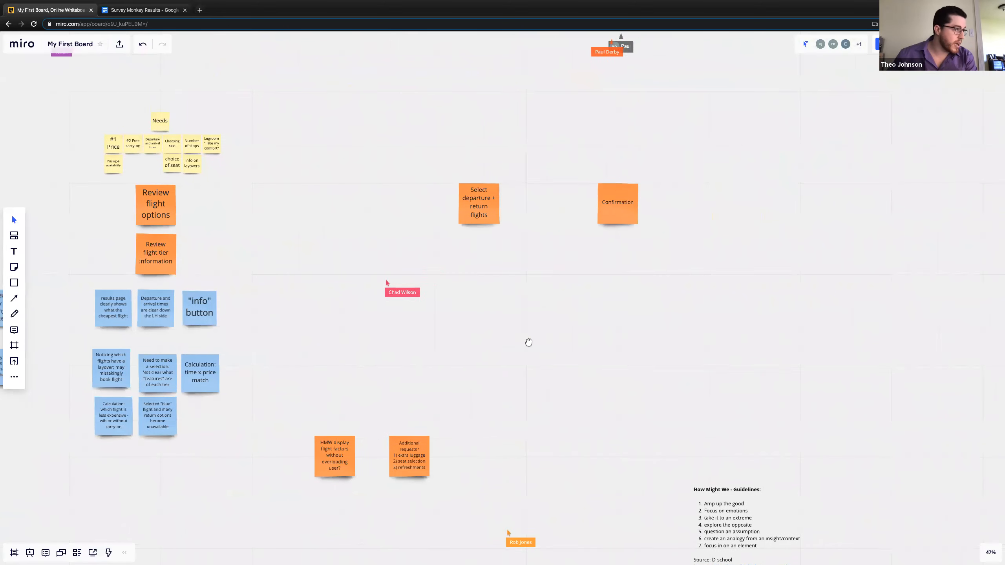
scroll(533, 491, "up", 1)
left_click_drag(700, 241, 701, 338)
left_click_drag(825, 103, 400, 475)
left_click_drag(466, 481, 491, 402)
Move Delta's "Selection process" like under "Select departure + return flights", beside the "Delta: Each page had departure flights" note
left_click_drag(845, 206, 744, 392)
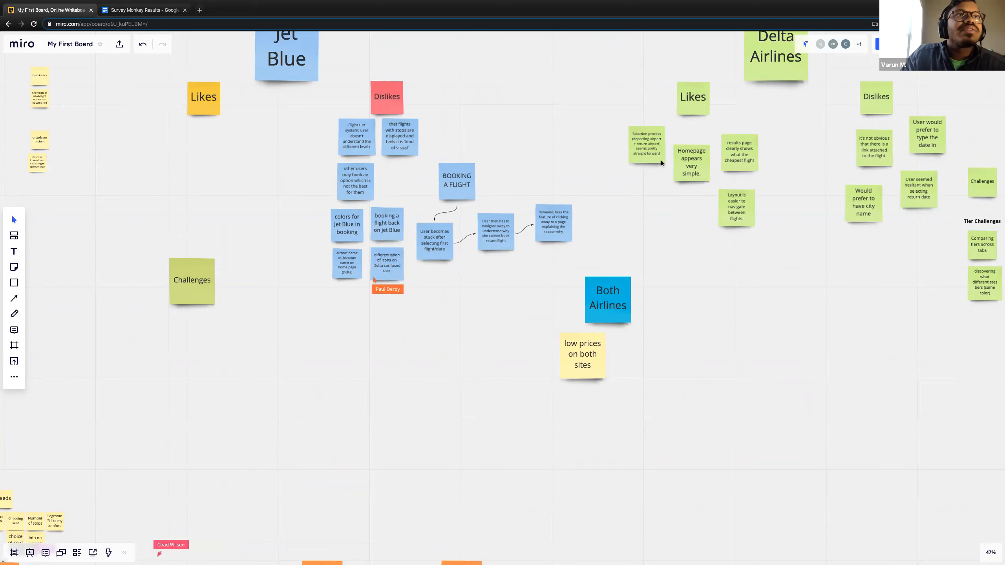
scroll(661, 160, "down", 2)
scroll(656, 186, "up", 4)
left_click_drag(641, 240, 790, 21)
left_click_drag(625, 287, 1003, 240)
left_click_drag(771, 256, 282, 417)
left_click_drag(540, 96, 499, 503)
Move the Delta like "Homepage appears very simple." below the blue notes of the "Enter flight origin + destination; dates" step
scroll(498, 498, "down", 2)
scroll(576, 343, "down", 2)
left_click_drag(583, 350, 759, 127)
left_click_drag(691, 242, 483, 359)
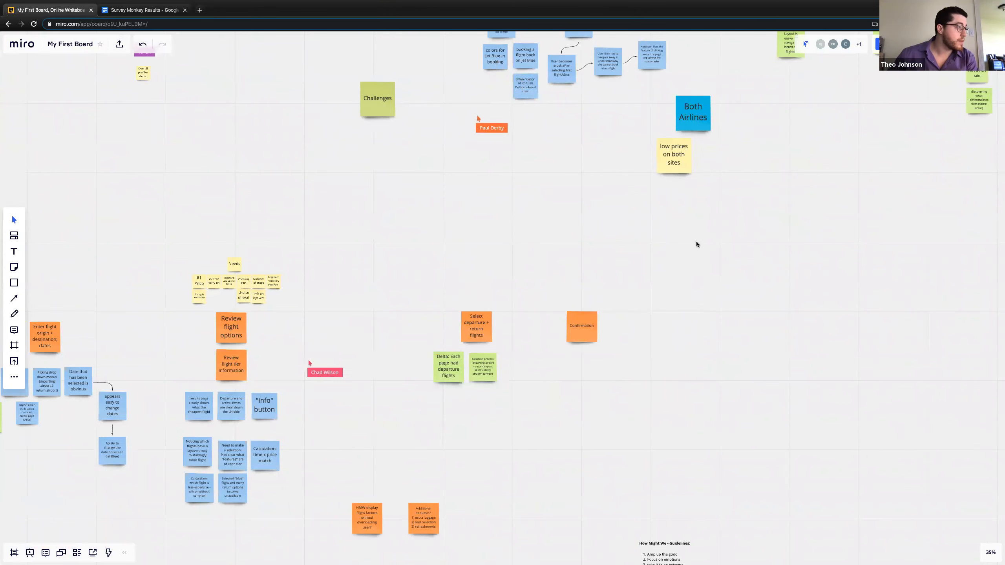
left_click_drag(636, 241, 500, 437)
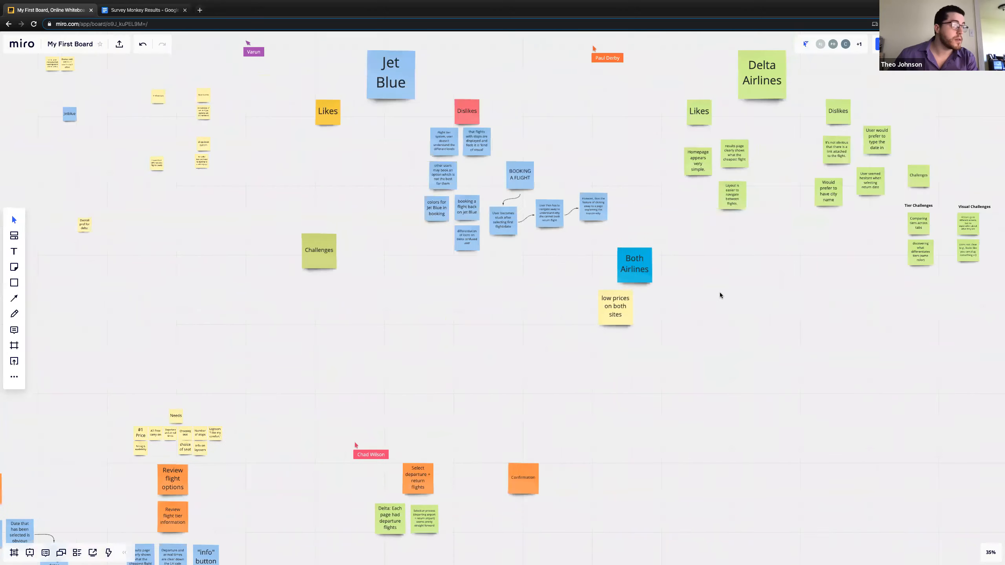
left_click_drag(677, 271, 760, 169)
left_click_drag(814, 143, 936, 167)
left_click_drag(861, 88, 178, 488)
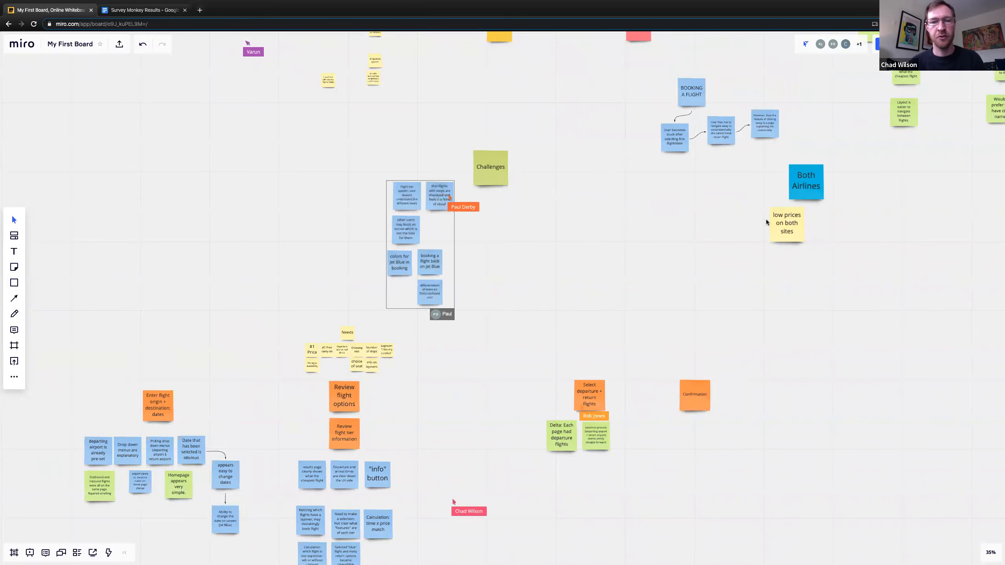
Move the Delta dislike "Would prefer to have city name" into the "Review flight tier information" group, beside the 'Selected "blue" flight' note
left_click_drag(842, 226, 718, 243)
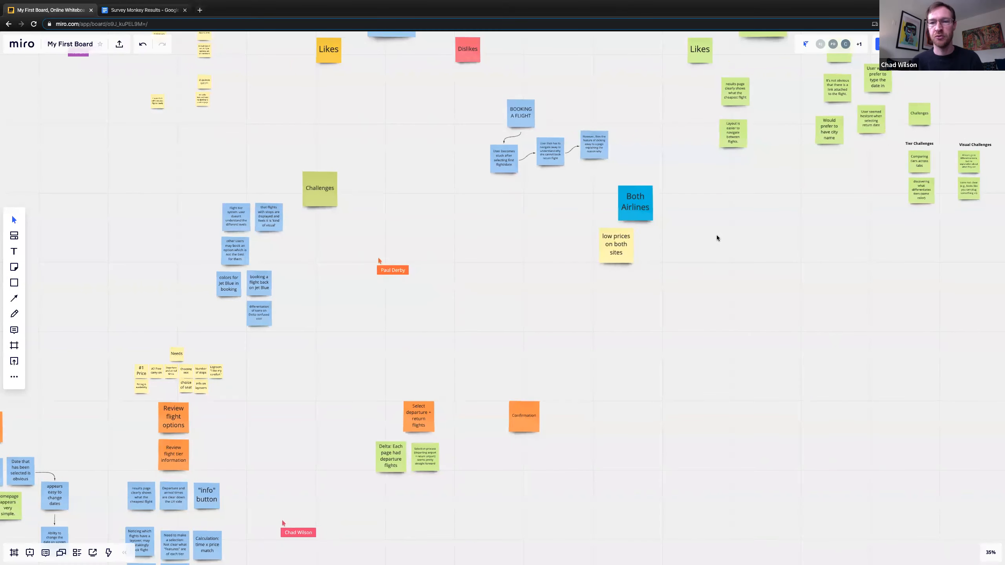
left_click_drag(814, 281, 682, 285)
left_click_drag(719, 253, 718, 253)
scroll(718, 252, "up", 3)
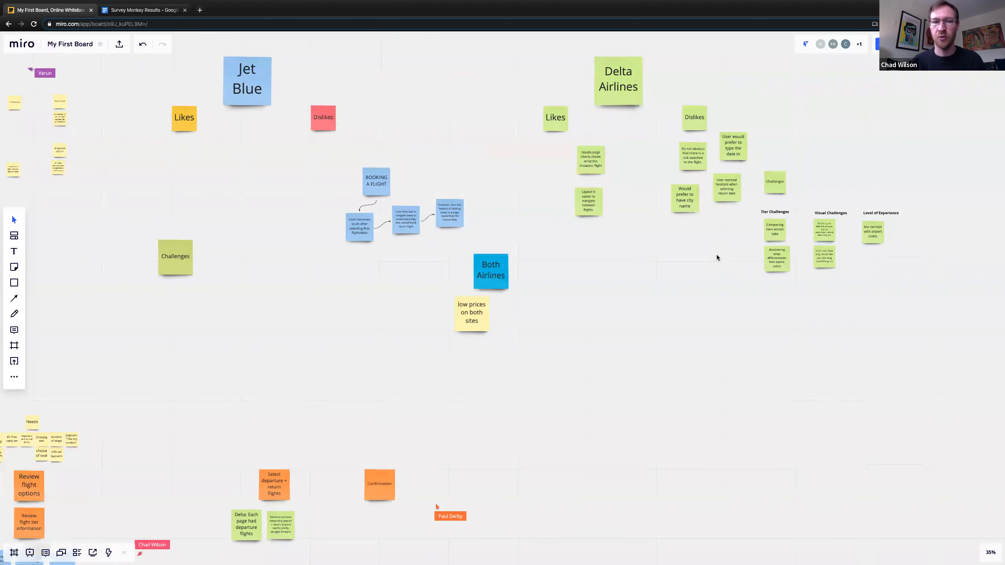
left_click(685, 208)
left_click_drag(701, 311, 871, 232)
left_click_drag(876, 83, 260, 533)
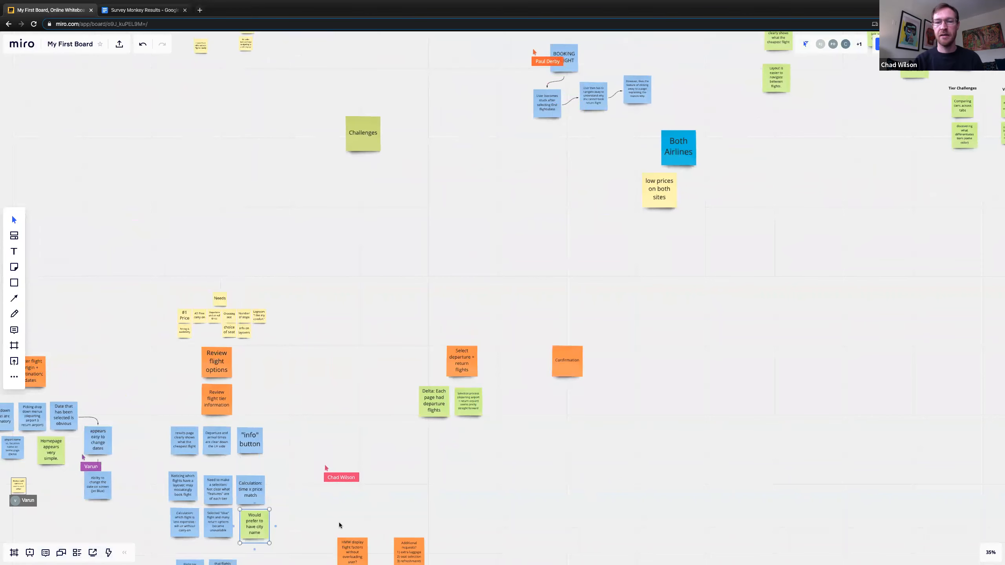
Move the green "results page clearly shows what the cheapest flight" note from Delta's Likes to the blank area beside the "Review flight options" notes
scroll(340, 522, "down", 3)
left_click_drag(730, 333, 598, 407)
left_click_drag(749, 299, 638, 414)
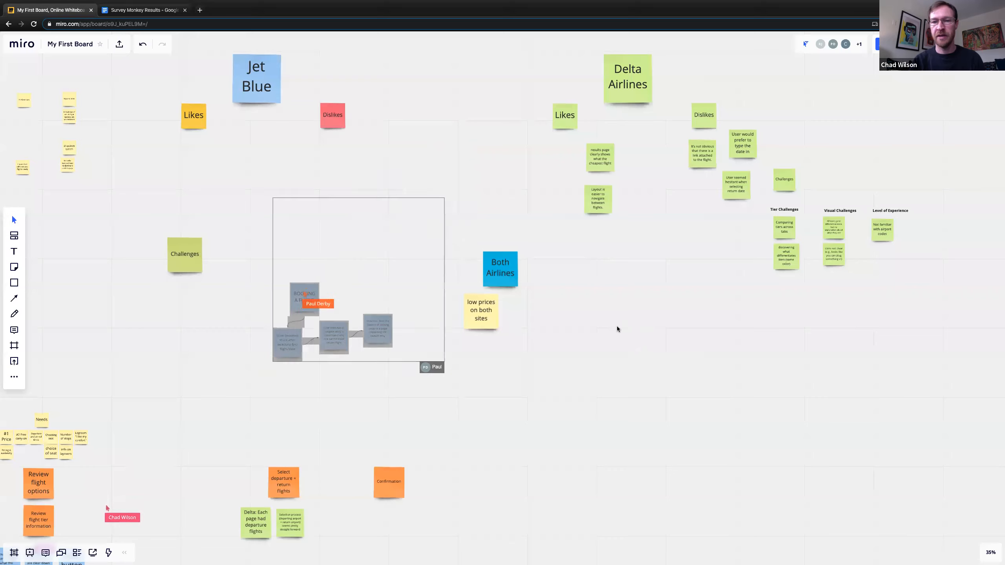
scroll(617, 326, "up", 3)
scroll(629, 327, "up", 1)
left_click_drag(635, 317, 766, 292)
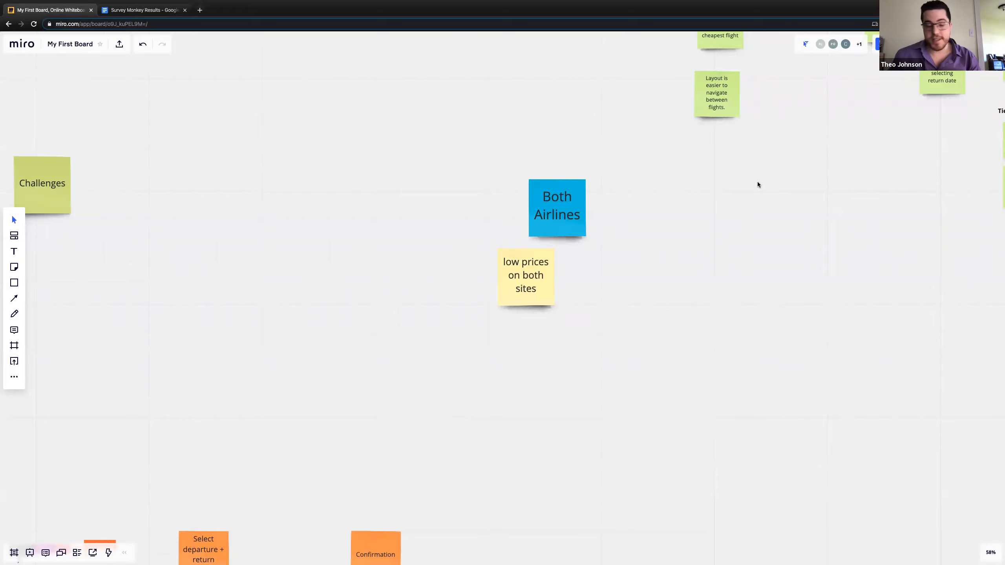
scroll(744, 144, "up", 3)
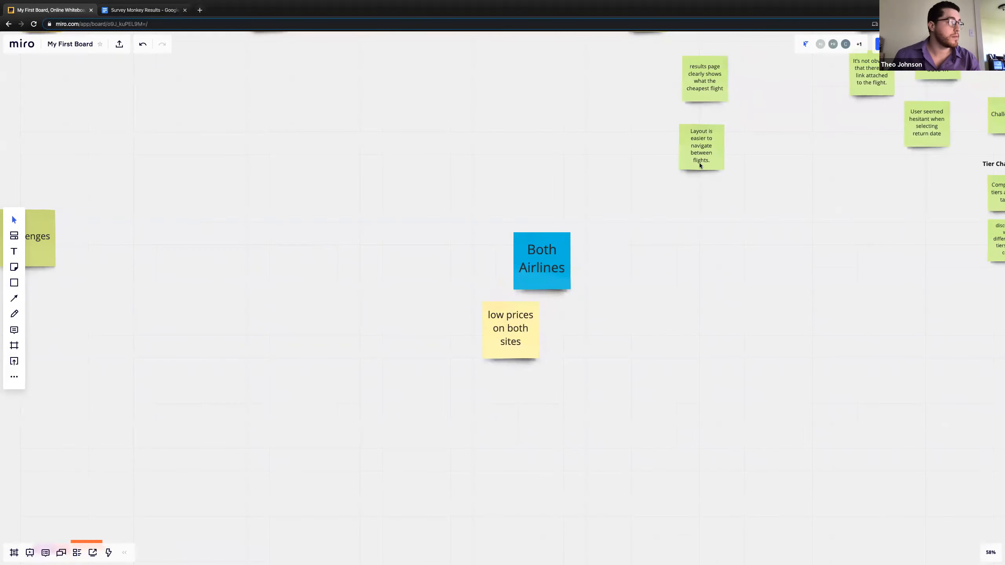
scroll(699, 163, "down", 6)
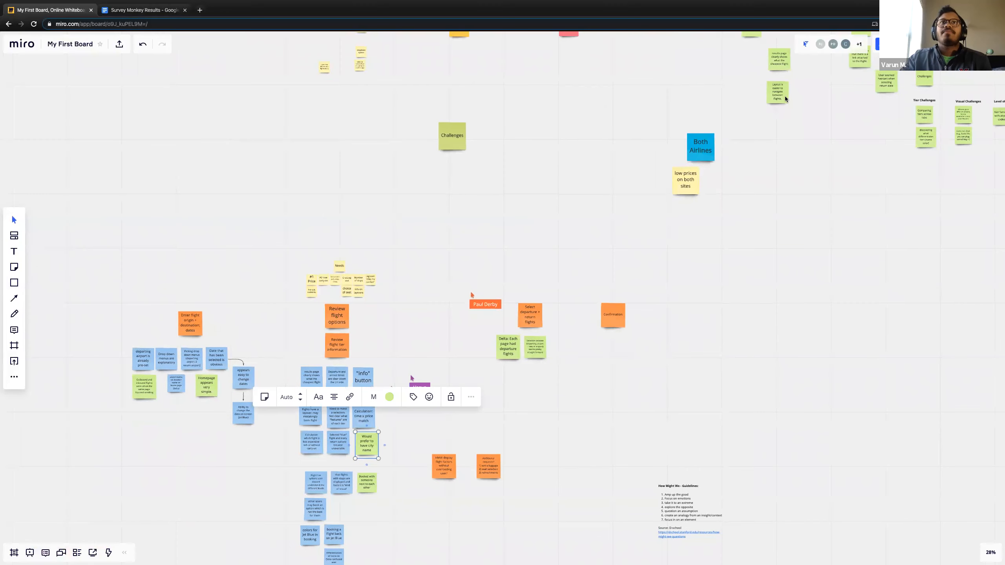
scroll(806, 93, "up", 1)
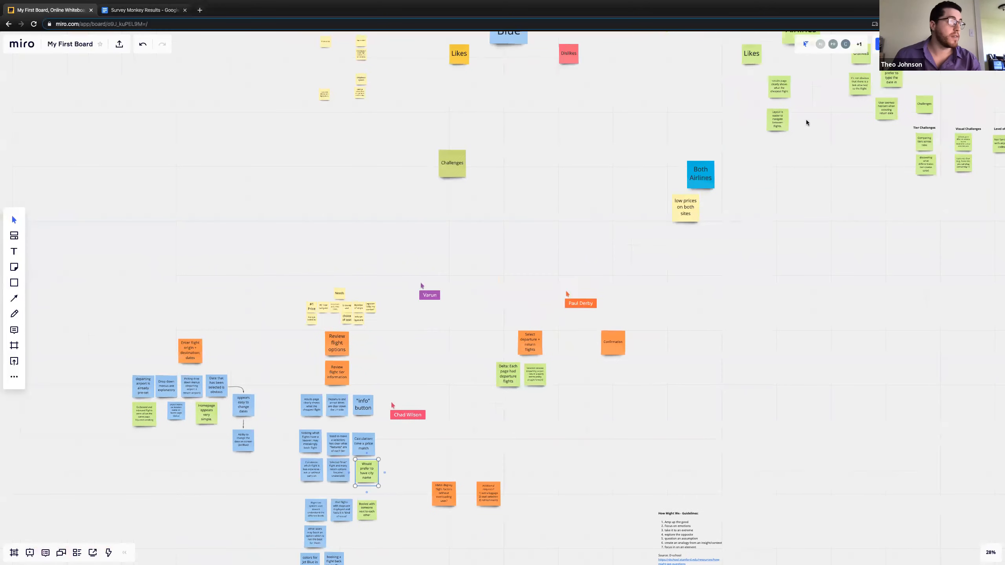
left_click(781, 92)
left_click_drag(780, 90, 434, 420)
Place the green "results page" note next to the lower blue notes in the "Review flight options" column
scroll(435, 416, "down", 1)
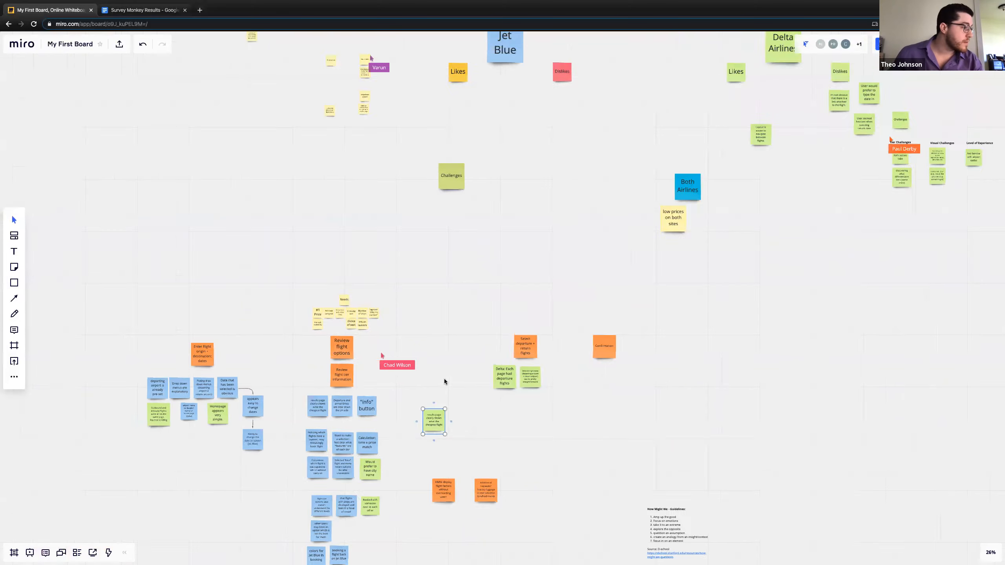
scroll(444, 381, "down", 2)
scroll(498, 417, "down", 3)
scroll(530, 270, "down", 1)
left_click_drag(524, 268, 472, 358)
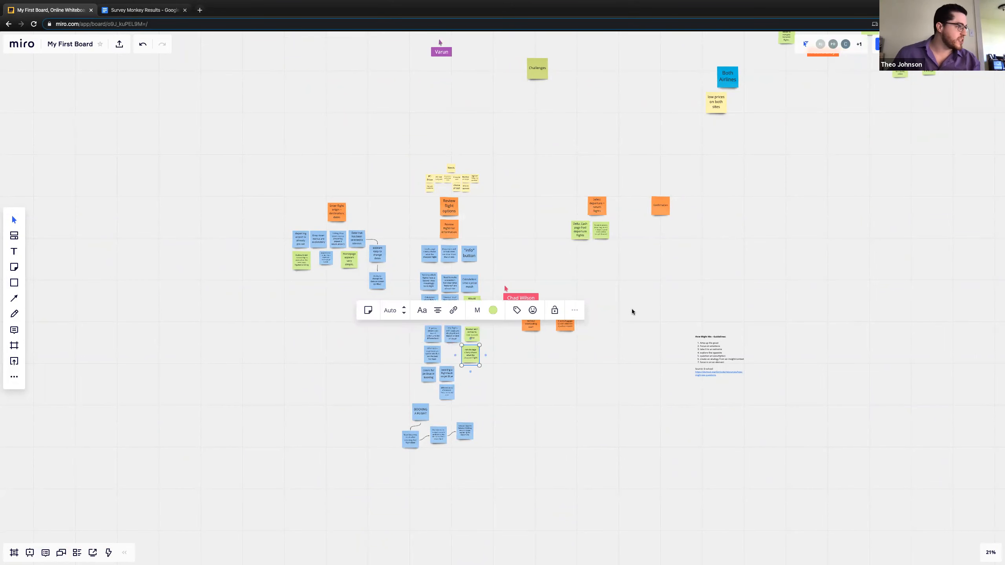
Examine the notes remaining under Delta's Likes, Dislikes, Tier Challenges, Visual Challenges and Level of Experience
left_click_drag(605, 359, 531, 408)
scroll(539, 395, "up", 5)
left_click_drag(487, 372, 561, 466)
left_click_drag(746, 296, 502, 381)
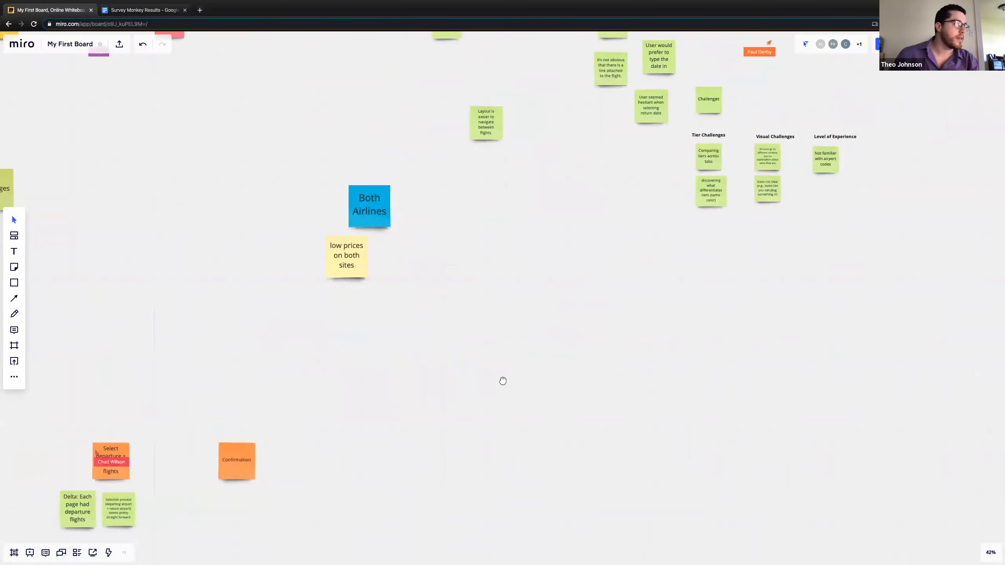
left_click_drag(597, 285, 593, 312)
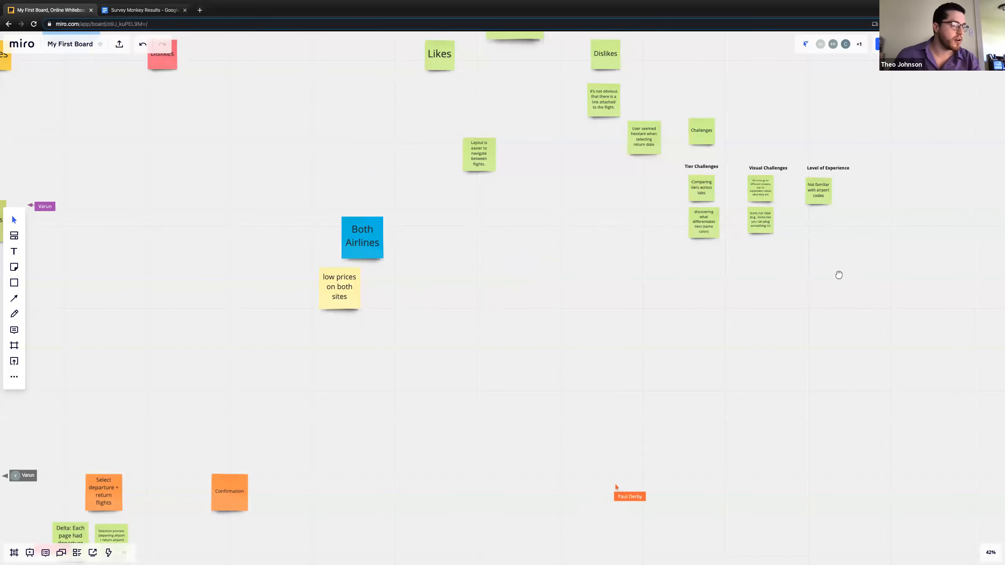
left_click_drag(839, 275, 781, 315)
scroll(763, 300, "up", 5)
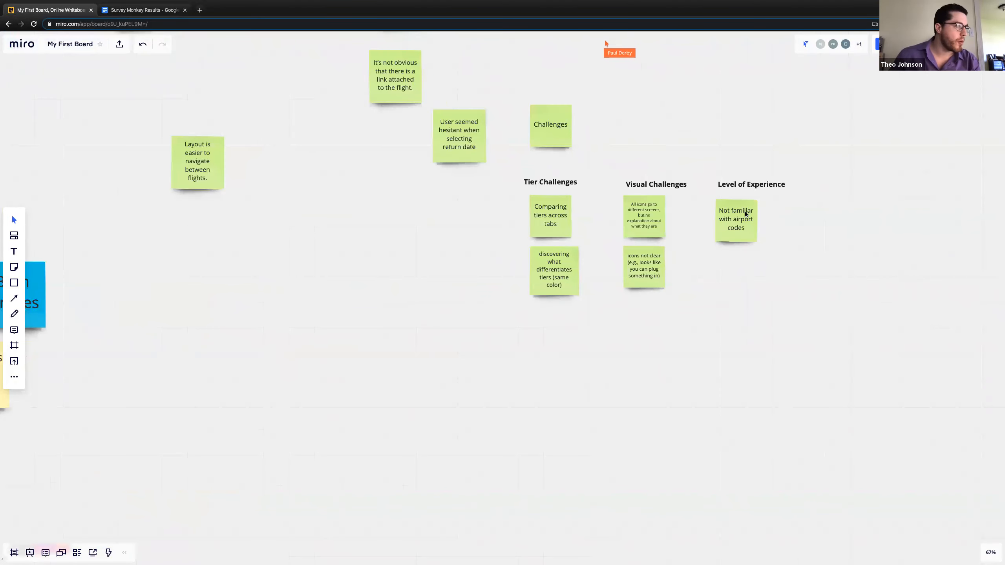
scroll(652, 332, "down", 3)
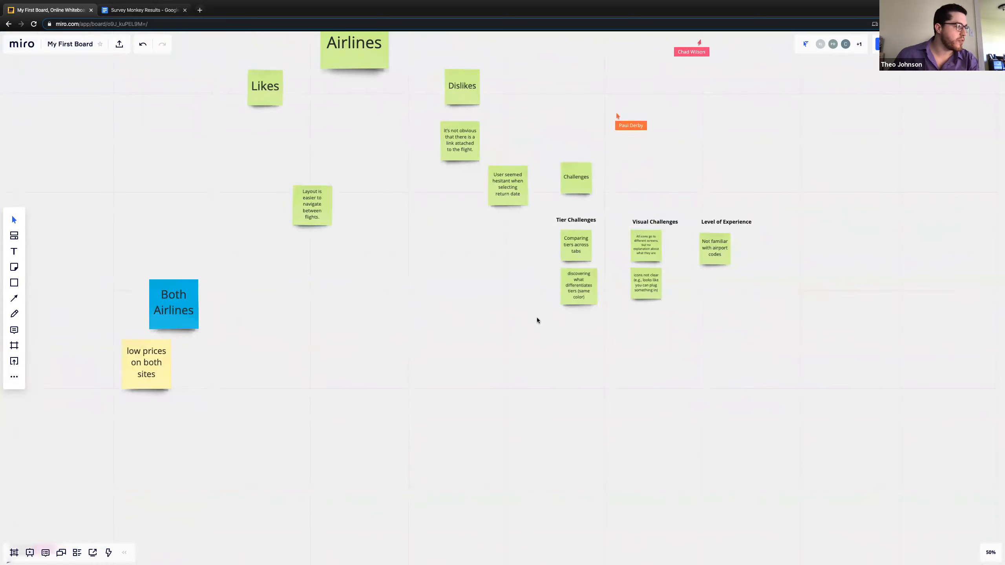
Examine the Tier Challenges, Visual Challenges and Level of Experience headings and the green notes beneath them
scroll(537, 317, "up", 2)
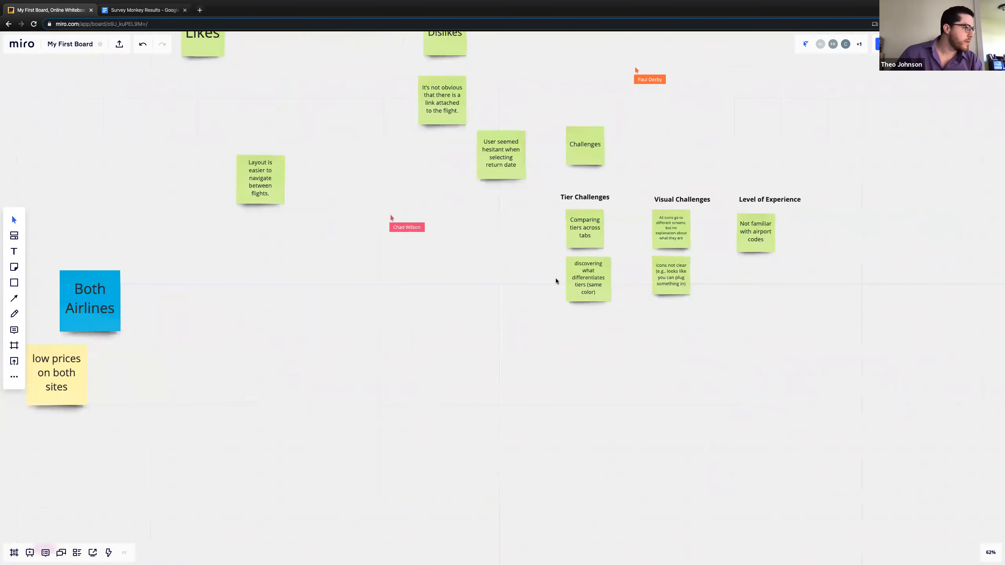
left_click(595, 198)
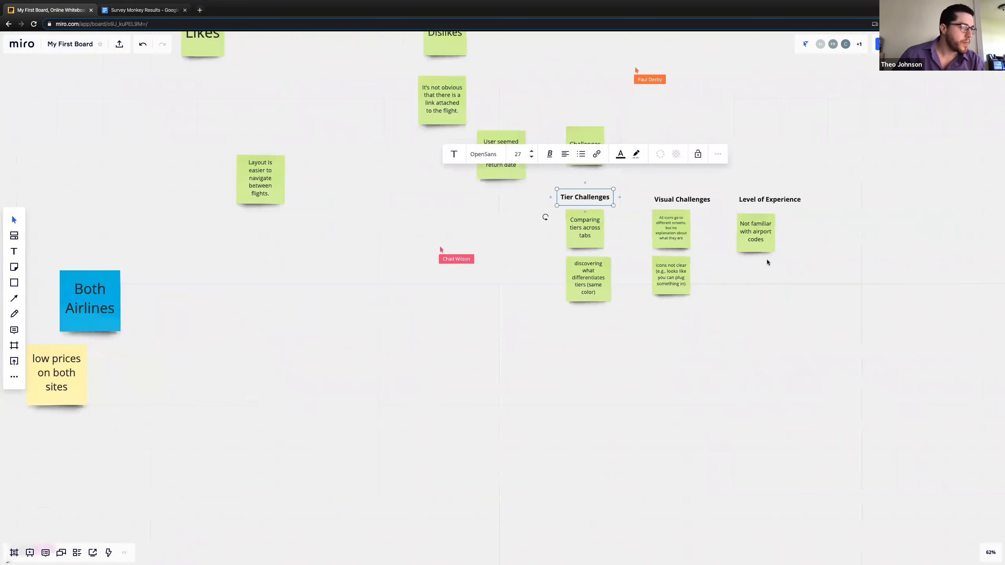
left_click(677, 201)
left_click(786, 200)
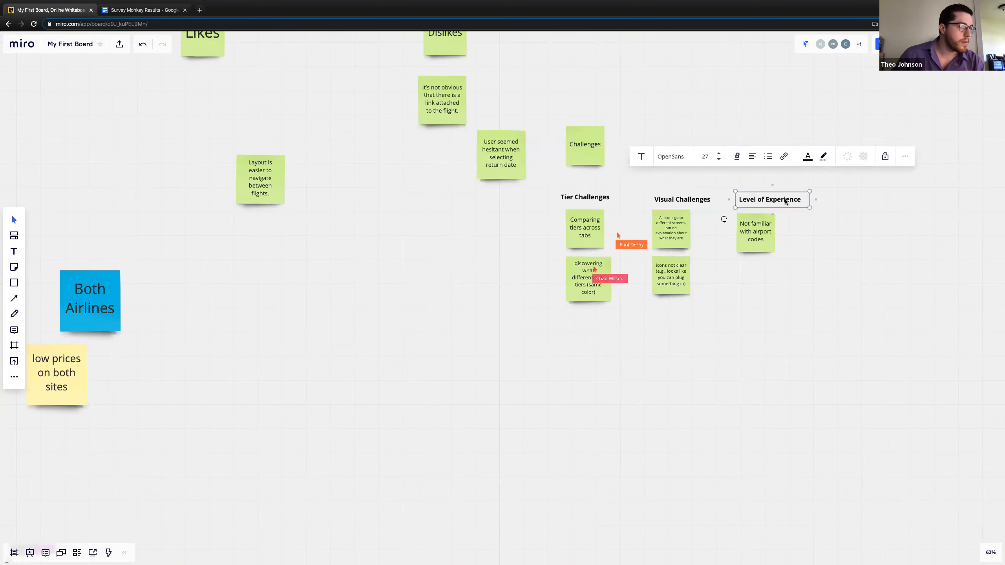
left_click(724, 289)
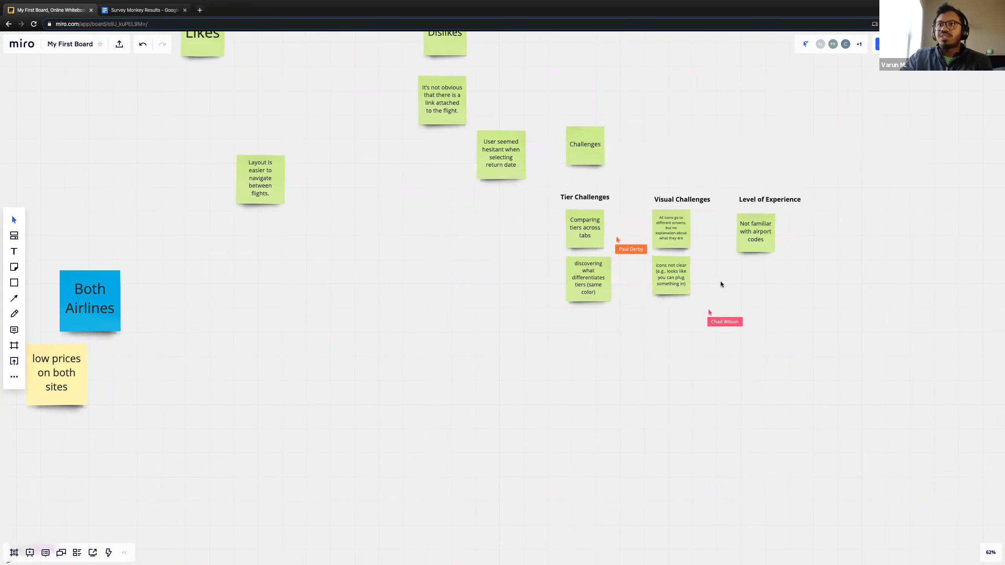
scroll(721, 281, "down", 2)
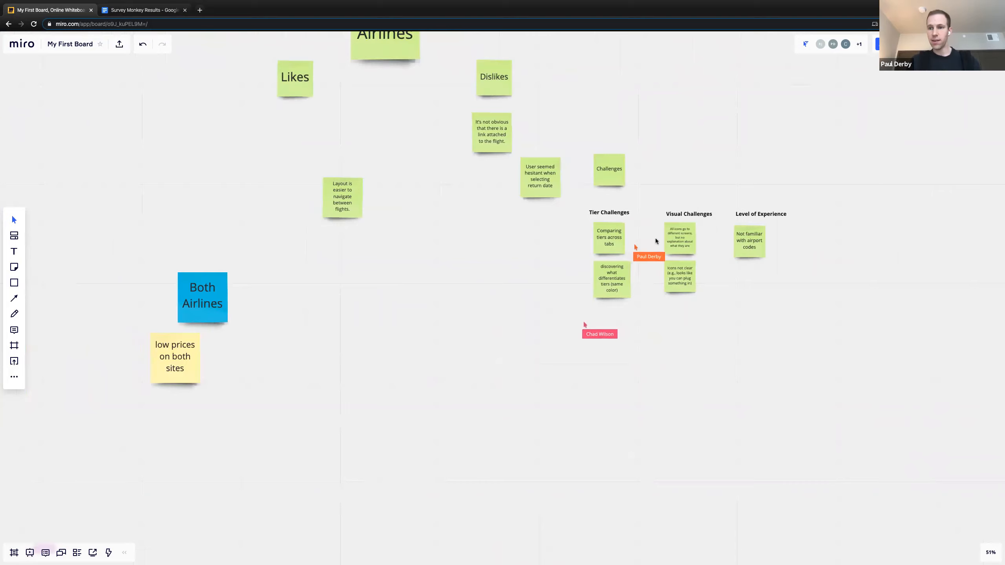
left_click_drag(670, 381, 752, 425)
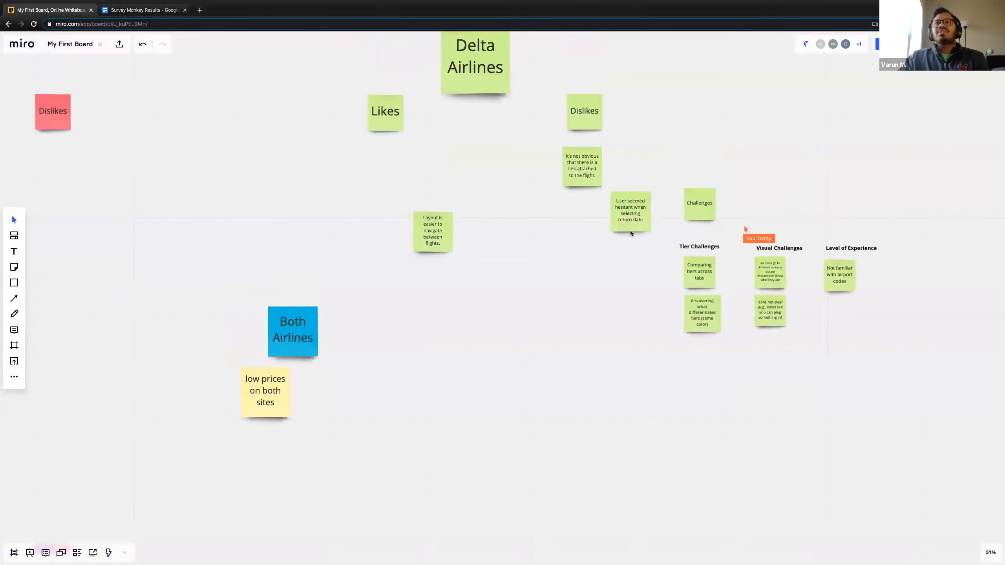
Move the Delta note "User seemed hesitant when selecting return date" beside the green notes under "Select departure + return flights"
left_click_drag(632, 214, 522, 487)
scroll(571, 397, "down", 10)
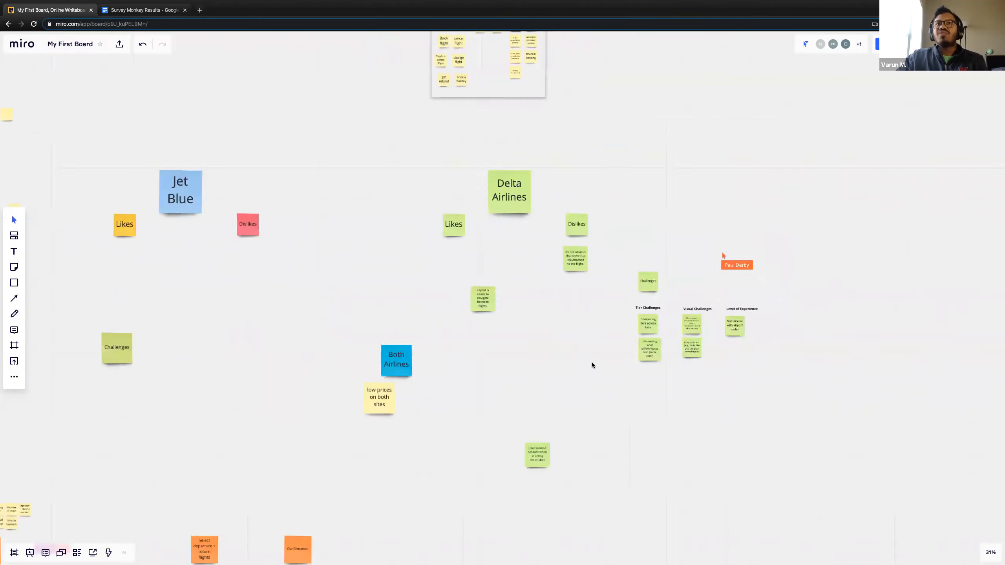
scroll(576, 408, "up", 5)
scroll(601, 372, "down", 3)
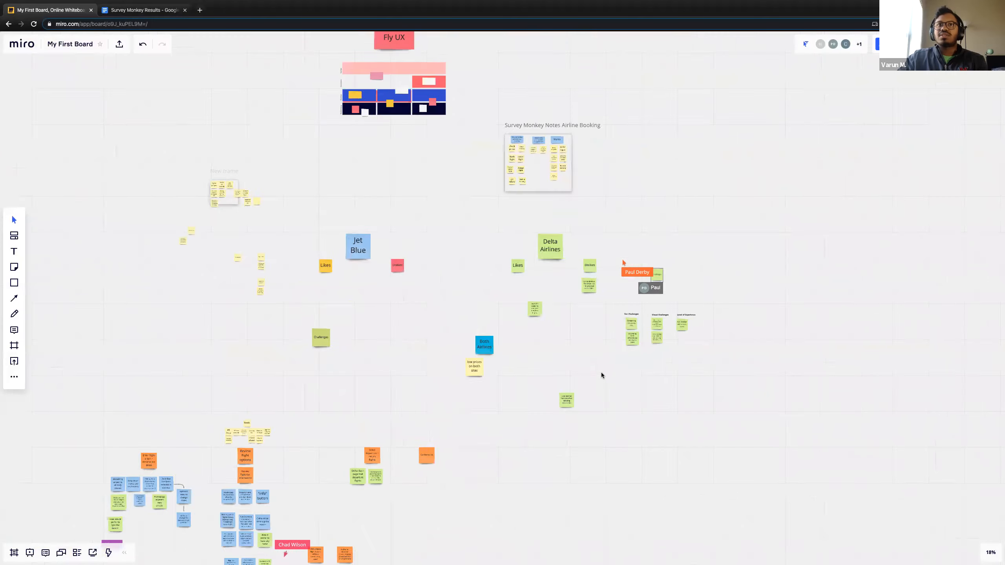
scroll(595, 381, "up", 6)
scroll(616, 366, "down", 2)
left_click_drag(577, 404, 448, 380)
left_click_drag(728, 253, 633, 314)
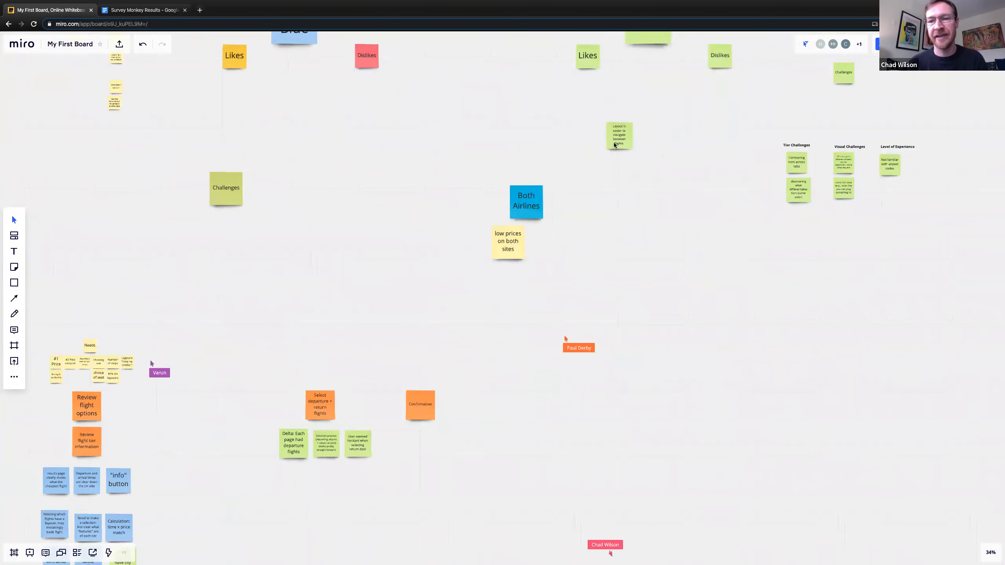
Move the Delta like "Layout is easier to navigate between flights" into the "Review flight options" column, below the green "results page" note
left_click_drag(615, 146, 570, 350)
left_click_drag(656, 352, 872, 166)
left_click_drag(752, 281, 408, 377)
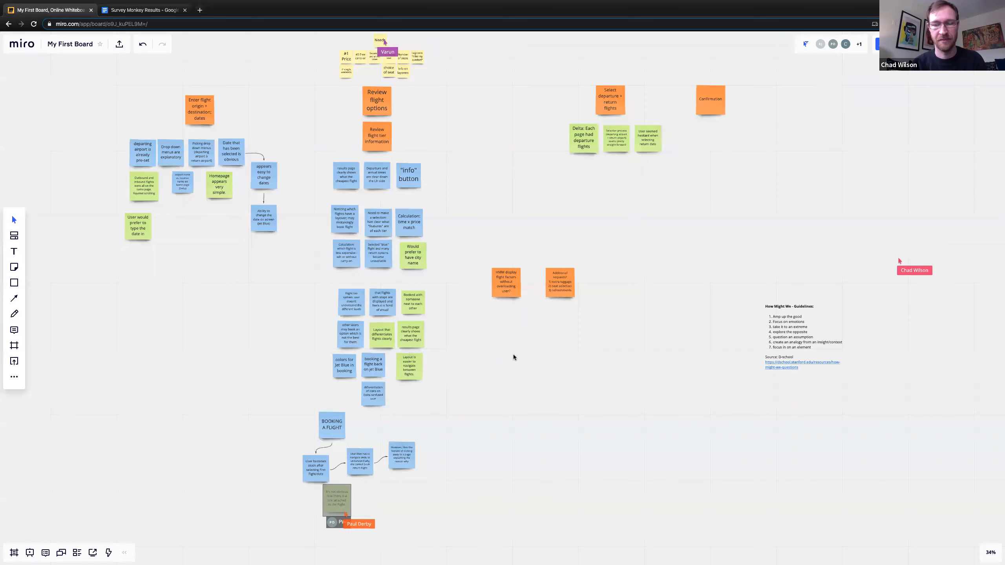
Review the notes left unsorted around Jet Blue, Delta and Both Airlines, including "low prices on both sites"
scroll(590, 404, "up", 5)
scroll(687, 405, "up", 4)
scroll(790, 321, "right", 6)
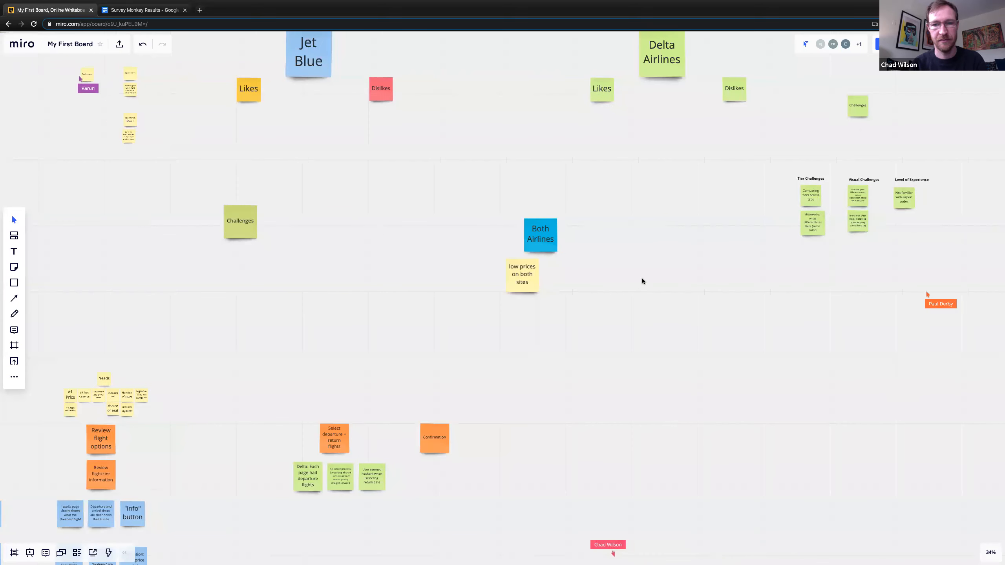
left_click_drag(543, 337, 849, 236)
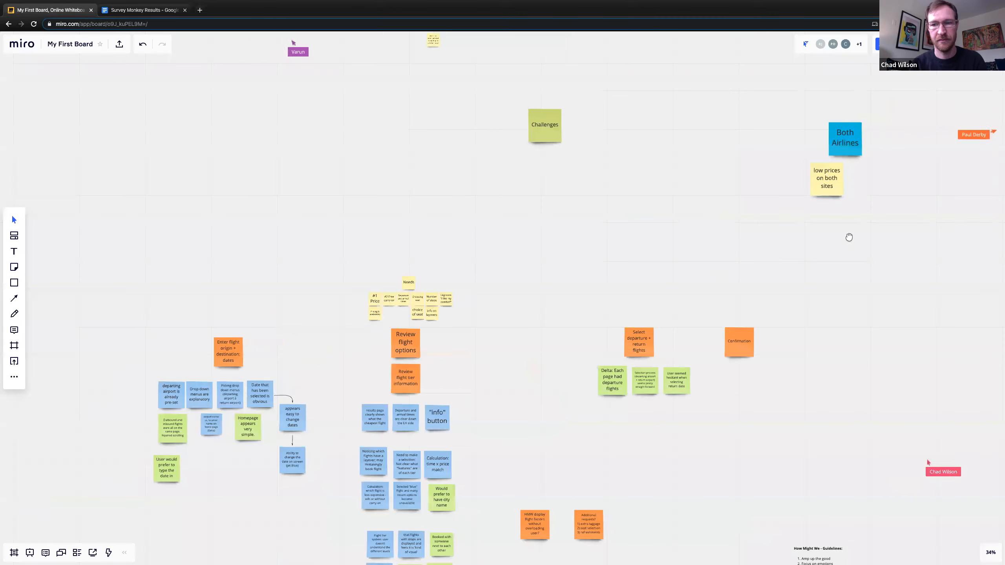
left_click(836, 188)
left_click_drag(835, 371, 981, 359)
left_click_drag(694, 259, 717, 381)
left_click_drag(529, 325, 586, 416)
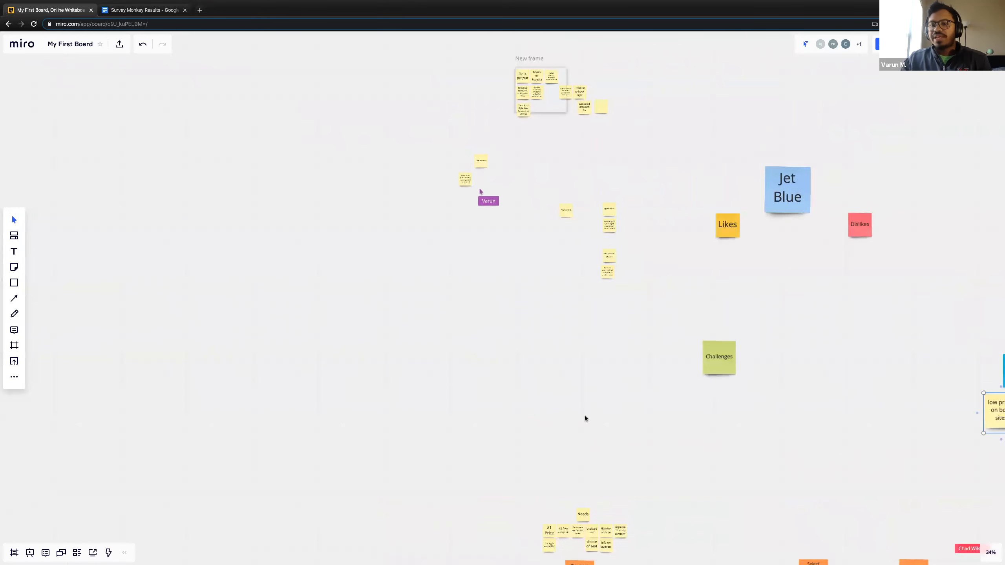
Stack the "dropdown system" and "Describe icons without navigating to another page" notes directly below "Knowledge of which flight options can be combined"
scroll(505, 202, "up", 5)
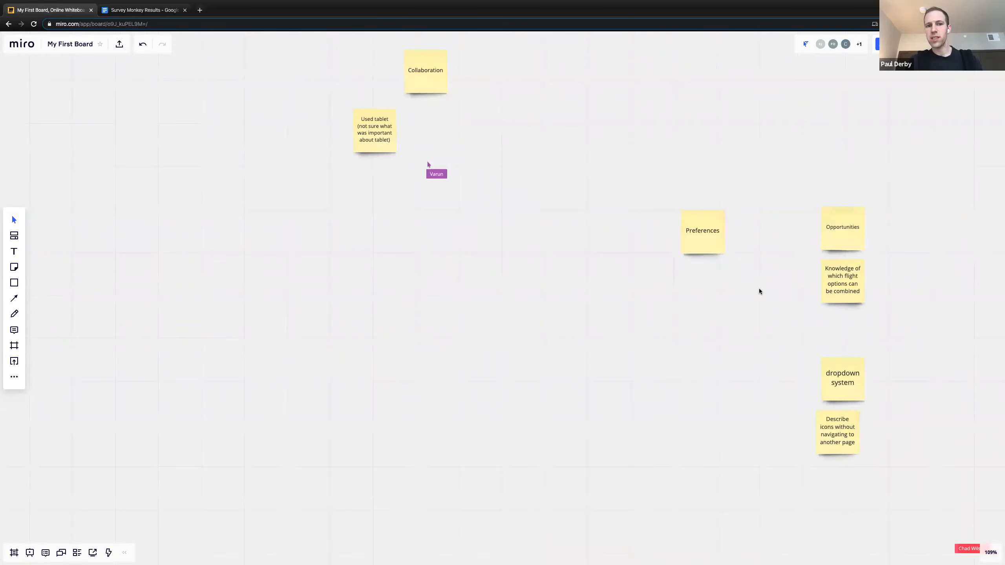
left_click_drag(892, 408, 784, 410)
left_click_drag(676, 408, 694, 324)
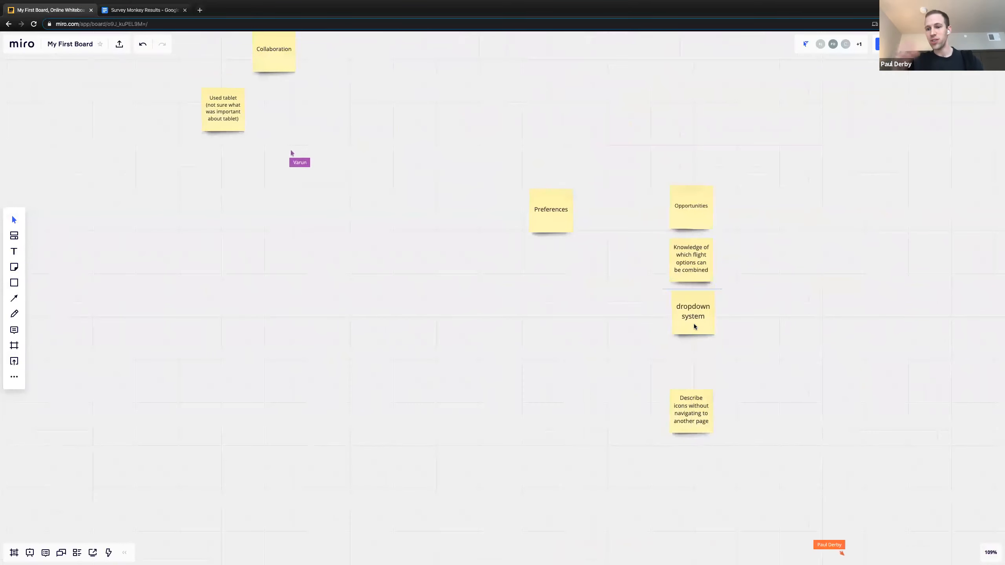
left_click_drag(684, 410, 685, 362)
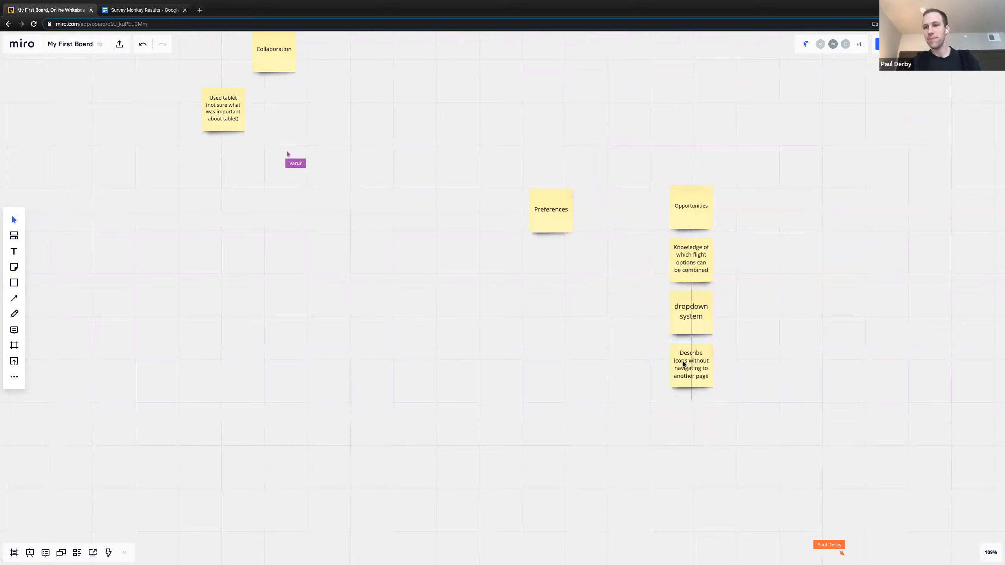
left_click_drag(794, 404, 796, 347)
Move Jet Blue's Challenges note up beneath the Jet Blue header, between Likes and Dislikes
scroll(795, 351, "down", 5)
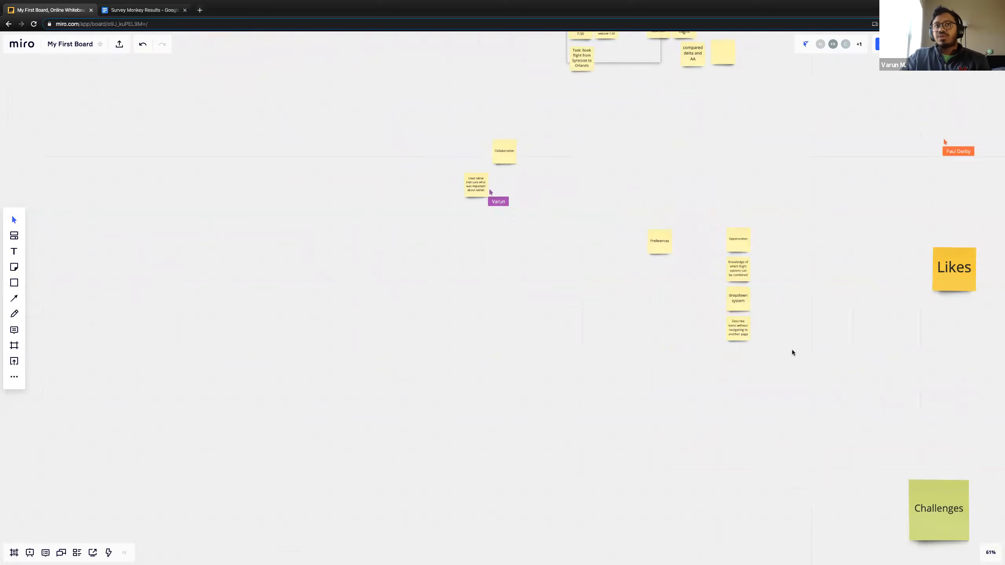
left_click_drag(834, 319, 699, 285)
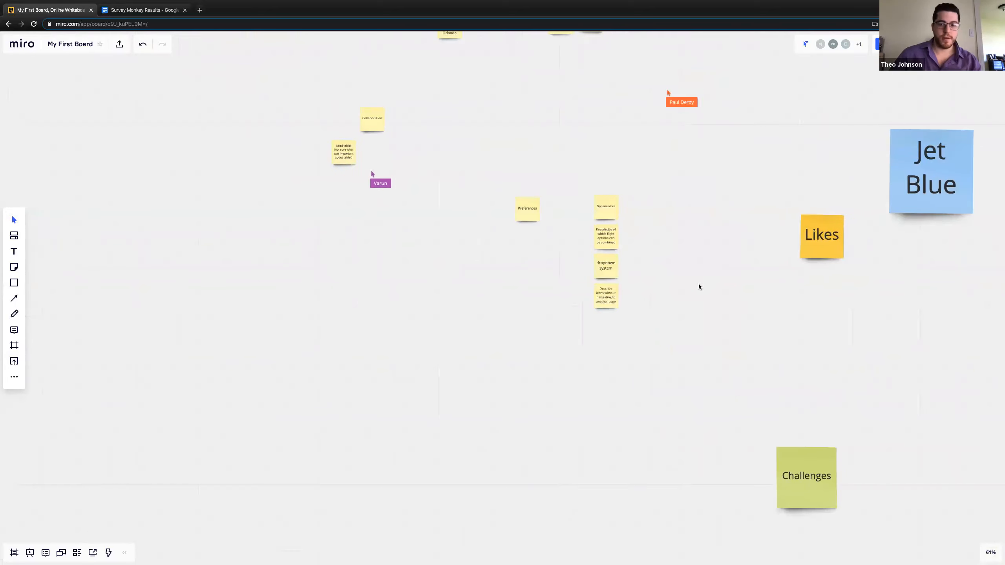
left_click_drag(743, 323, 574, 292)
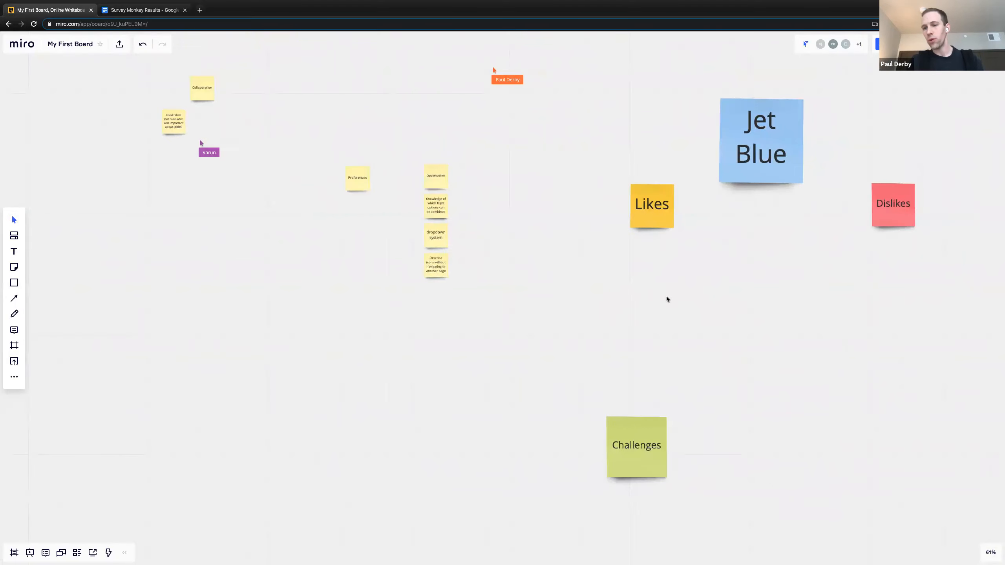
left_click_drag(593, 351, 498, 298)
left_click_drag(599, 414, 726, 239)
Move the "Opportunities" and "Describe icons without navigating to another page" notes together to below the "compared delta and AA" note
scroll(707, 281, "down", 1)
scroll(699, 294, "down", 6)
left_click_drag(678, 312, 489, 277)
left_click_drag(636, 281, 623, 404)
left_click_drag(778, 343, 924, 372)
scroll(532, 293, "up", 7)
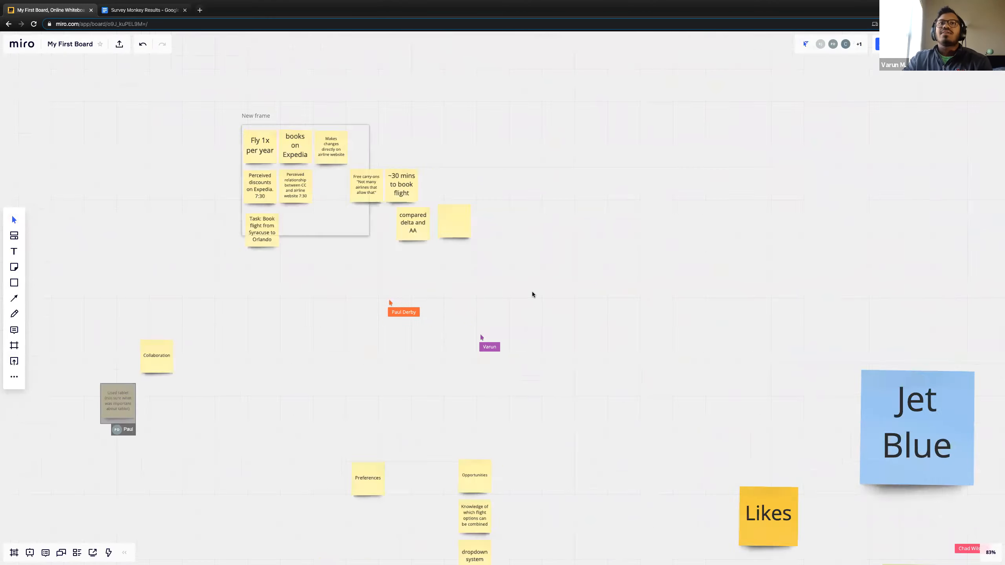
scroll(532, 292, "up", 1)
left_click_drag(530, 291, 657, 312)
left_click_drag(586, 395, 587, 348)
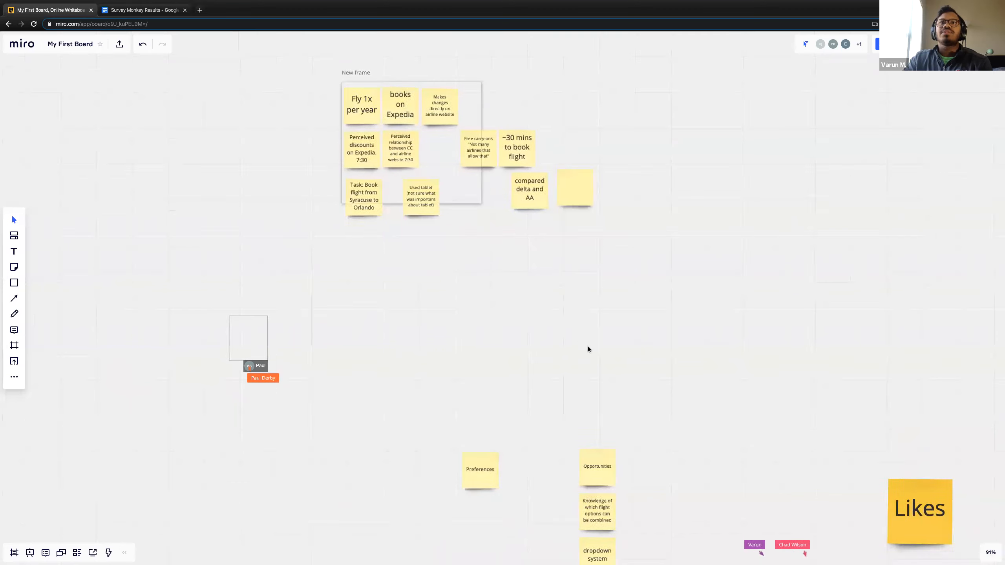
left_click_drag(625, 516, 606, 454)
left_click_drag(632, 531, 631, 531)
left_click(605, 535)
left_click(598, 403, "shift")
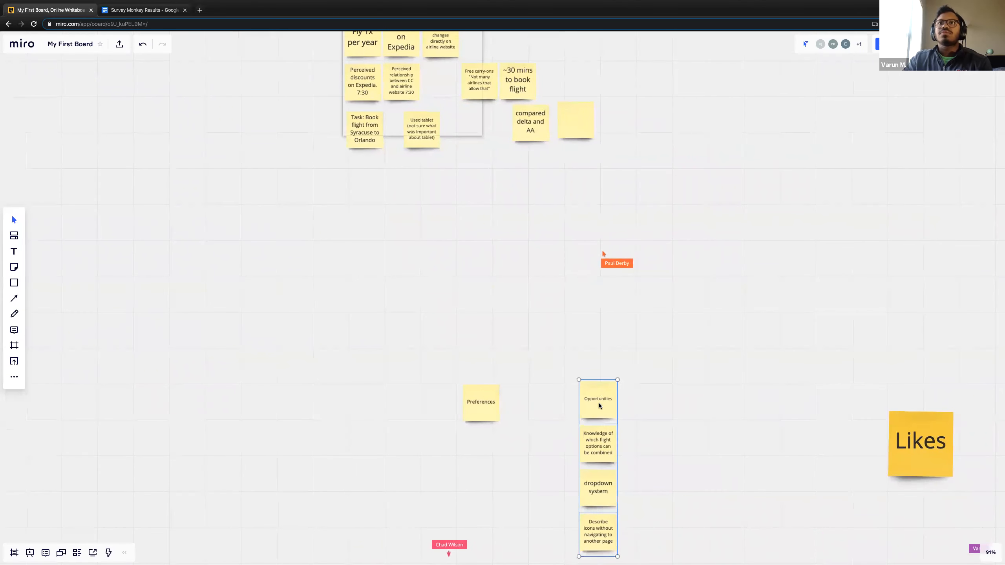
left_click_drag(599, 405, 532, 189)
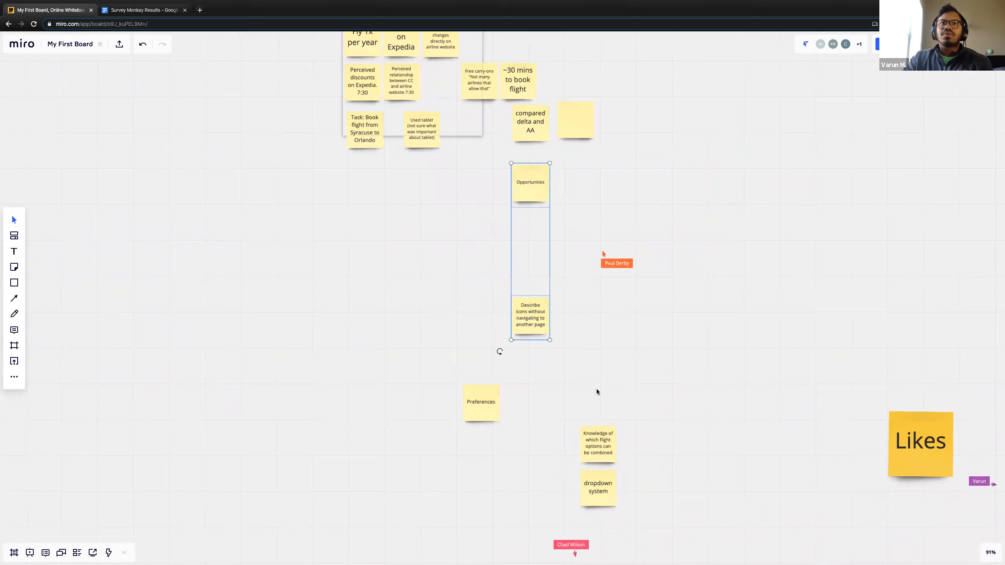
Place the "Knowledge of which flight options can be combined" and "dropdown system" notes back under Opportunities, and move Preferences beside that column
left_click_drag(598, 443, 532, 230)
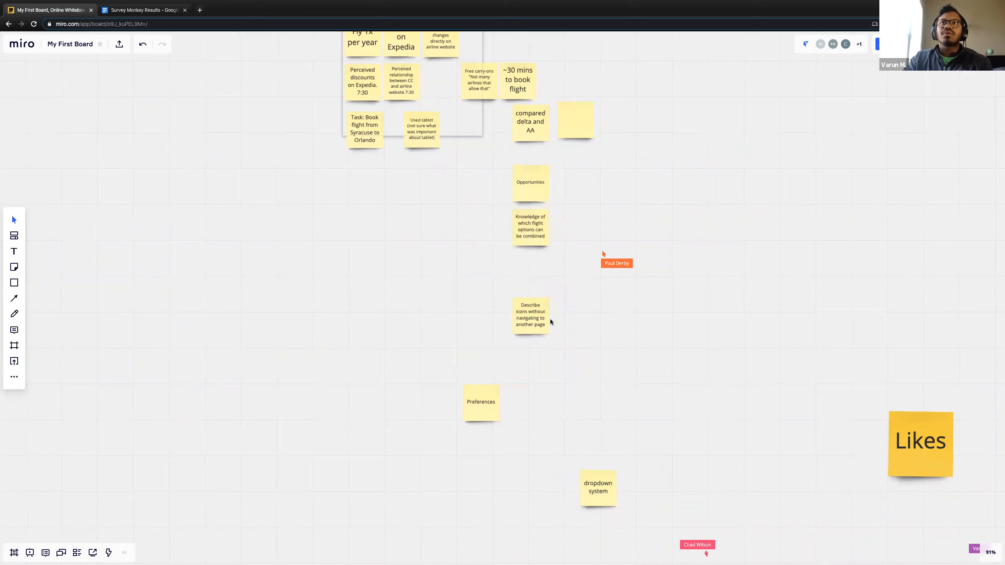
left_click_drag(607, 488, 533, 287)
left_click_drag(491, 390, 479, 170)
Examine the notes sorted under the orange flight-booking steps and the yellow Needs group
left_click_drag(715, 318, 670, 246)
scroll(739, 397, "down", 6)
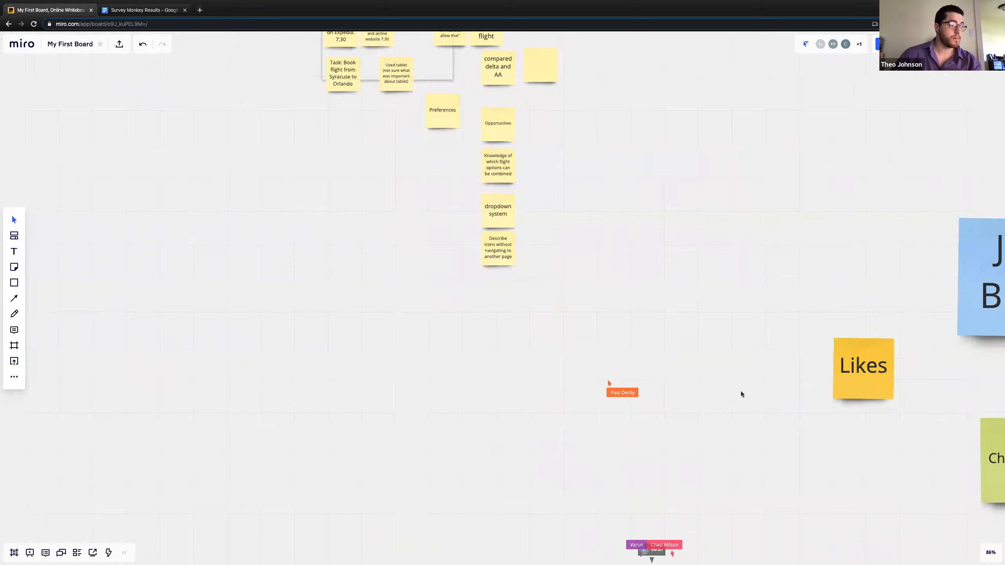
left_click_drag(740, 397, 359, 111)
left_click_drag(656, 360, 739, 380)
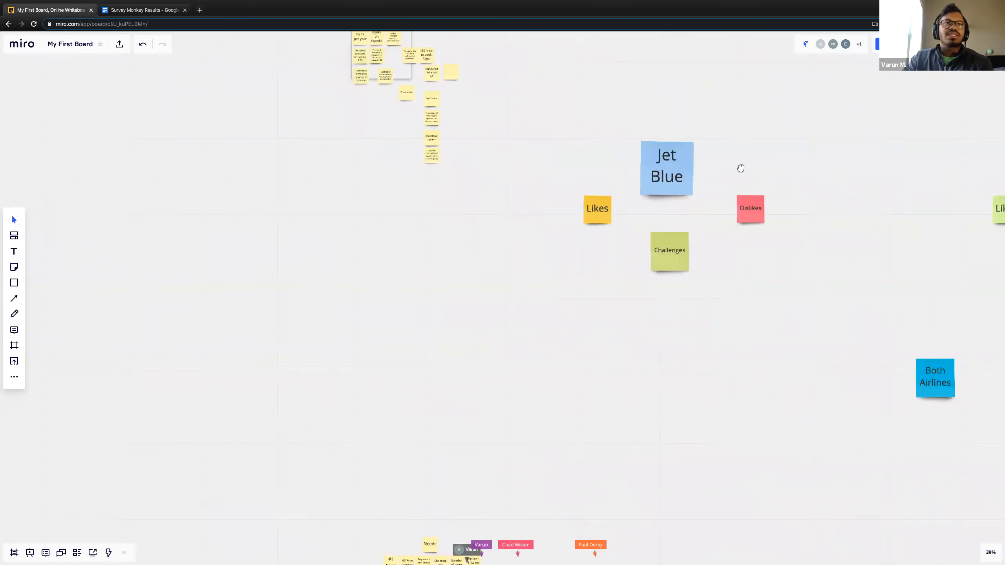
scroll(717, 199, "down", 10)
scroll(568, 337, "down", 9)
scroll(568, 337, "right", 2)
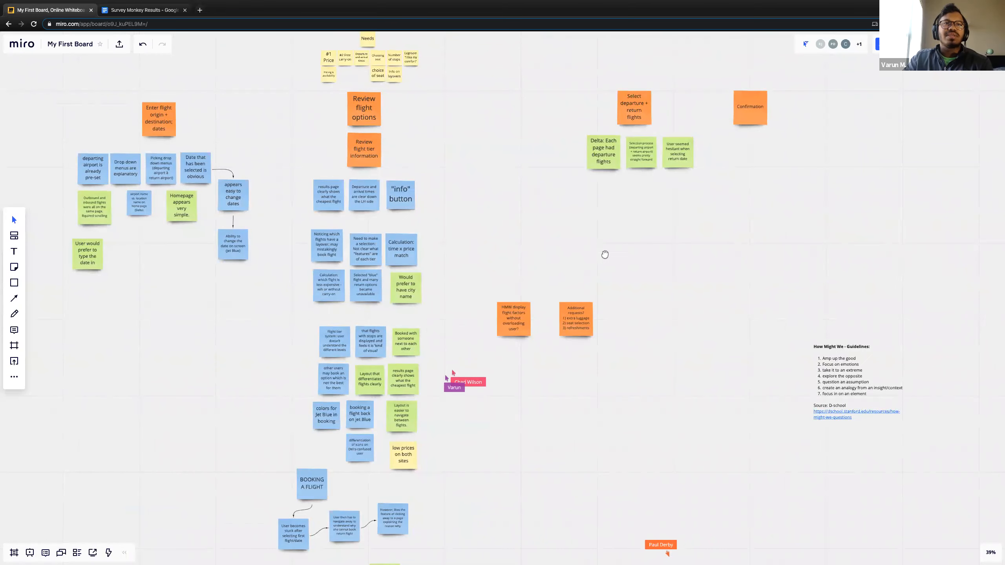
scroll(601, 255, "up", 2)
scroll(602, 255, "left", 1)
scroll(585, 286, "up", 3)
scroll(585, 286, "left", 3)
scroll(576, 267, "down", 1)
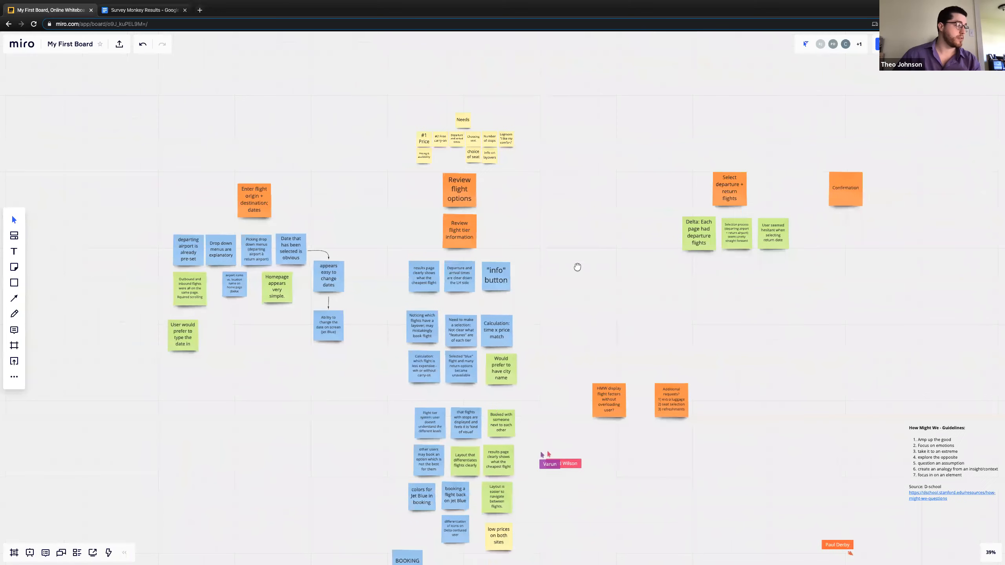
Recolor the yellow "low prices on both sites" note in the "Review flight options" column to teal
scroll(580, 222, "down", 2)
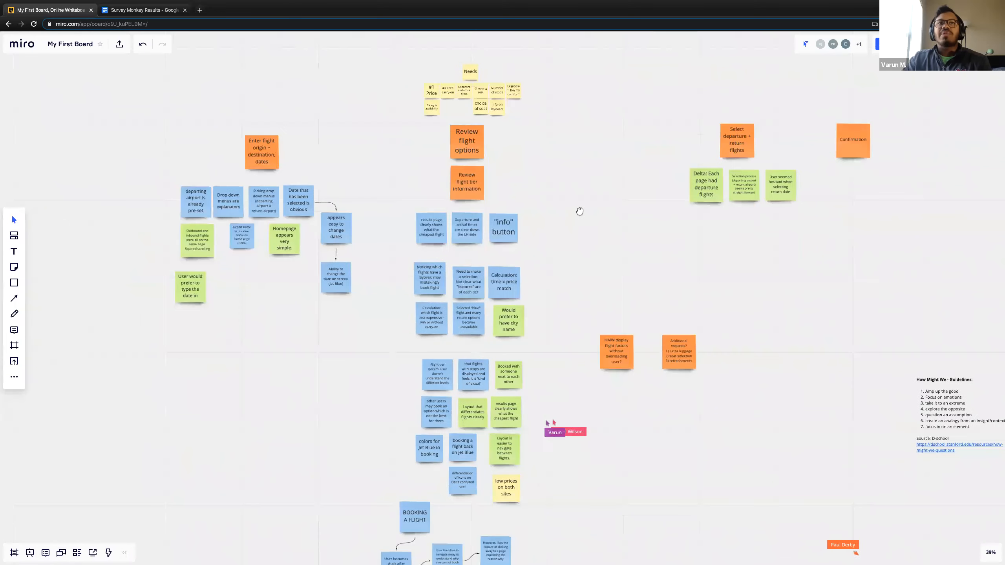
scroll(596, 314, "down", 5)
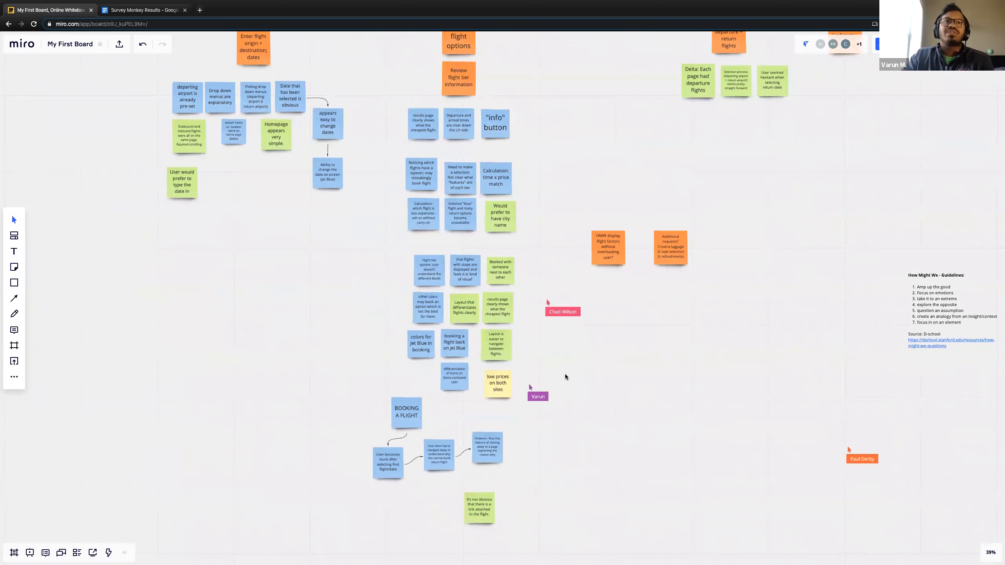
scroll(587, 377, "left", 3)
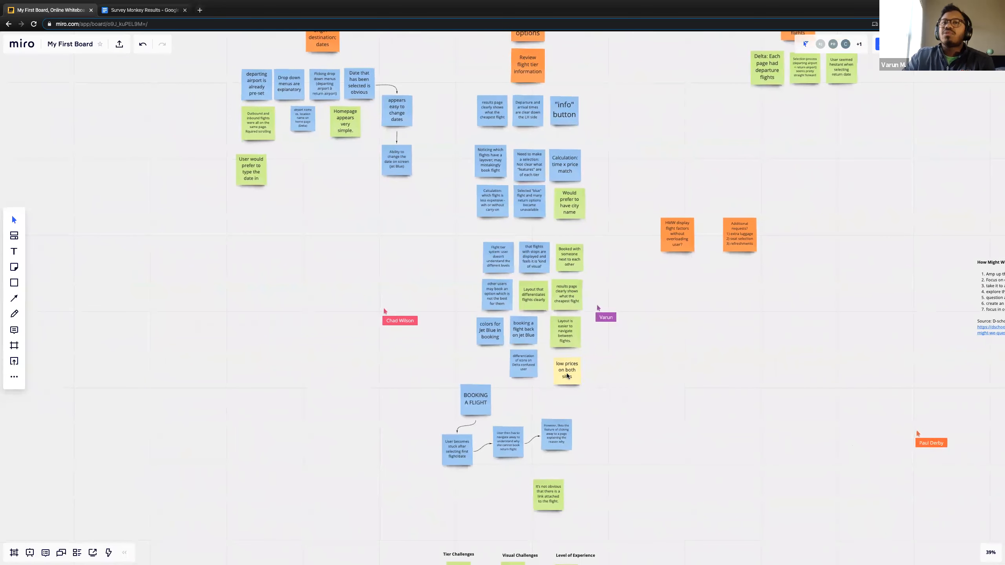
left_click(565, 378)
scroll(654, 356, "down", 2)
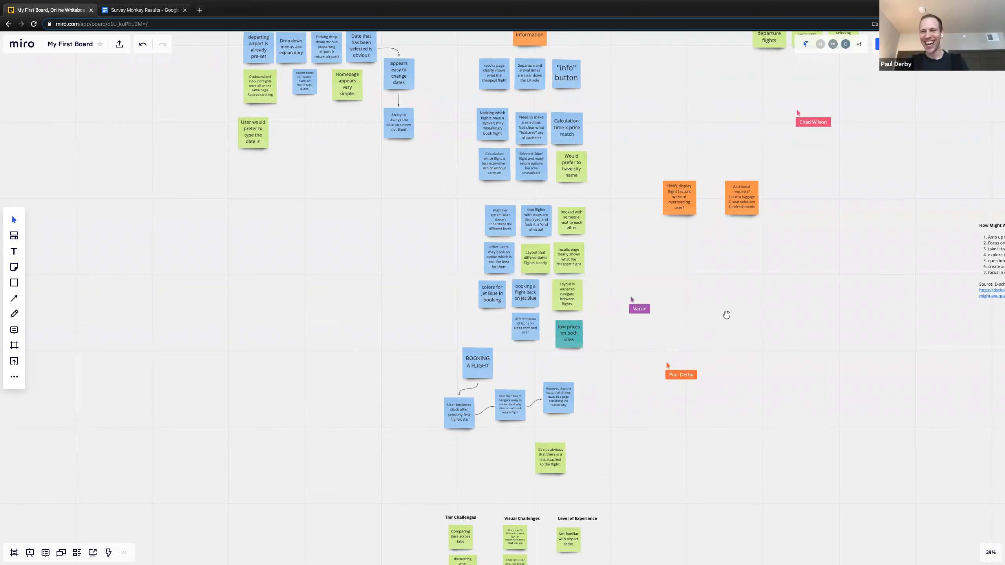
Review the "Select departure + return flights" and Confirmation steps, the How Might We guidelines and the overall board layout
left_click_drag(724, 315, 687, 354)
left_click_drag(766, 310, 668, 377)
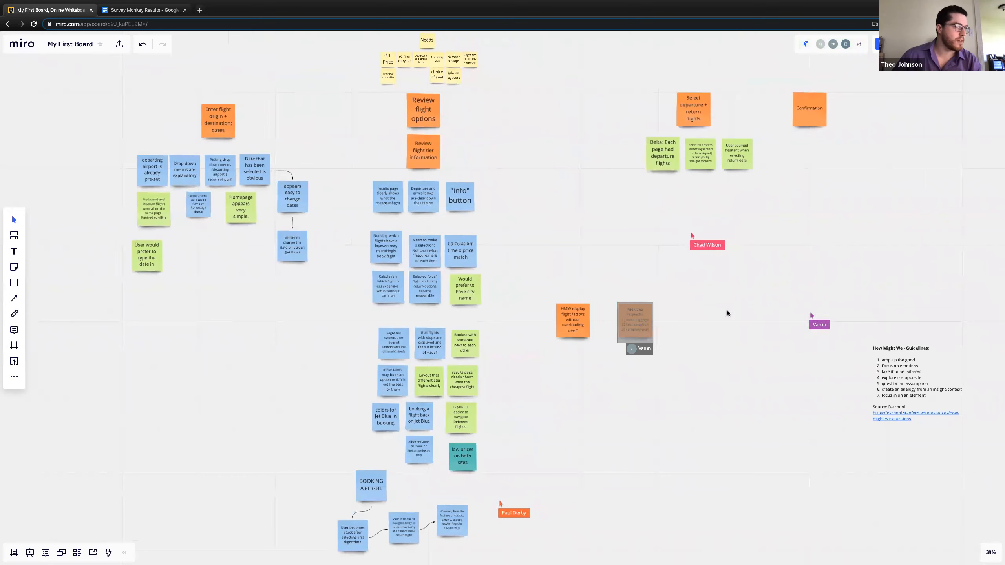
left_click_drag(861, 351, 717, 371)
left_click_drag(815, 277, 515, 379)
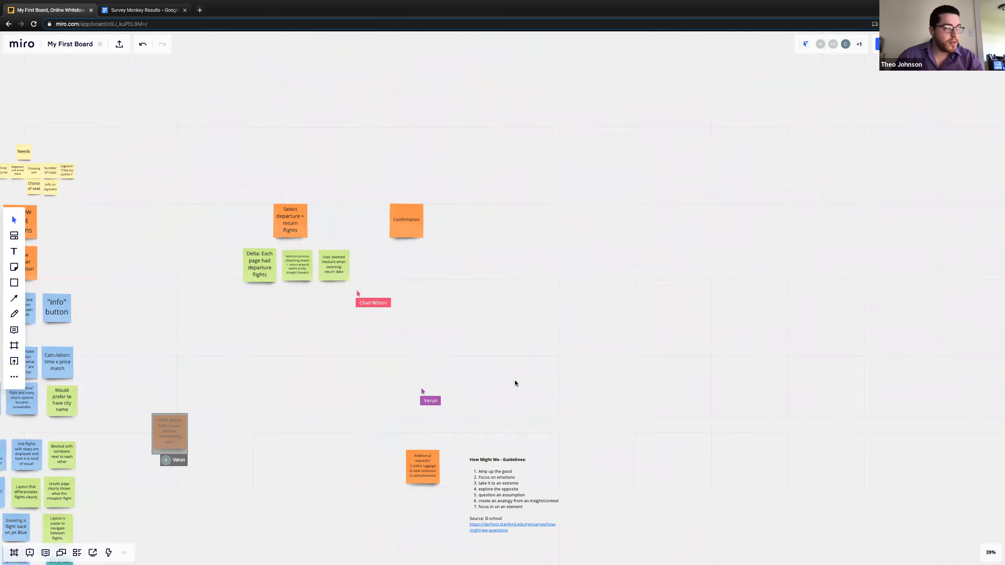
scroll(515, 380, "down", 5)
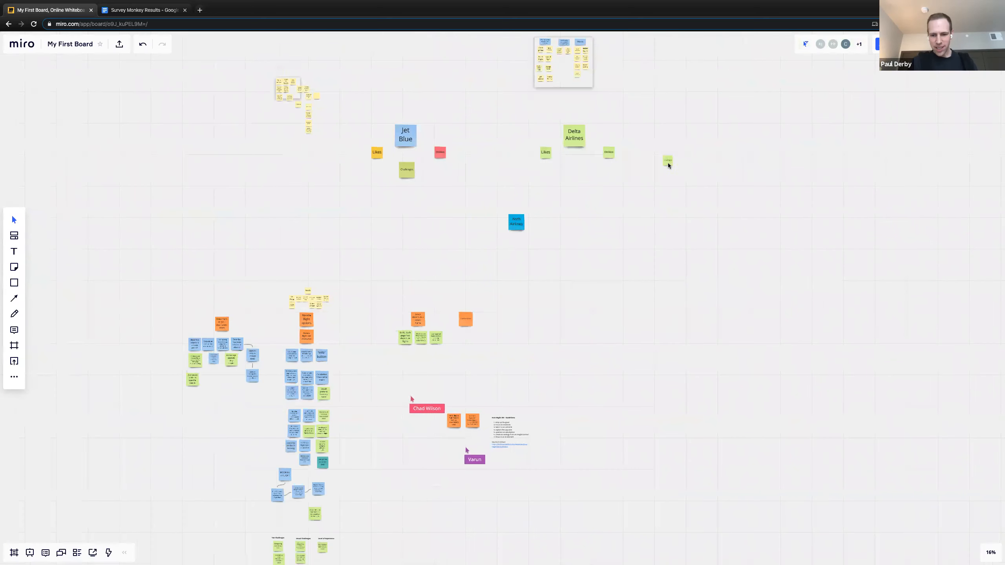
Group the small Challenges note and the blue "Both Airlines" note beneath the Delta Airlines note
left_click_drag(524, 221, 574, 168)
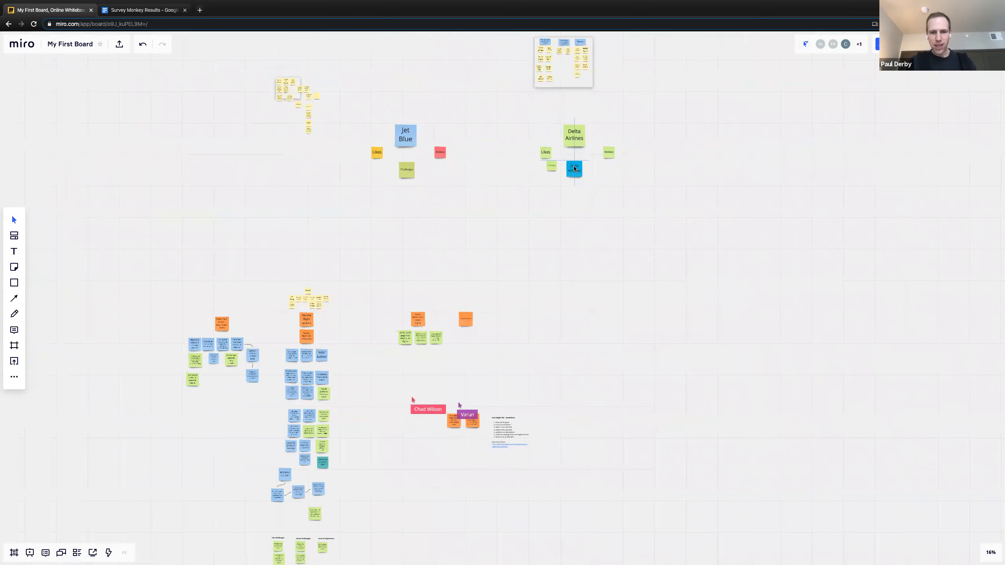
left_click_drag(630, 285, 716, 198)
Review the sorted notes, the How Might We guidelines and the airline color legend up to the Survey Monkey frame
scroll(571, 286, "up", 4)
left_click_drag(572, 286, 778, 175)
scroll(635, 268, "up", 3)
left_click_drag(693, 242, 687, 215)
scroll(675, 402, "down", 3)
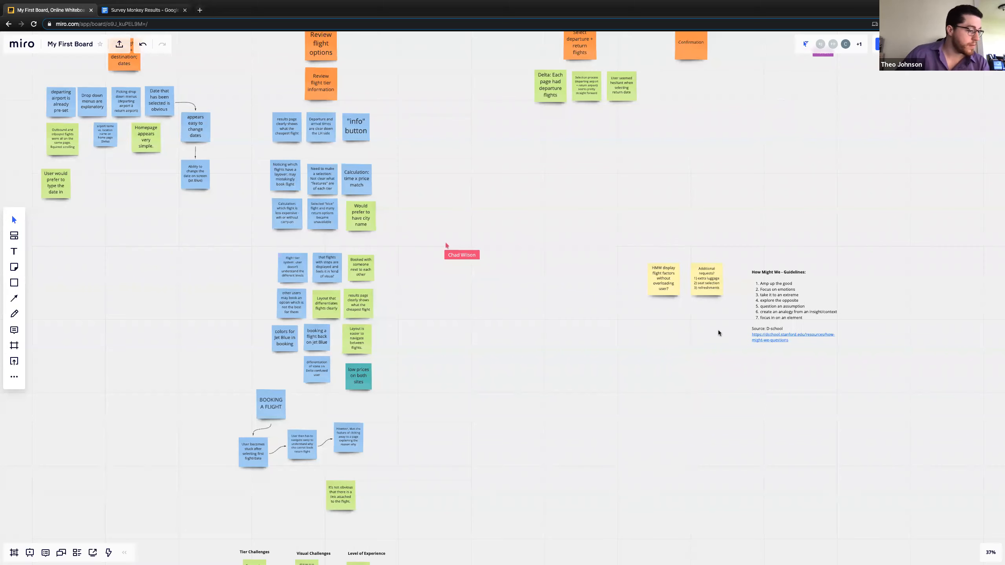
left_click_drag(592, 317, 668, 221)
left_click_drag(548, 401, 660, 337)
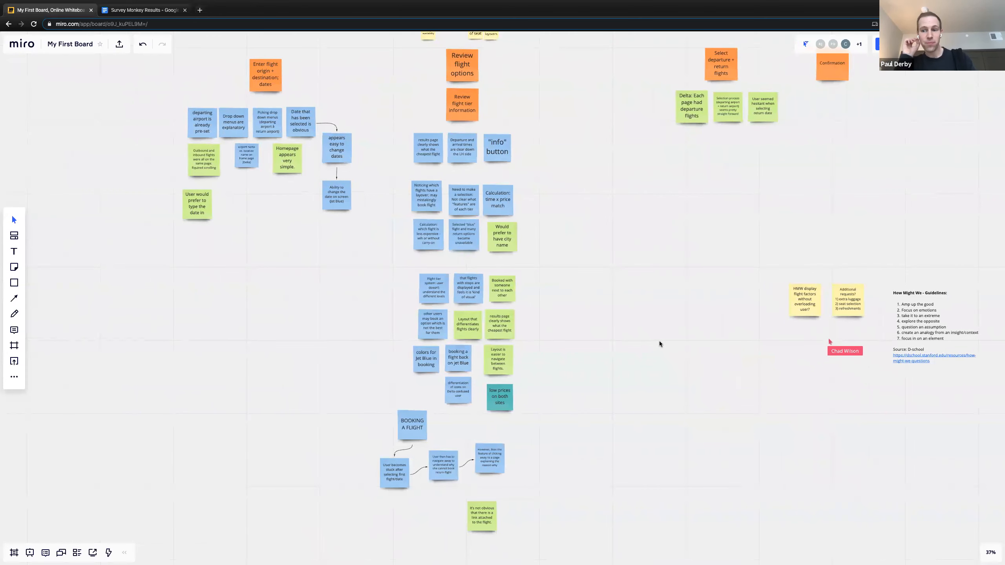
left_click_drag(715, 273, 682, 443)
left_click_drag(749, 249, 729, 345)
scroll(866, 238, "down", 5)
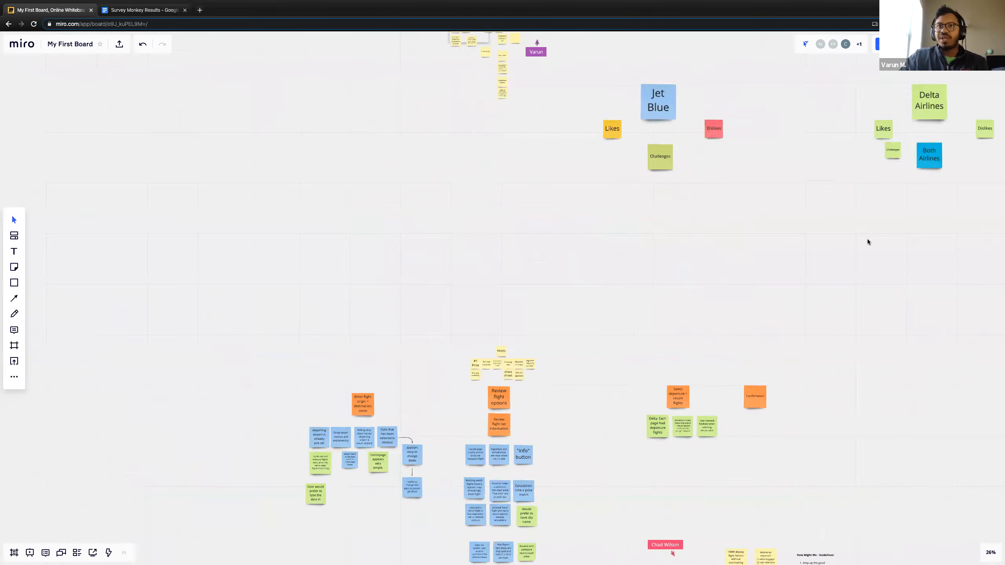
scroll(918, 119, "up", 1)
left_click_drag(926, 183, 927, 245)
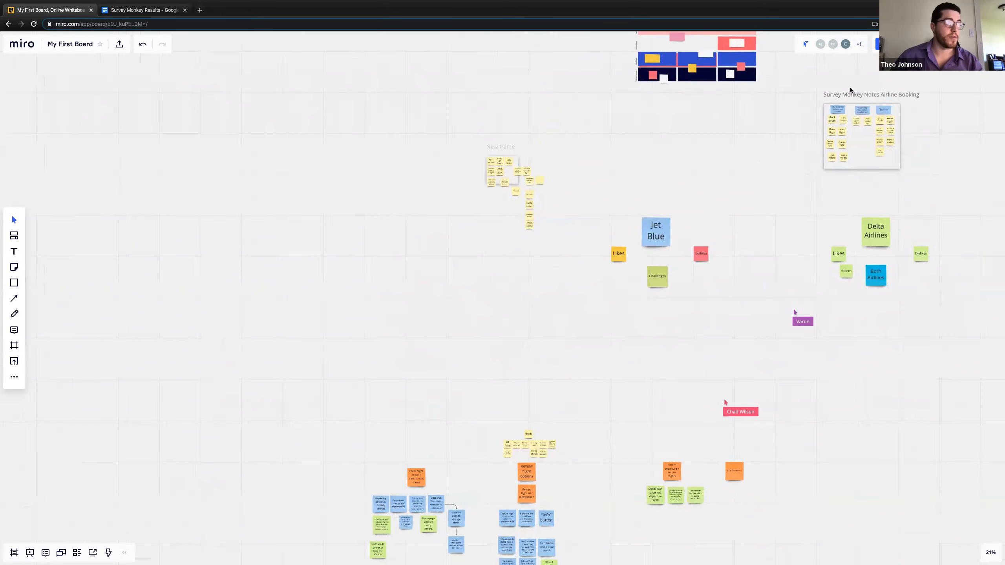
left_click_drag(848, 156, 845, 121)
double_click(839, 116)
left_click(860, 130)
left_click(848, 118)
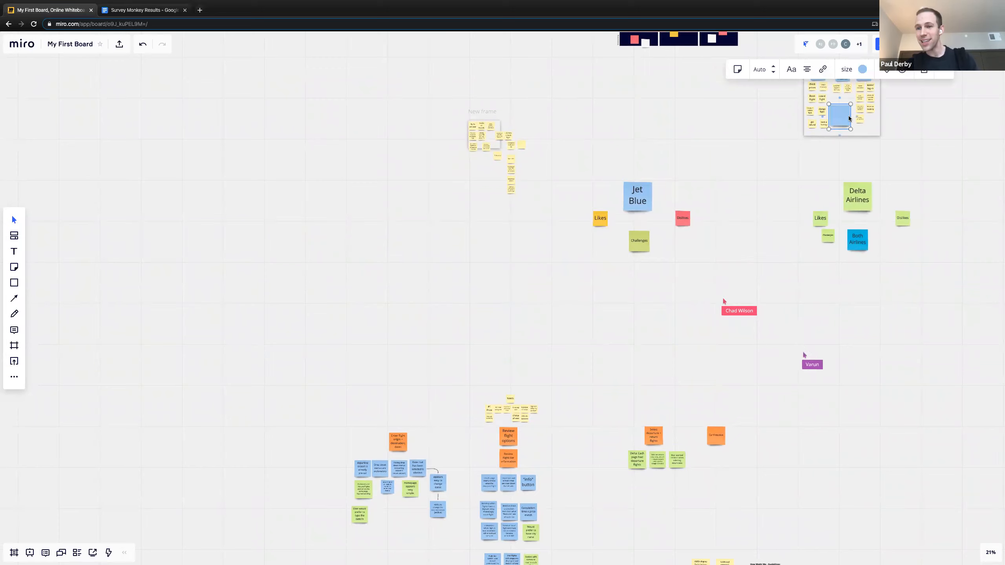
key("Delete")
Move the "Survey Monkey Notes Airline Booking" frame down beside the Confirmation end of the flight-booking steps
left_click_drag(873, 63, 828, 358)
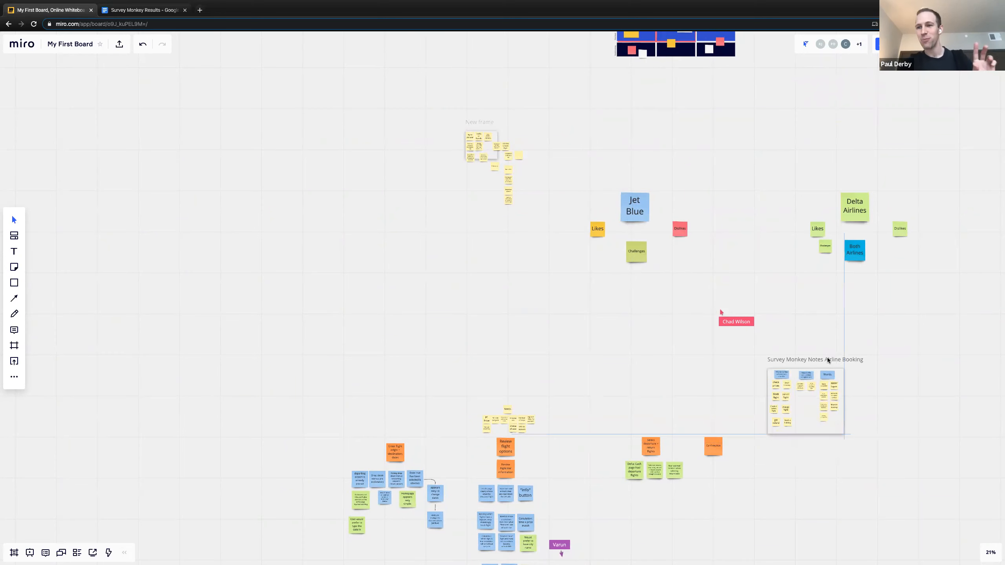
scroll(801, 431, "up", 5)
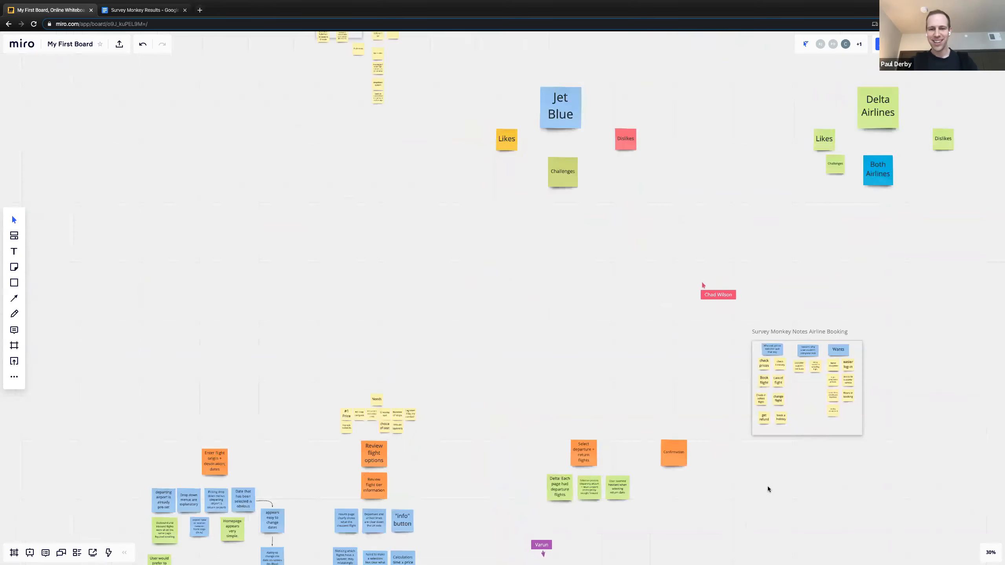
scroll(876, 226, "down", 5)
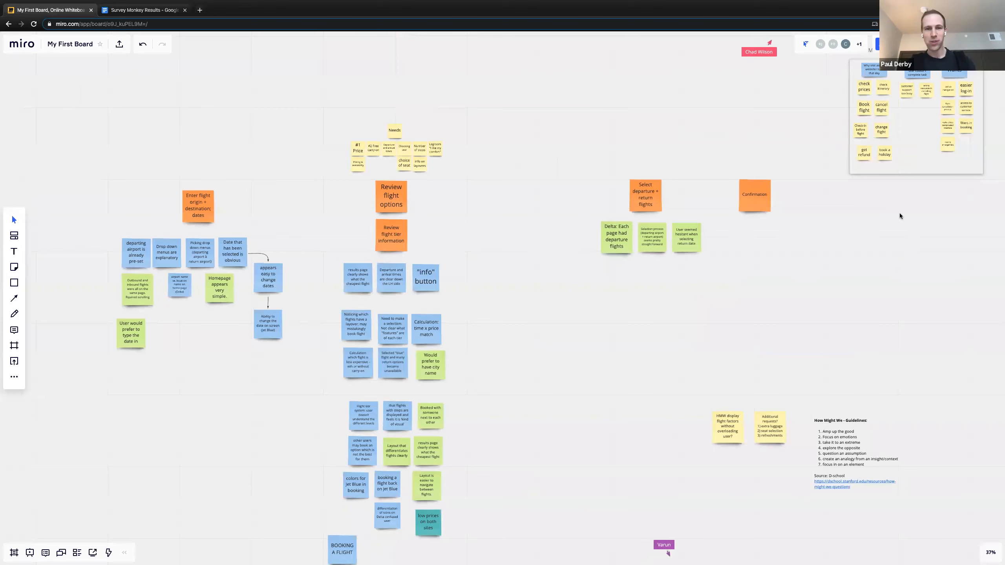
Examine the notes under each orange flight-booking step alongside the two yellow notes and the How Might We guidelines
left_click_drag(670, 262, 827, 175)
left_click_drag(770, 234, 774, 285)
scroll(775, 288, "up", 2)
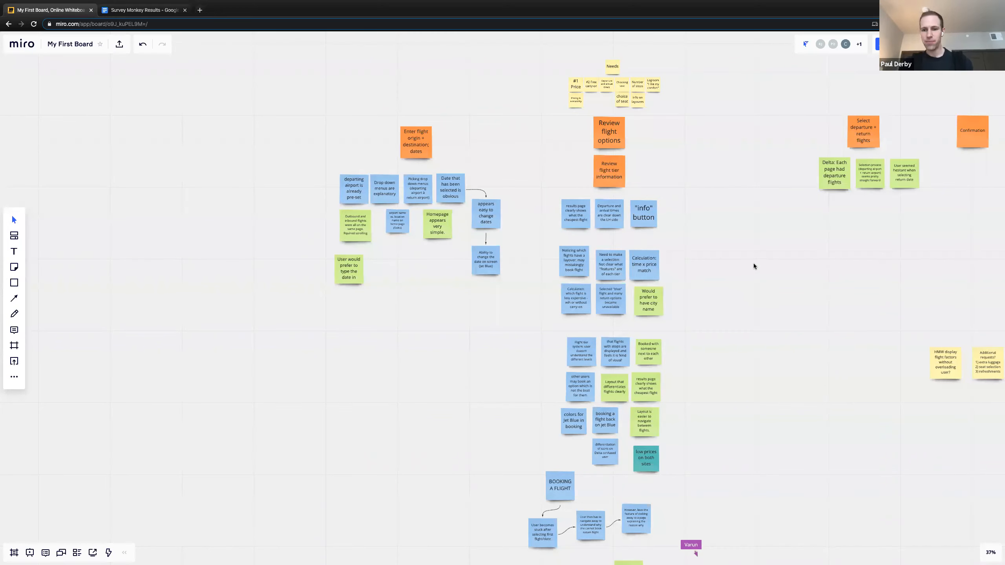
scroll(535, 305, "right", 10)
scroll(535, 304, "down", 3)
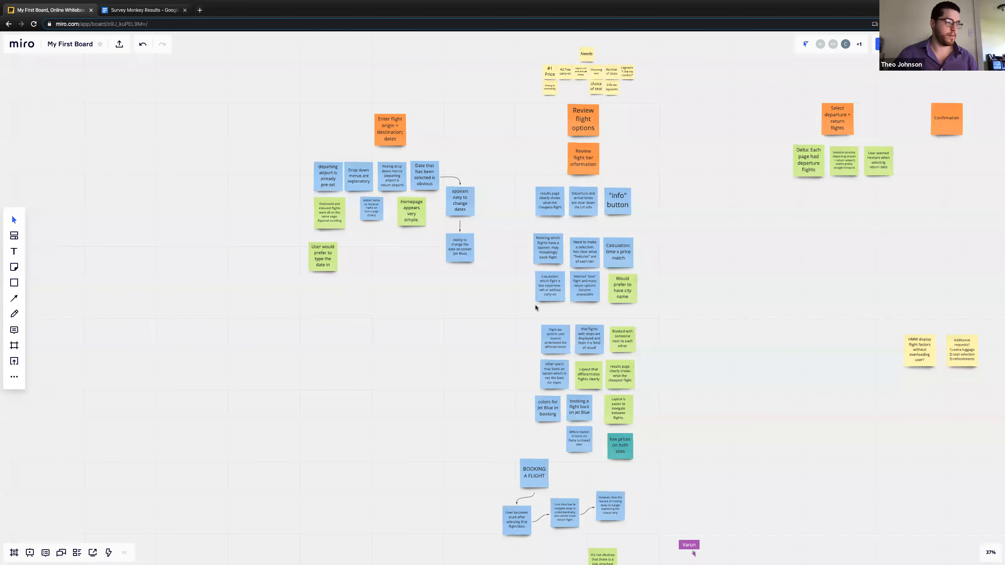
scroll(631, 370, "left", 3)
scroll(631, 371, "up", 1)
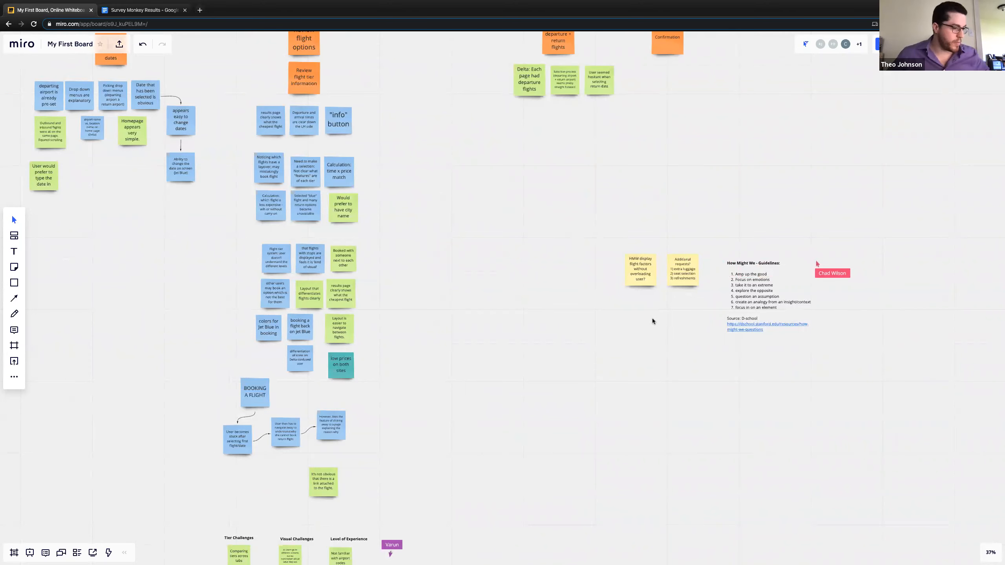
scroll(525, 294, "up", 3)
scroll(525, 293, "left", 3)
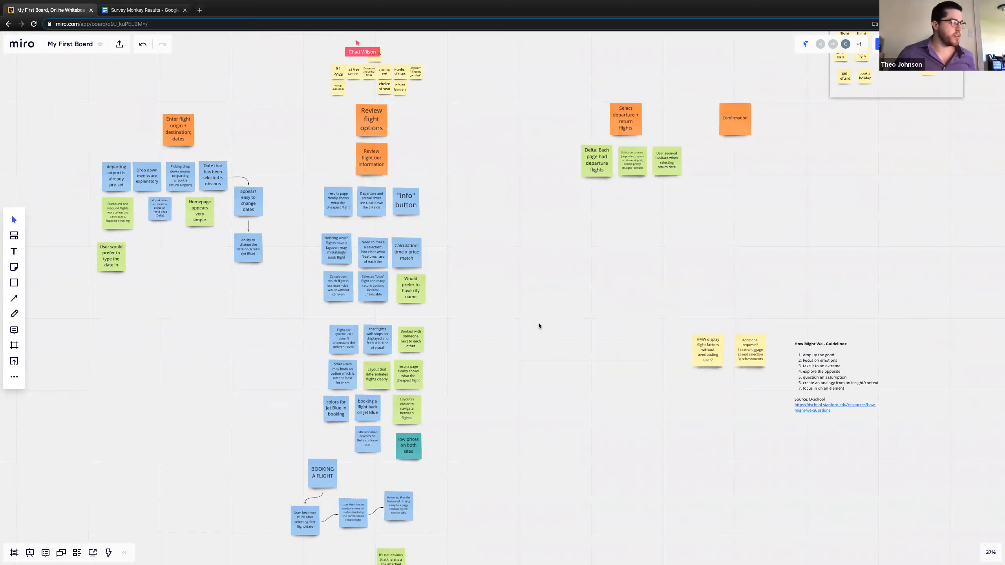
scroll(472, 226, "left", 1)
scroll(472, 226, "up", 1)
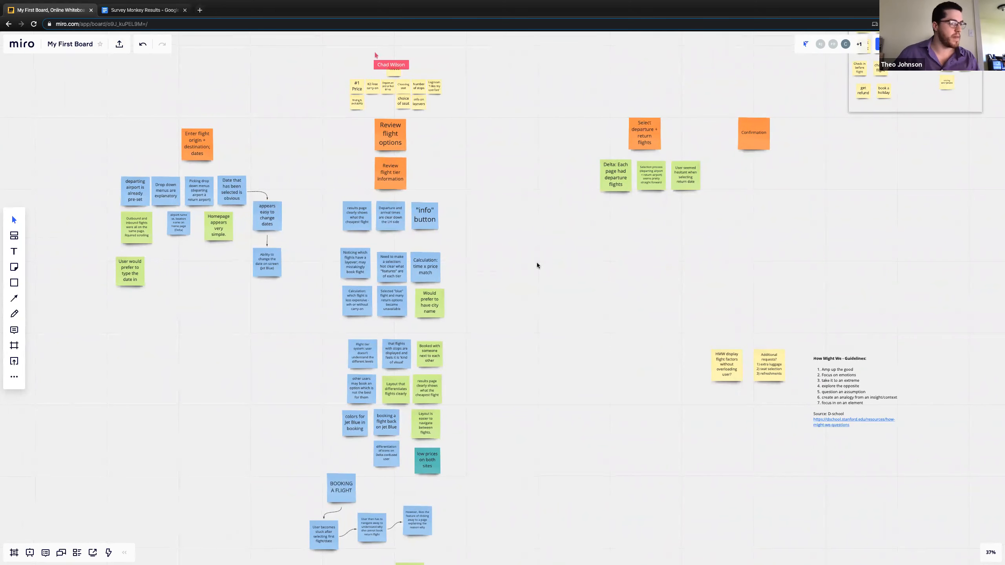
scroll(519, 249, "down", 3)
scroll(519, 249, "right", 5)
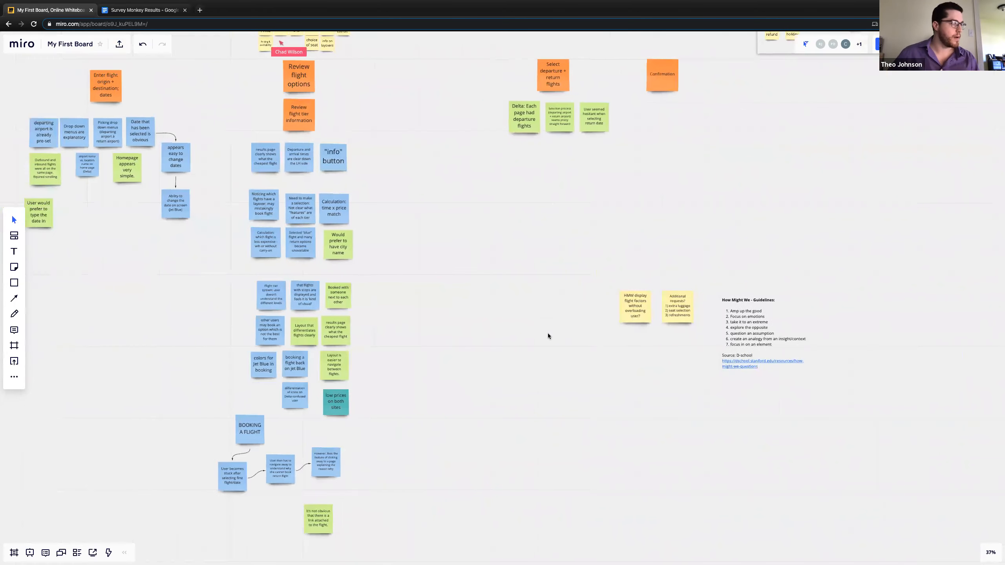
scroll(561, 328, "up", 3)
scroll(561, 329, "left", 3)
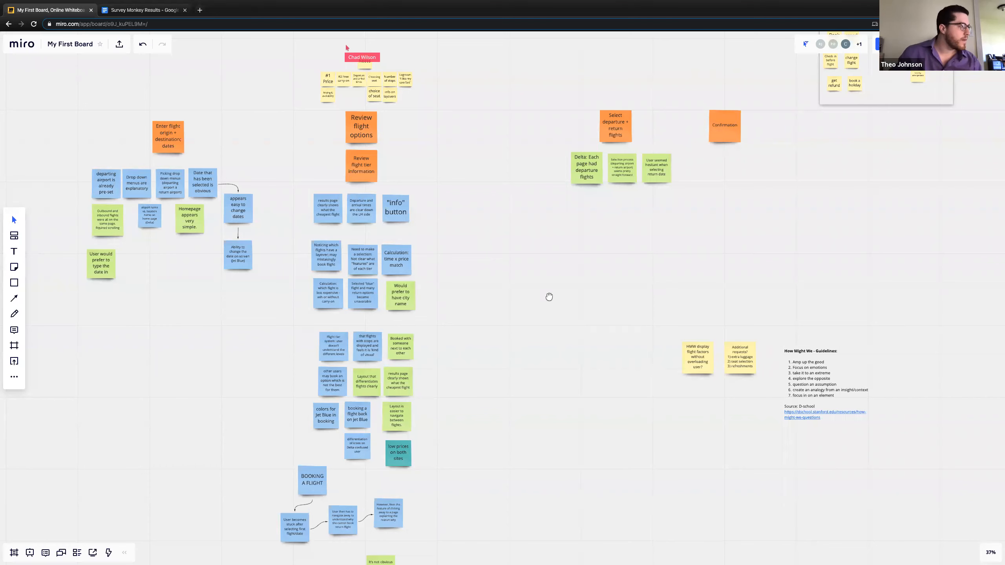
scroll(549, 296, "down", 2)
left_click_drag(569, 299, 571, 279)
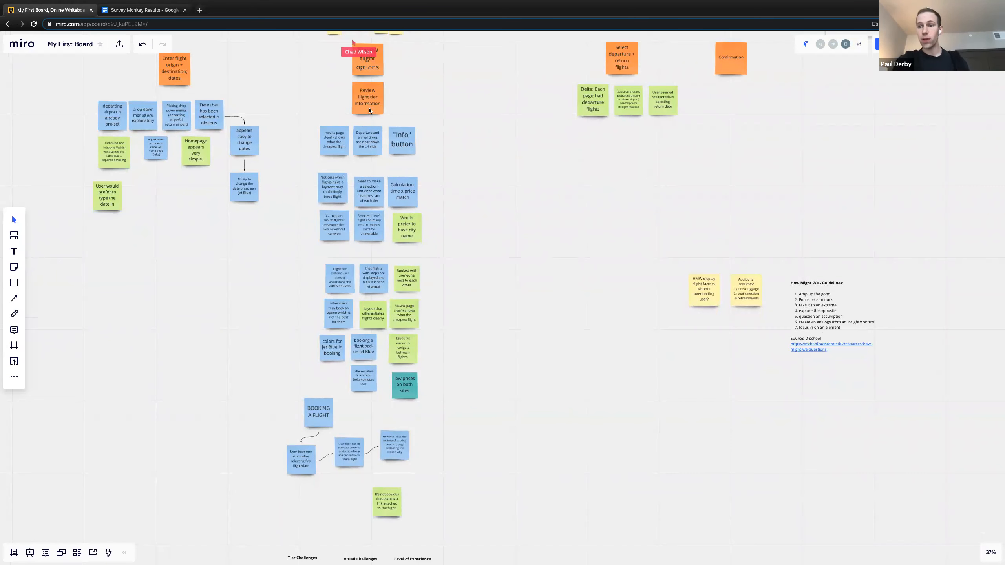
scroll(484, 163, "up", 1)
scroll(483, 164, "left", 3)
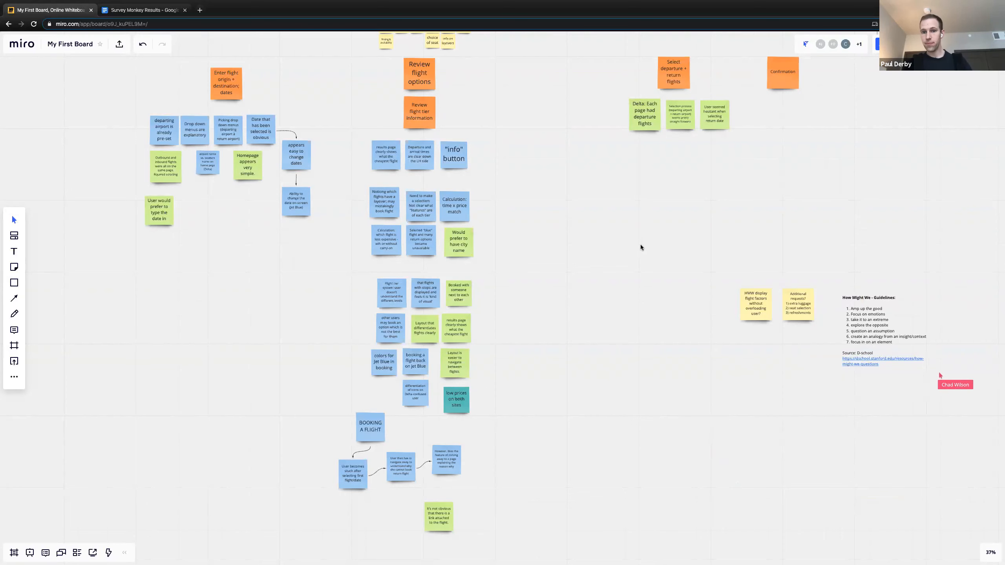
left_click_drag(637, 248, 610, 240)
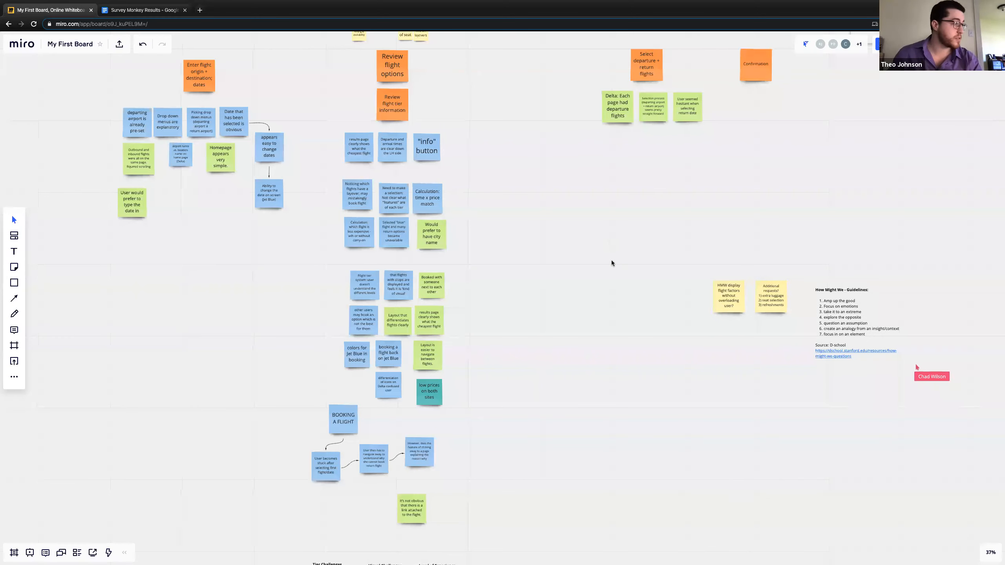
left_click_drag(484, 192, 501, 225)
left_click_drag(507, 281, 486, 246)
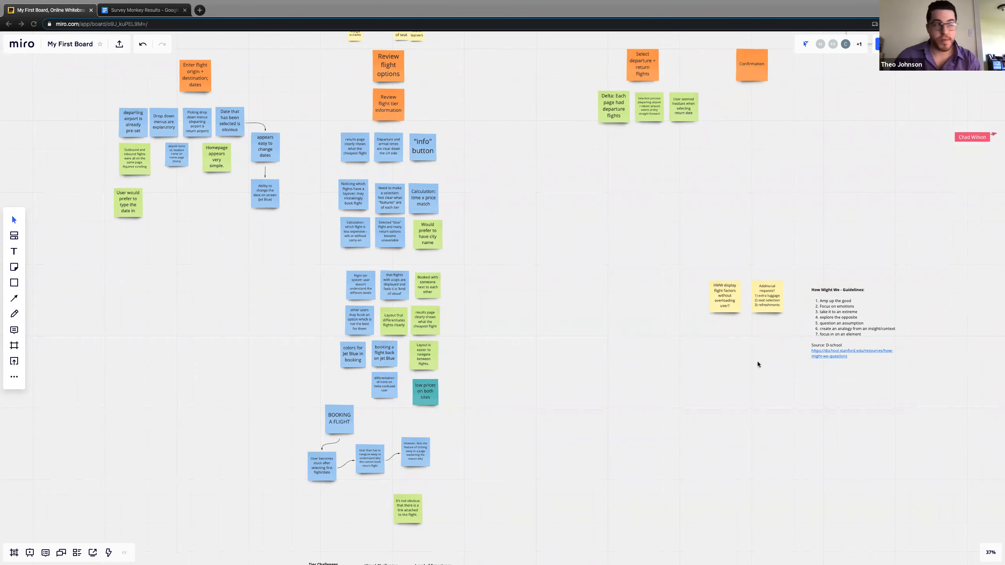
left_click_drag(643, 347, 673, 330)
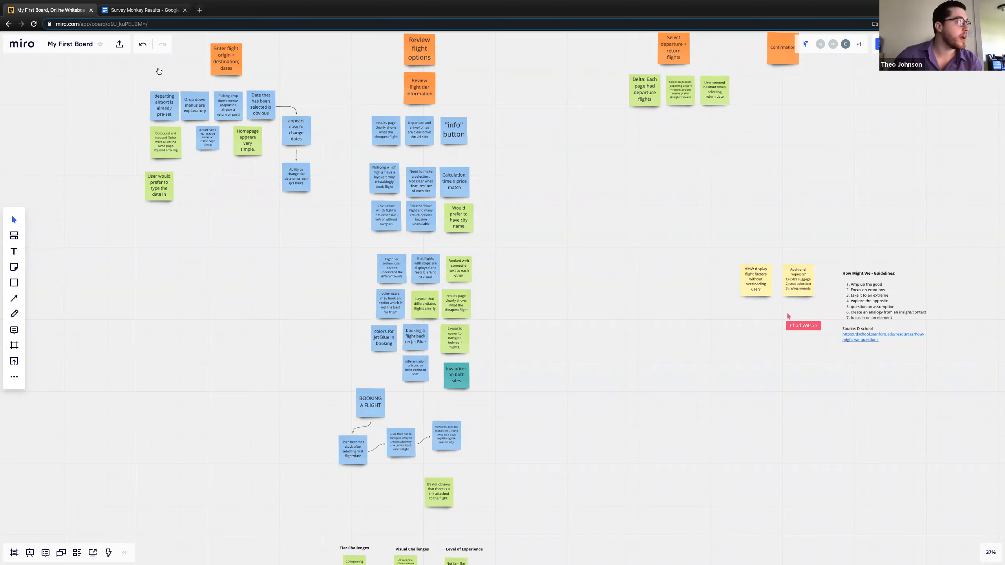
Examine Group 1's purple How Might We notes and Group 2's Problems and Opportunities columns
mouse_move(486, 4)
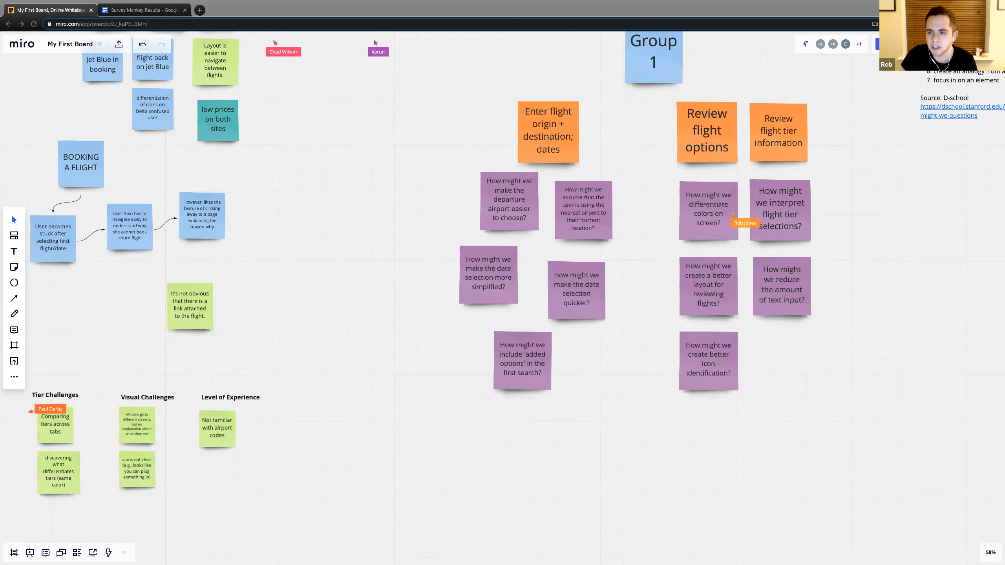
left_click(558, 291)
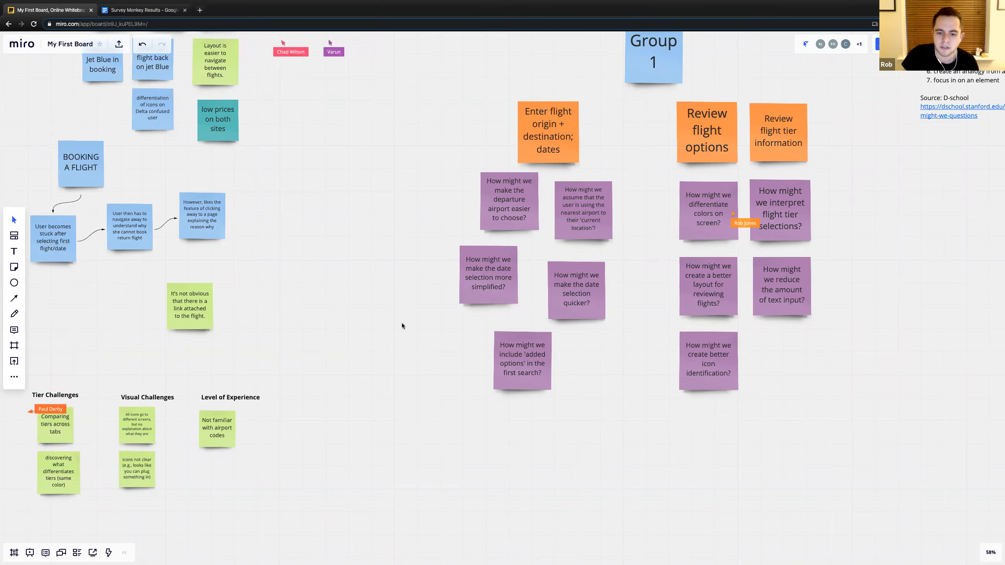
scroll(397, 329, "down", 5)
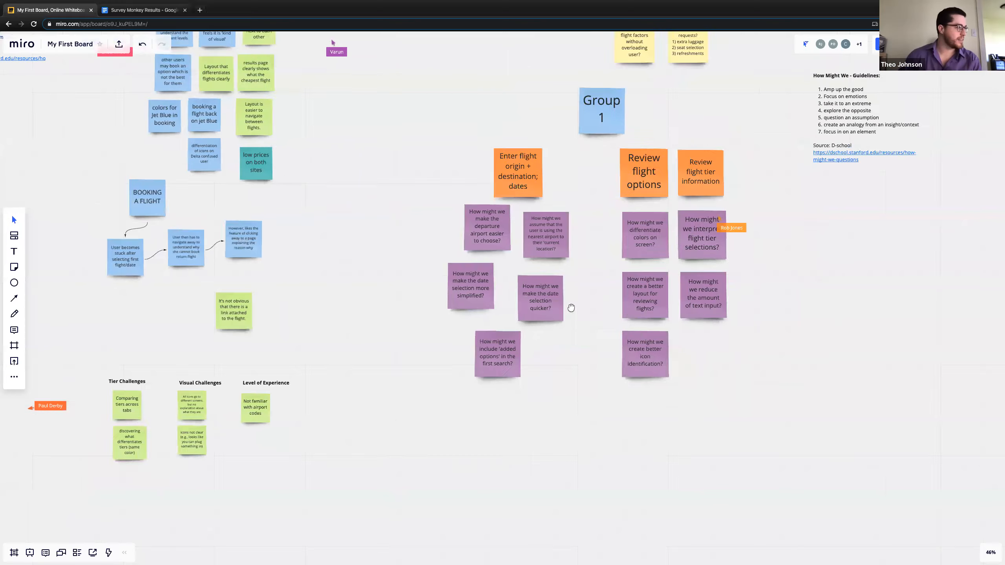
scroll(689, 232, "left", 10)
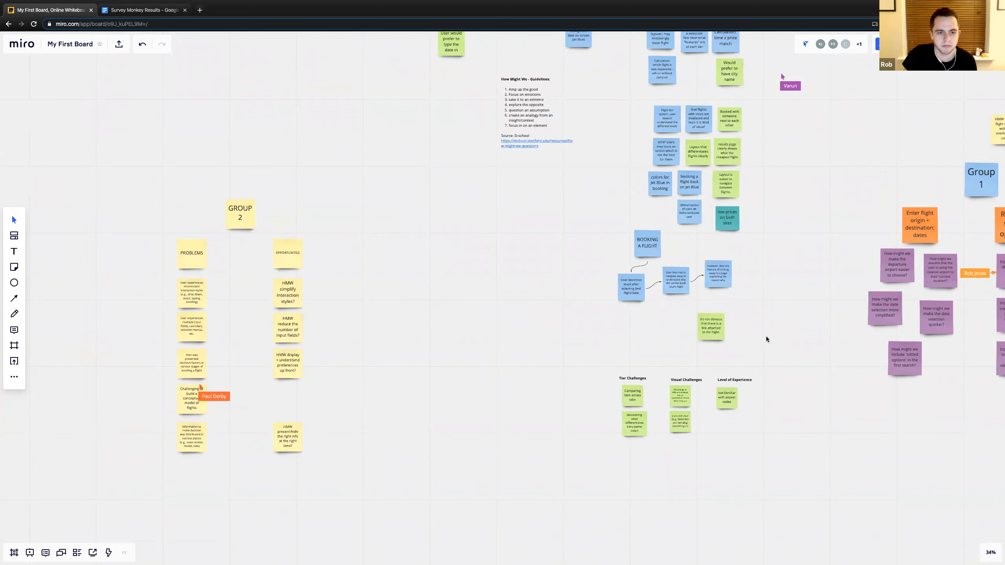
scroll(722, 343, "right", 4)
scroll(722, 343, "up", 2)
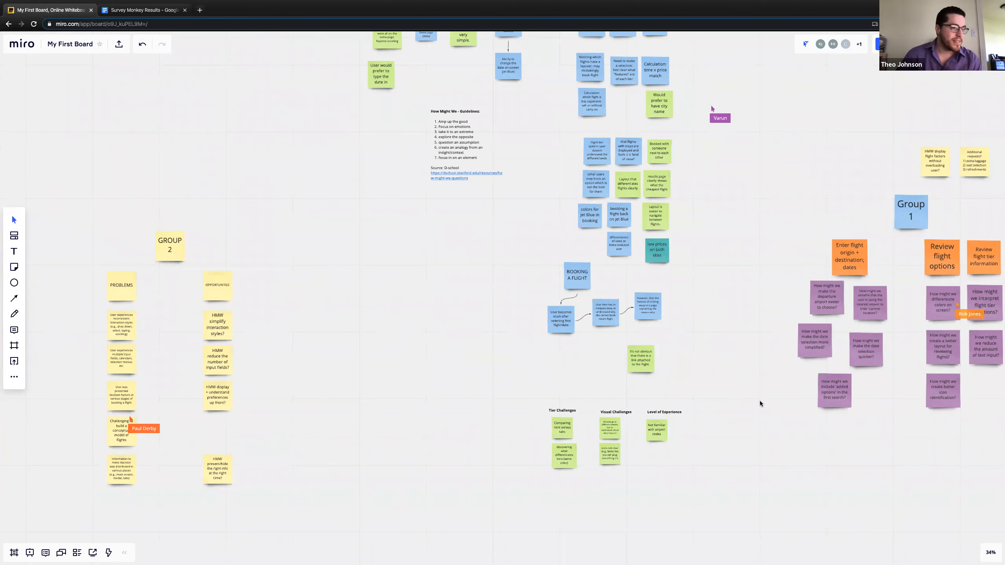
scroll(803, 397, "right", 5)
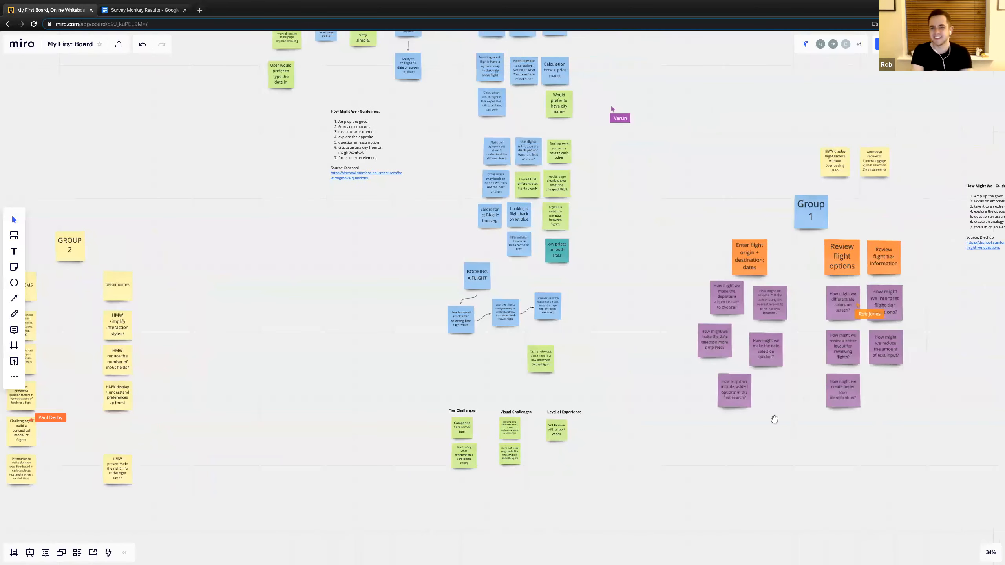
Align Group 1's two date-selection notes and the "added options" note into a grid under "Enter flight origin + destination; dates"
scroll(773, 419, "right", 4)
scroll(774, 419, "down", 1)
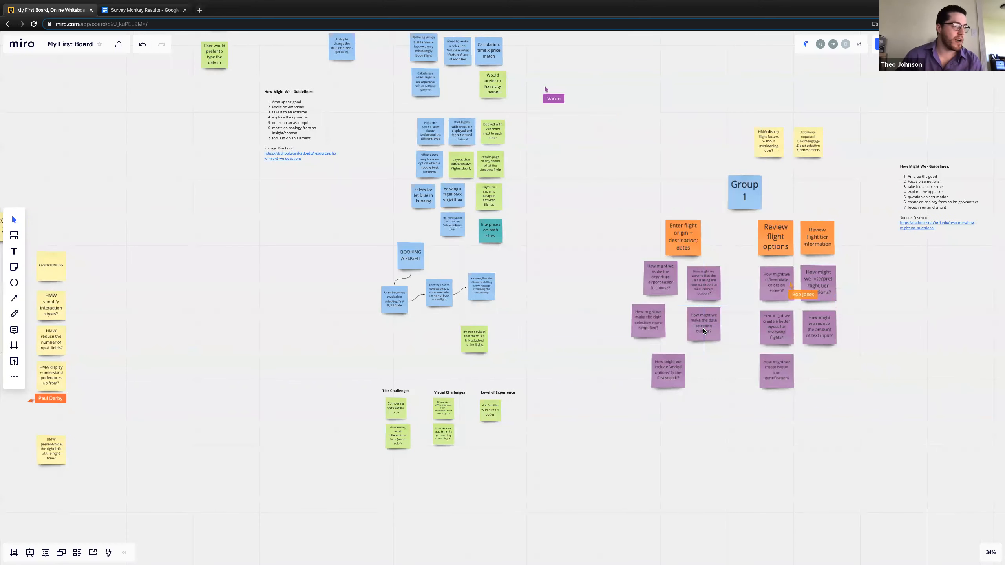
left_click_drag(642, 324, 652, 328)
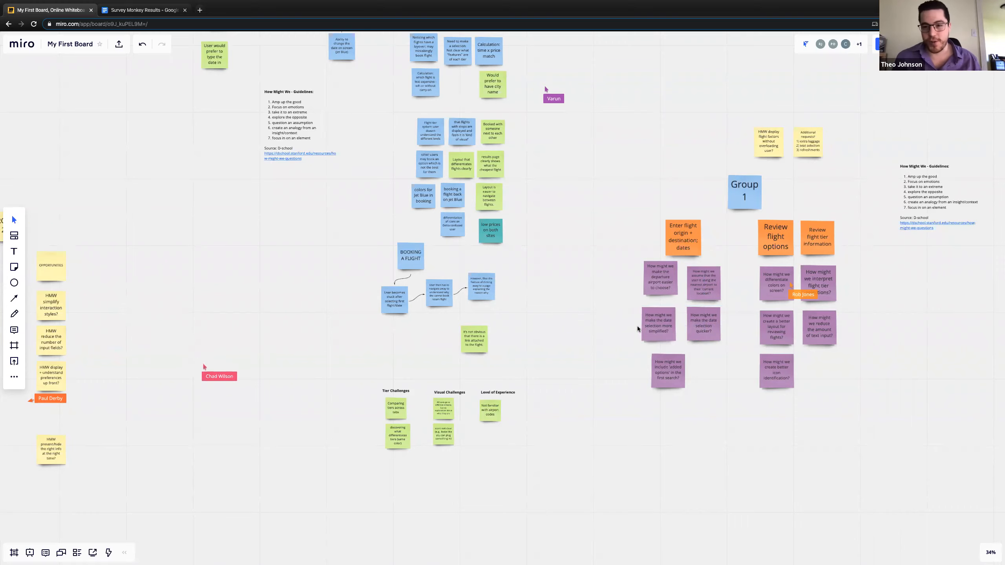
left_click_drag(674, 375, 664, 368)
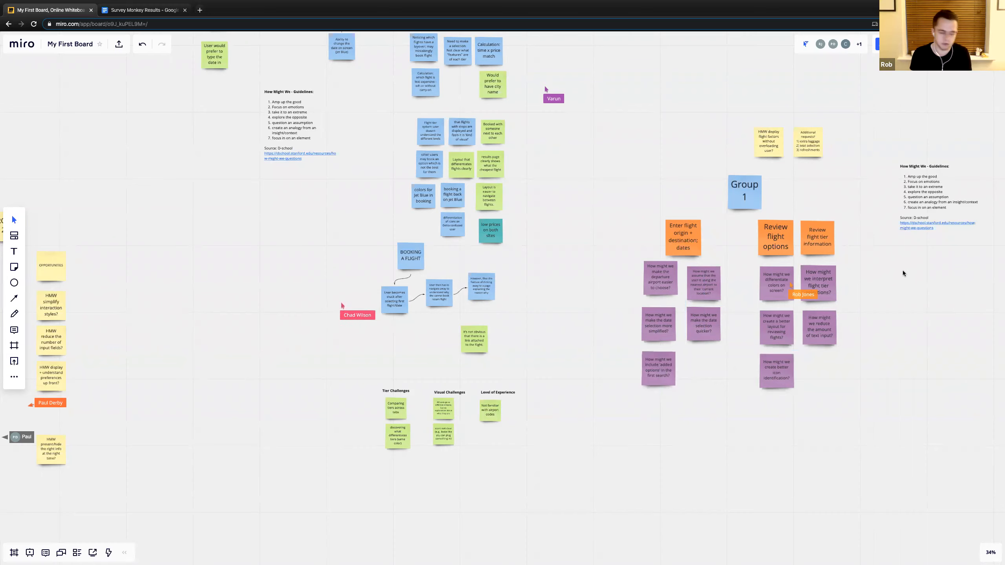
Move the How Might We guidelines text down beside Group 1's "Review flight tier information" column
scroll(885, 237, "up", 1)
scroll(885, 214, "right", 1)
scroll(885, 202, "down", 1)
scroll(885, 202, "left", 1)
left_click_drag(893, 189, 871, 244)
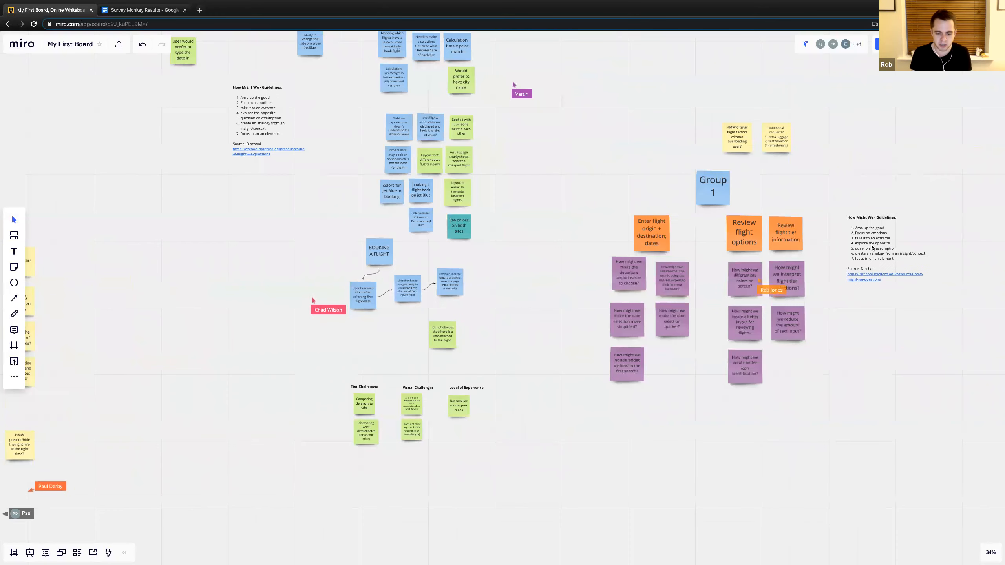
Compare Group 2's Problems and Opportunities notes with Group 1's How Might We questions
scroll(879, 333, "down", 1)
scroll(880, 333, "left", 1)
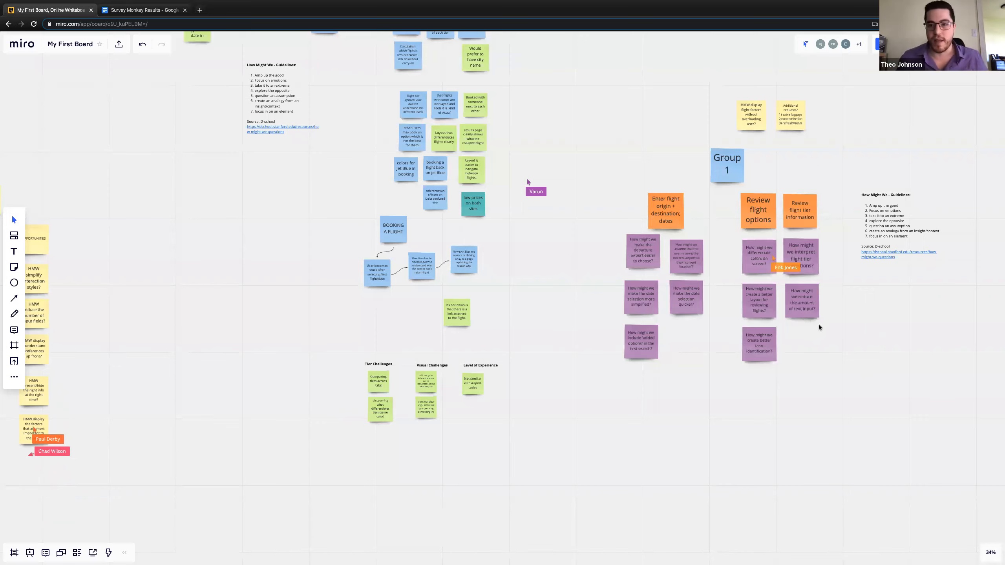
left_click_drag(605, 390, 682, 376)
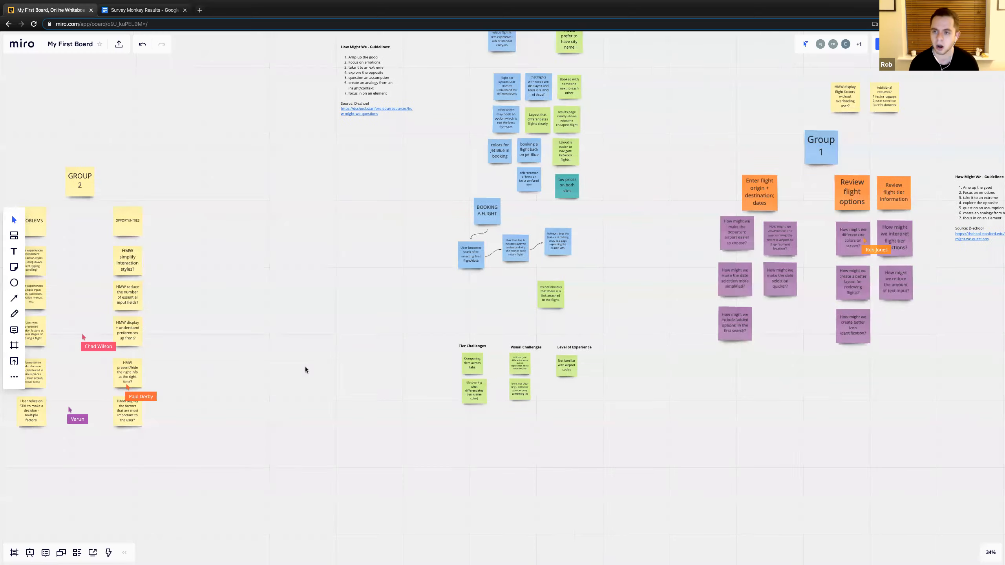
scroll(272, 374, "left", 5)
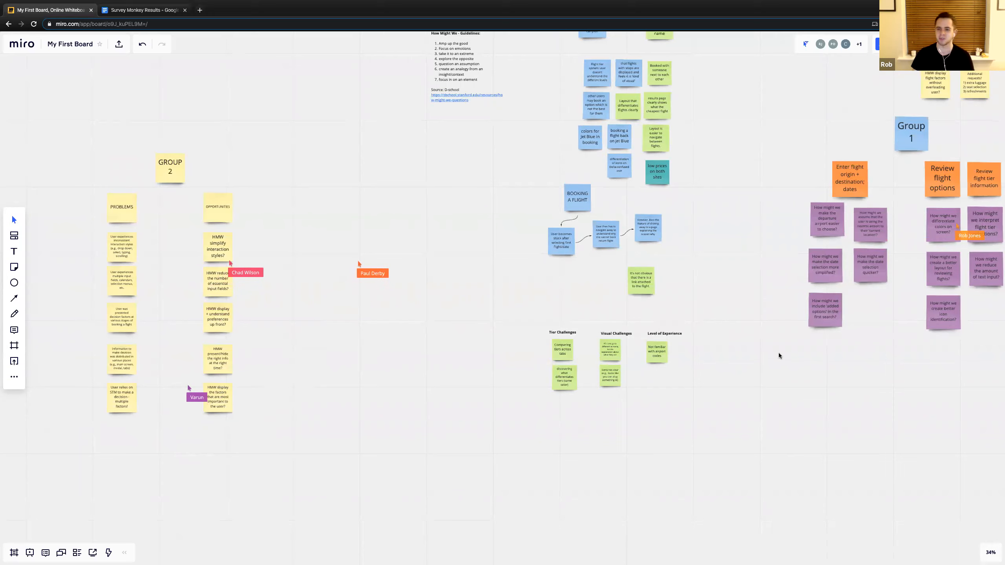
left_click_drag(753, 320, 634, 386)
left_click_drag(925, 266, 666, 295)
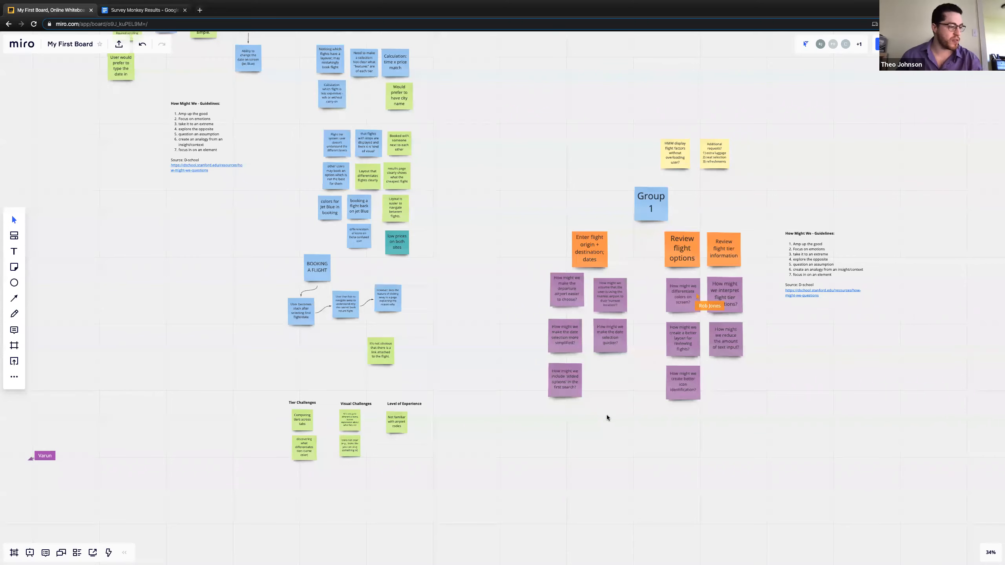
Survey the board between Group 1's How Might We columns and Group 2's notes to see how far apart they are
scroll(623, 431, "left", 10)
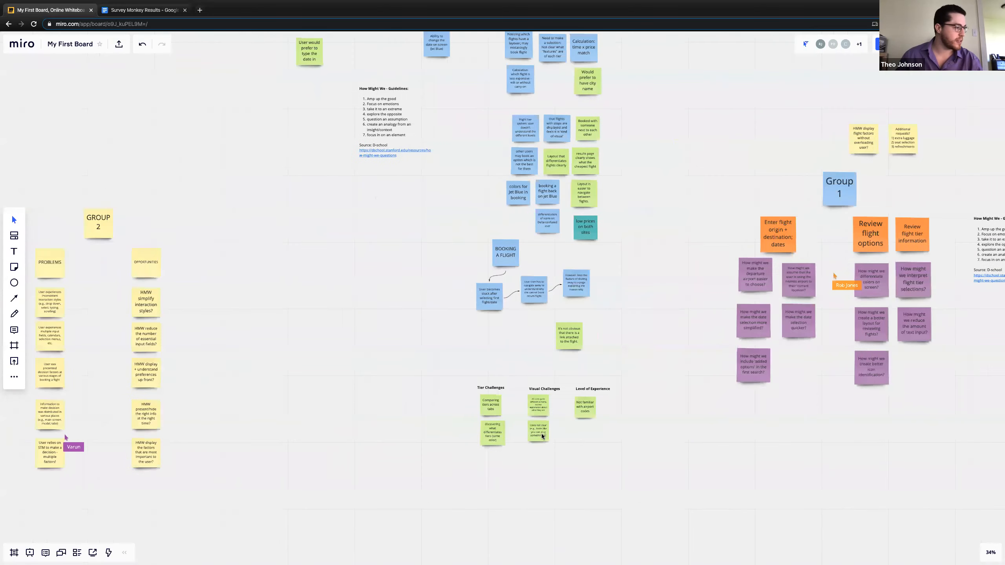
scroll(498, 407, "left", 2)
scroll(498, 407, "down", 1)
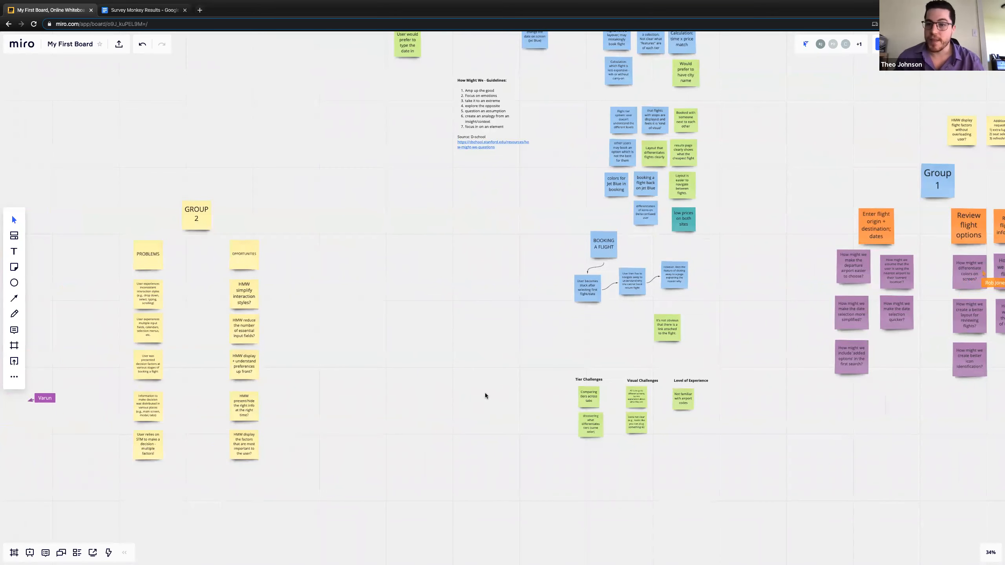
left_click_drag(478, 382, 569, 371)
left_click_drag(413, 394, 351, 411)
mouse_move(836, 397)
left_mouse_down()
mouse_move(758, 409)
mouse_move(783, 406)
left_mouse_up()
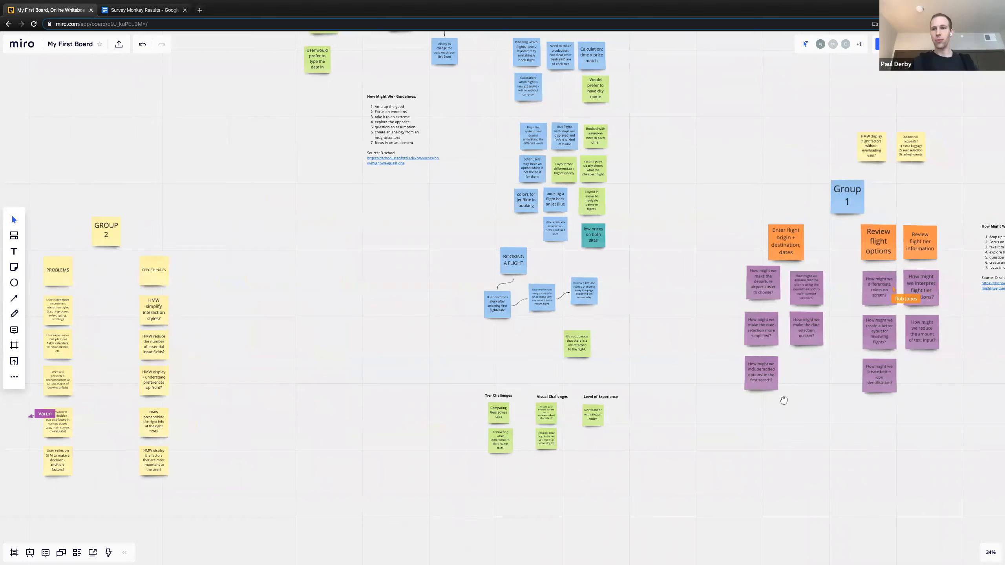
left_click(851, 201)
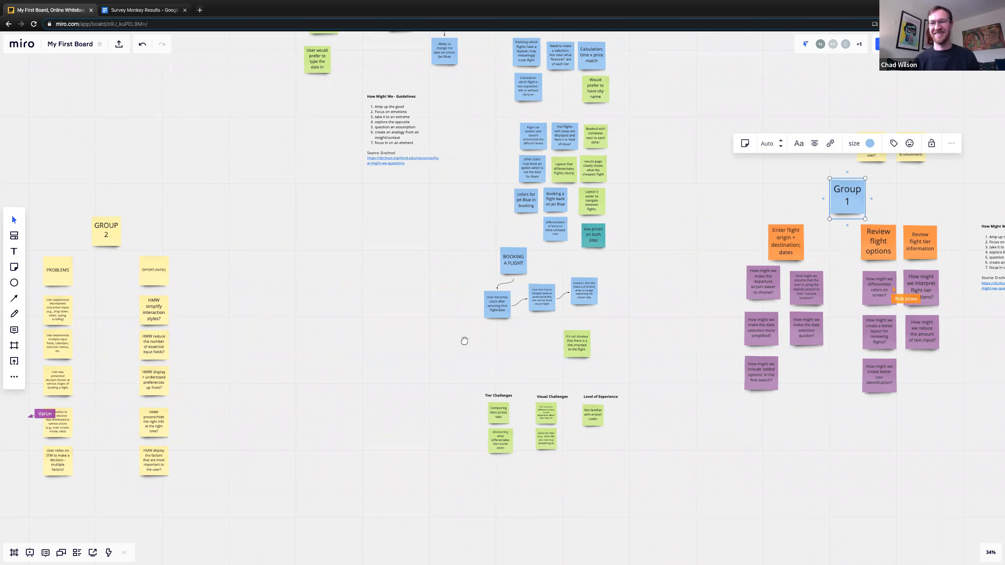
scroll(455, 340, "left", 3)
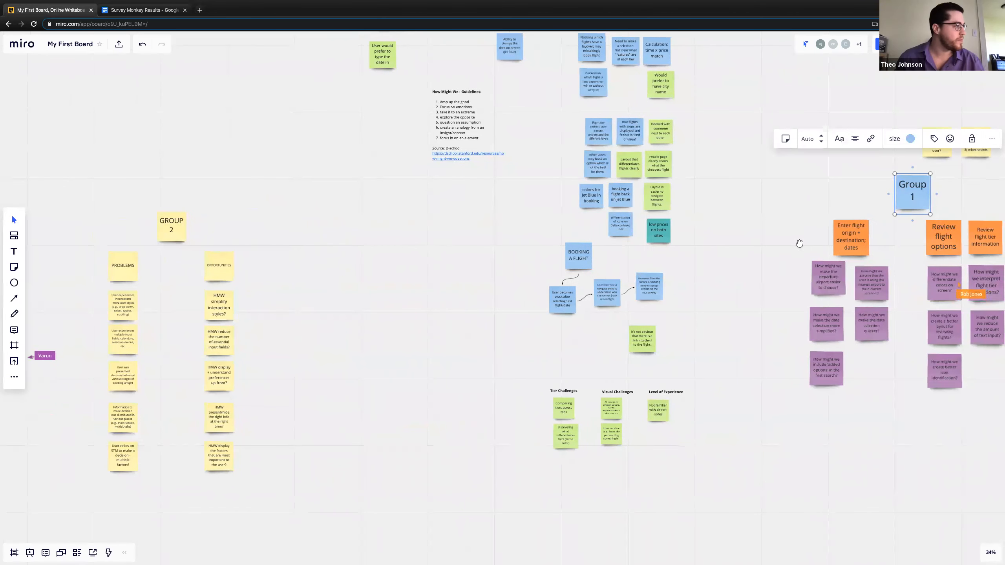
scroll(797, 238, "right", 3)
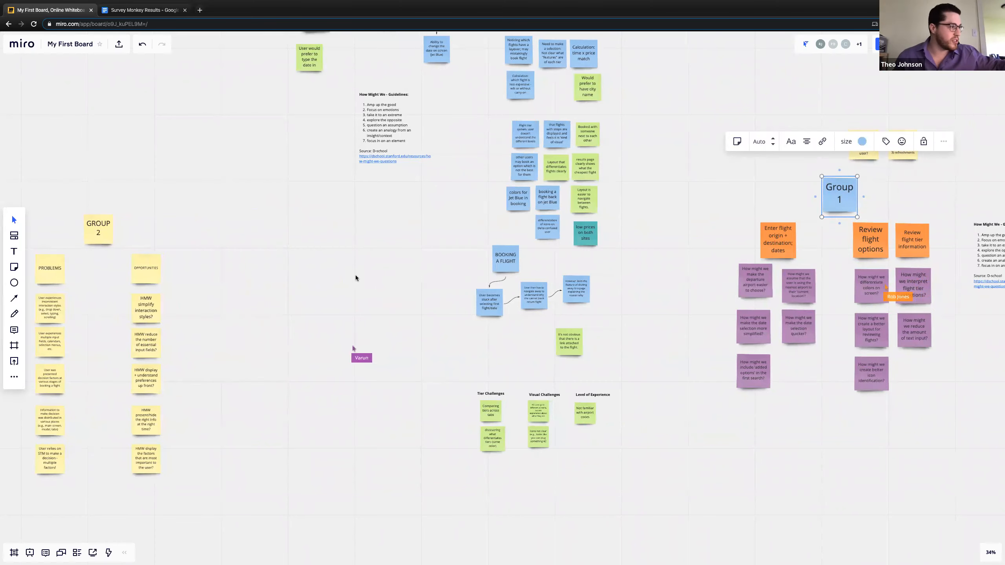
scroll(265, 271, "left", 2)
left_click_drag(280, 269, 308, 242)
left_click_drag(730, 320, 649, 320)
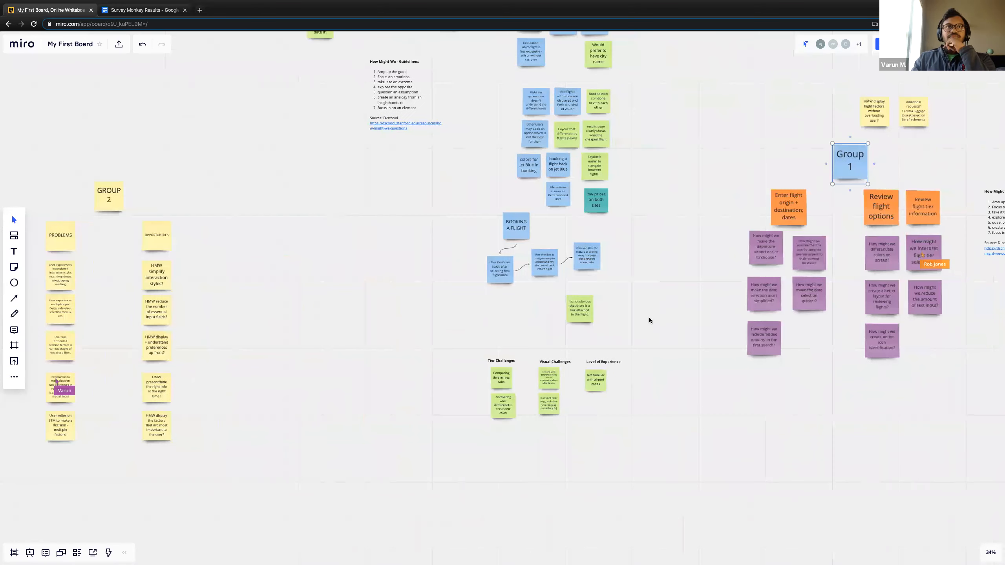
Move the Group 1 label, its three orange headings and all purple How Might We notes together to the empty area beside Group 2's columns
left_click(886, 359)
left_click_drag(886, 359, 700, 320)
left_click(734, 295, "shift")
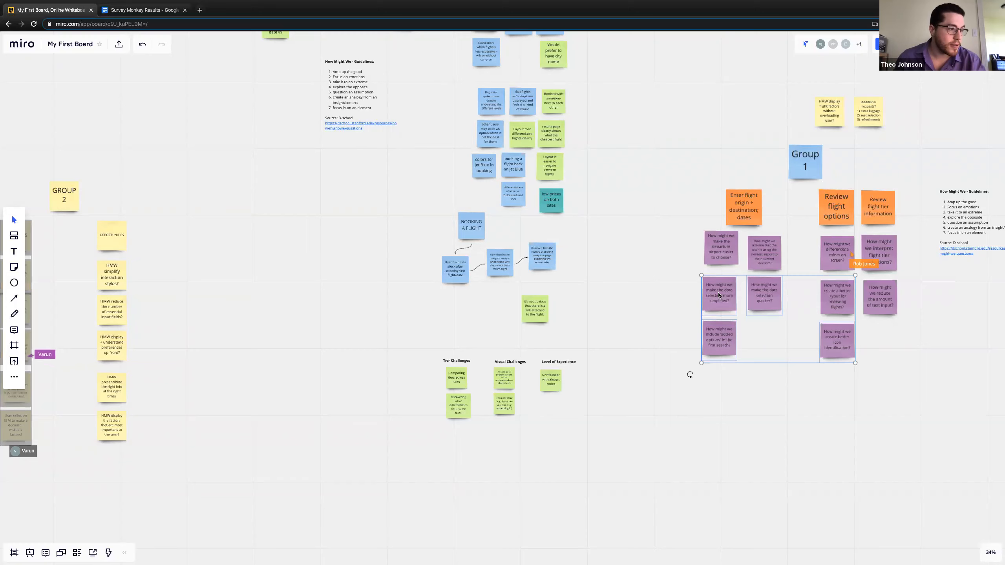
left_click(766, 295, "shift")
left_click(840, 296, "shift")
left_click(872, 296, "shift")
left_click(866, 255, "shift")
left_click(838, 254, "shift")
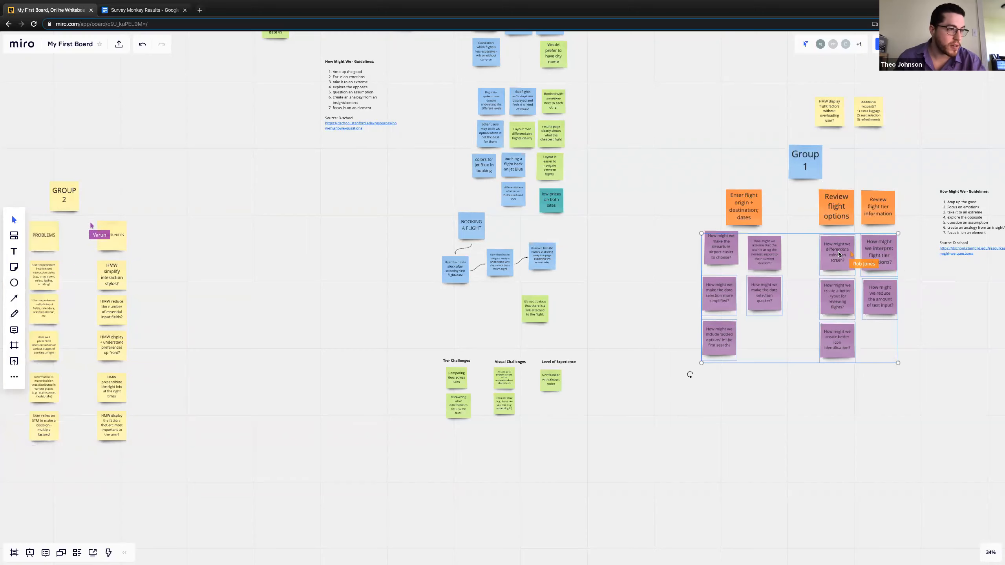
left_click(756, 255, "shift")
left_click(731, 253, "shift")
left_click(747, 212, "shift")
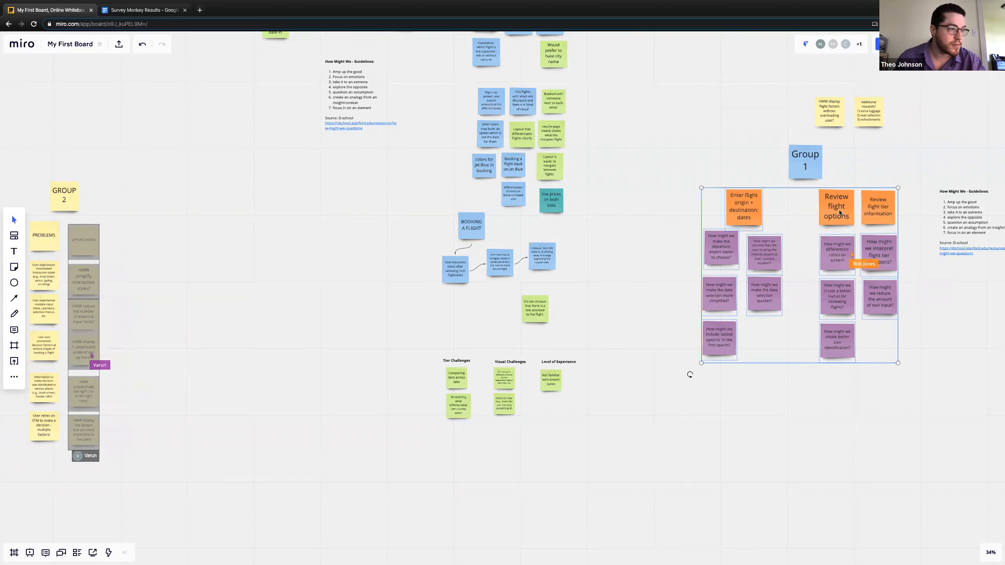
left_click(836, 208, "shift")
left_click(814, 170, "shift")
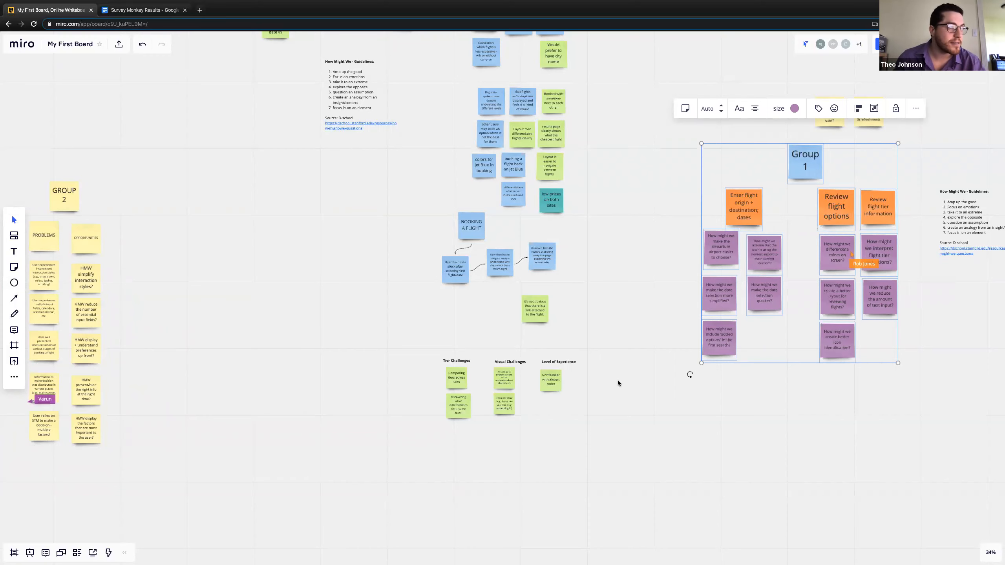
scroll(754, 293, "down", 2)
scroll(753, 290, "down", 5)
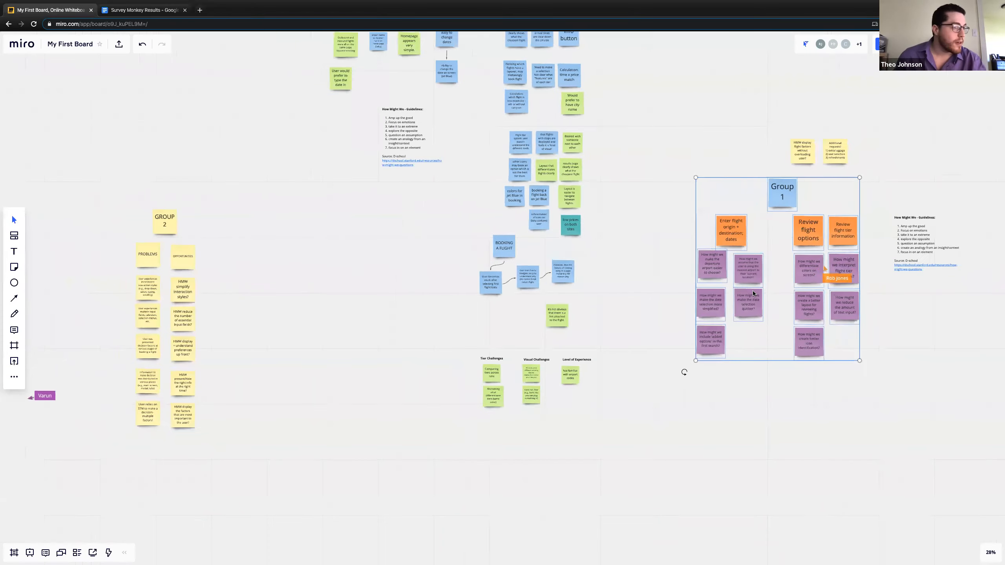
left_click_drag(941, 271, 369, 291)
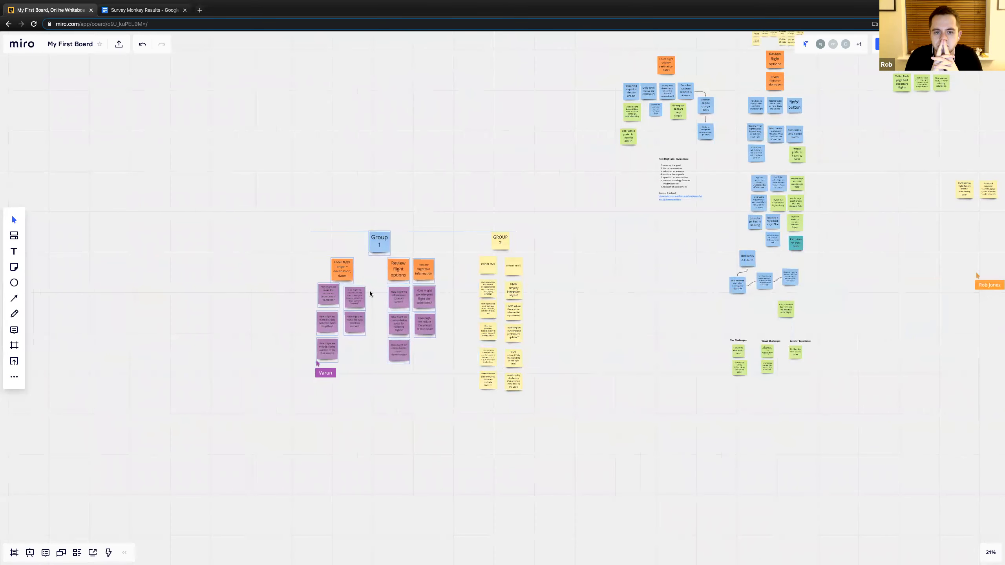
left_click(463, 396)
Review Group 1's orange flight-step headings and the How Might We notes under "Enter flight origin + destination; dates" alongside Group 2's columns
scroll(463, 399, "up", 5)
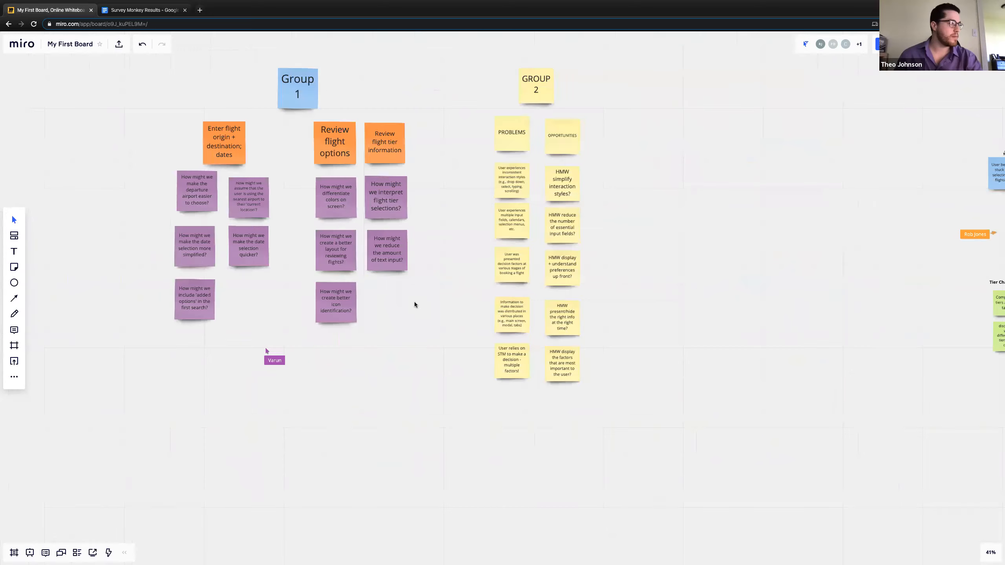
scroll(510, 402, "up", 3)
scroll(510, 402, "left", 3)
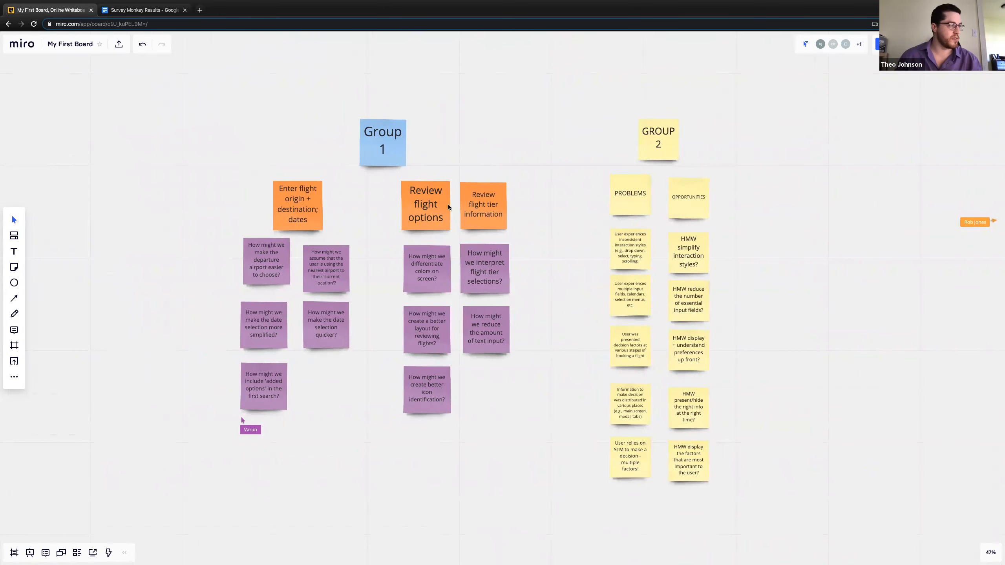
left_click(301, 209)
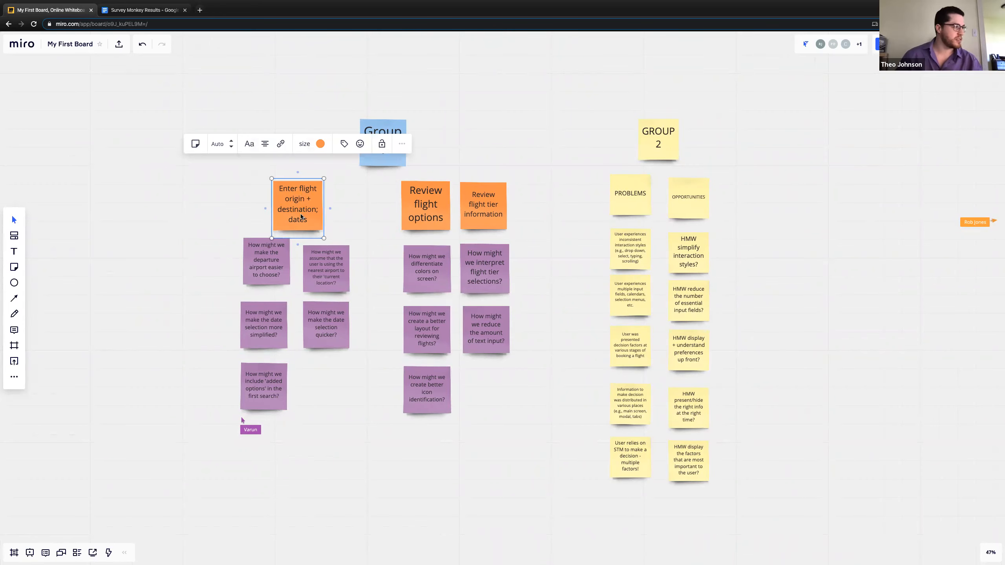
left_click(409, 217)
left_click(469, 213)
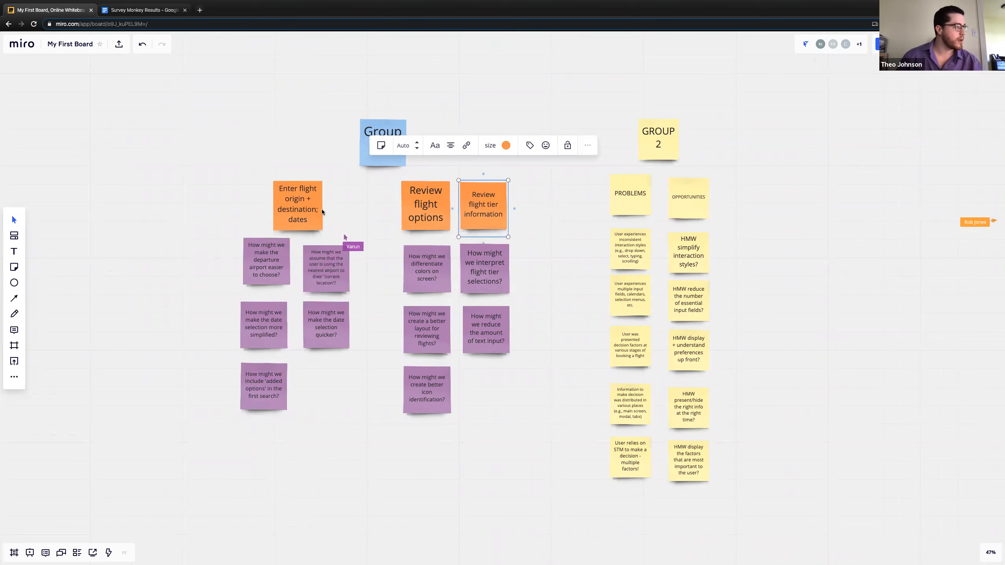
left_click(320, 210)
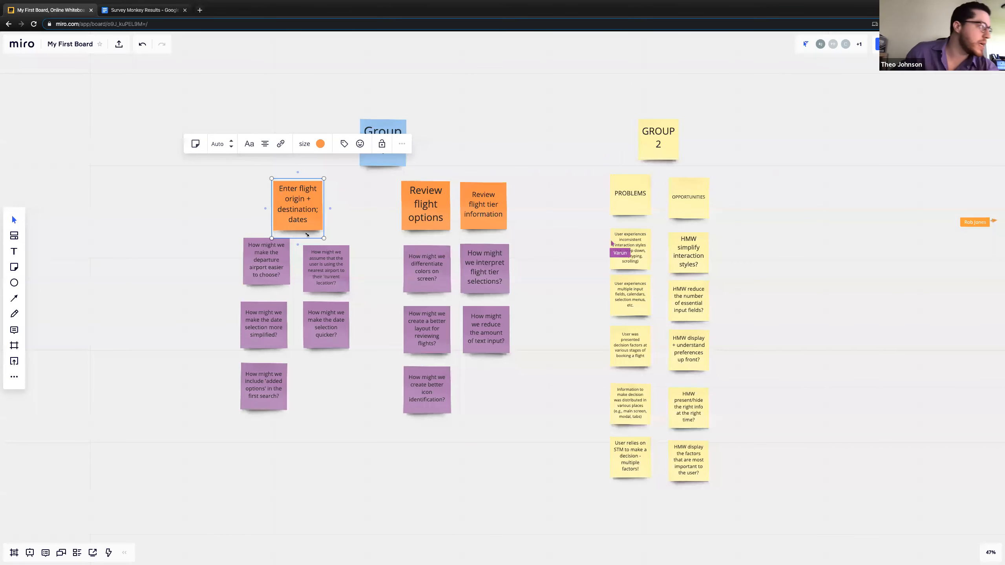
left_click(348, 224)
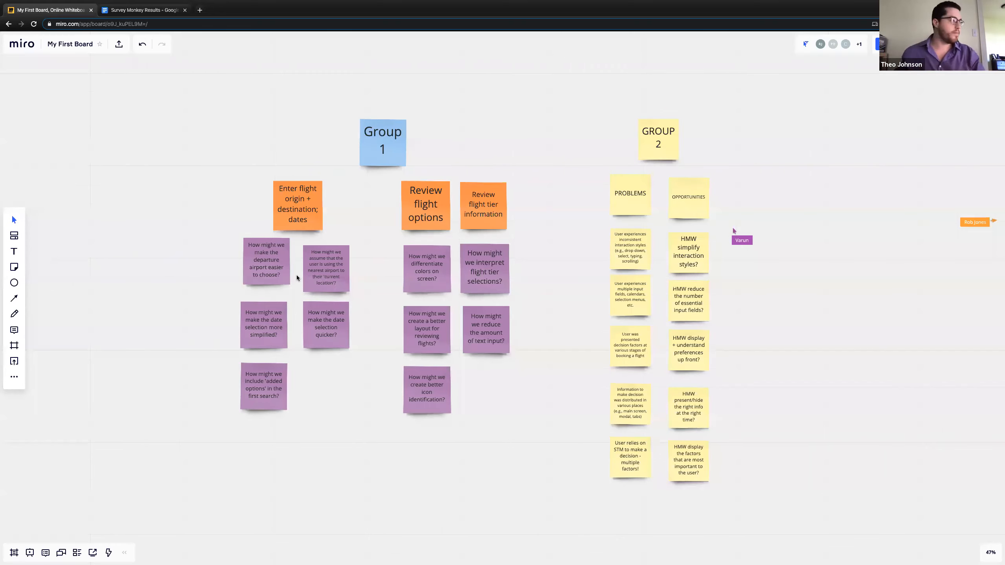
left_click(280, 334)
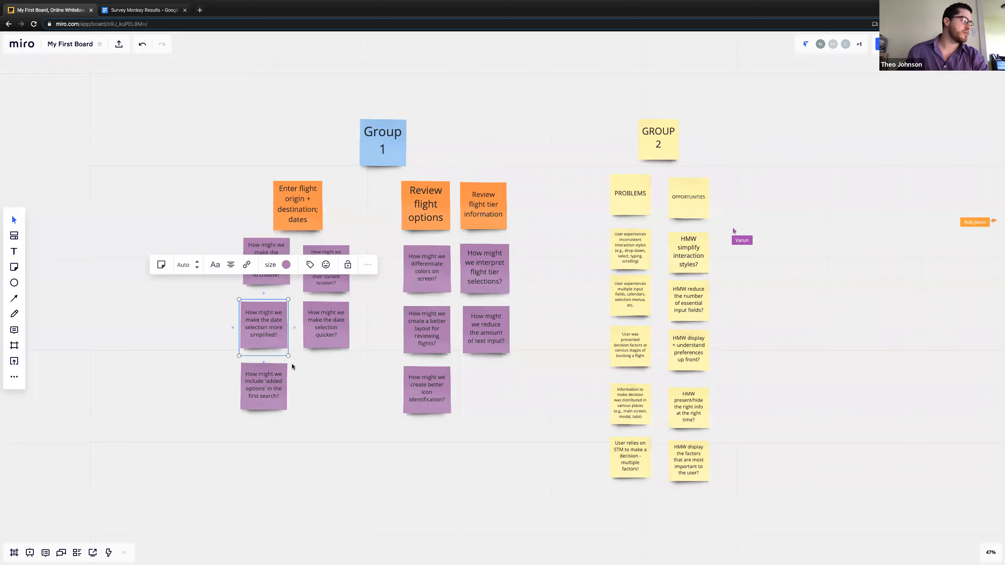